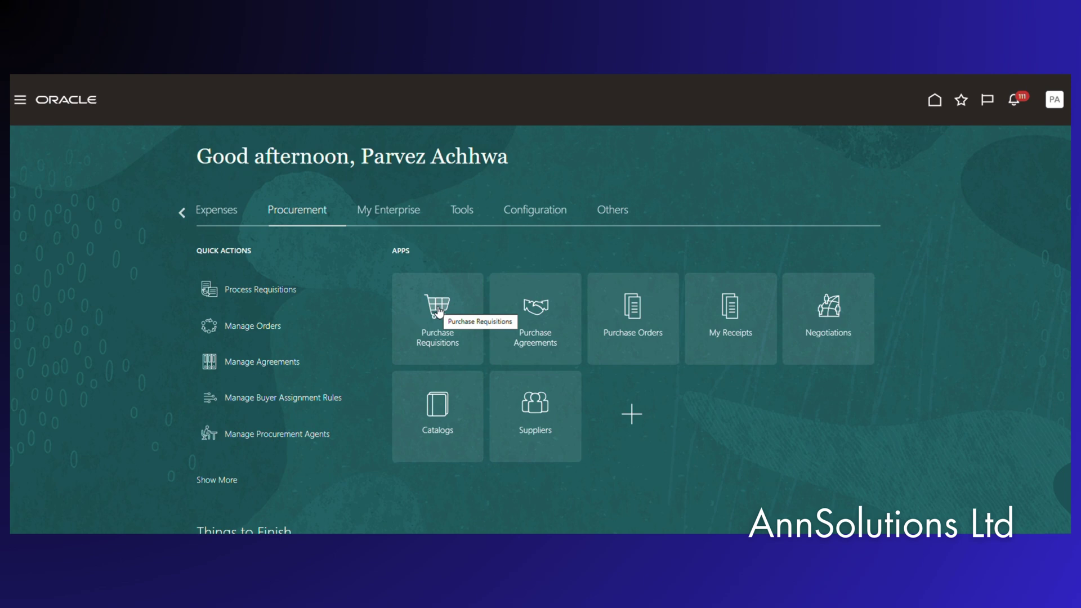
Open Purchase Requisitions and review the requisition preferences for PEPCO Italy S.r.l. Unipersonale, leaving them without saving.
click(426, 342)
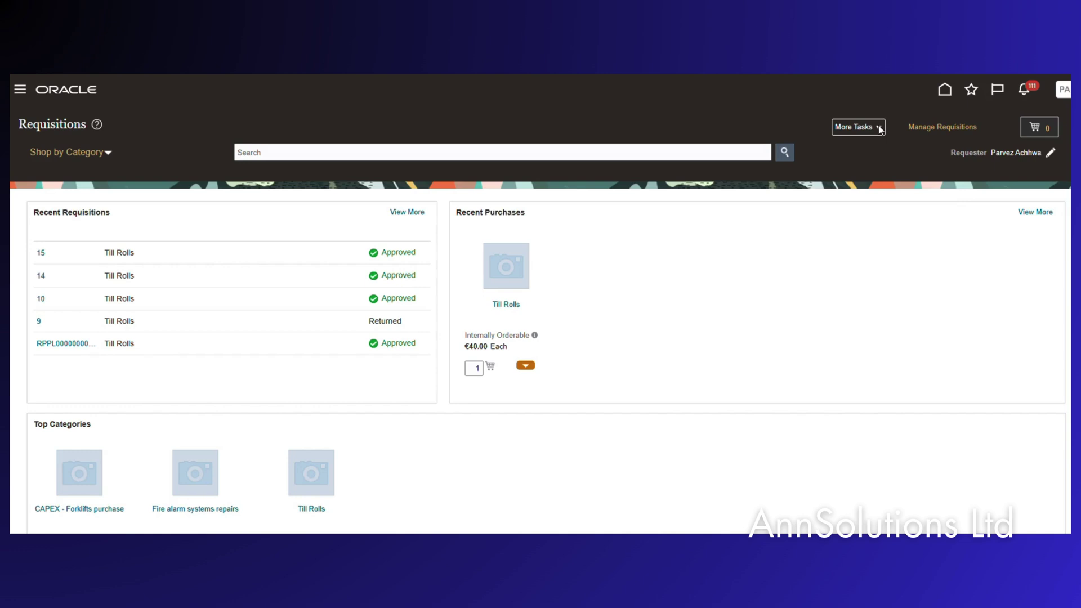
click(880, 128)
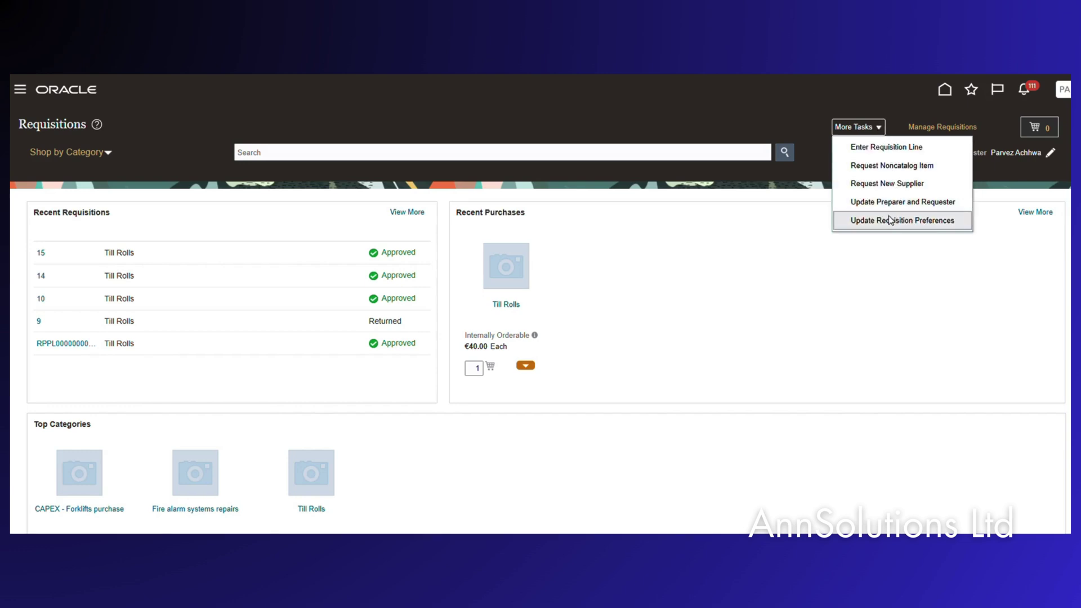
click(861, 223)
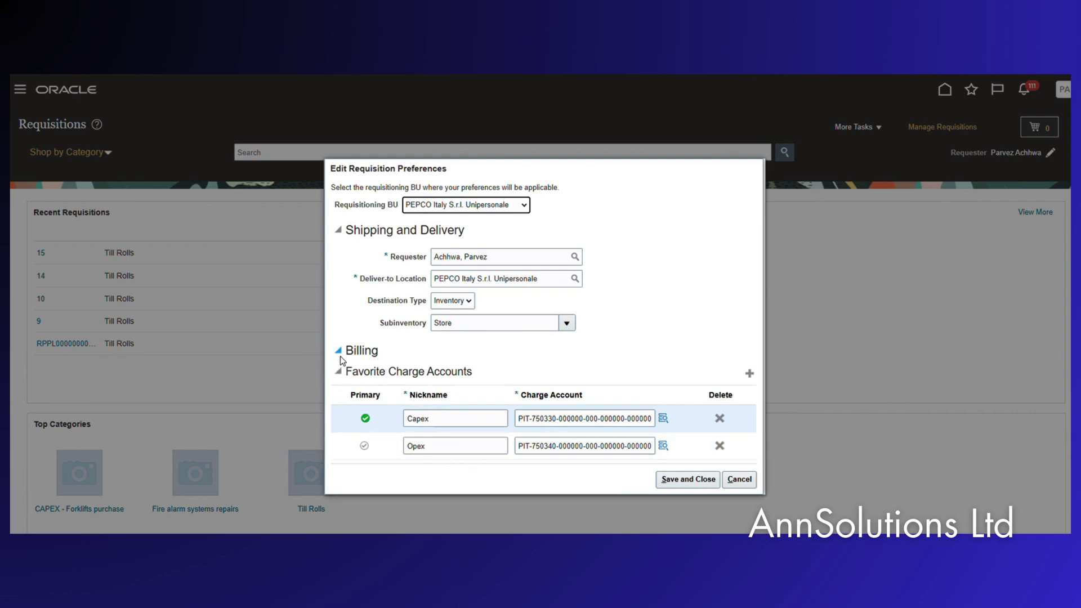
click(726, 480)
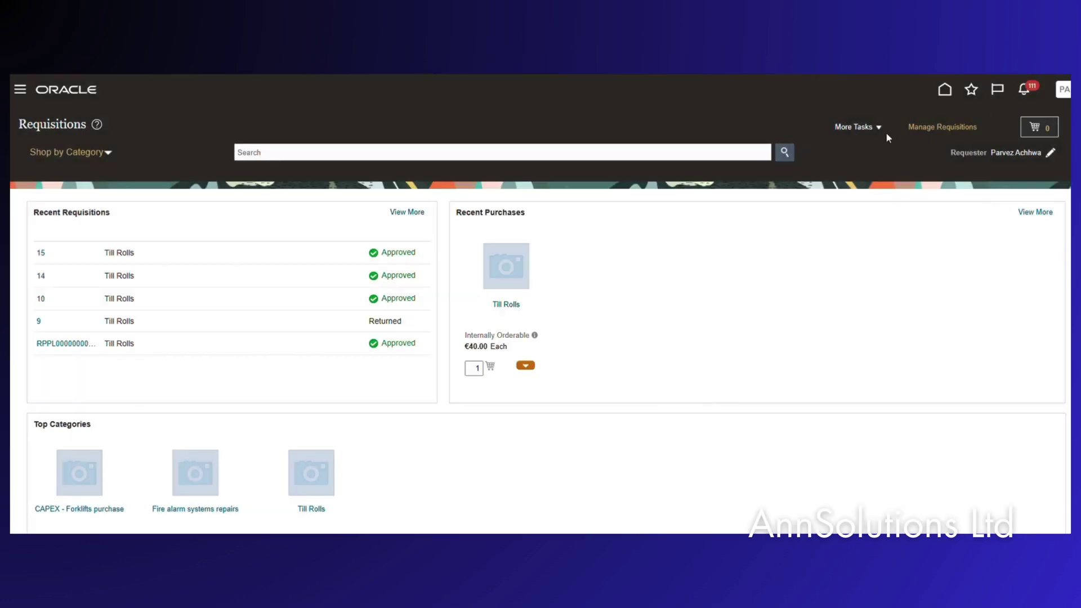
Start a new requisition line of type Goods for the item Till Rolls and load its item details.
click(880, 129)
click(851, 145)
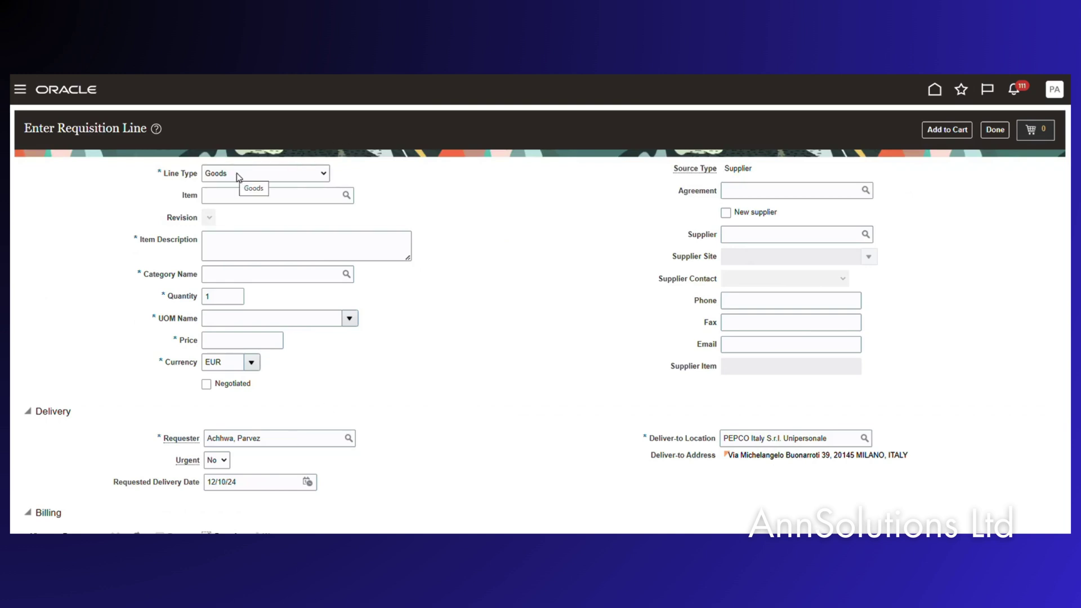
click(241, 196)
text(Till Rolls)
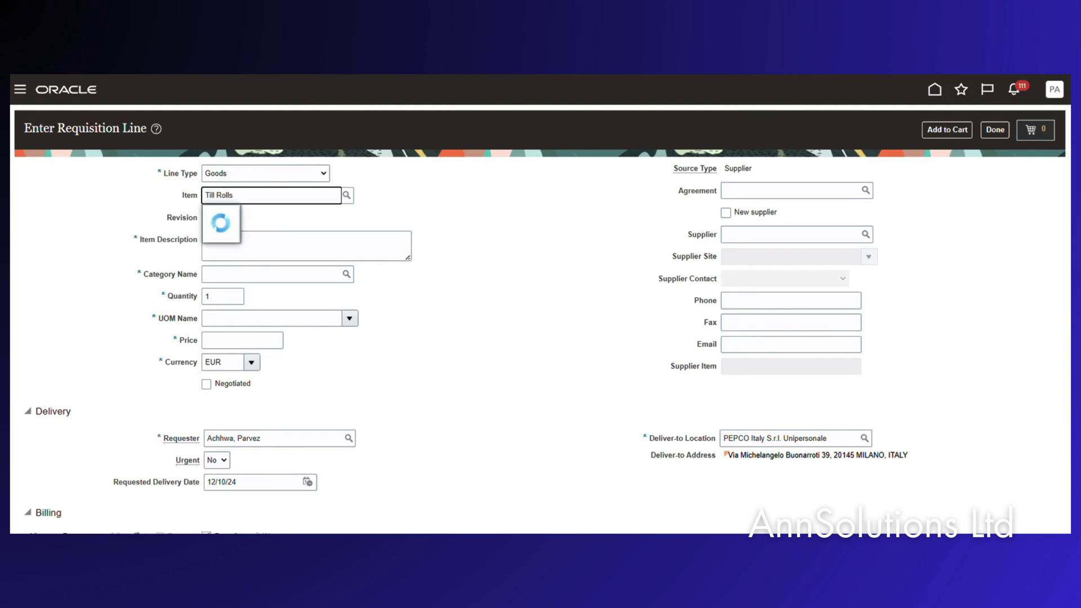
click(244, 217)
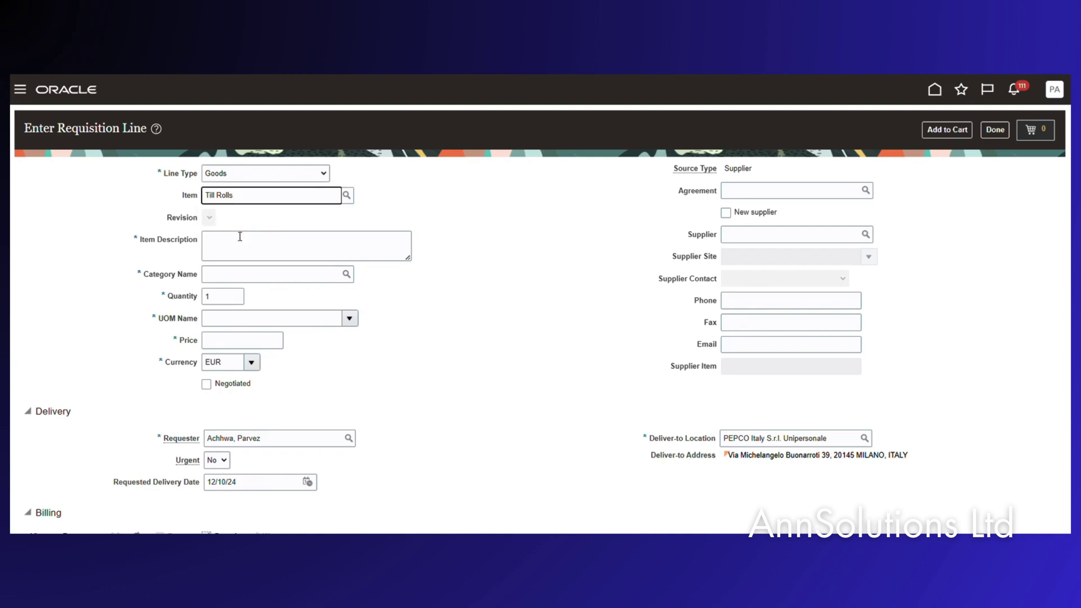
click(249, 240)
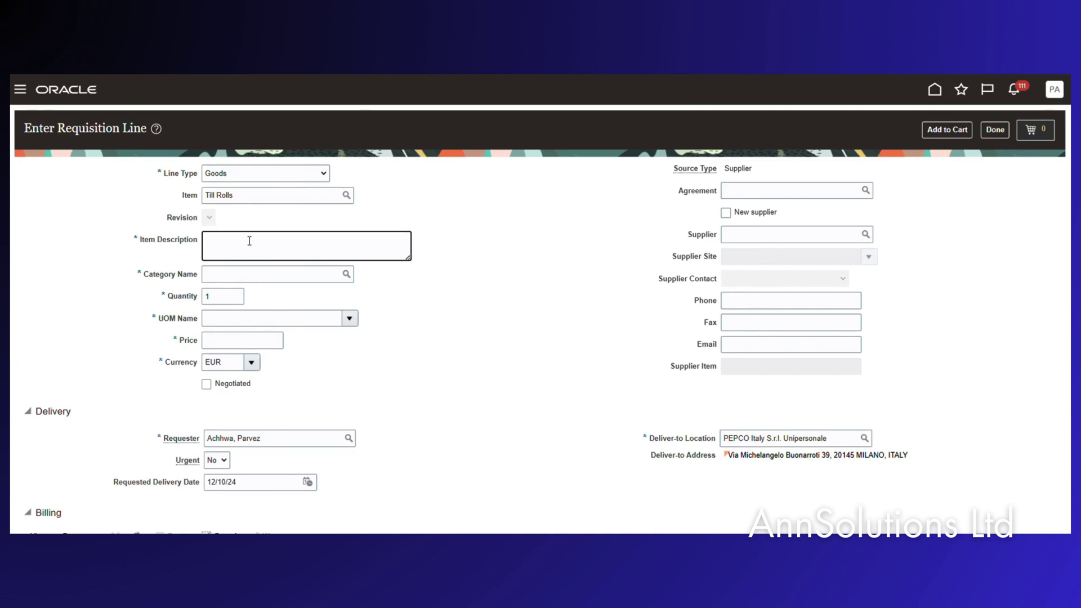
scroll(249, 240, down, 2)
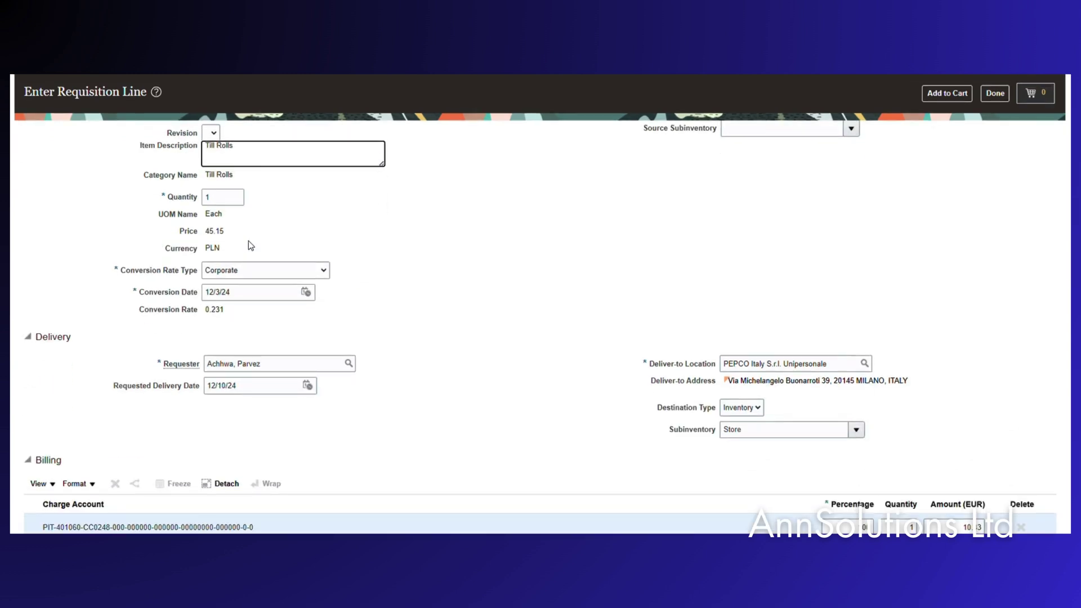
scroll(490, 319, up, 2)
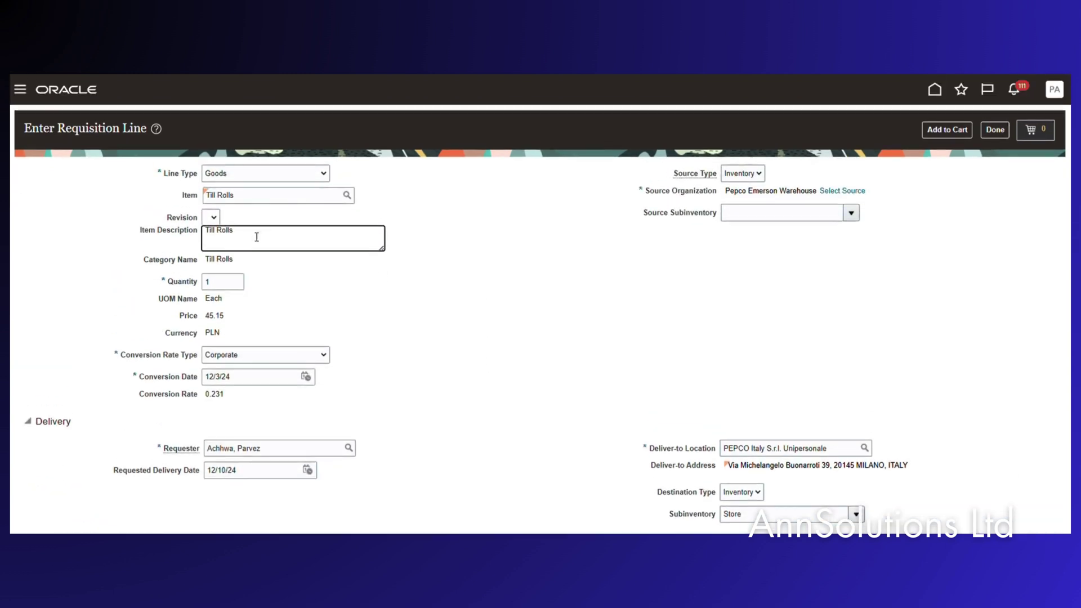
Keep Inventory as the source type and choose PEPCO Poland Head Office as the line's supply source.
click(734, 176)
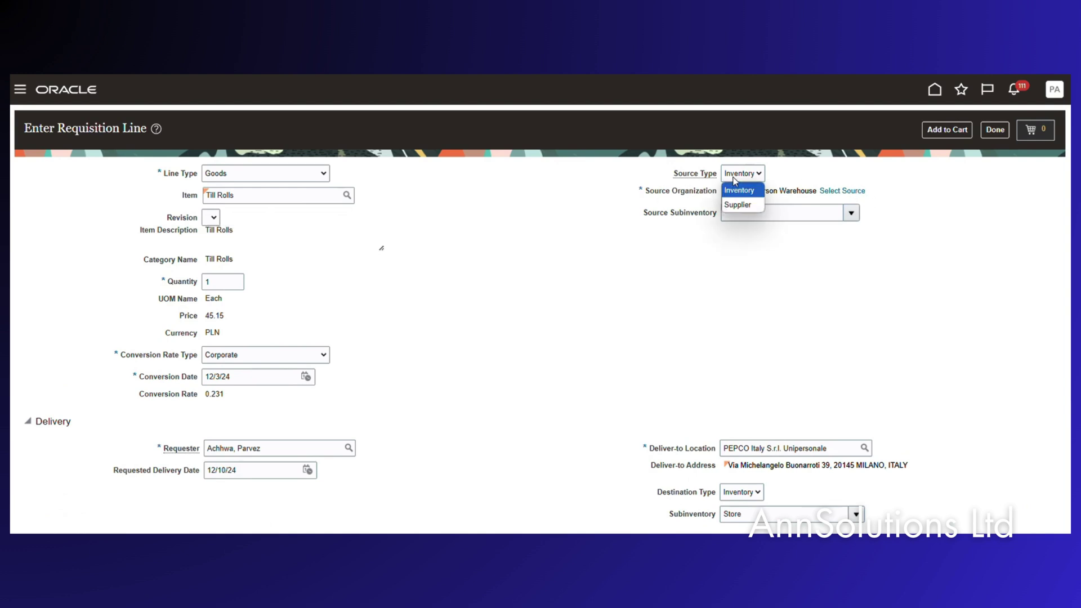
click(846, 193)
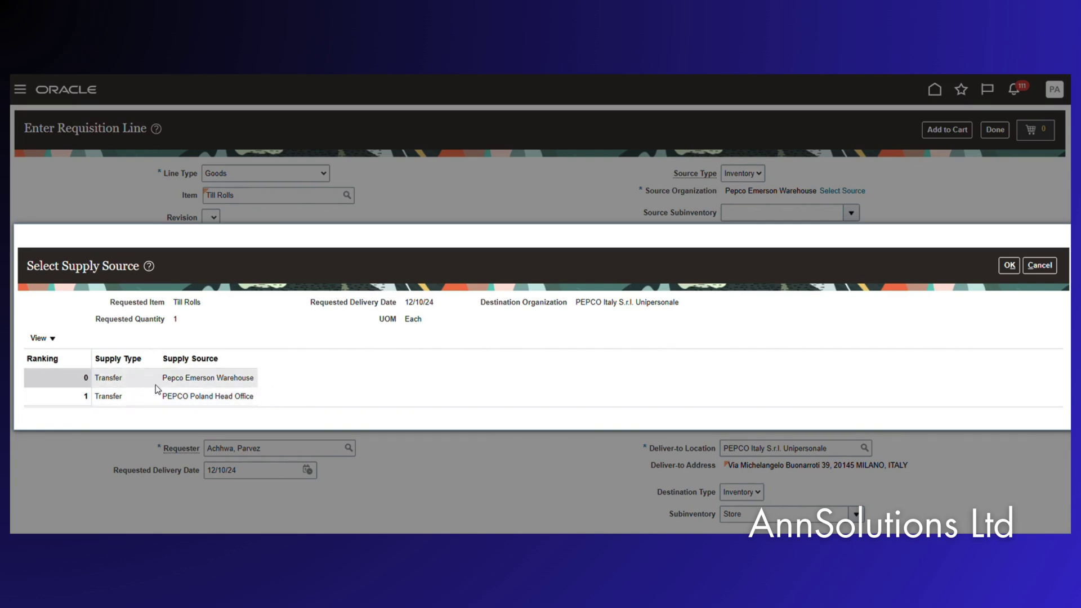
click(55, 396)
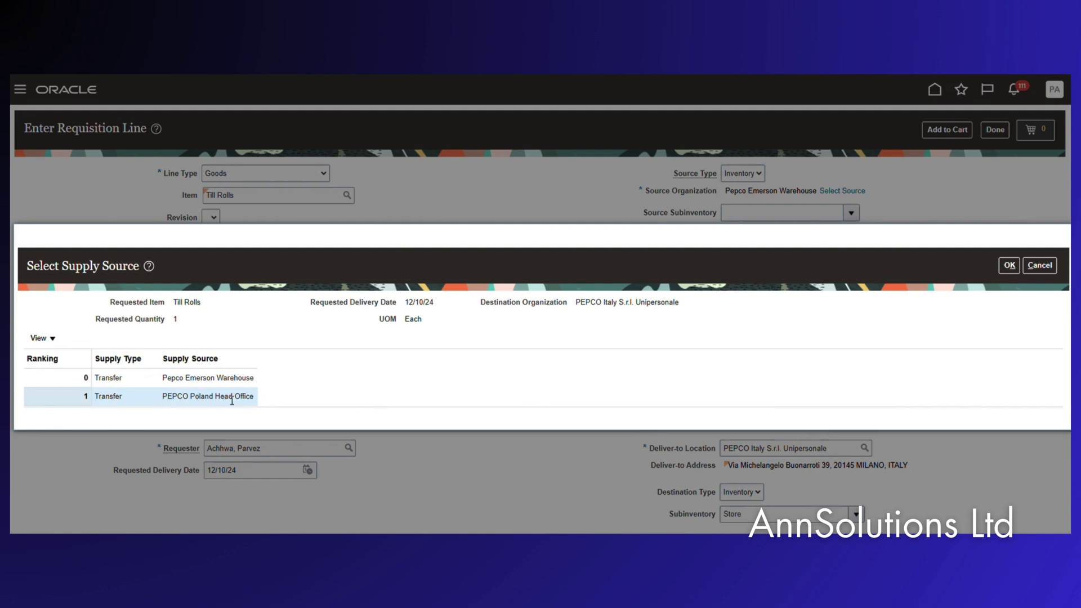
click(1009, 265)
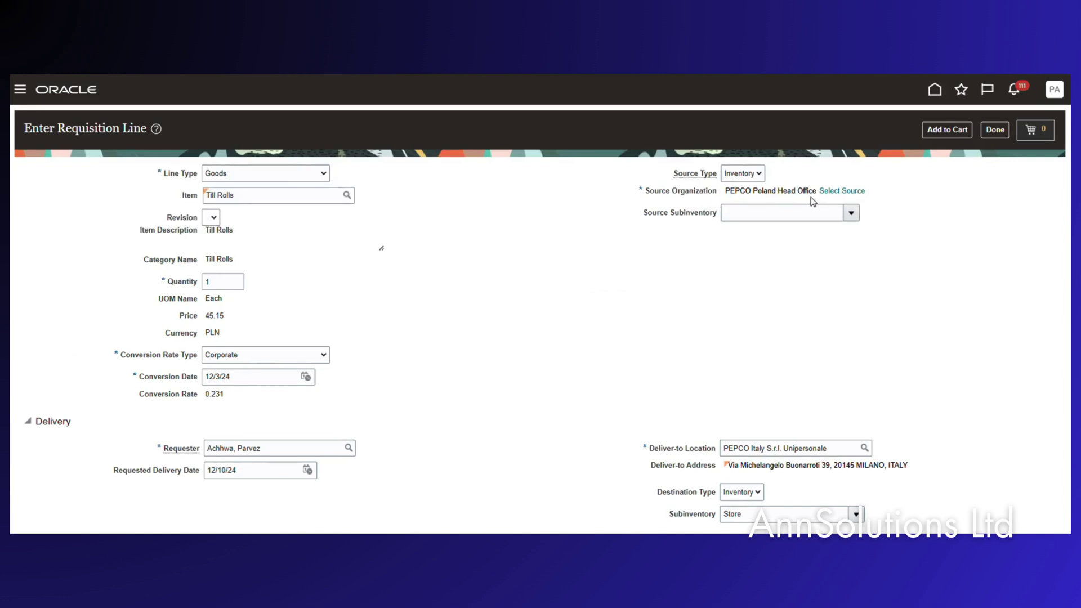
Set the source subinventory to Store 12 and add the Till Rolls line to the cart.
click(852, 214)
click(754, 270)
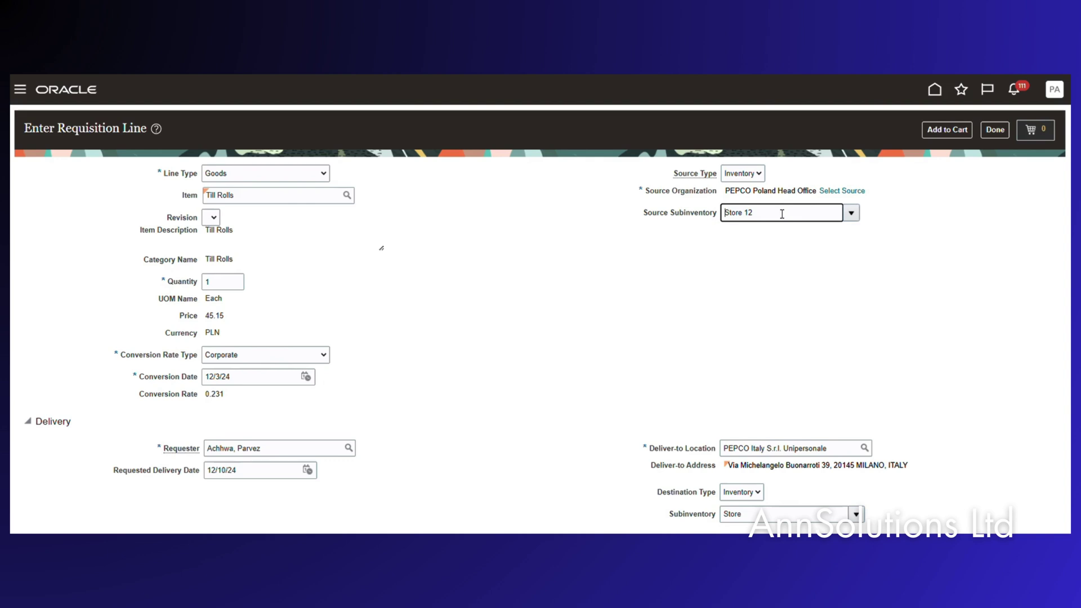
scroll(633, 382, down, 2)
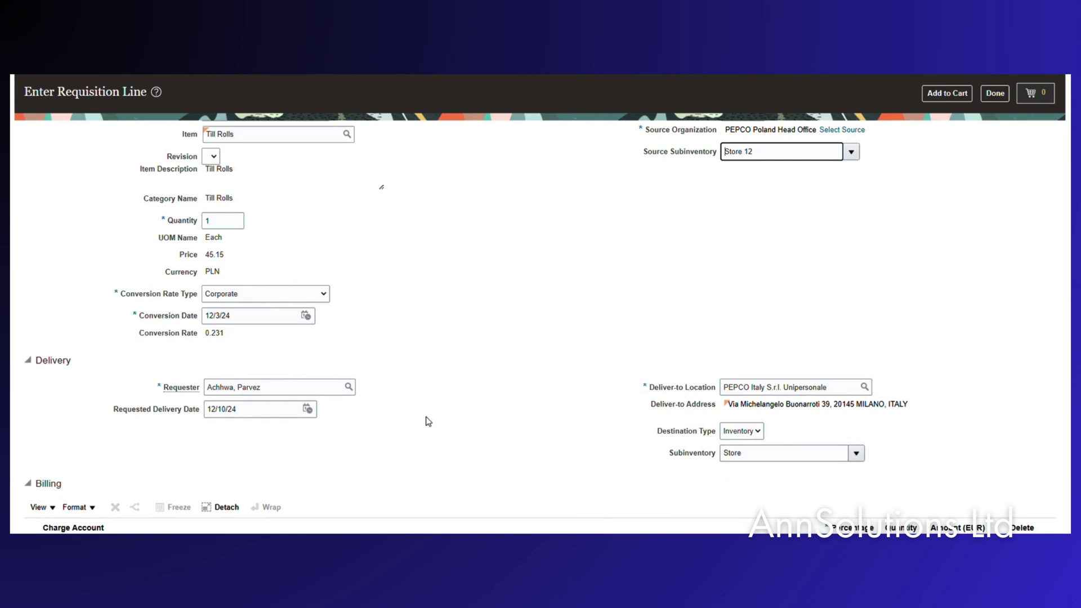
scroll(430, 422, down, 1)
scroll(513, 422, up, 3)
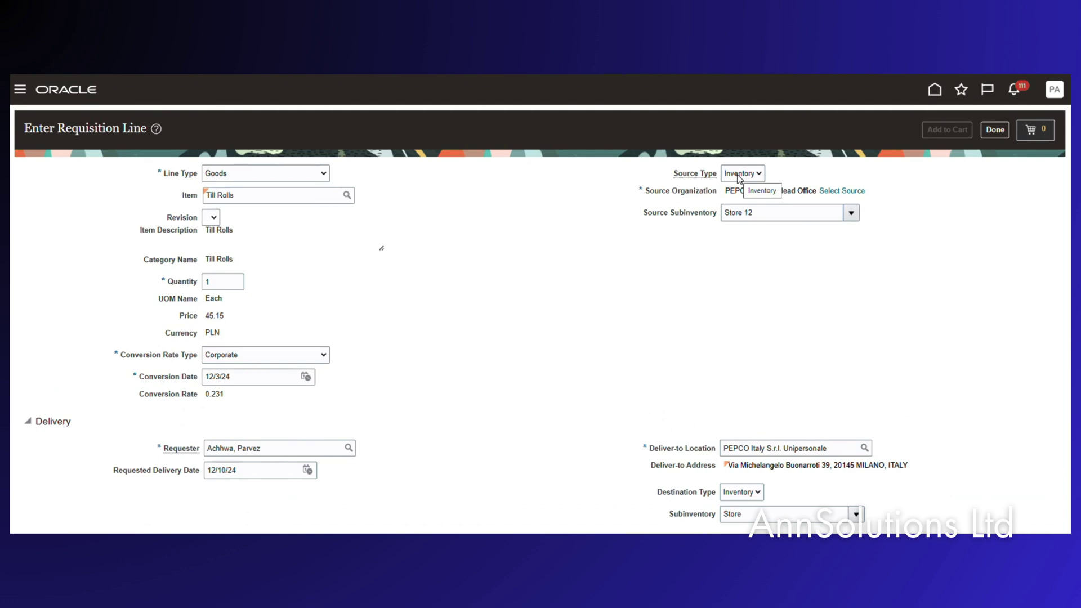
click(946, 133)
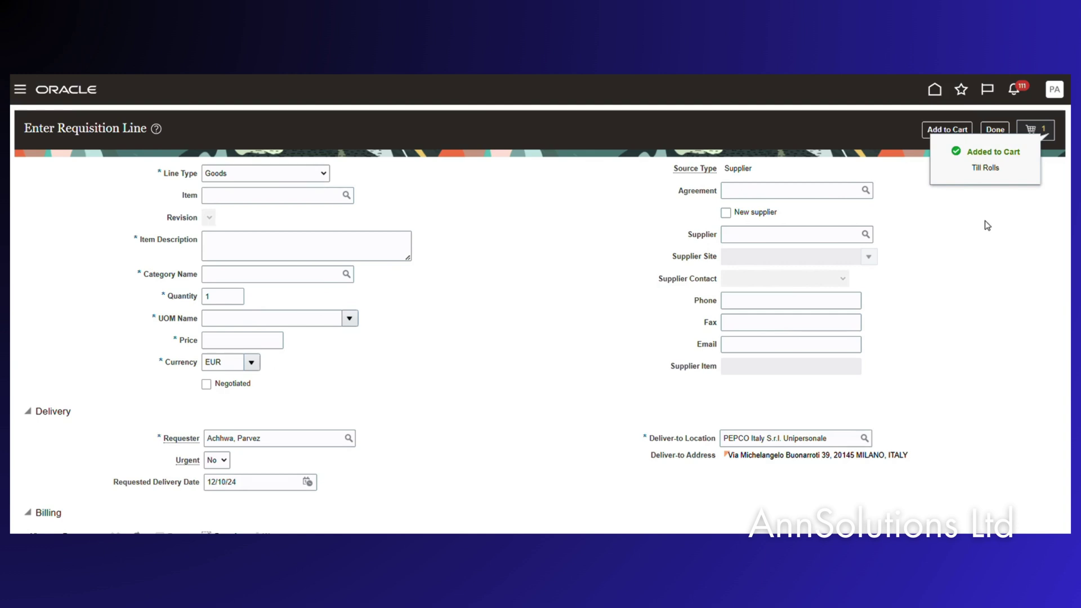
Open the cart's requisition, set the Till Rolls line's Asset Classification to CAPEX and submit the requisition.
click(1035, 128)
click(913, 210)
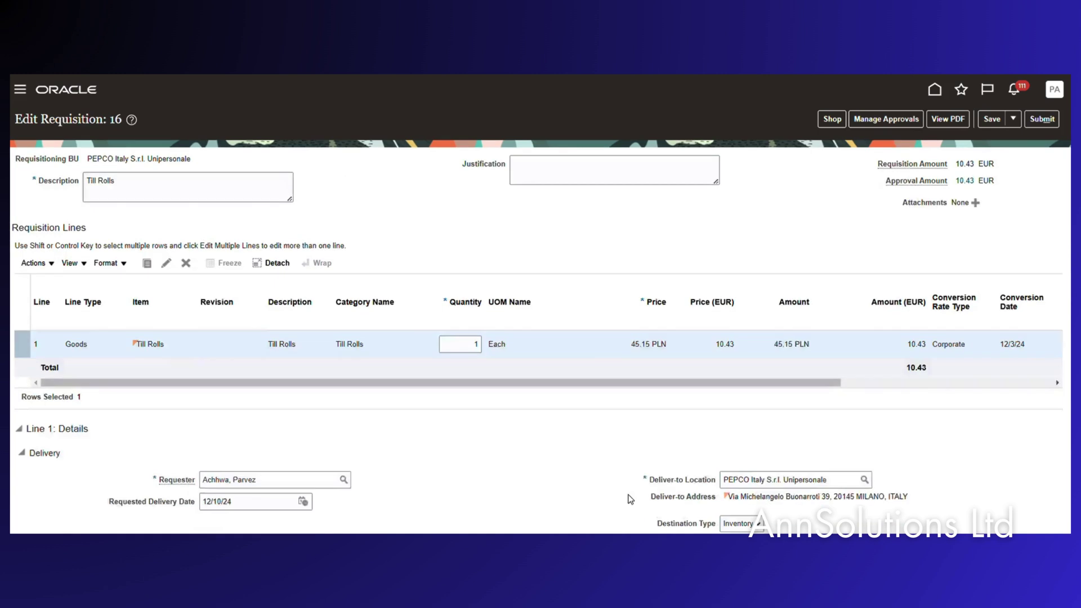
drag(830, 383, 1046, 383)
click(975, 344)
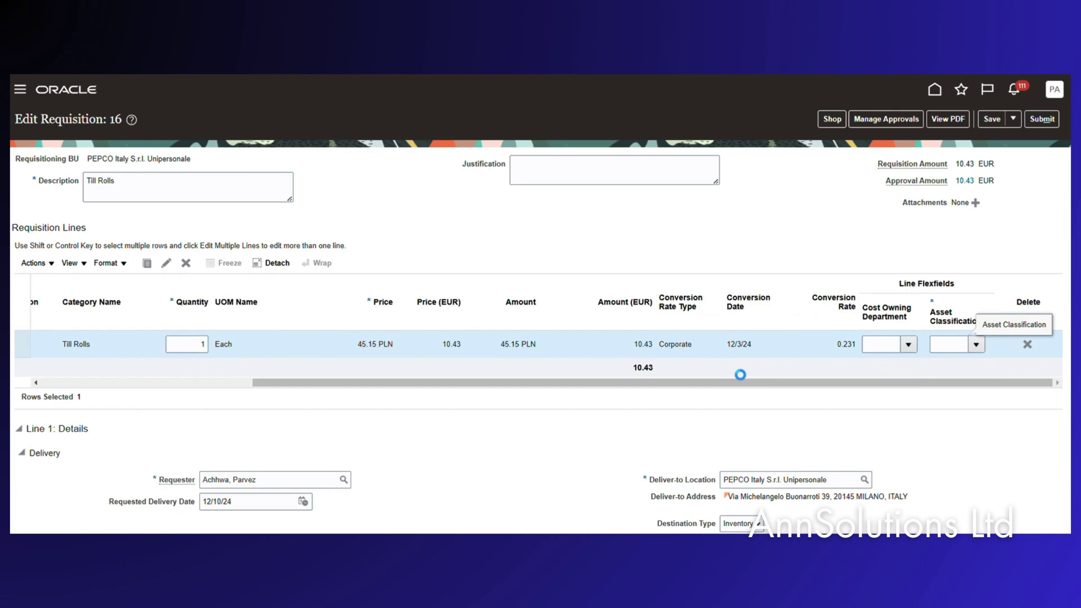
click(697, 368)
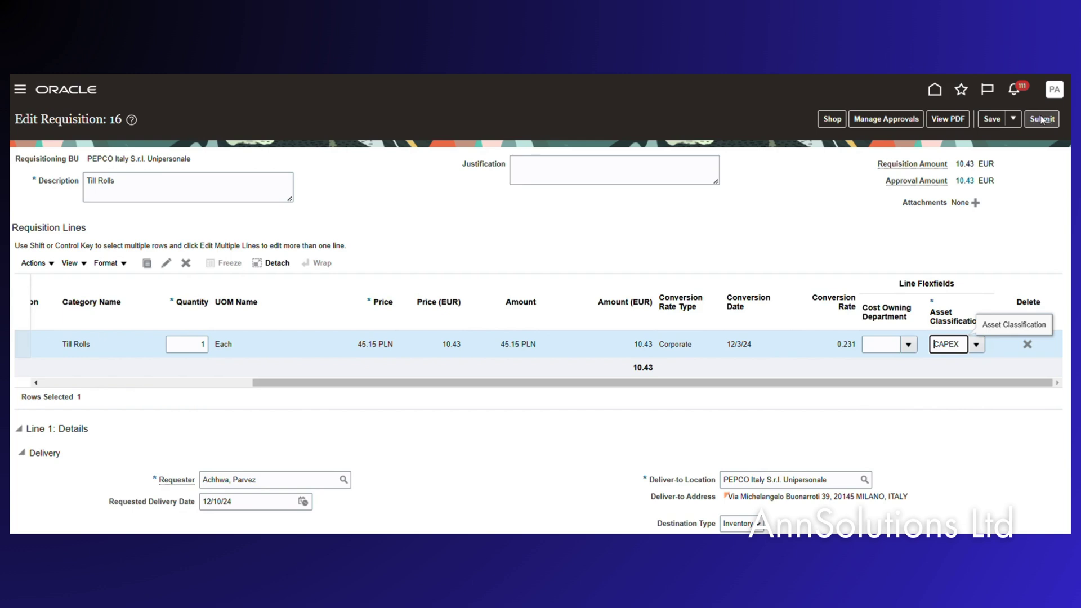
click(1042, 120)
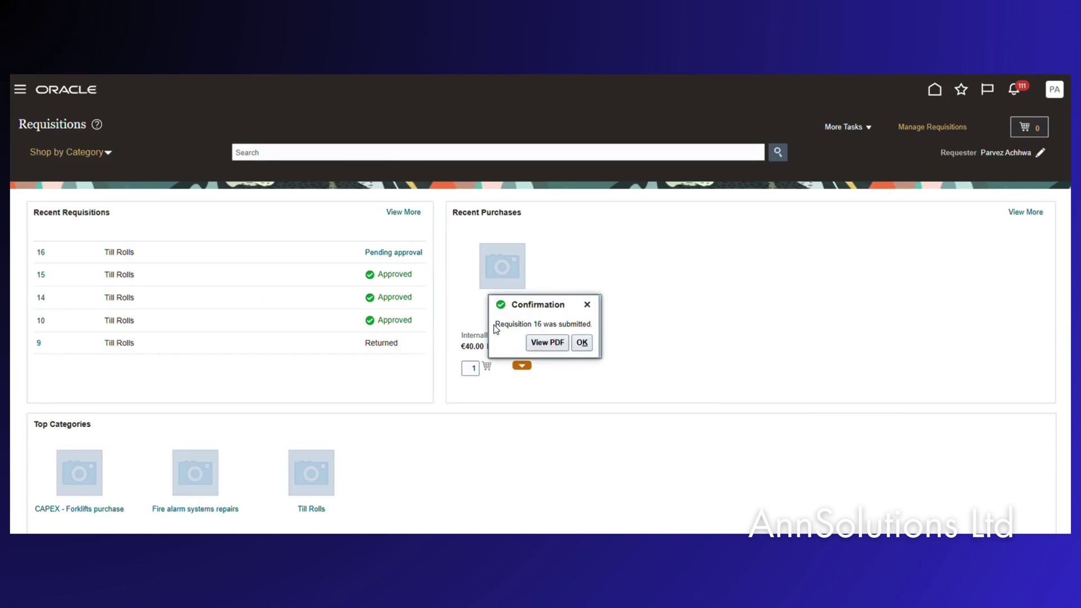
click(584, 346)
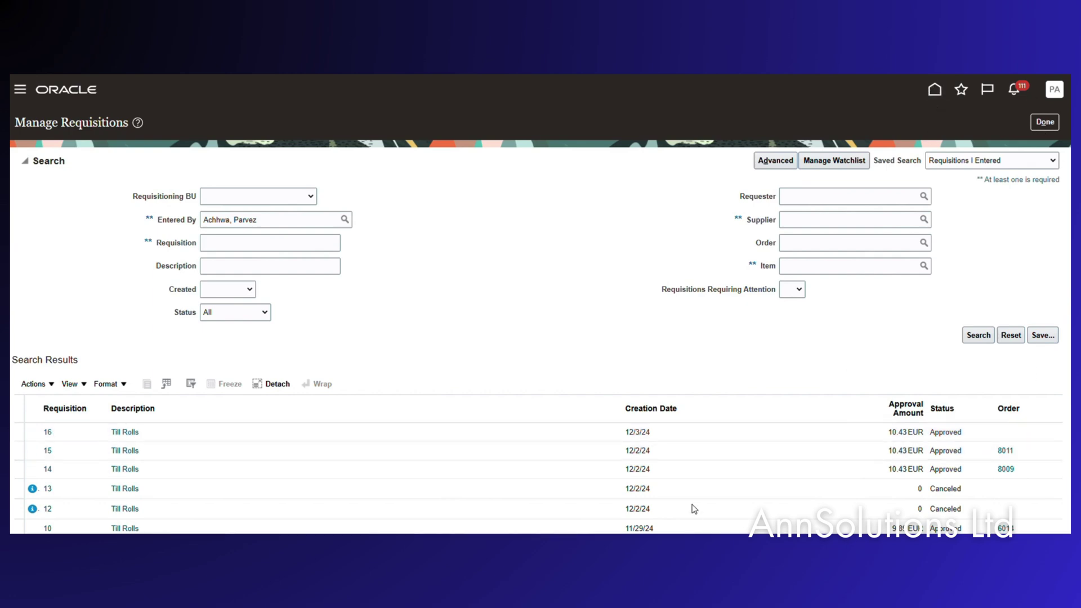
Switch to the Excel process checklist and enter Done in C15 beside Self Service Procurement (Internal Material transfer).
click(667, 515)
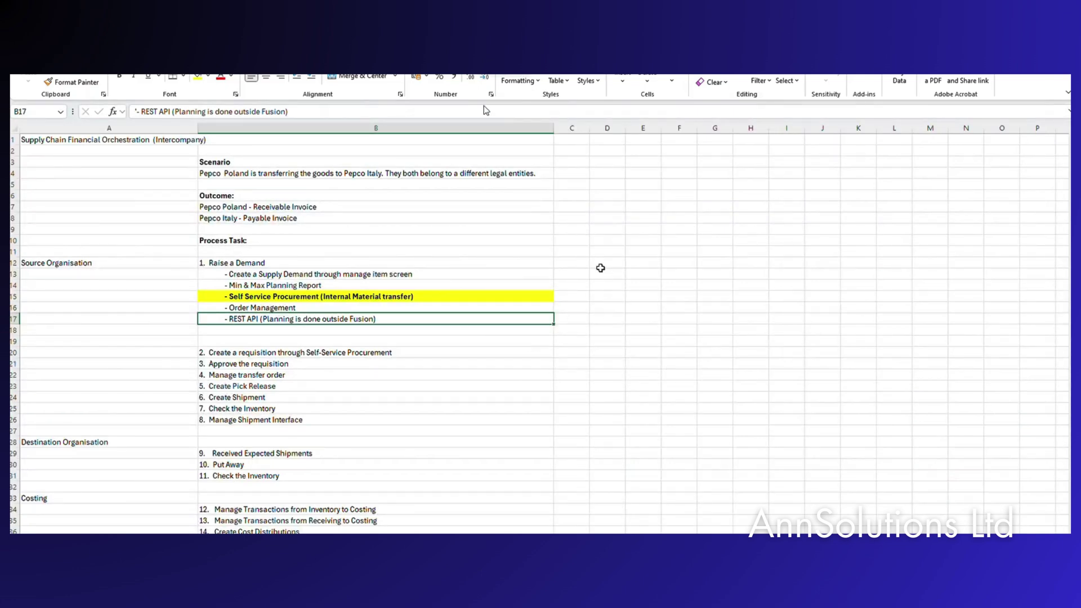
click(568, 275)
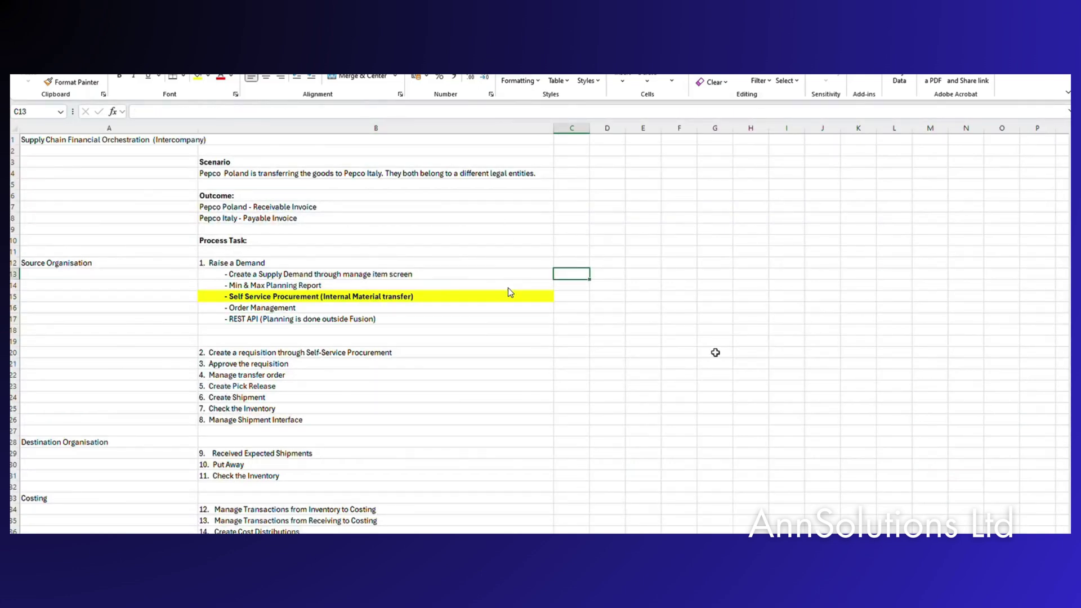
key(Return)
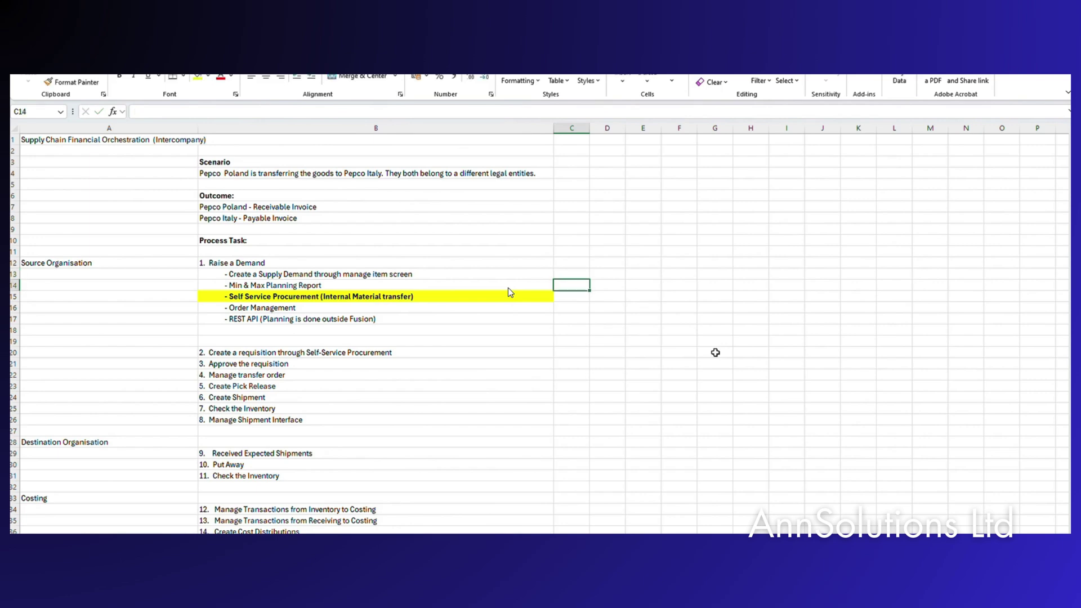
key(Return)
text(Done)
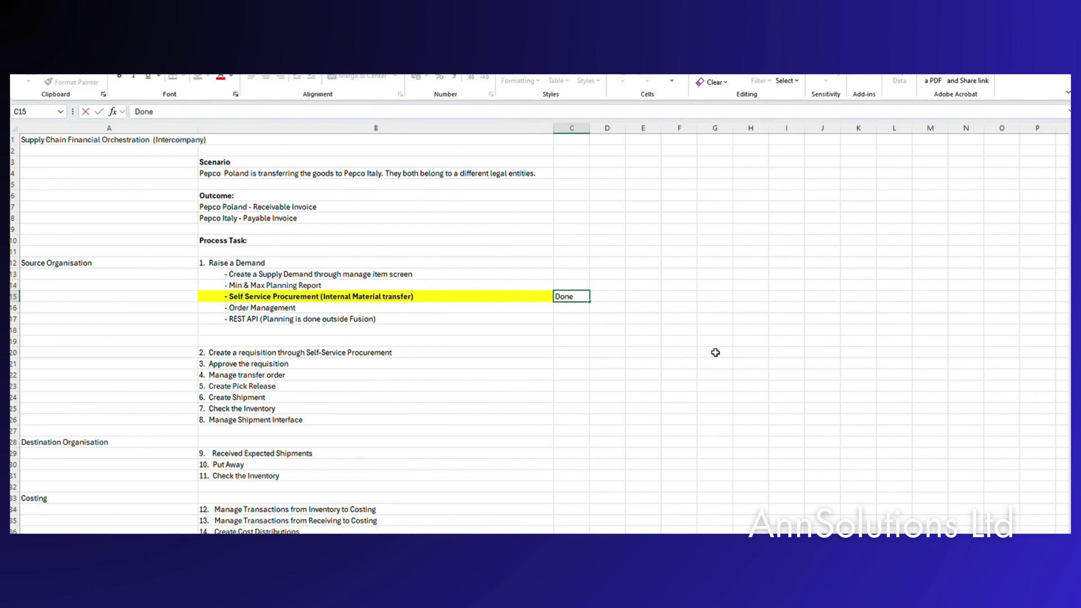
key(Return)
Enter Done in C20 and C21 beside the tasks for creating and approving the requisition.
key(Return)
key(Return)
key(Return)
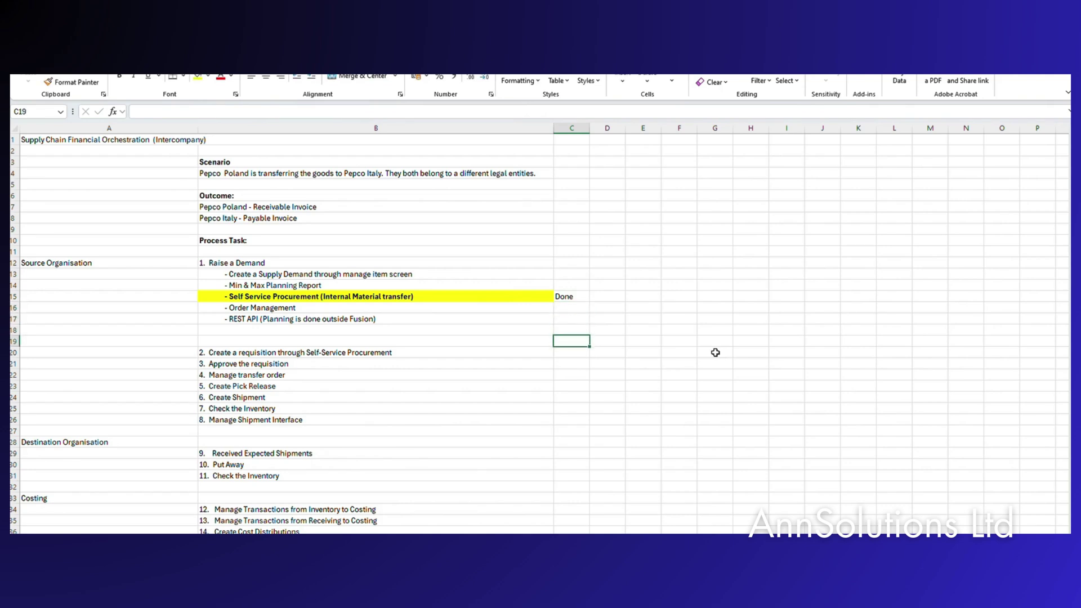
key(Return)
text(Done)
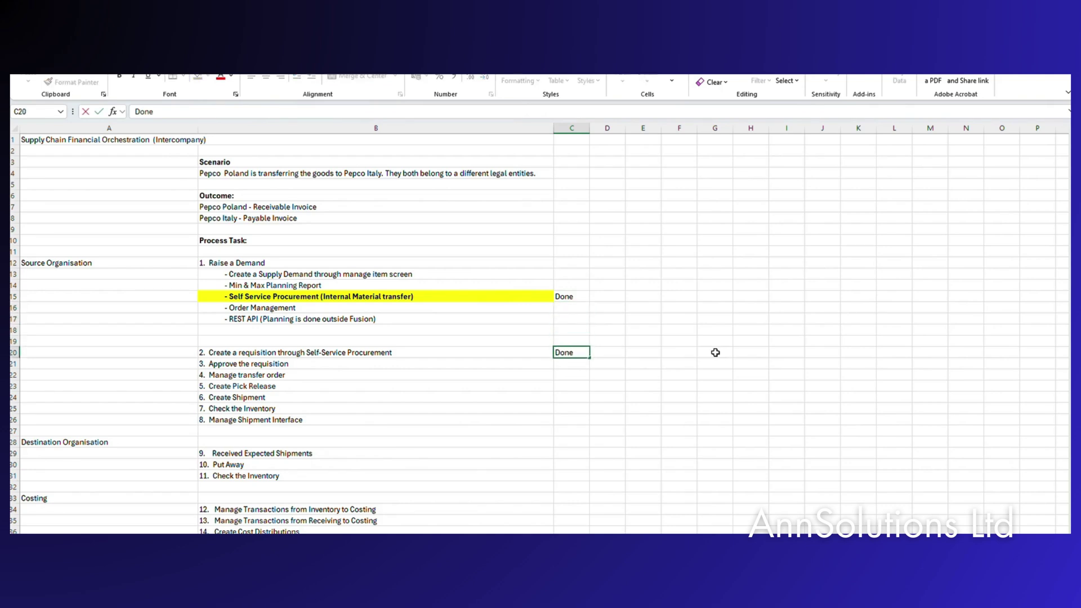
key(Return)
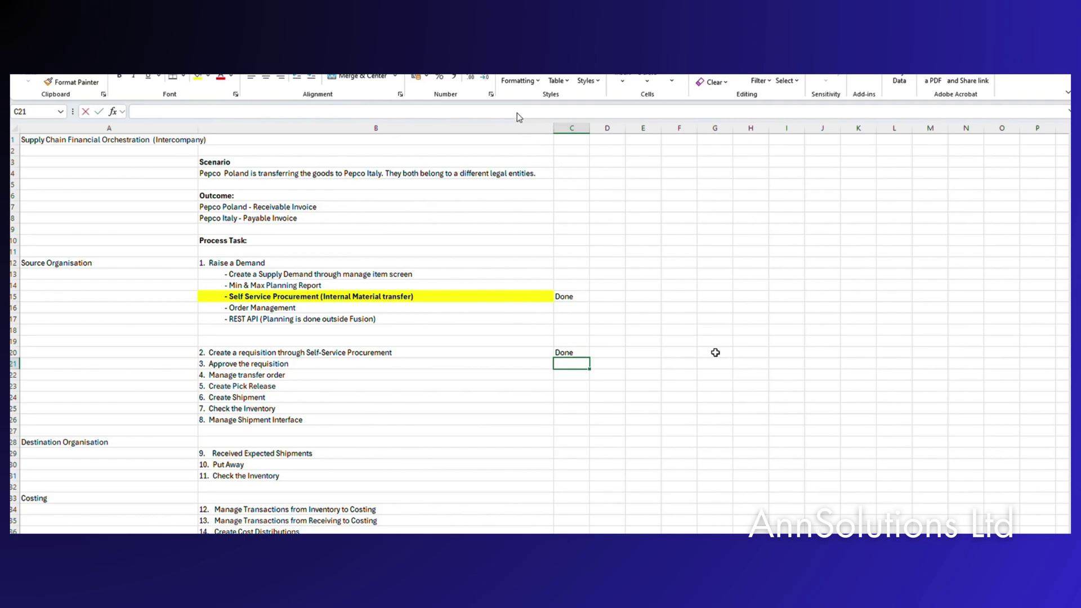
text(Done)
key(Return)
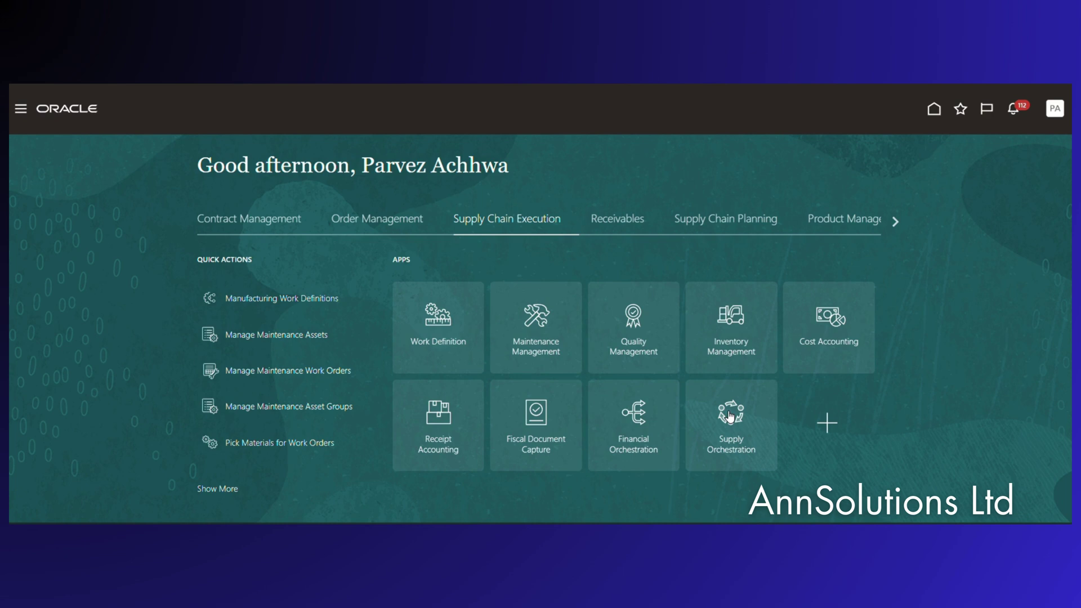
In Oracle's Supply Orchestration, open the on-track Till Rolls transfer from PEPCO Poland Head Office to PEPCO Italy and refresh its supply line.
click(730, 417)
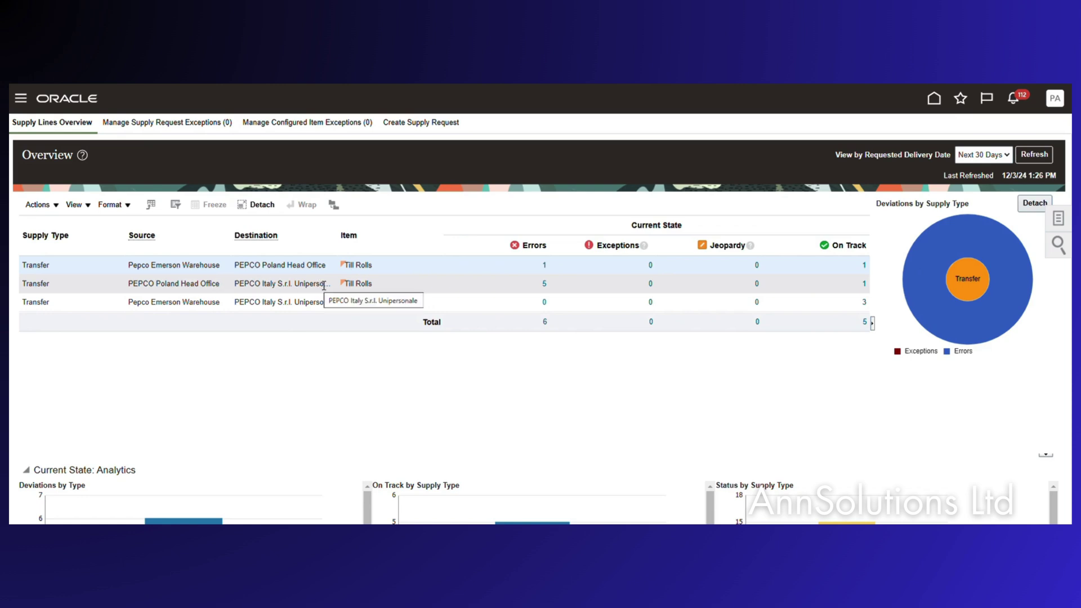
click(865, 284)
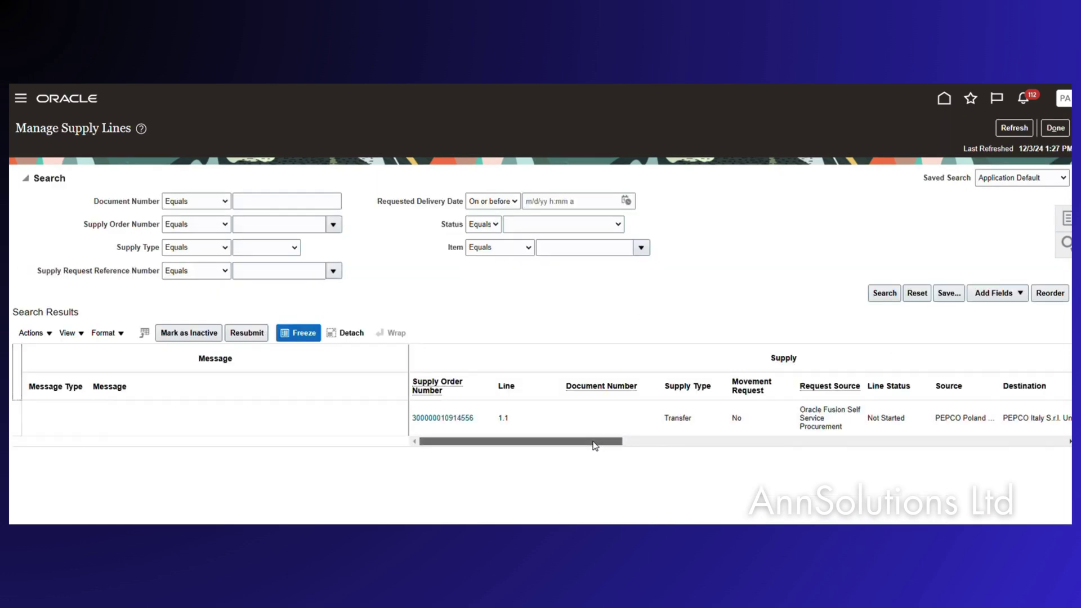
drag(593, 442, 556, 437)
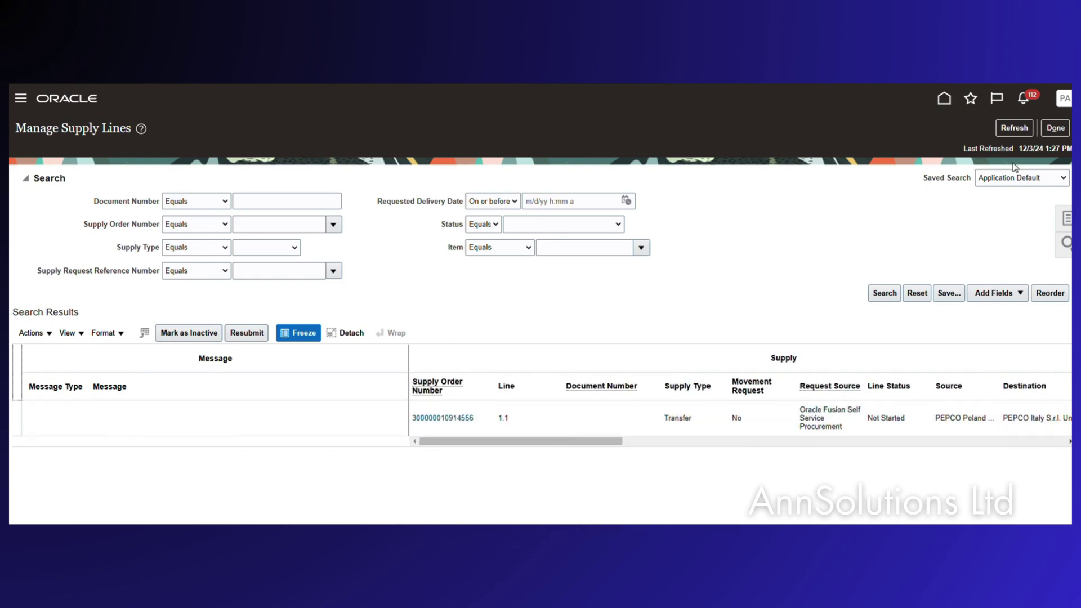
click(1011, 133)
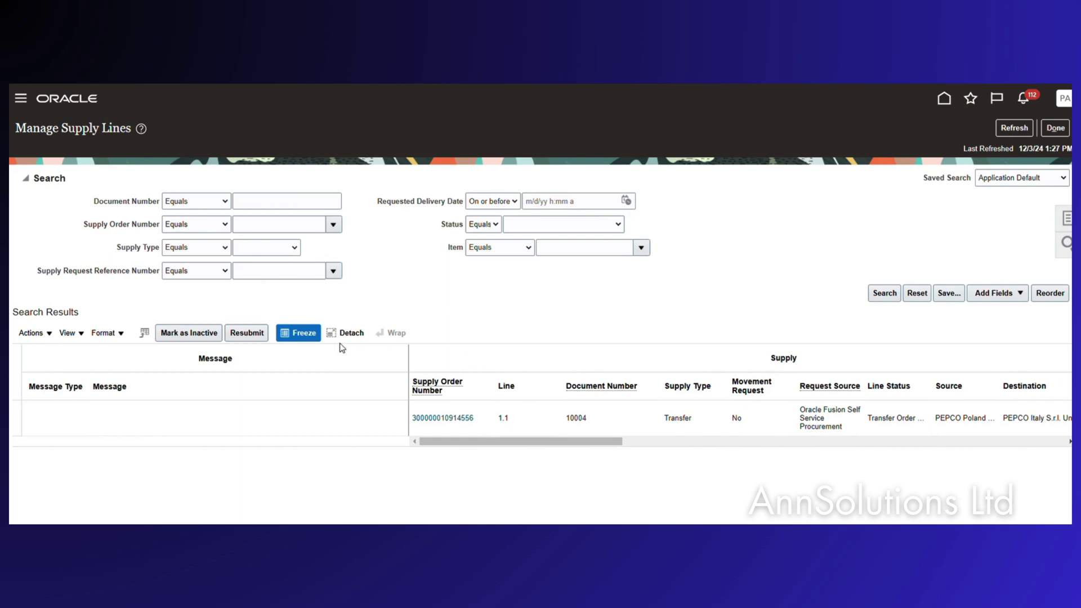
Refresh the Till Rolls transfer's supply line again, return to the supply lines overview and show its task list.
click(1011, 130)
click(1056, 128)
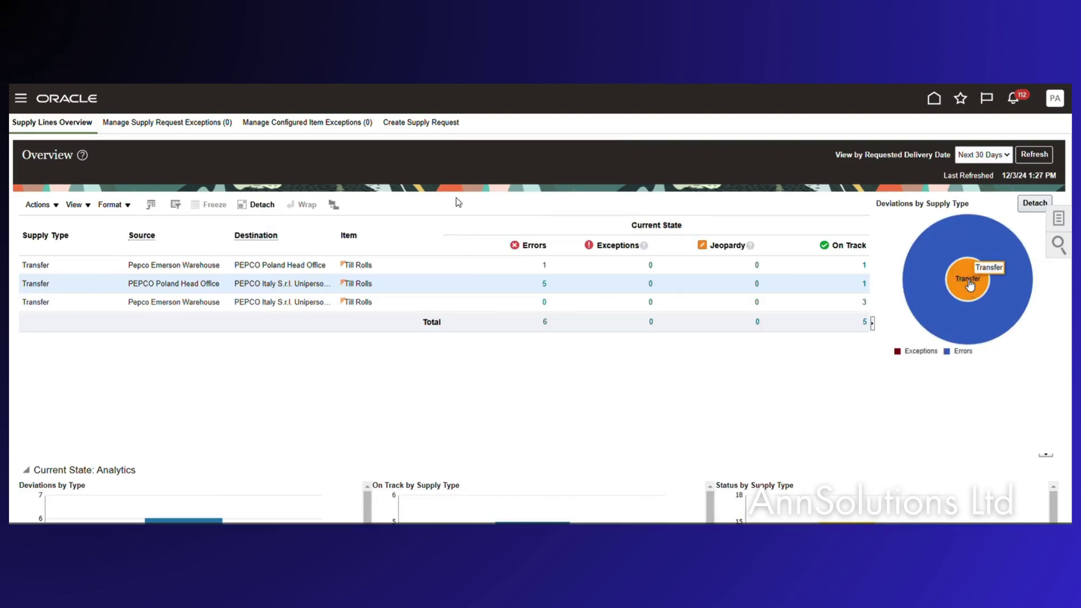
click(1058, 218)
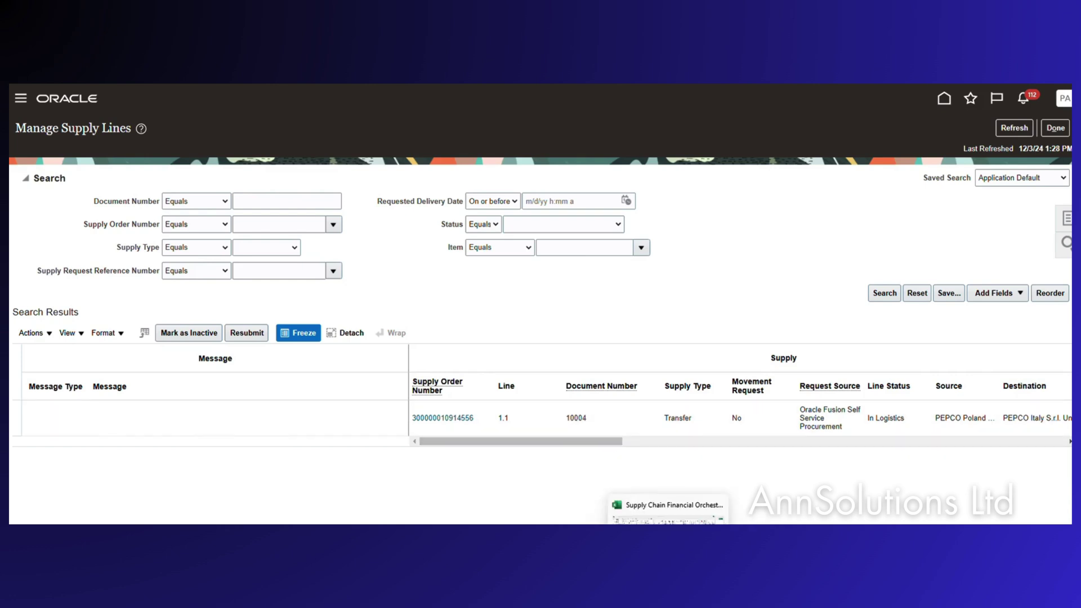
Switch to the Excel checklist and enter Done in C22 and the transfer order number in D22 beside Manage transfer order.
click(668, 506)
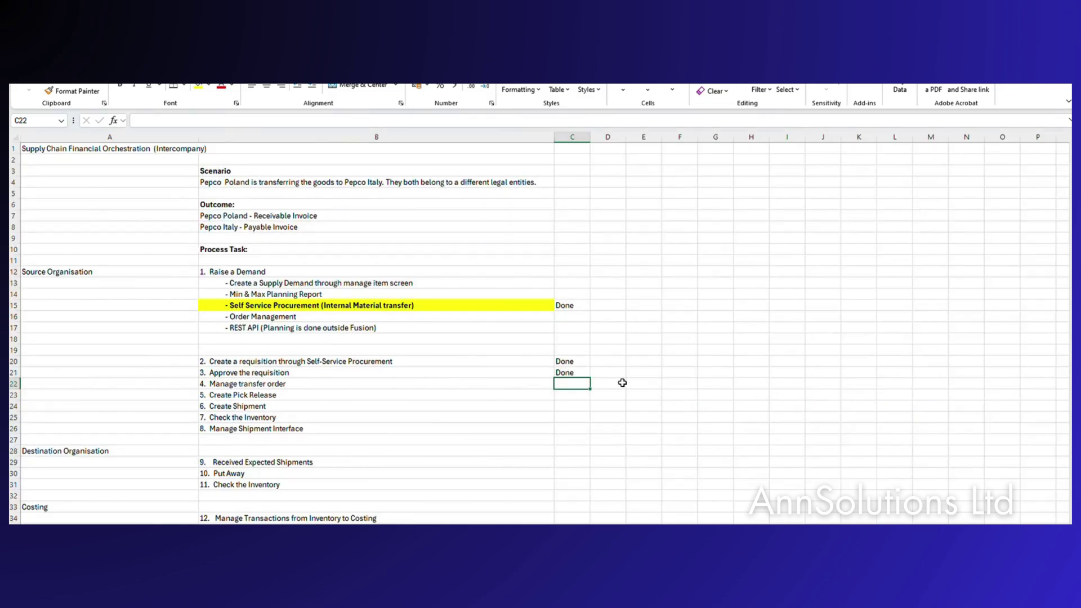
text(done)
key(Tab)
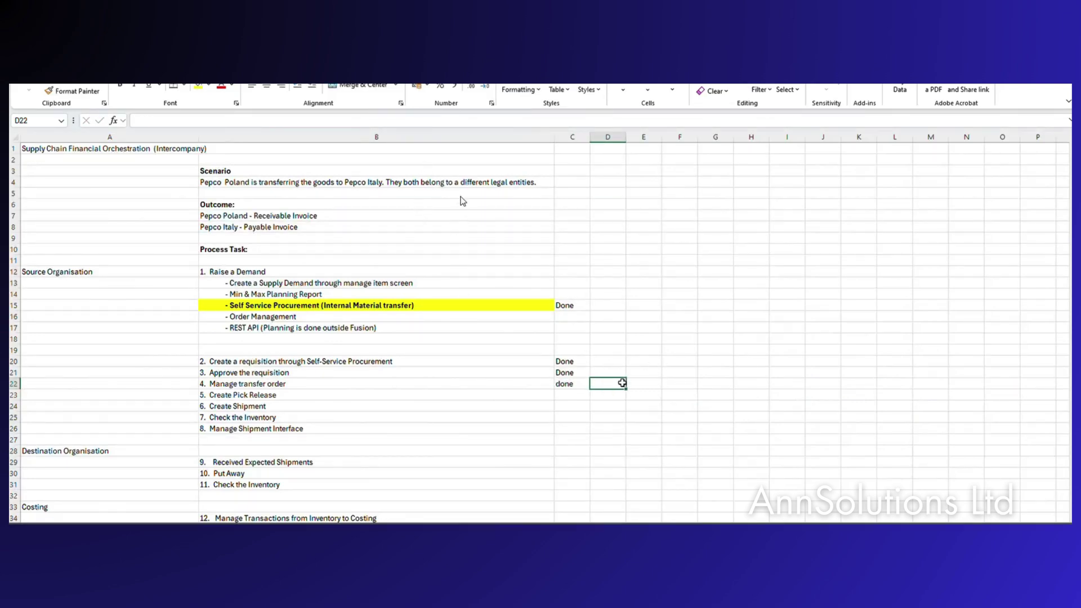
key(Left)
text(Done)
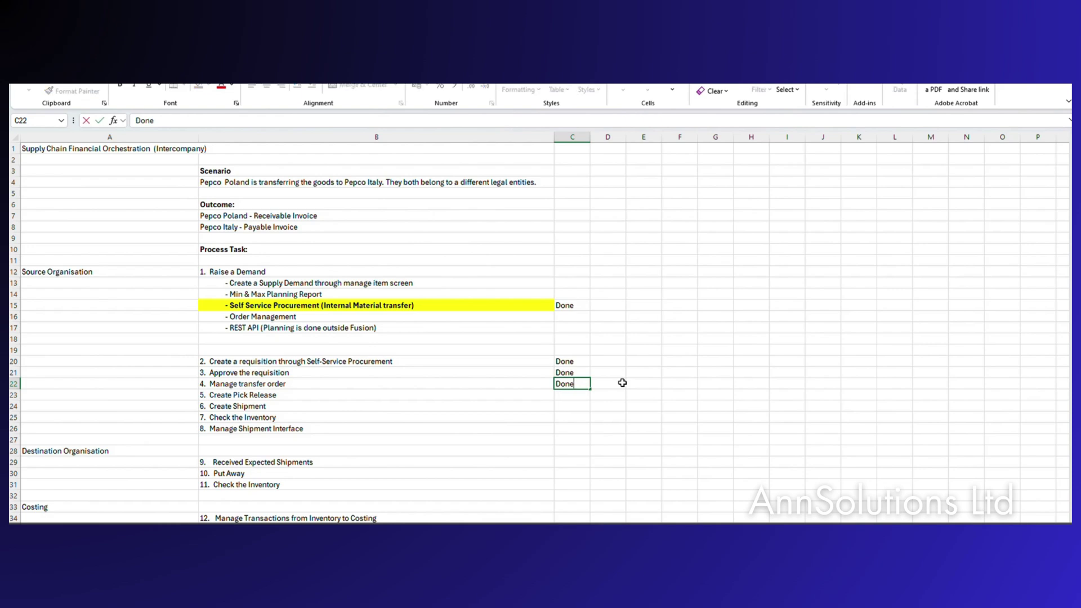
key(Tab)
text(10000)
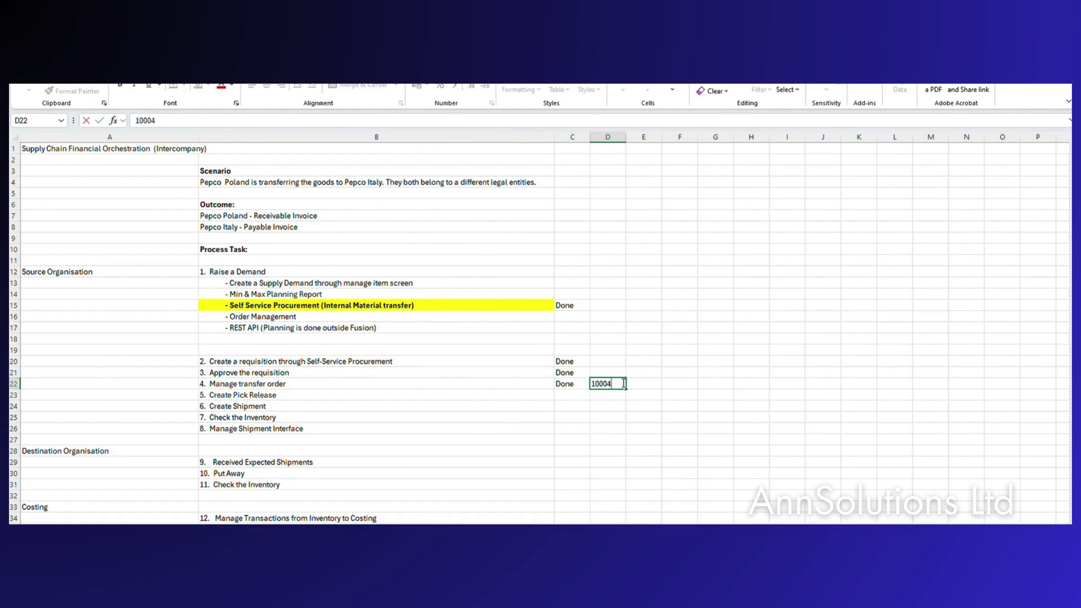
key(Return)
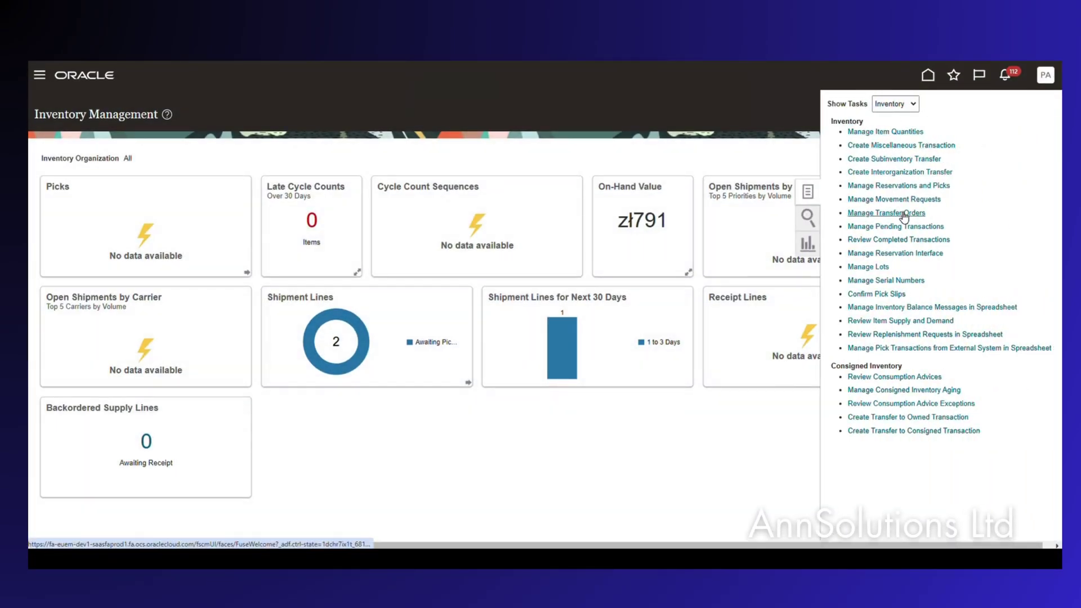
In Oracle's Manage Transfer Orders, search by the transfer order number and examine the Till Rolls line's fulfillment status and charge account.
click(884, 214)
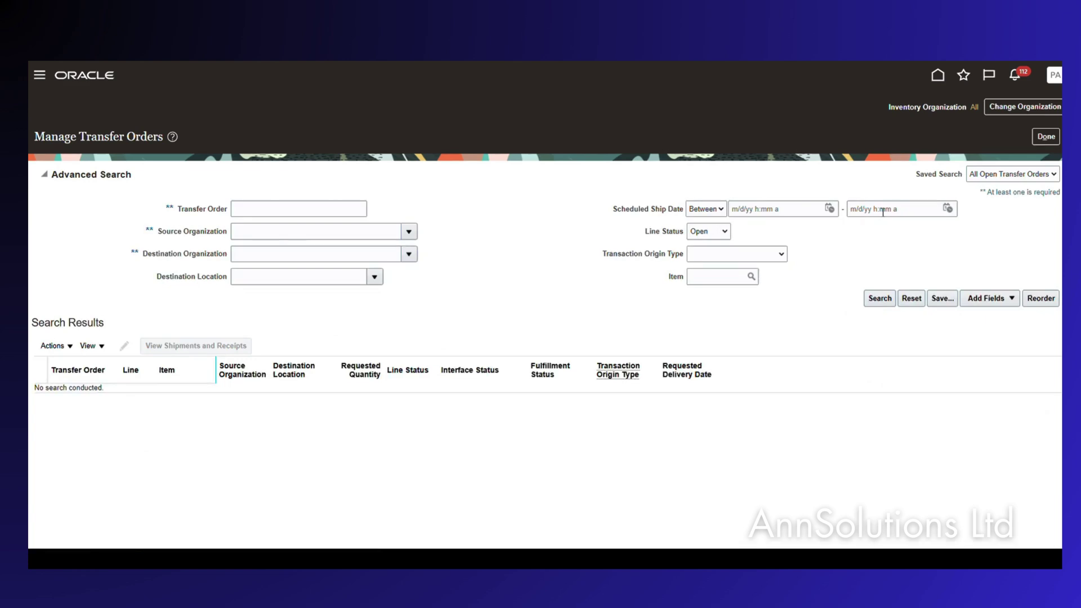
click(296, 208)
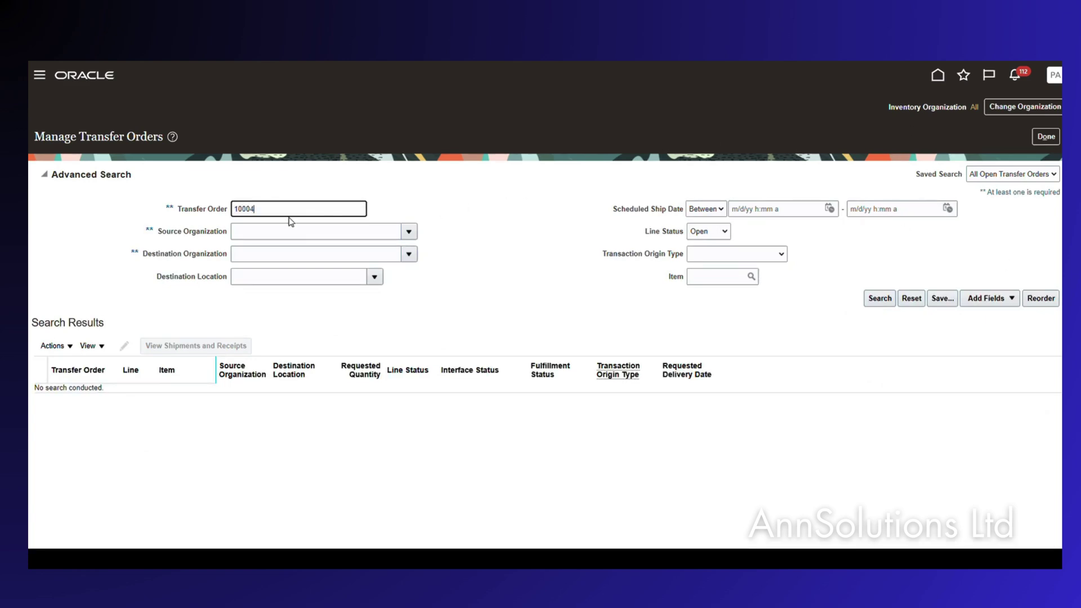
click(883, 302)
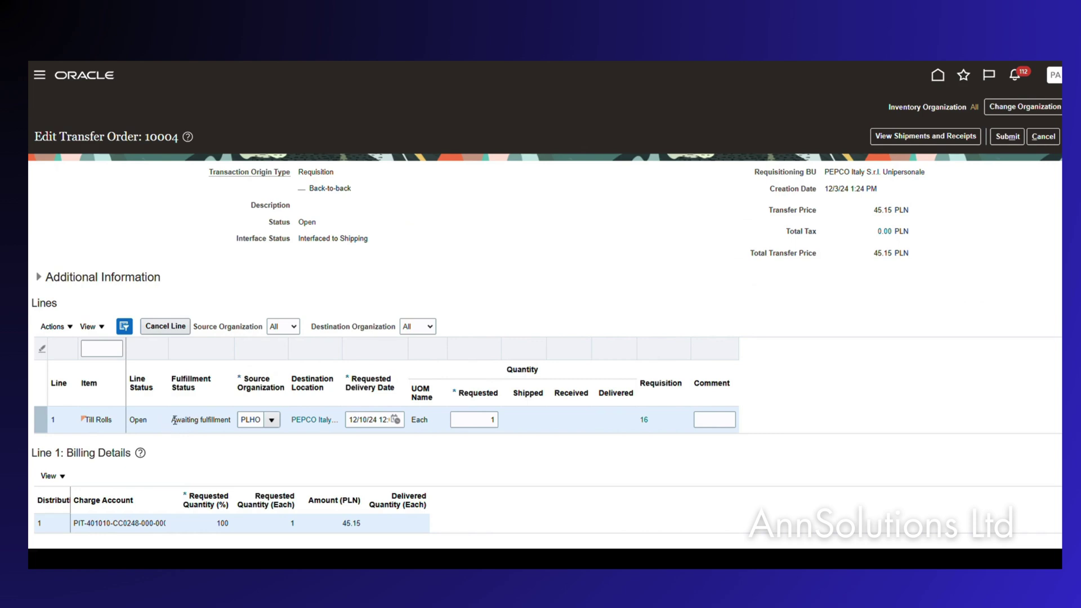
drag(174, 419, 232, 423)
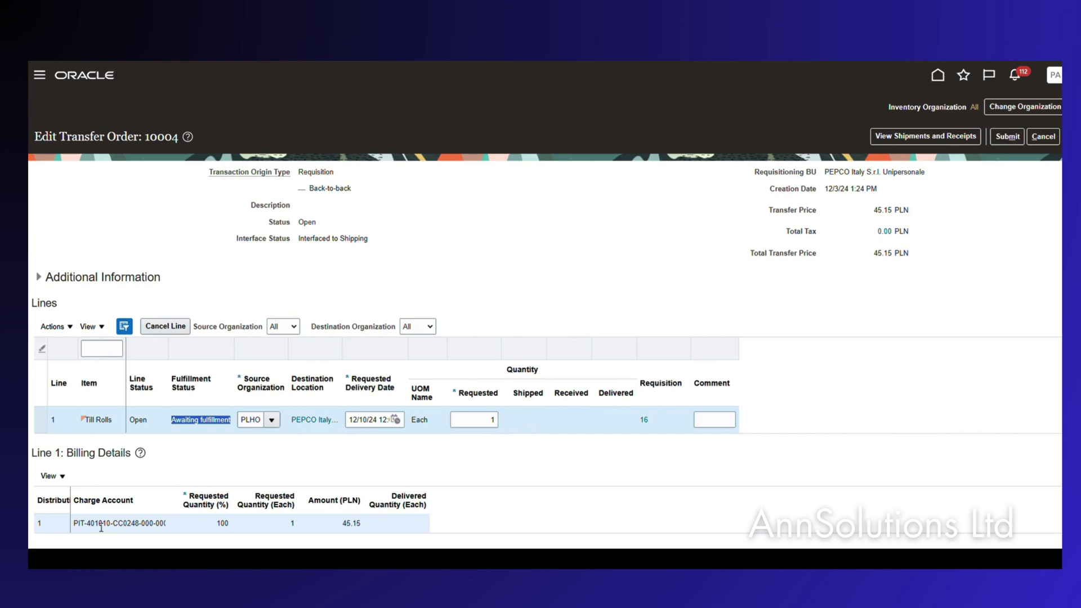
mouse_move(82, 522)
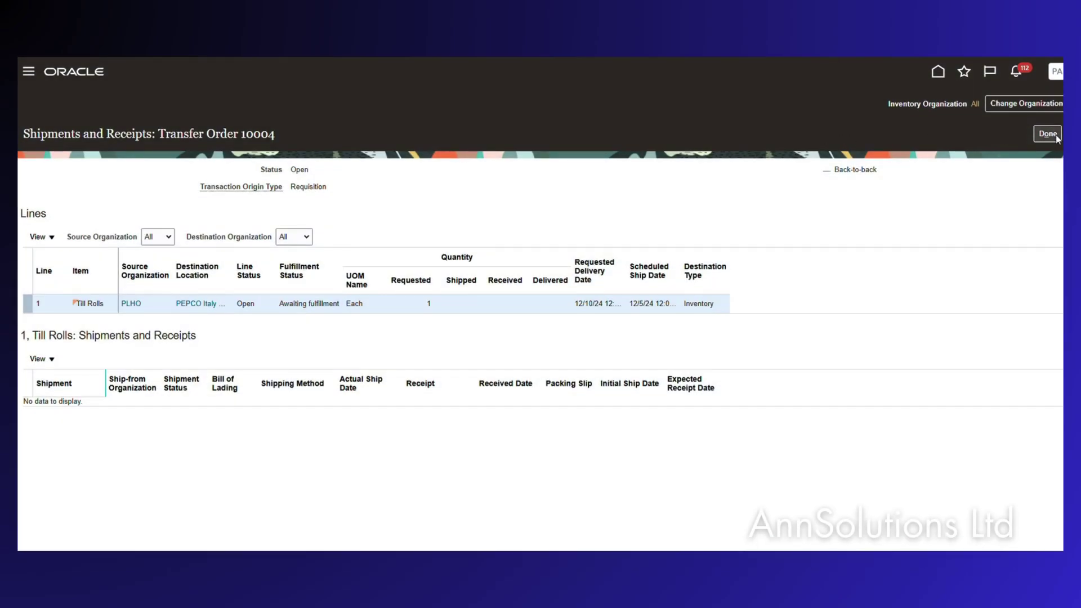
Close the order's Shipments and Receipts page and leave Manage Transfer Orders for the Inventory Management overview.
click(1056, 137)
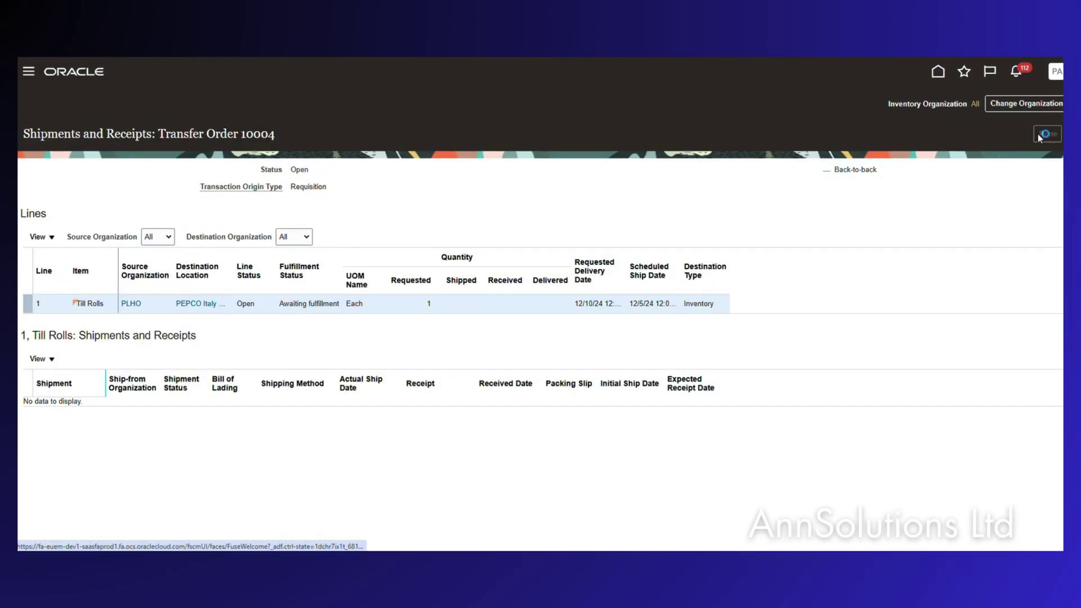
click(1044, 133)
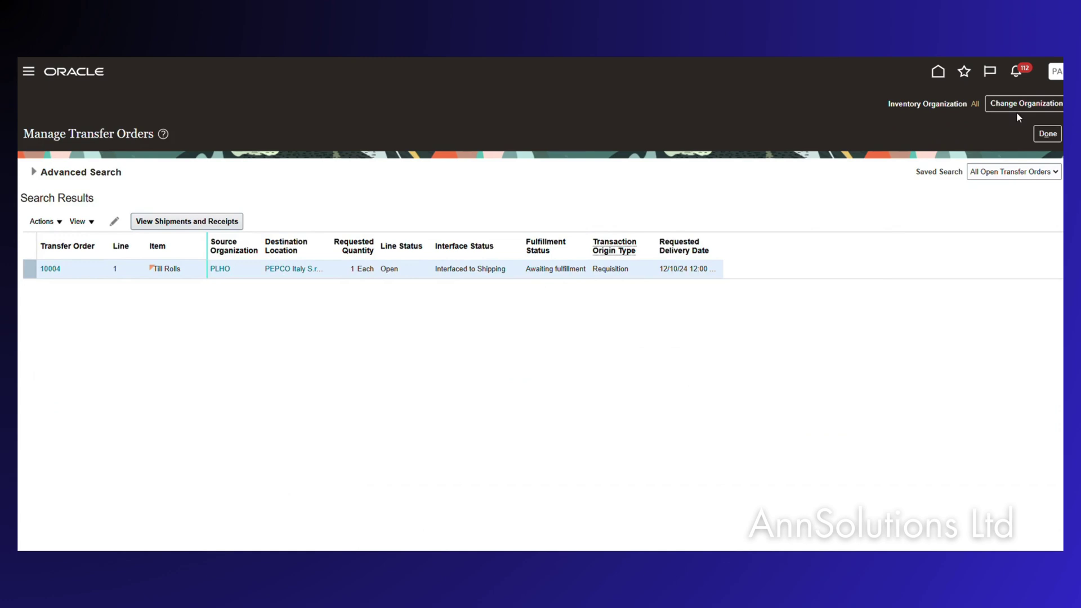
click(1046, 134)
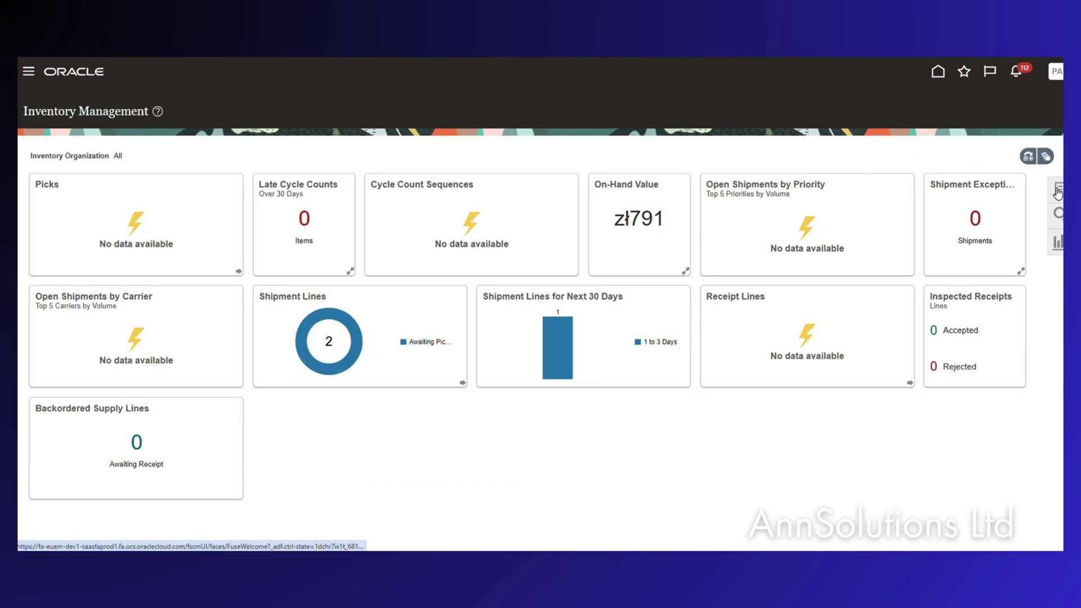
Open Manage Shipment Lines and search for the transfer order with Scheduled Ship Date set to Today and the next 7 days.
click(1059, 193)
click(890, 102)
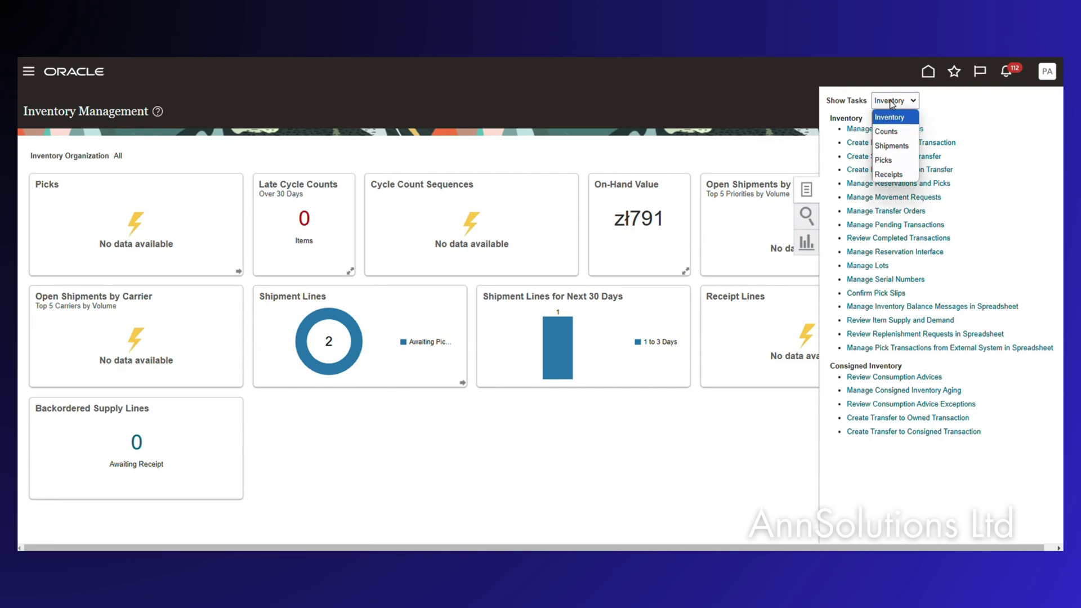
click(891, 146)
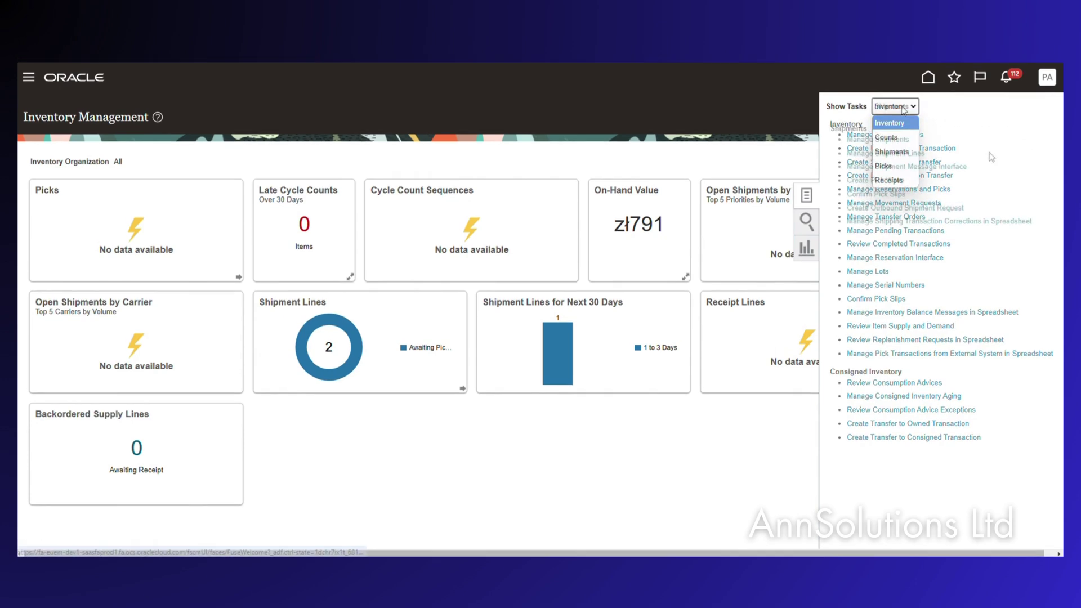
click(894, 153)
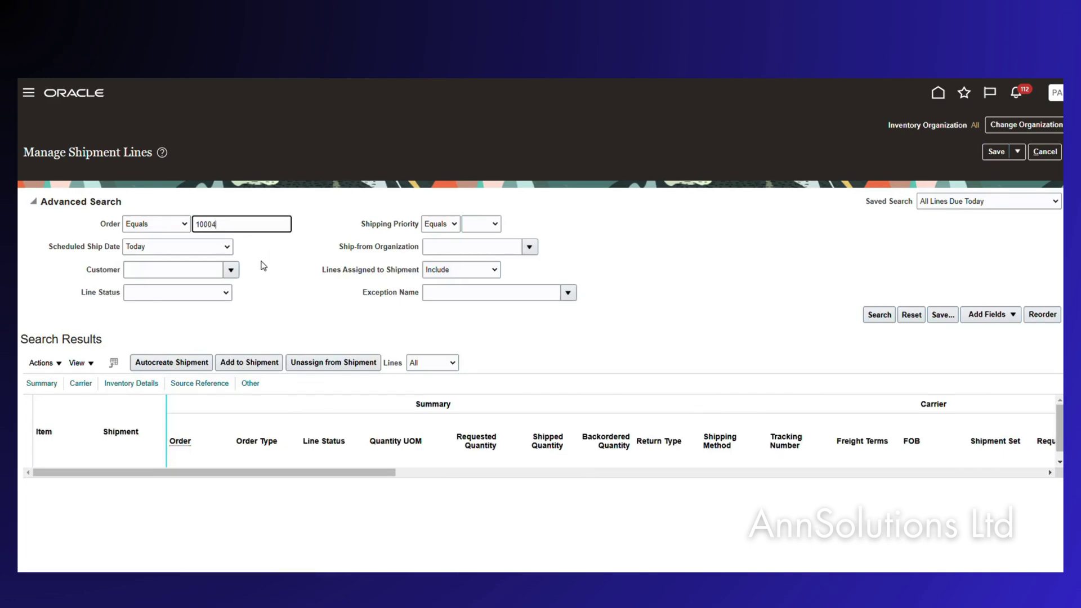
click(875, 319)
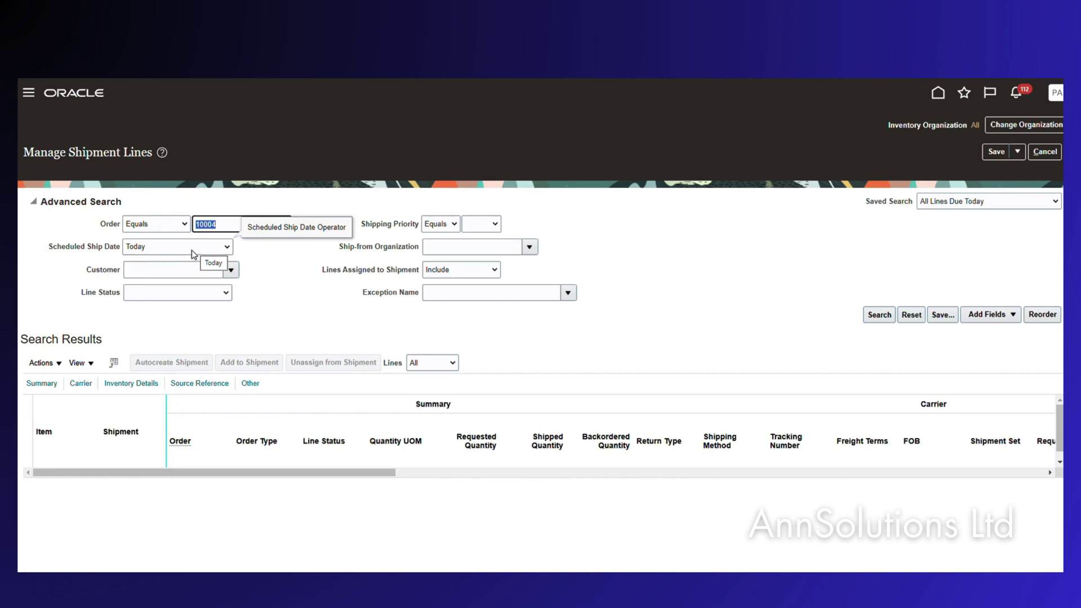
click(193, 249)
click(164, 494)
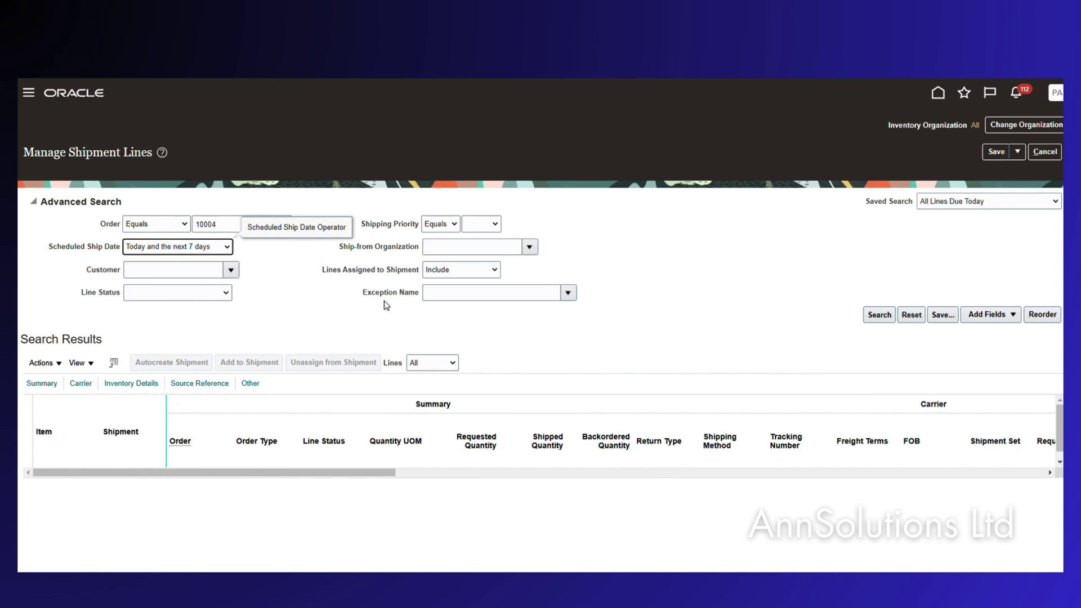
click(881, 315)
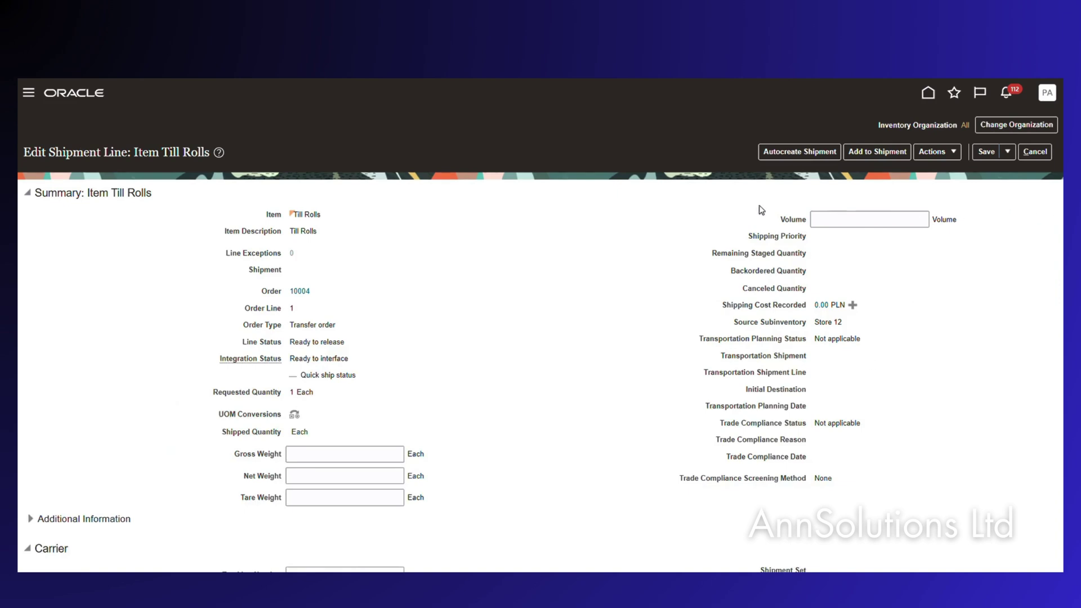
Review the transfer order's Till Rolls shipment line, submit its Pick Release and save the line.
scroll(490, 388, down, 3)
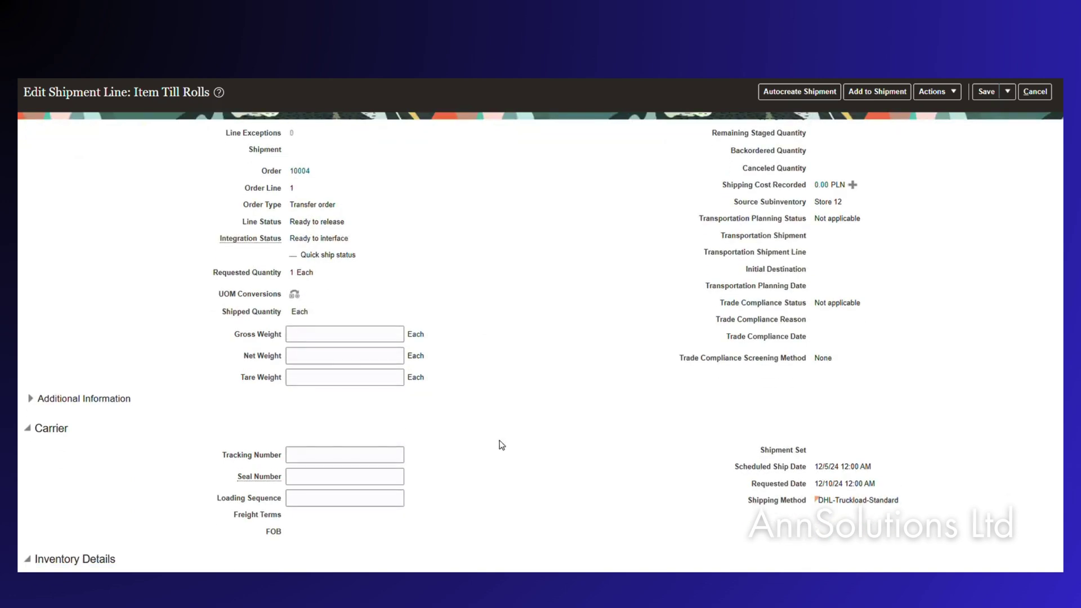
scroll(515, 421, up, 2)
scroll(518, 419, up, 1)
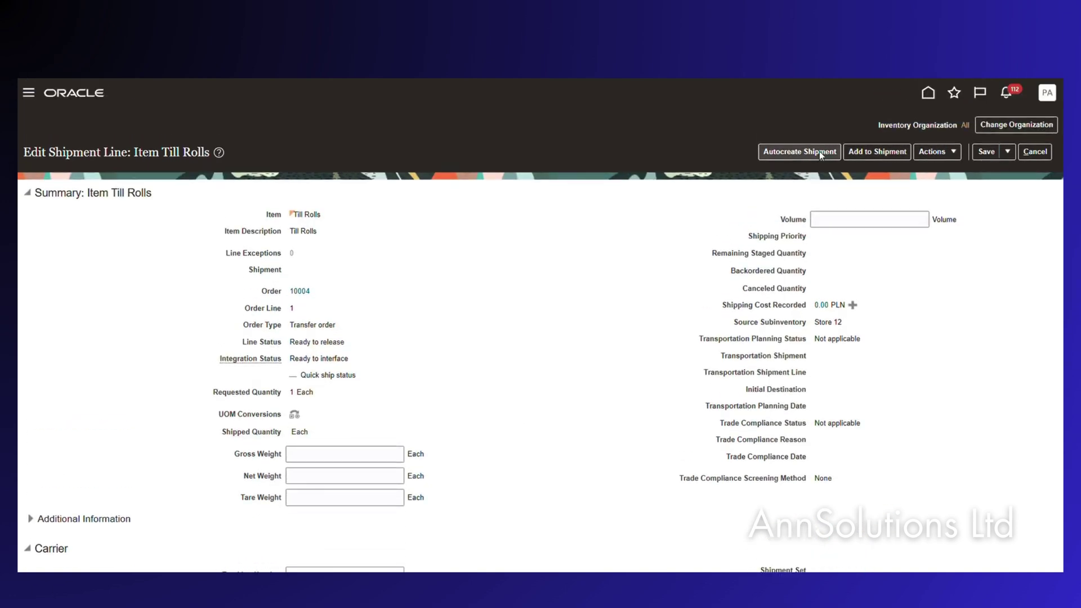
click(936, 151)
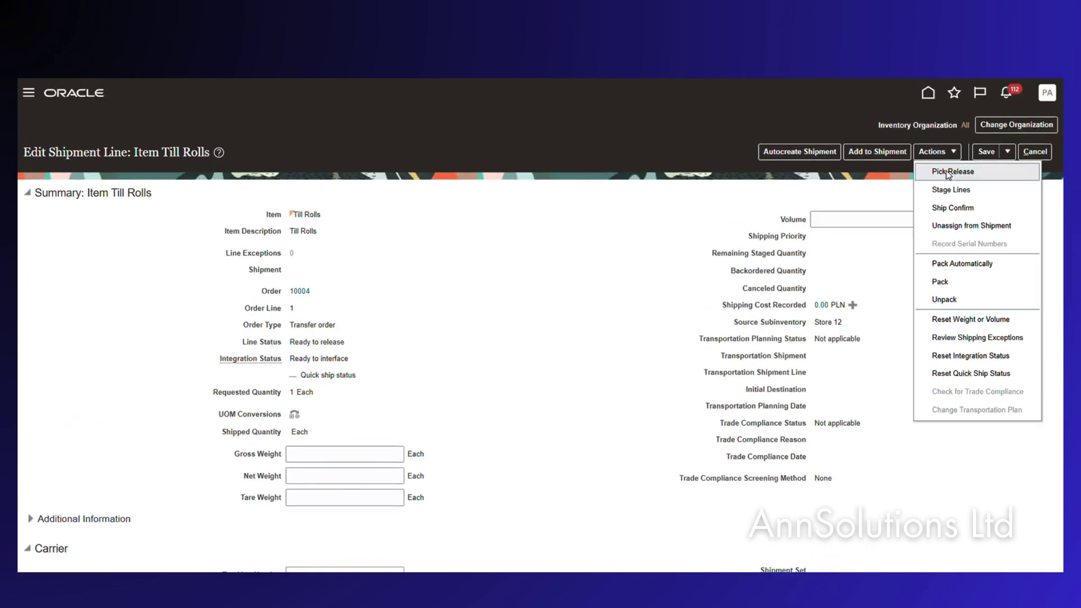
click(949, 172)
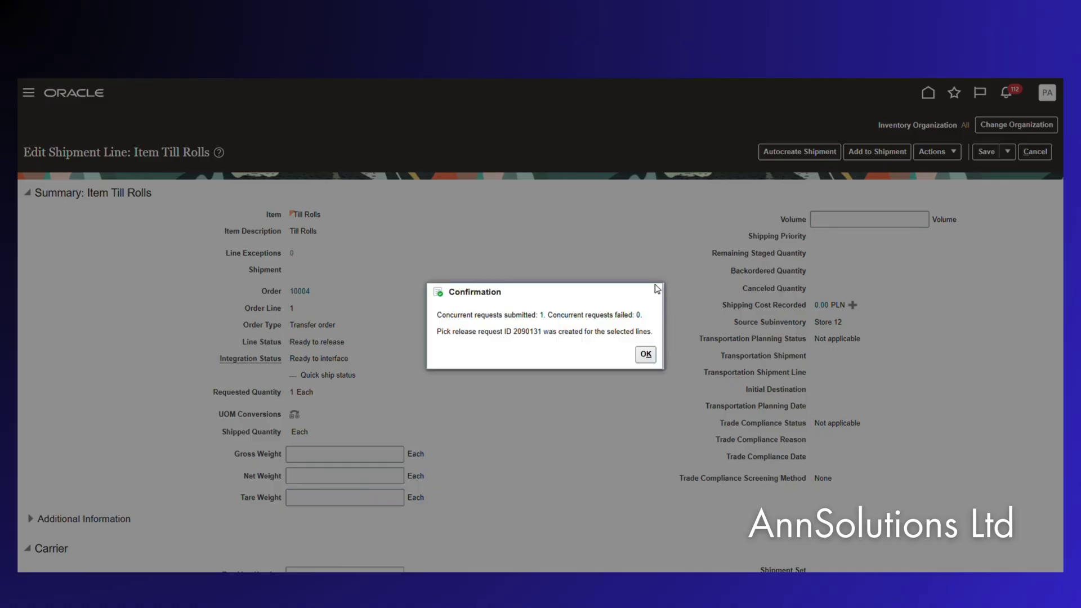
click(645, 354)
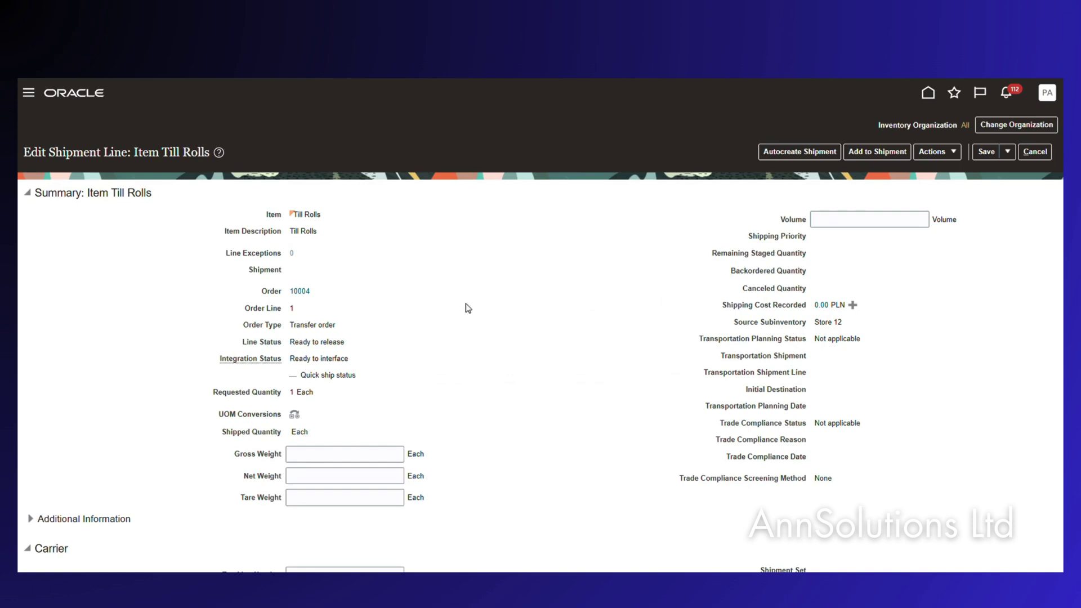
click(989, 156)
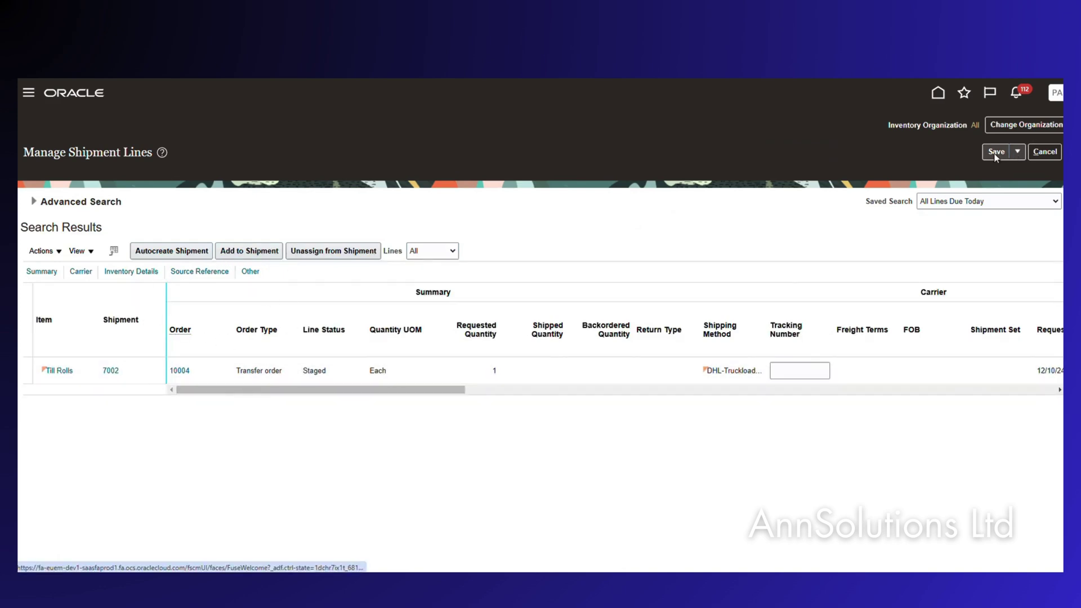
Leave Manage Shipment Lines, examine the 1 to 3 Days group under Shipment Lines for Next 30 Days, and close it.
click(1044, 150)
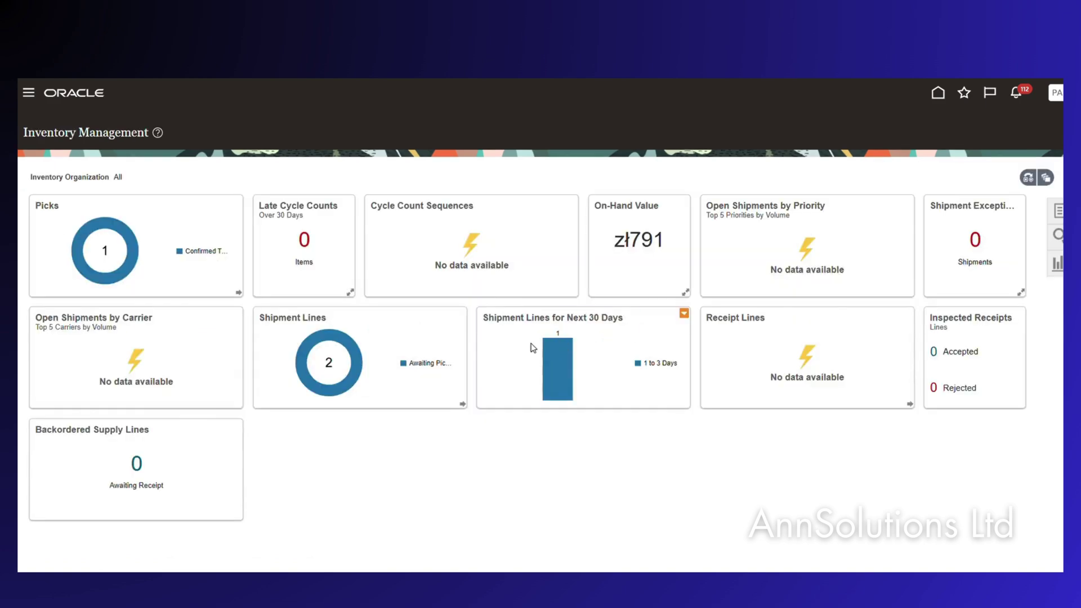
mouse_move(558, 355)
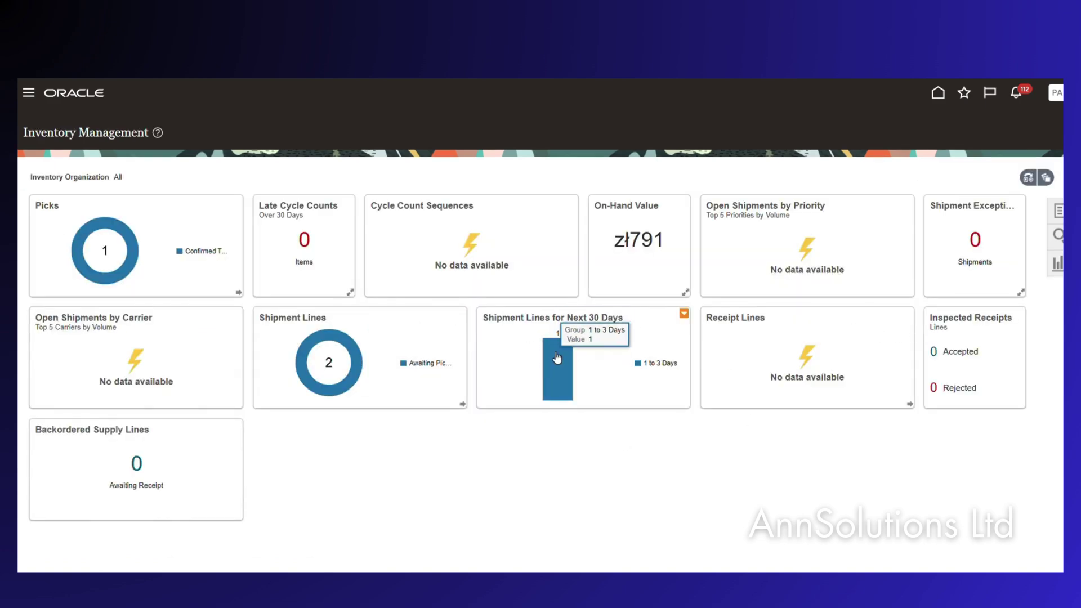
click(557, 356)
click(1034, 152)
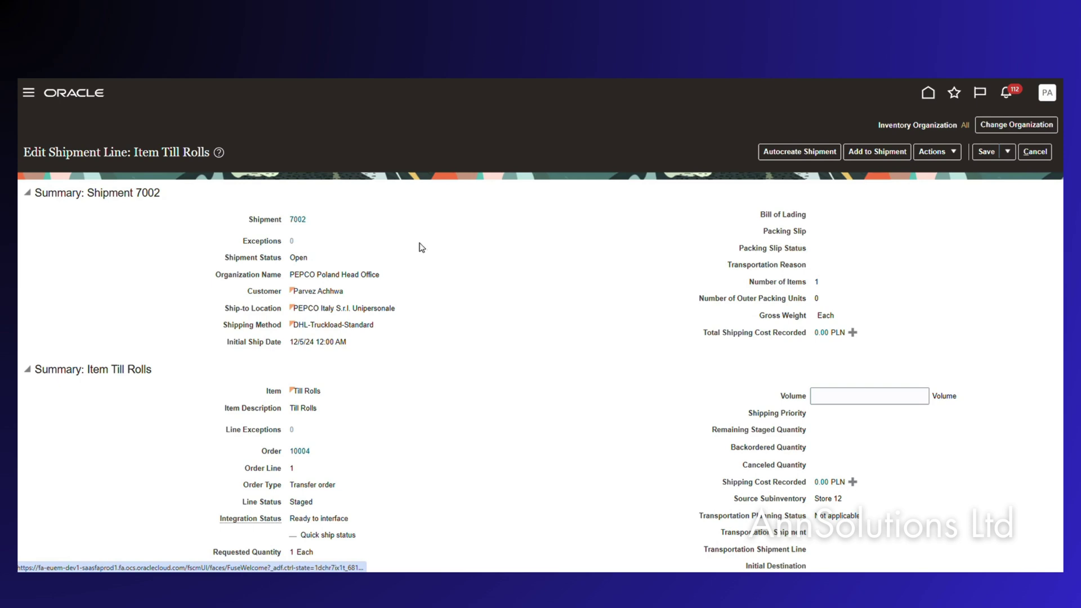
Take the shipment number from the Till Rolls shipment line and enter 7002 in D24 of the Excel checklist beside Create Shipment.
double_click(293, 221)
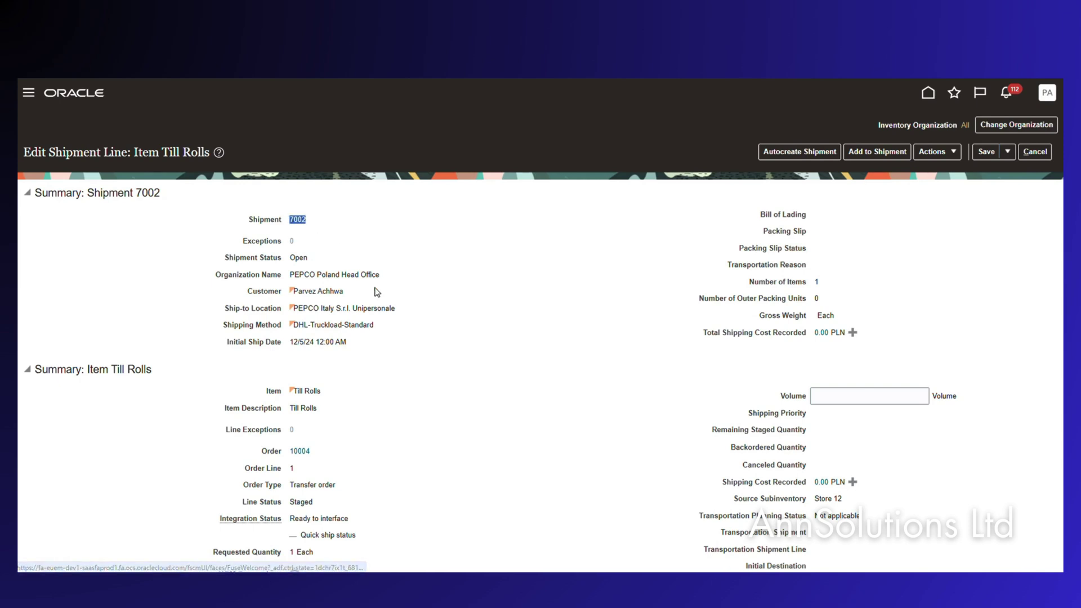
key(alt+Tab)
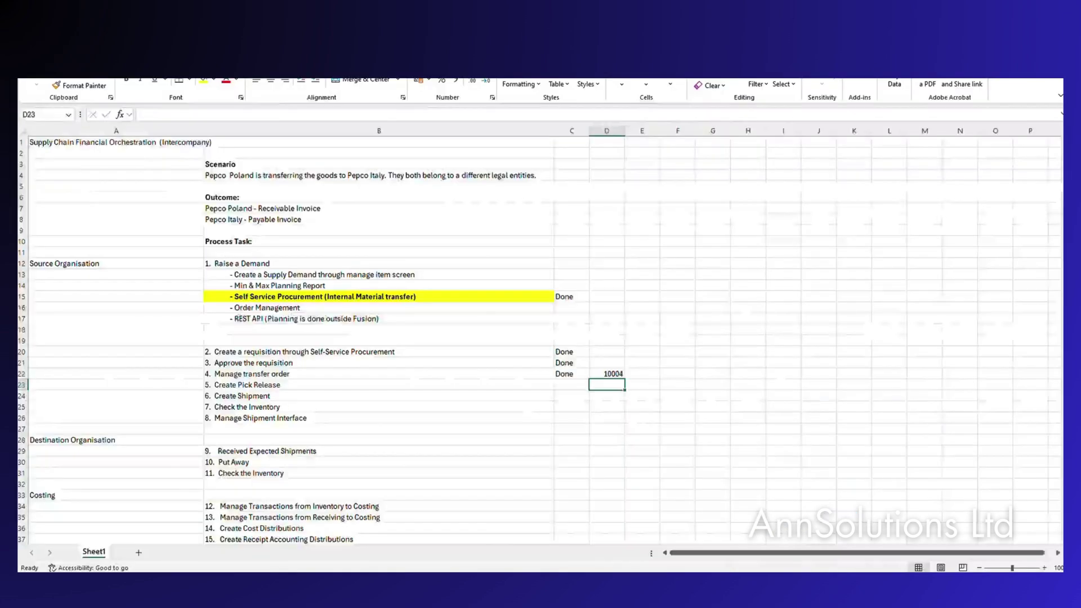
click(607, 395)
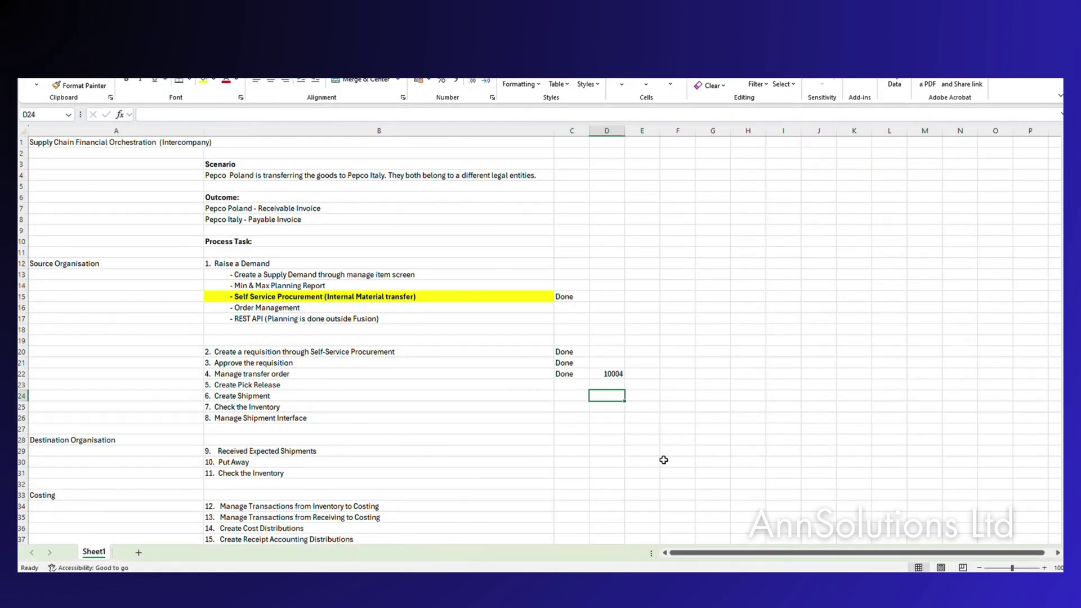
text(7002)
key(Return)
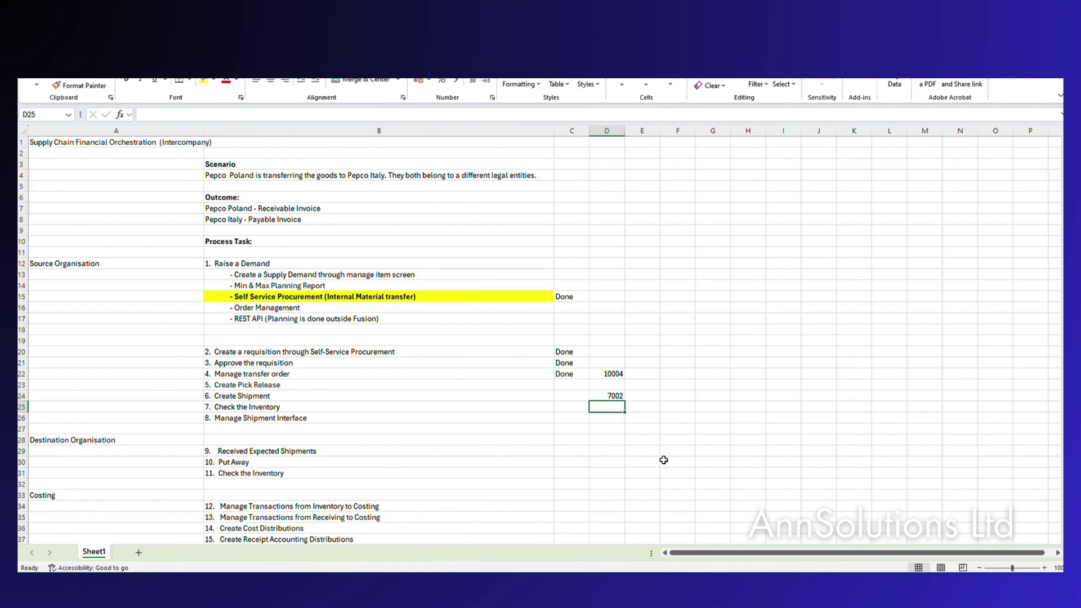
Enter Done in C23 beside the Create Pick Release task.
key(Up)
key(Up)
key(Left)
text(Done)
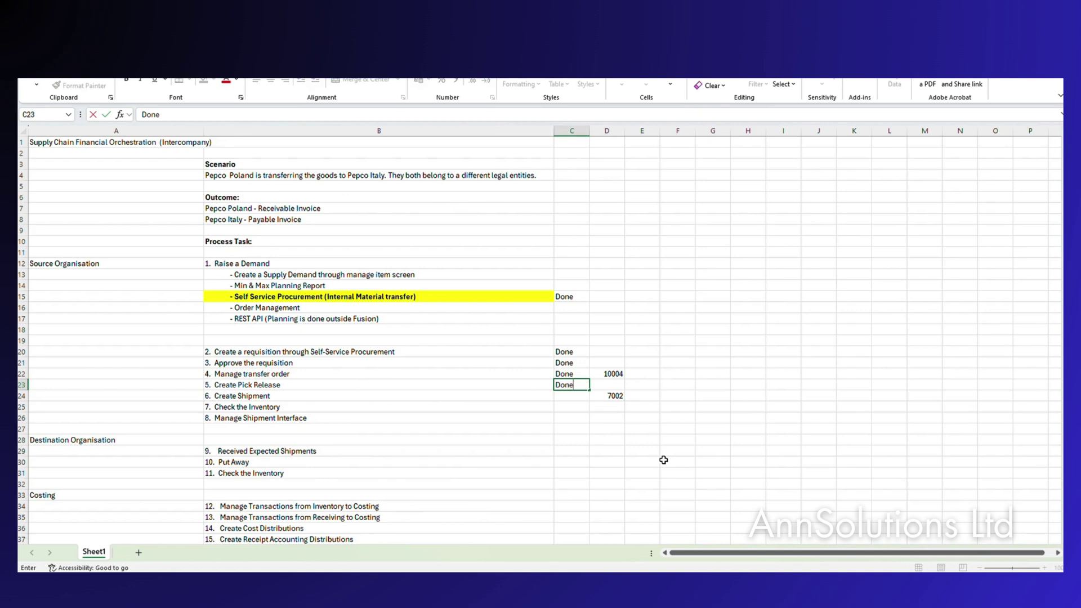
Enter Done in C24 beside the Create Shipment task.
key(Return)
text(Done)
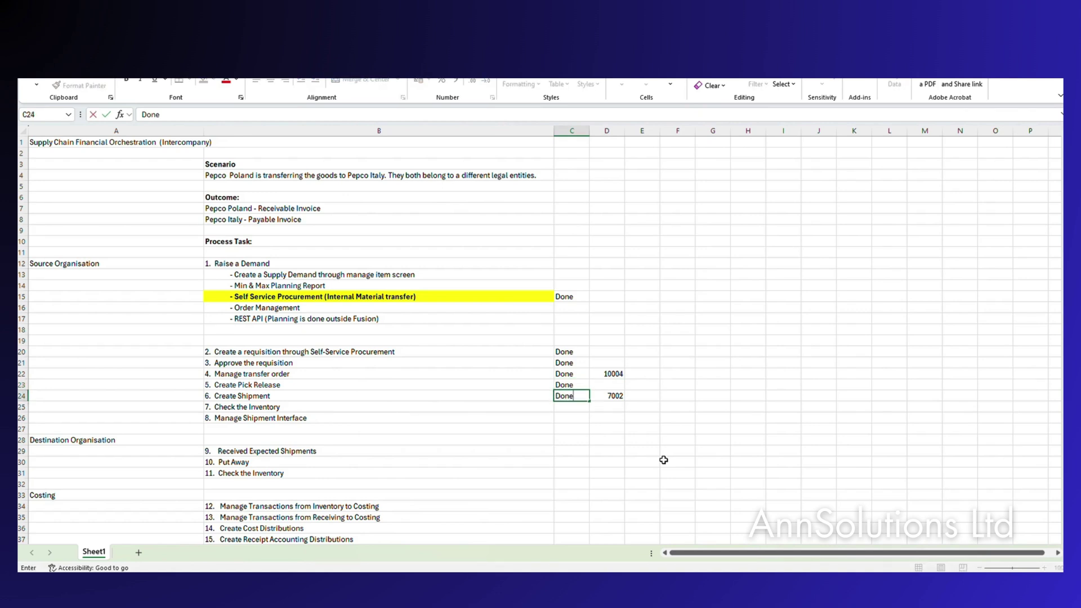
click(297, 387)
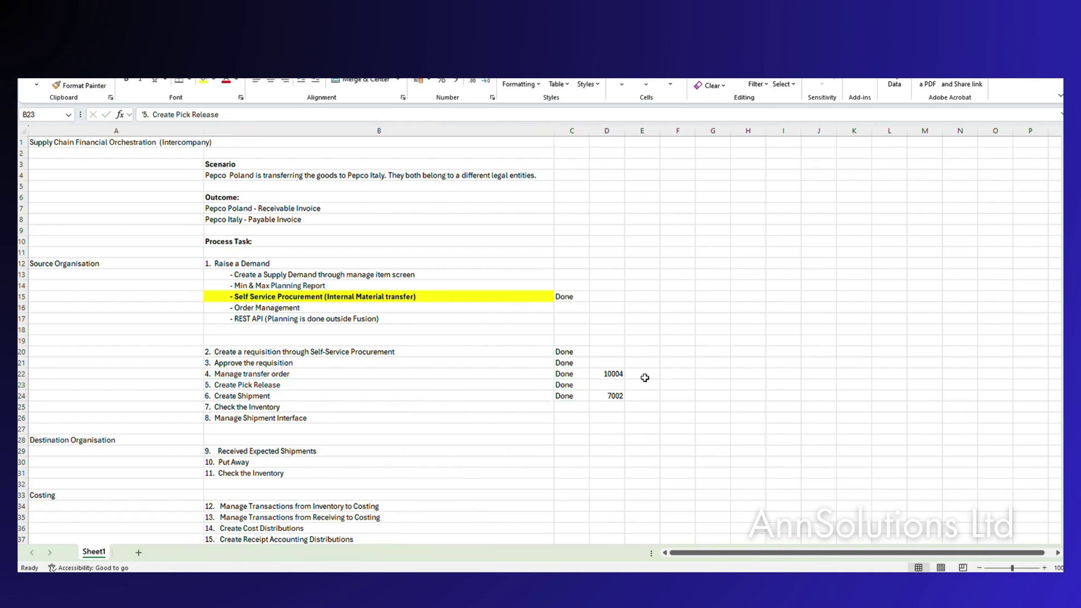
Switch to Oracle, leave Manage Shipment Lines, and find and open shipment 7002 through Manage Shipments.
key(alt+Tab)
click(1030, 156)
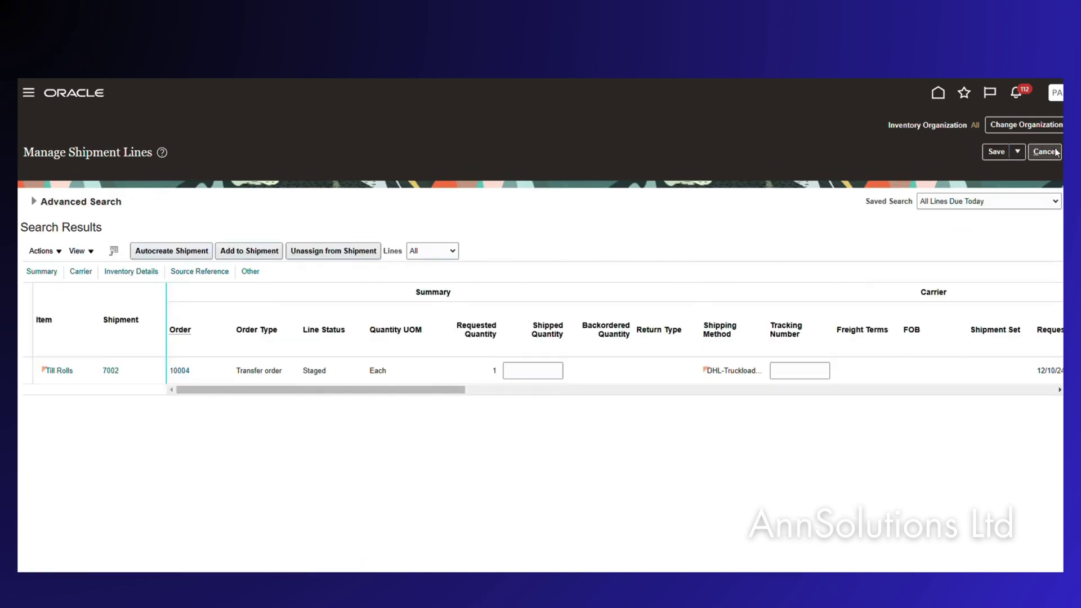
click(1045, 152)
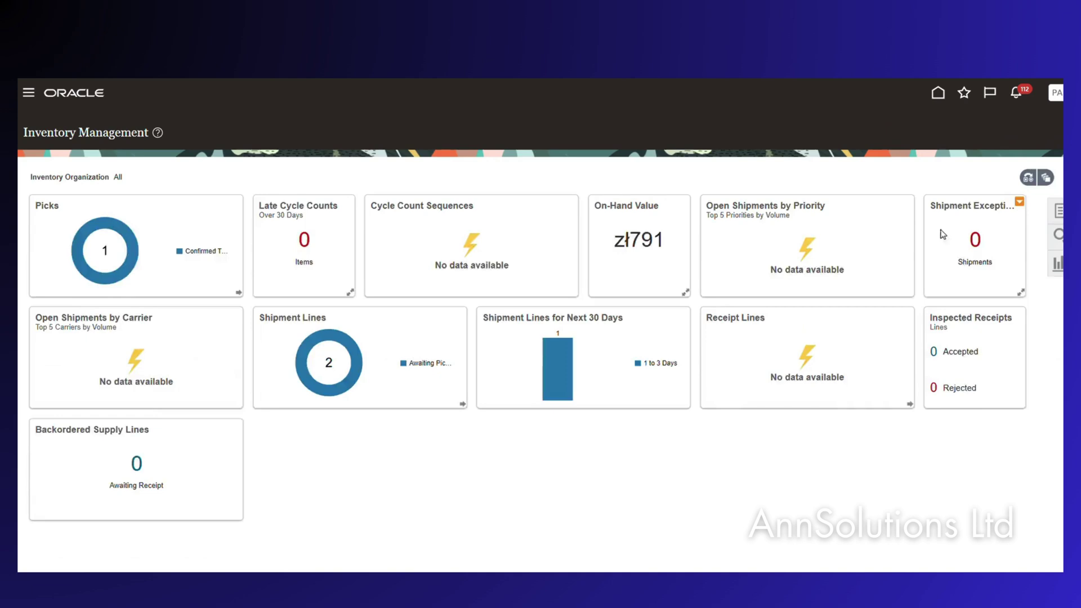
click(1056, 211)
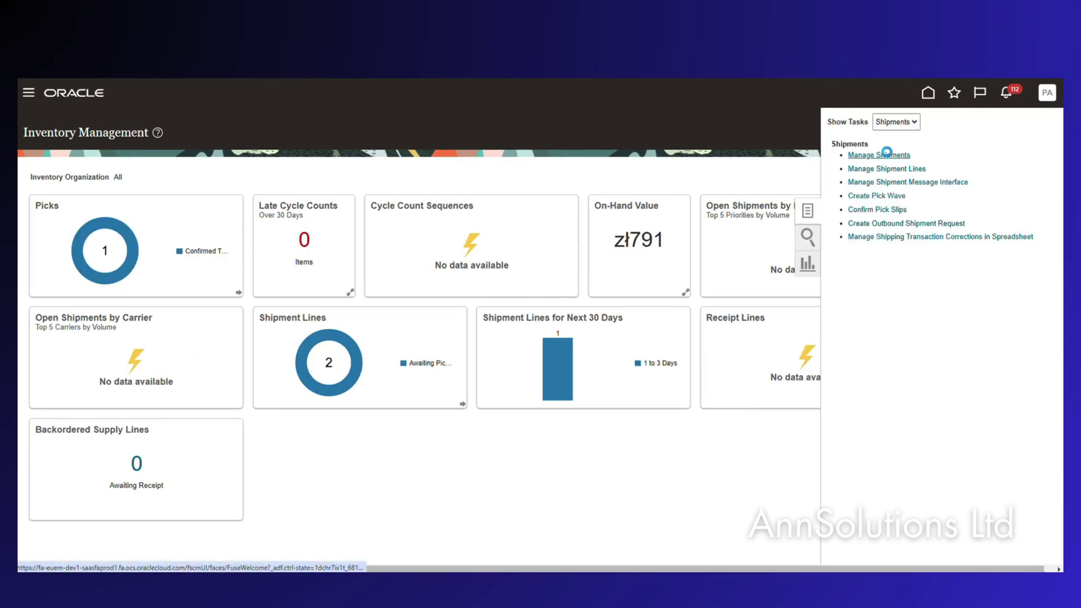
click(862, 155)
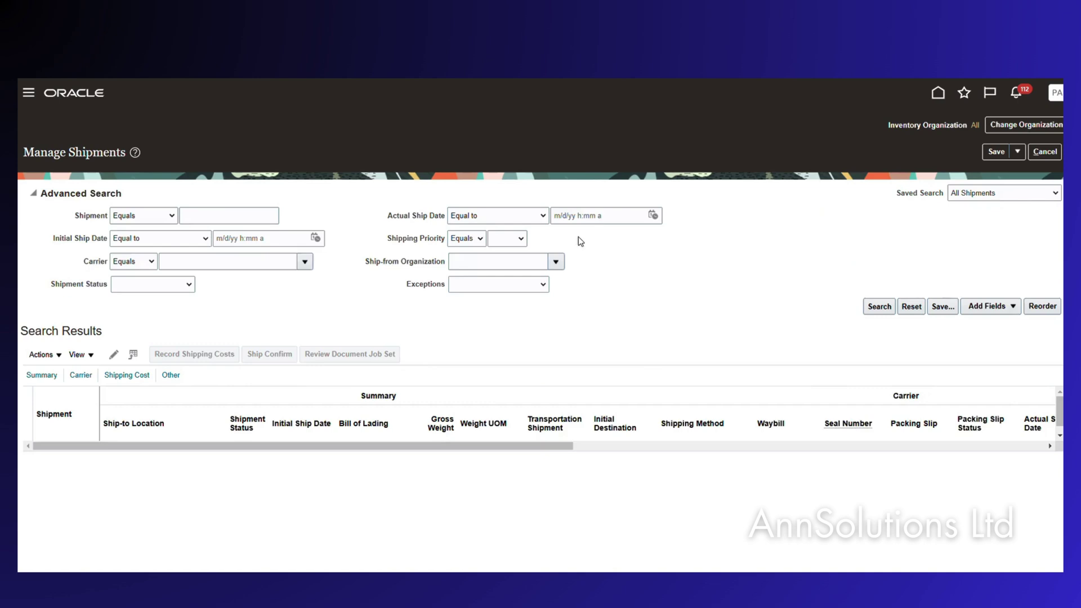
click(210, 216)
text(7002)
click(878, 306)
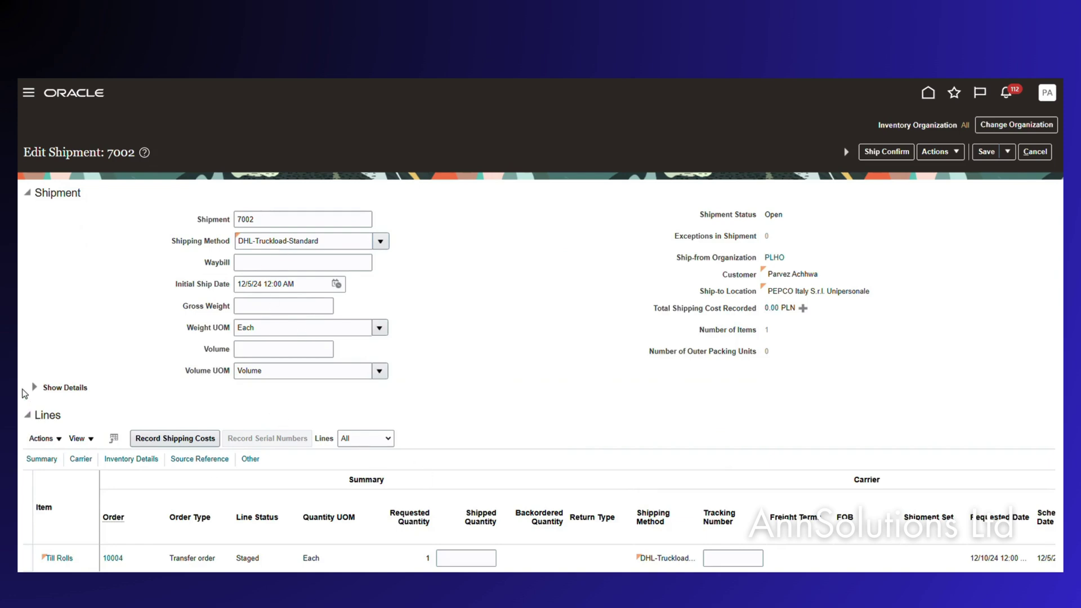
Expand the shipment's details, set Transportation Reason to Free and enter the description "Transfer of till rolls to Italy".
click(34, 387)
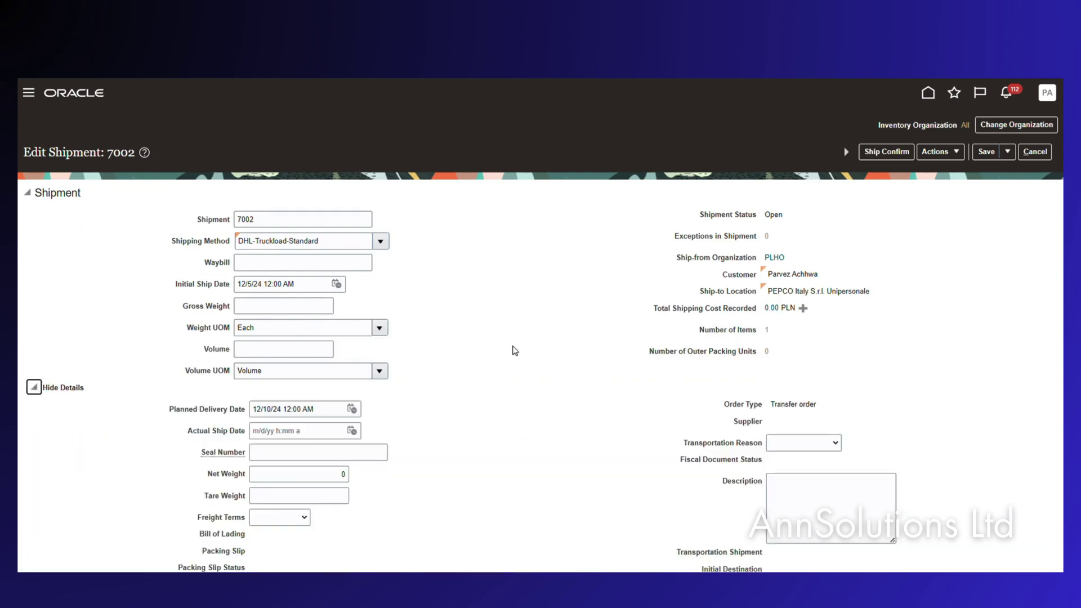
scroll(513, 349, down, 1)
scroll(513, 349, down, 2)
click(809, 323)
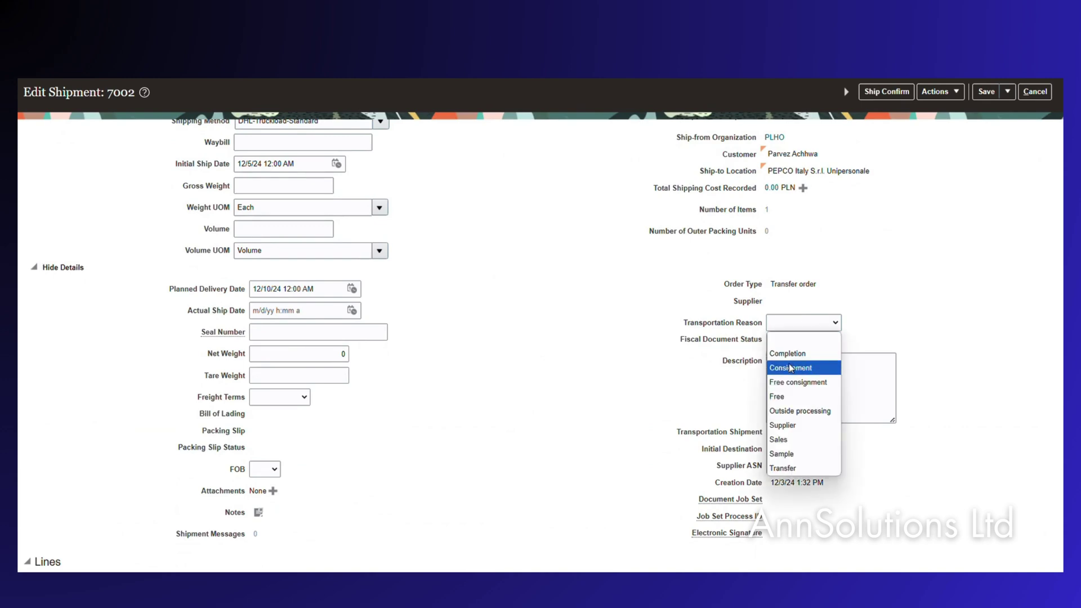
click(788, 397)
click(798, 373)
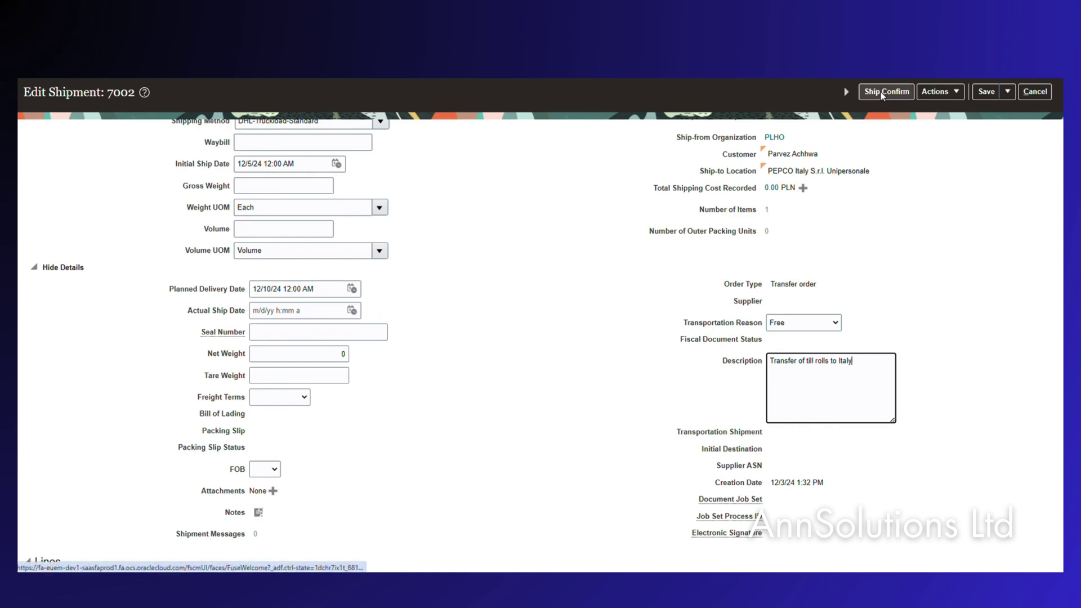
Review the Till Rolls line, ship confirm shipment 7002 despite the weight and volume warnings, and leave Manage Shipments.
scroll(612, 390, down, 3)
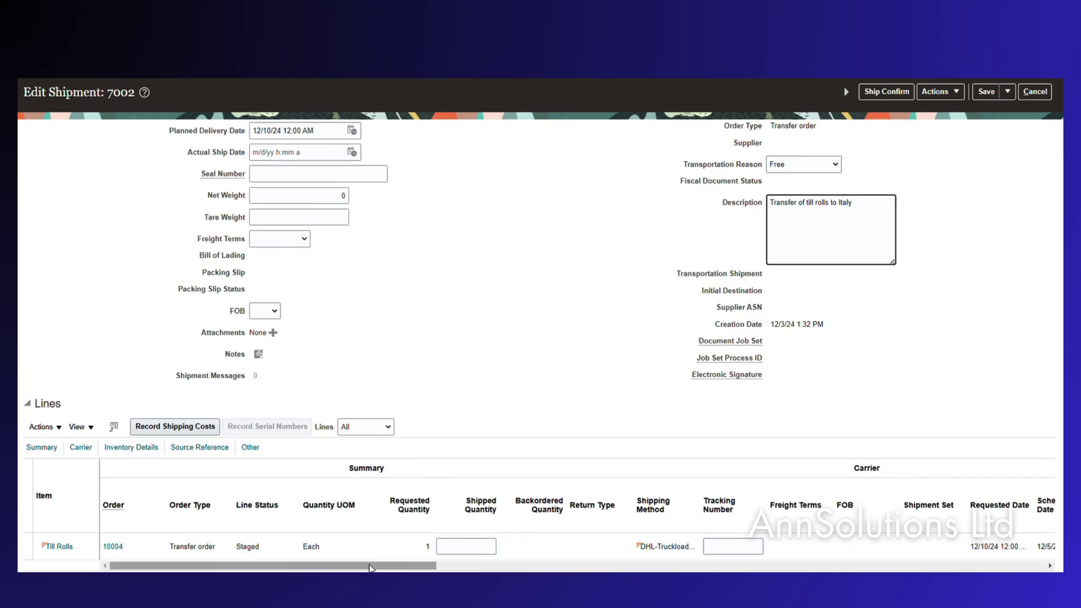
drag(372, 569, 1005, 545)
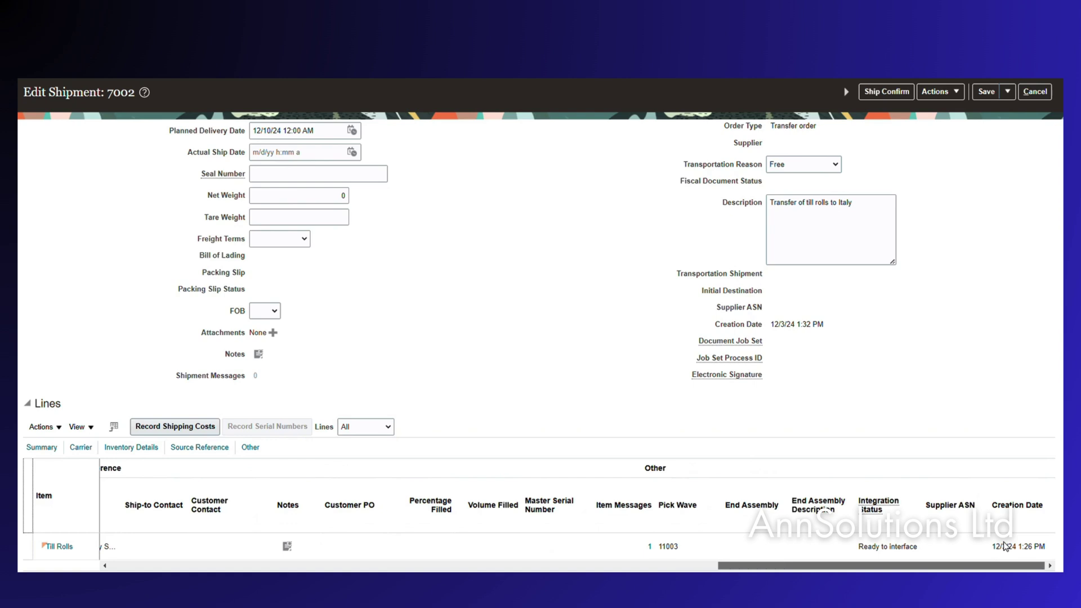
click(895, 93)
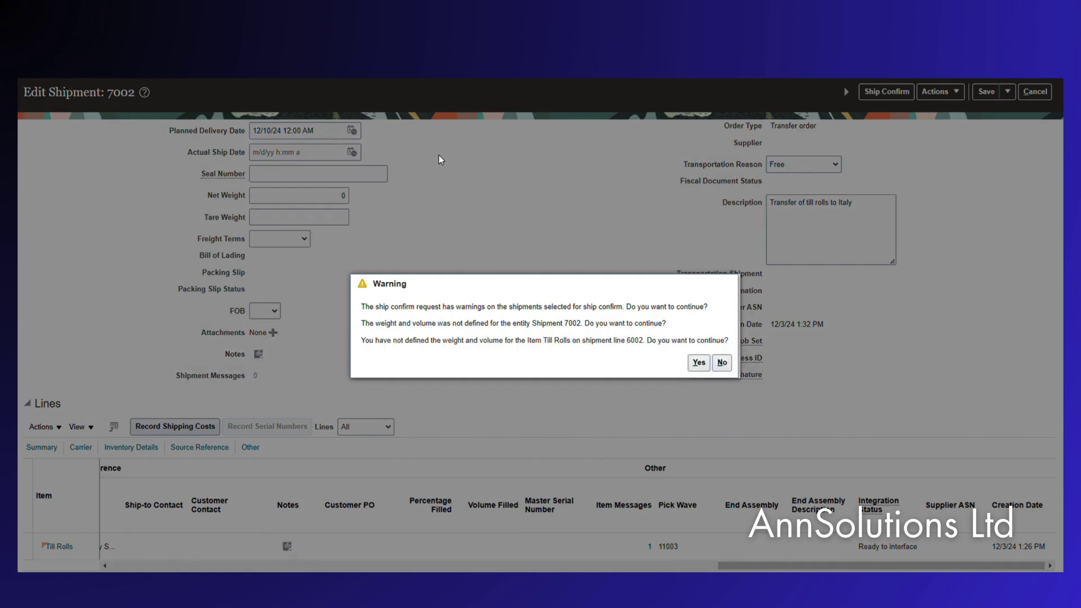
click(698, 364)
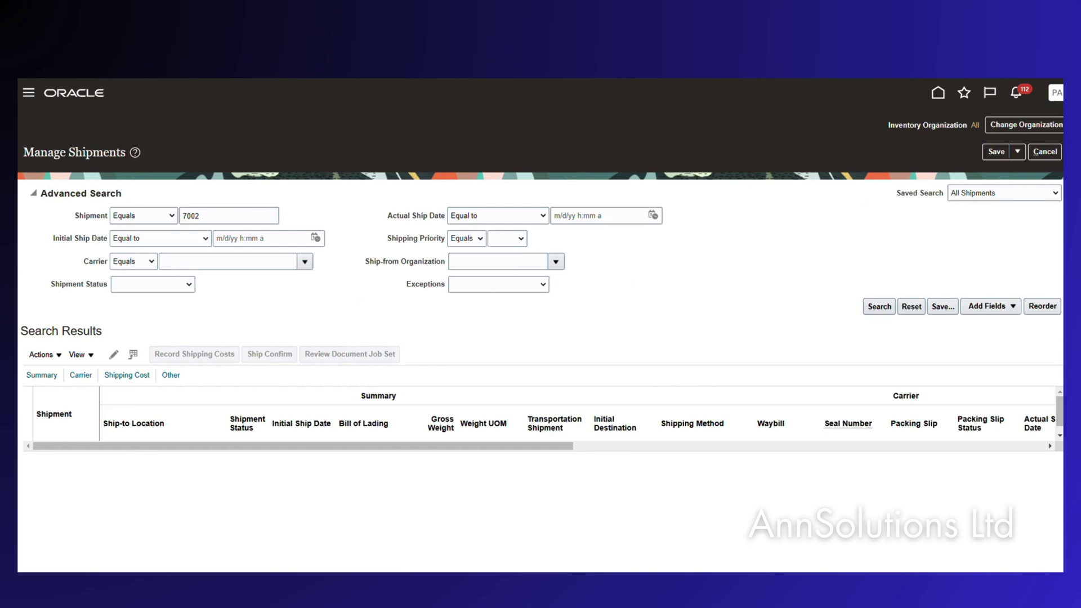
click(1044, 152)
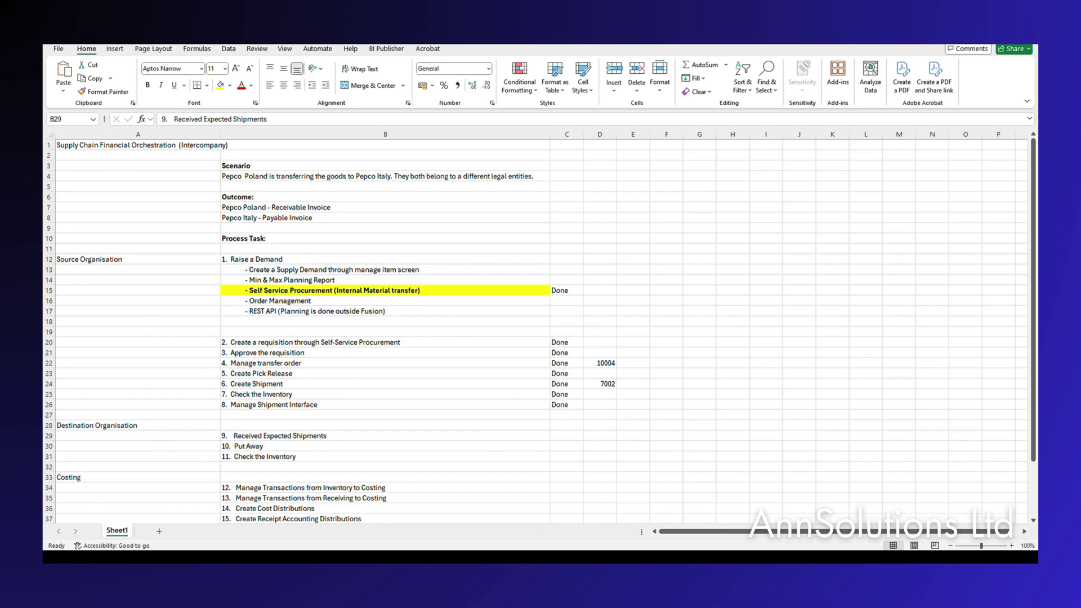
Switch from Excel to Oracle's Inventory Management, search Receive Expected Shipments for transfer order 10004 and select its Till Rolls line.
click(623, 558)
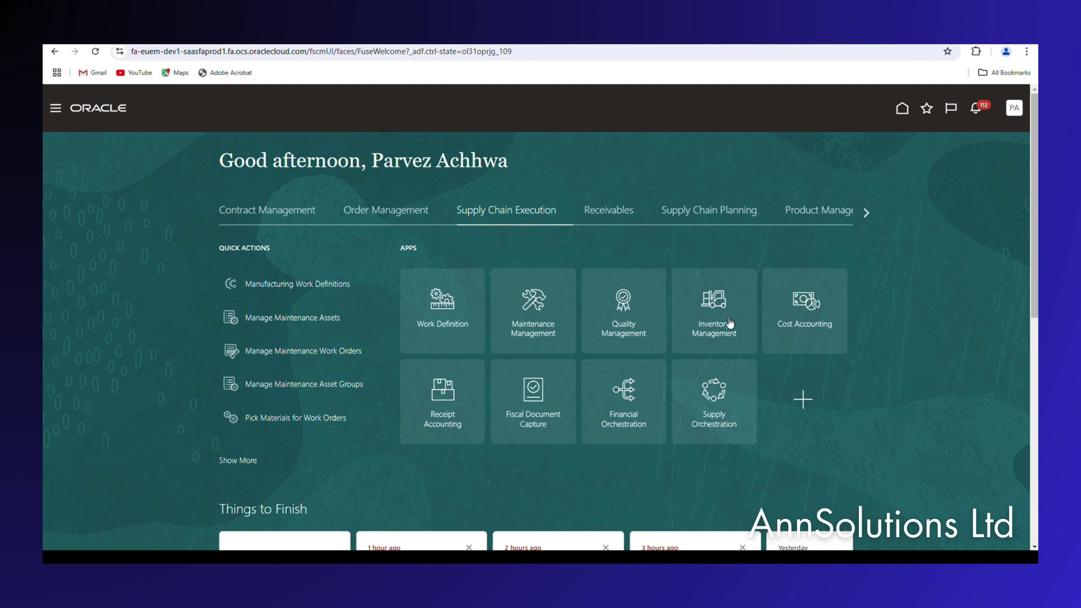
click(713, 306)
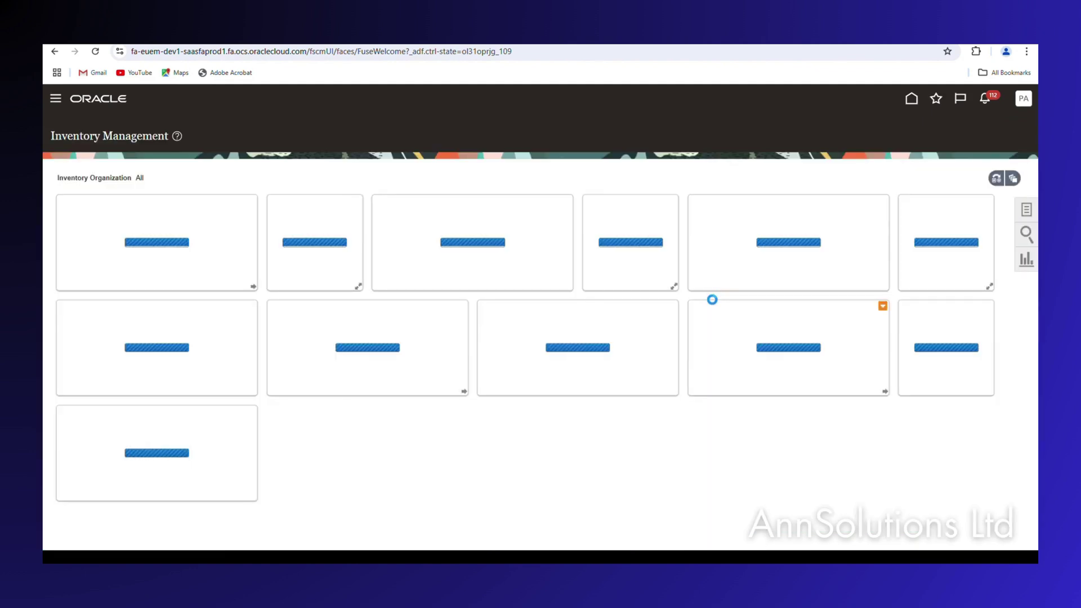
click(1027, 209)
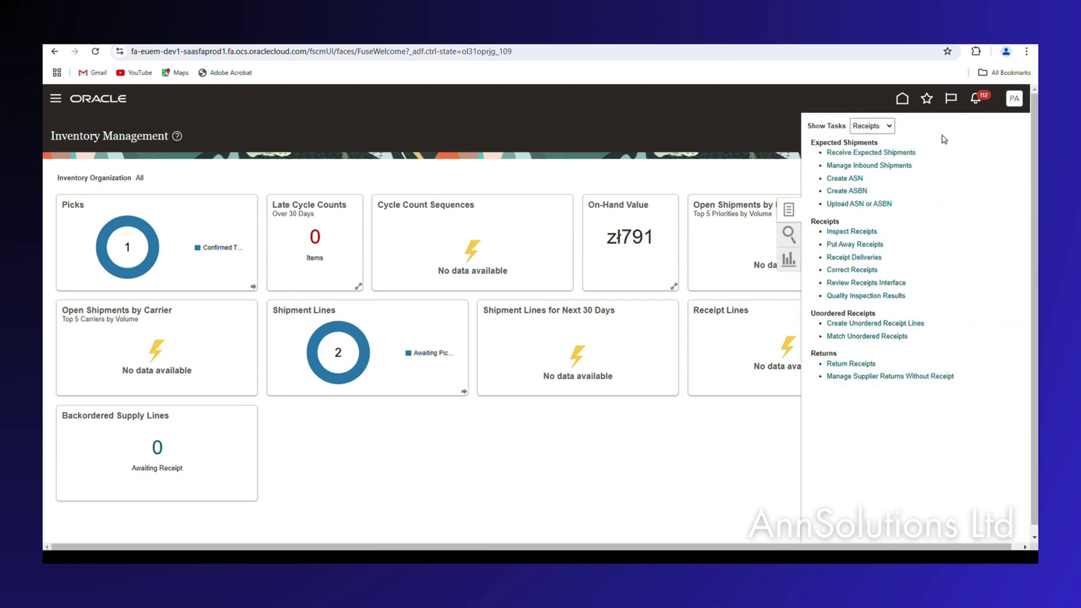
click(855, 152)
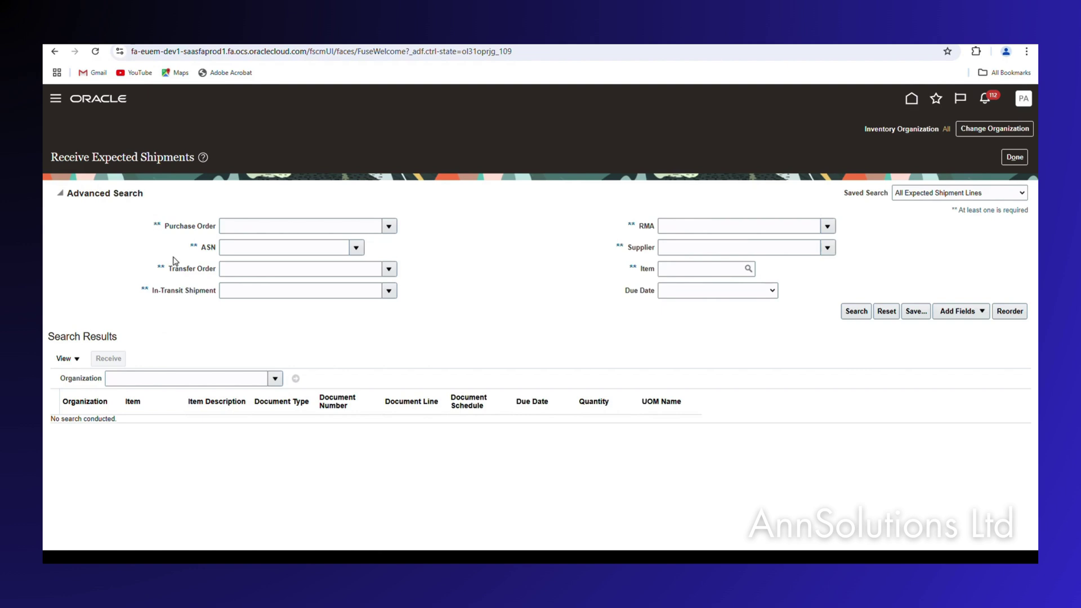
click(242, 273)
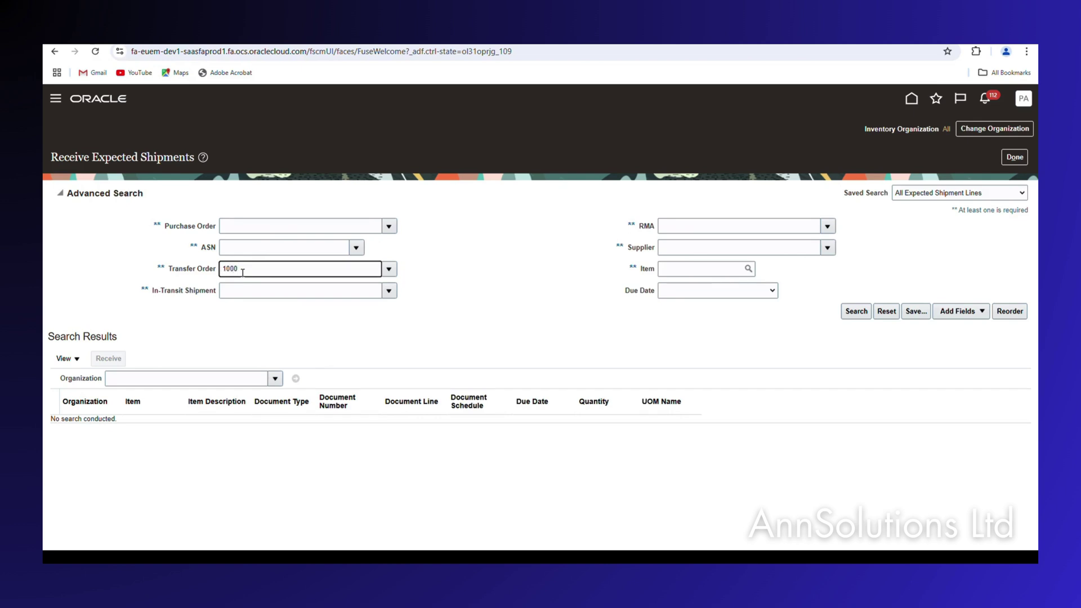
text(10004)
click(857, 312)
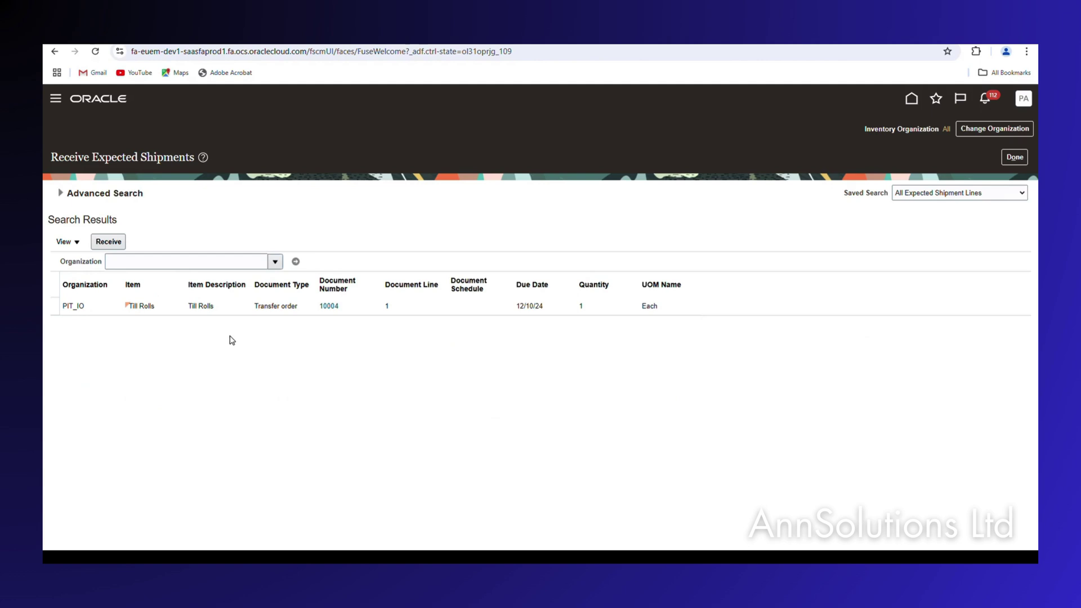
click(51, 307)
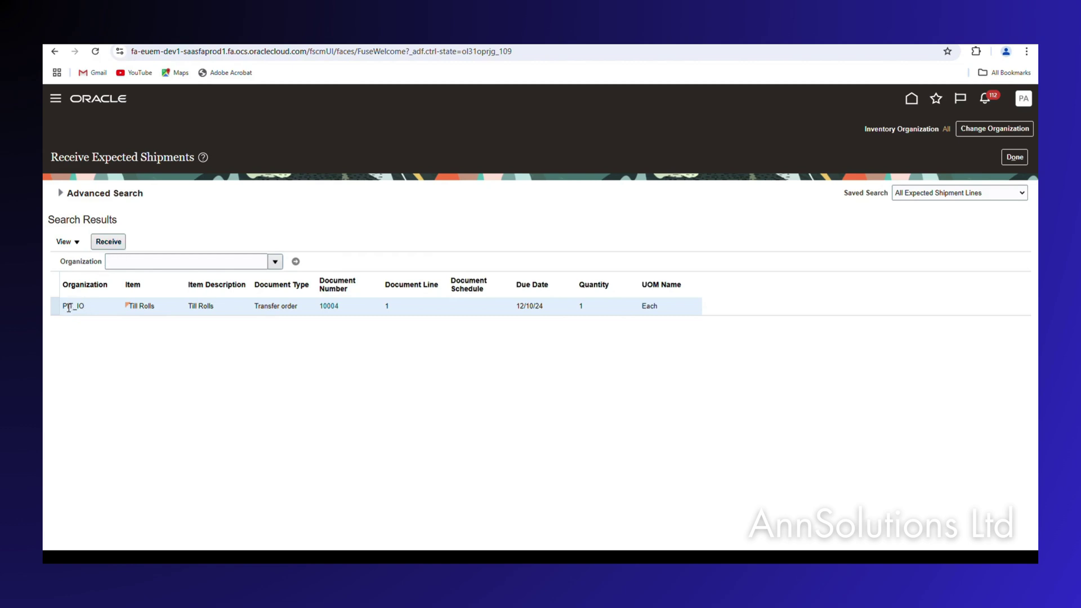
Return to the home page, reopen Inventory Management and start Manage Item Quantities from the Inventory tasks.
click(911, 99)
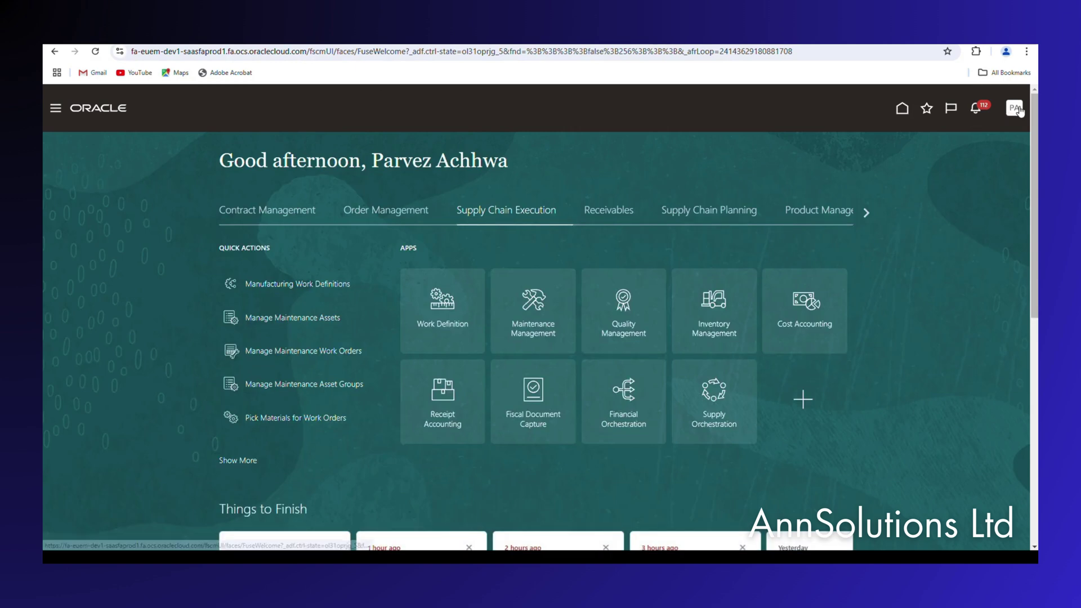
click(1013, 108)
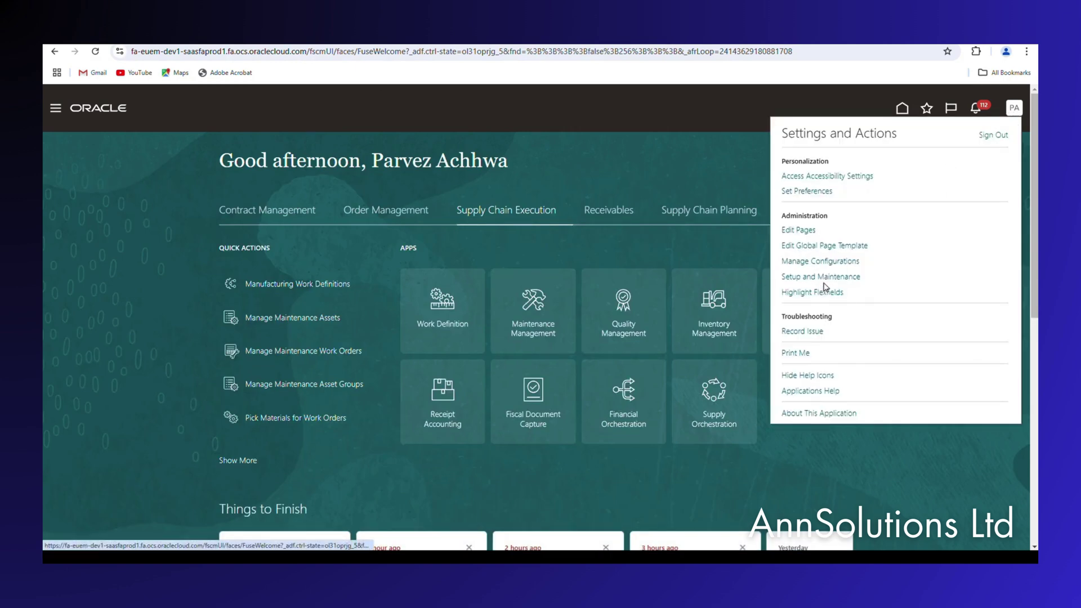
click(794, 278)
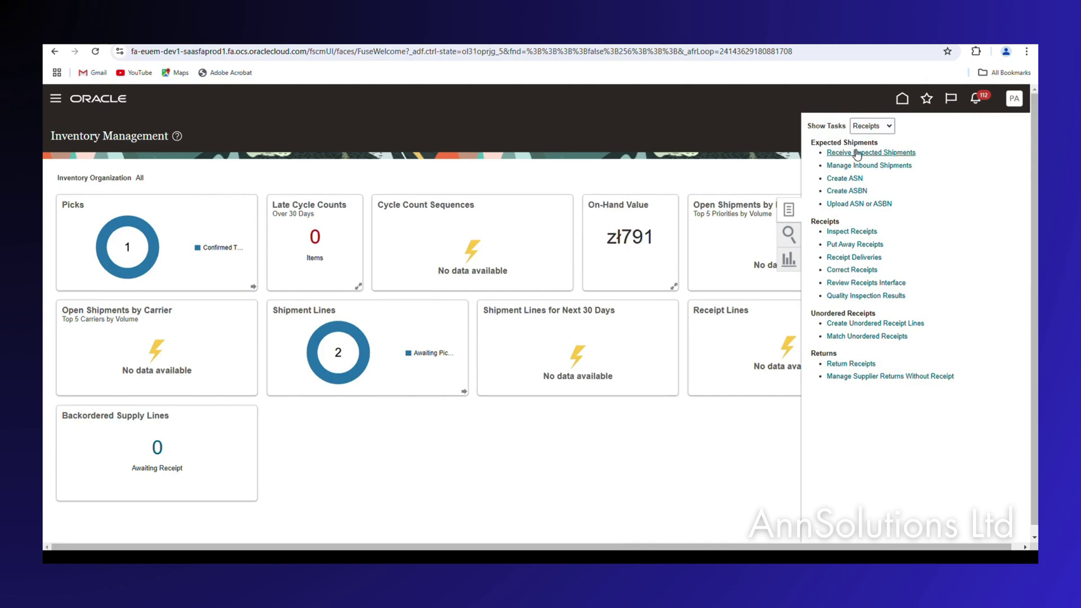
click(873, 126)
click(875, 145)
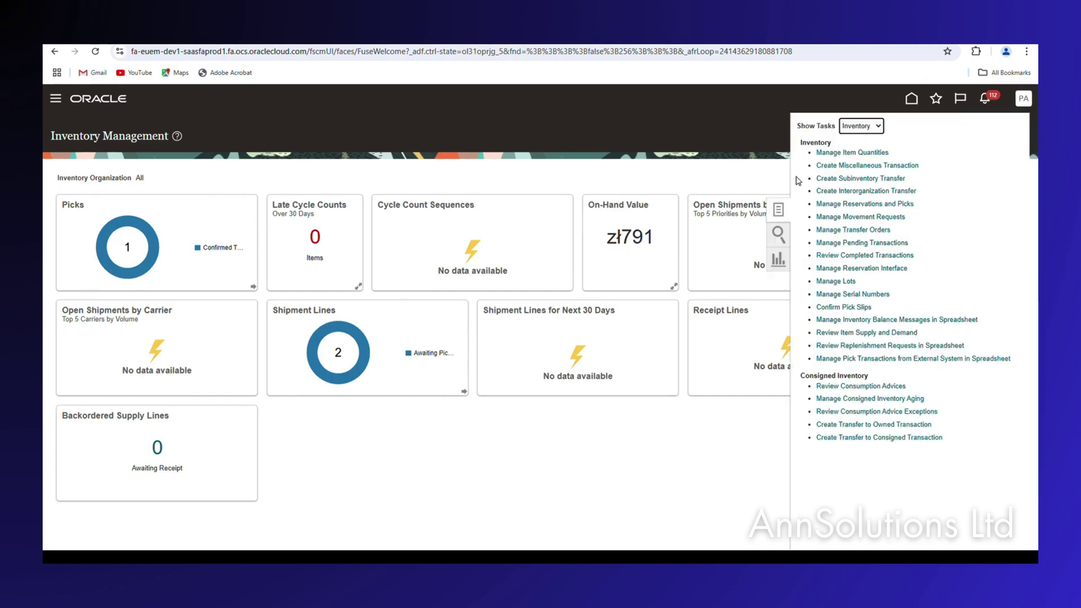
click(863, 152)
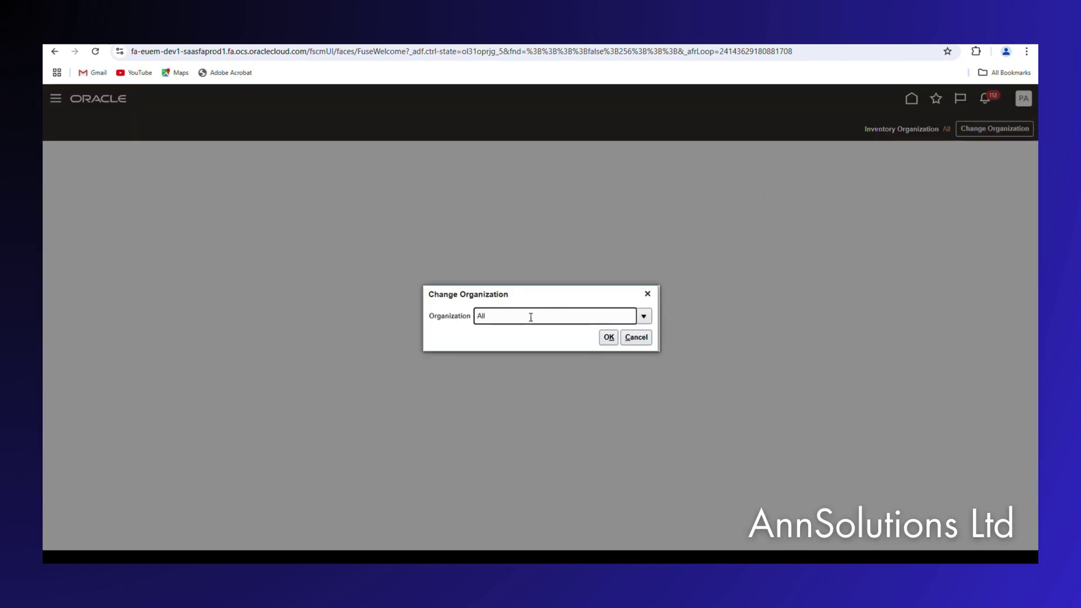
Look up the organization name Pepco Italy and change the inventory organization to PIT_IO.
drag(531, 315, 311, 352)
text(Pepco)
text( Ind)
key(Tab)
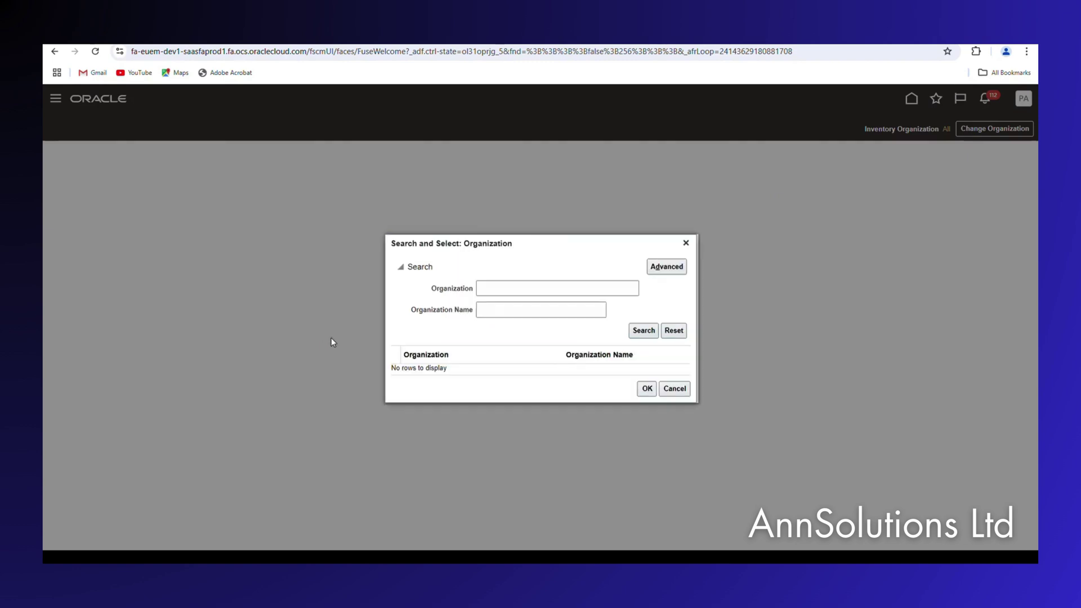
click(493, 307)
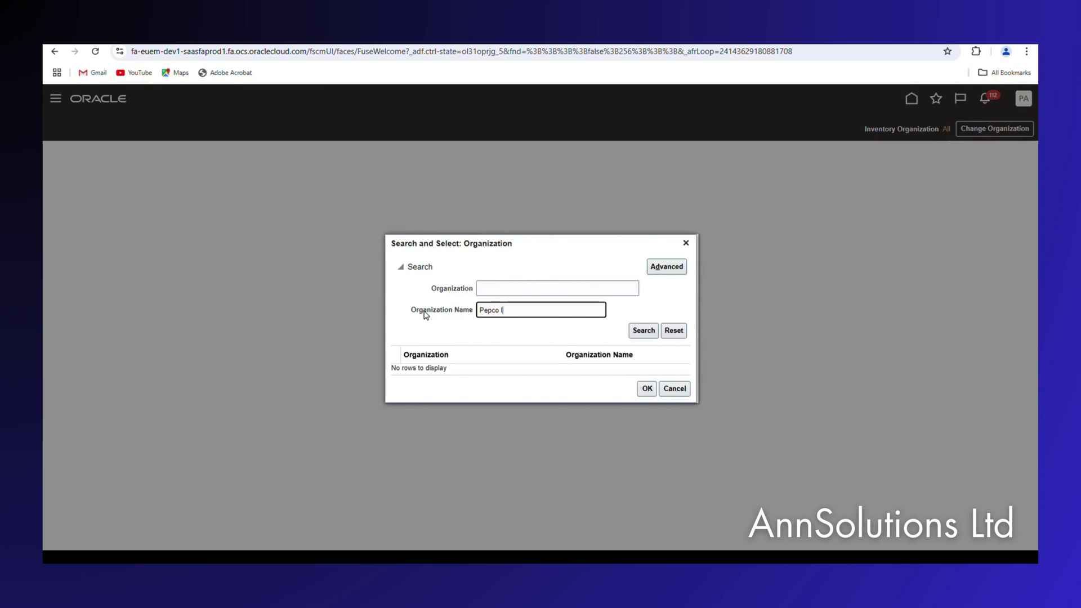
text(taly)
click(643, 330)
click(448, 367)
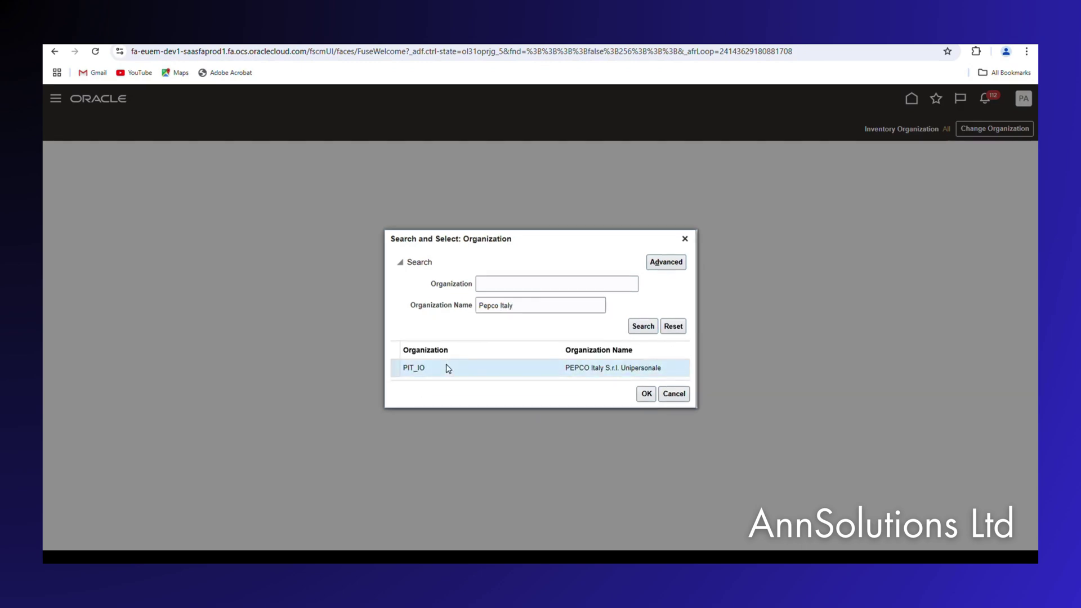
click(646, 394)
click(609, 336)
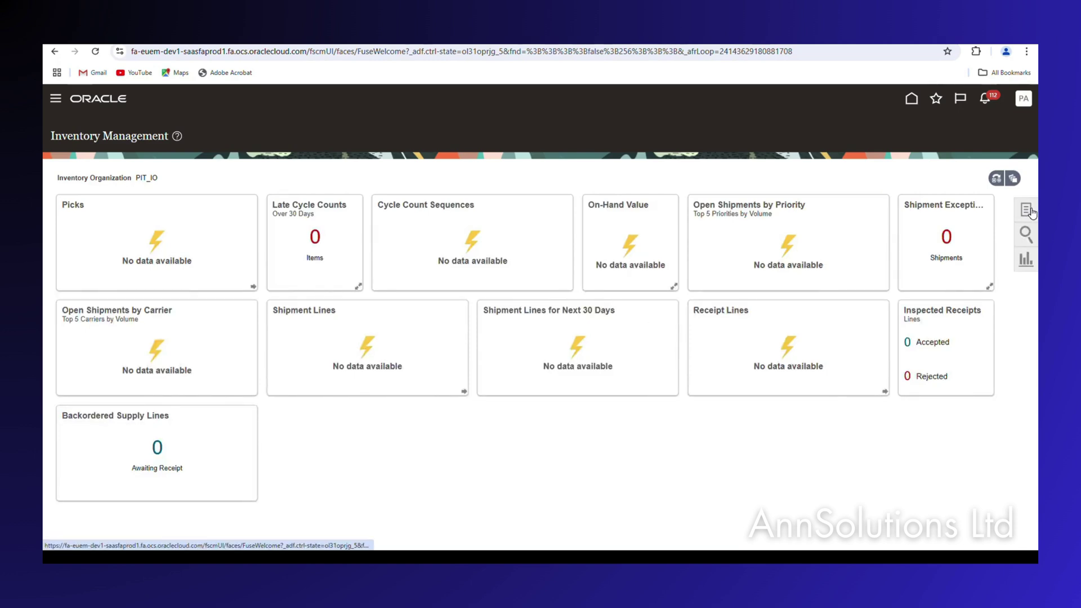
Open Manage Item Quantities for PIT_IO and search for the item Till Rolls.
click(1027, 211)
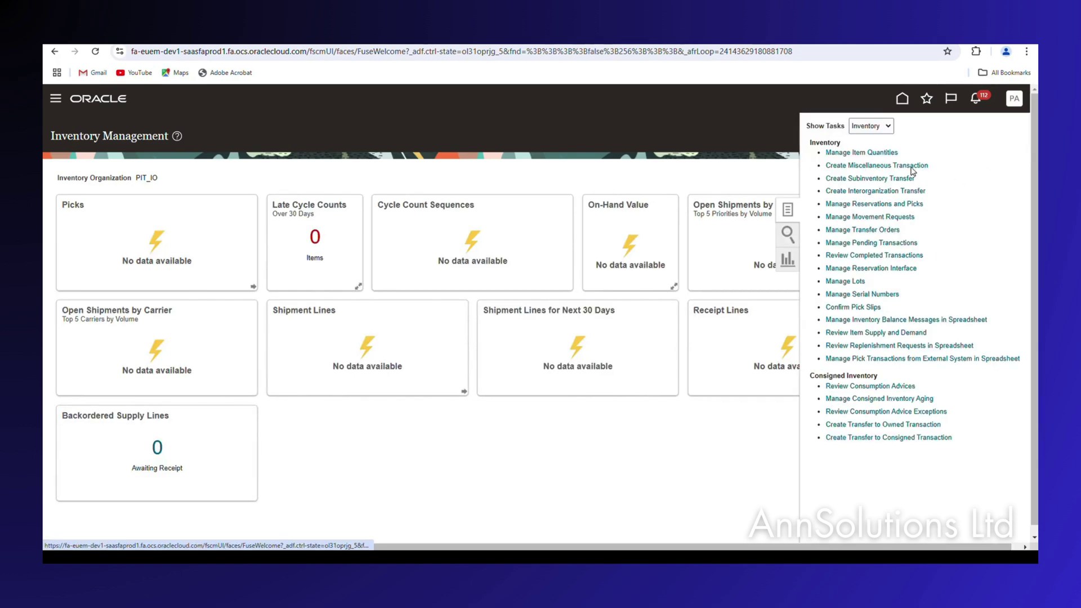
click(860, 151)
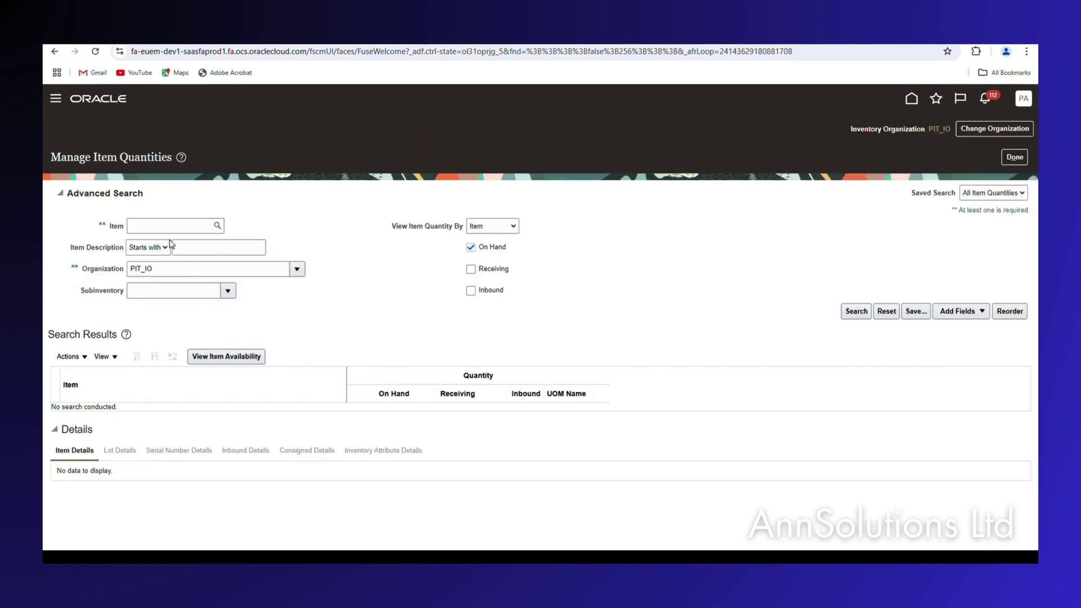
click(145, 224)
text(Till Rolls)
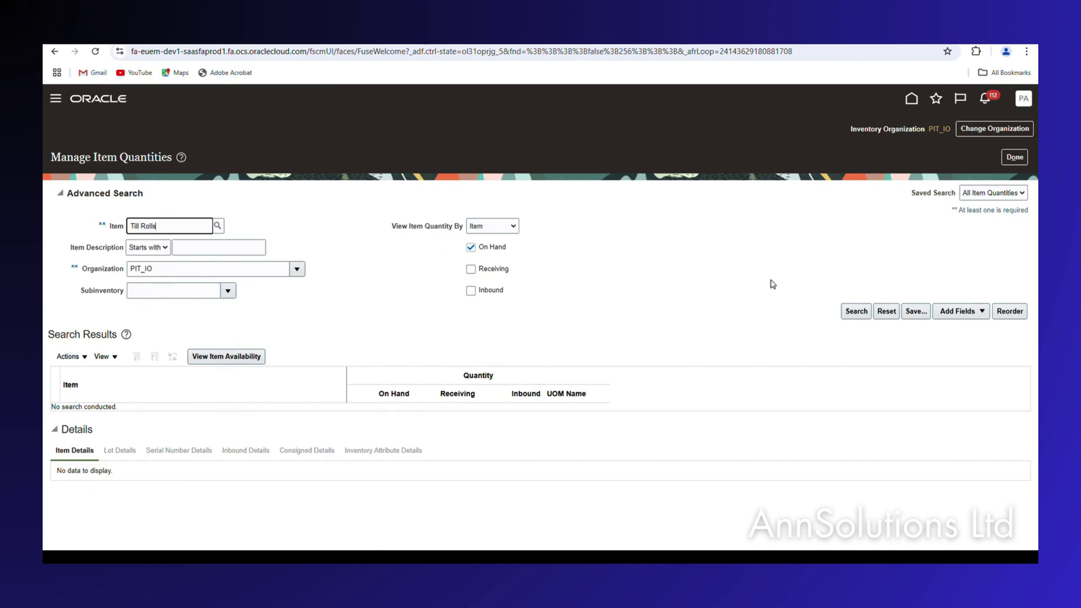
click(856, 311)
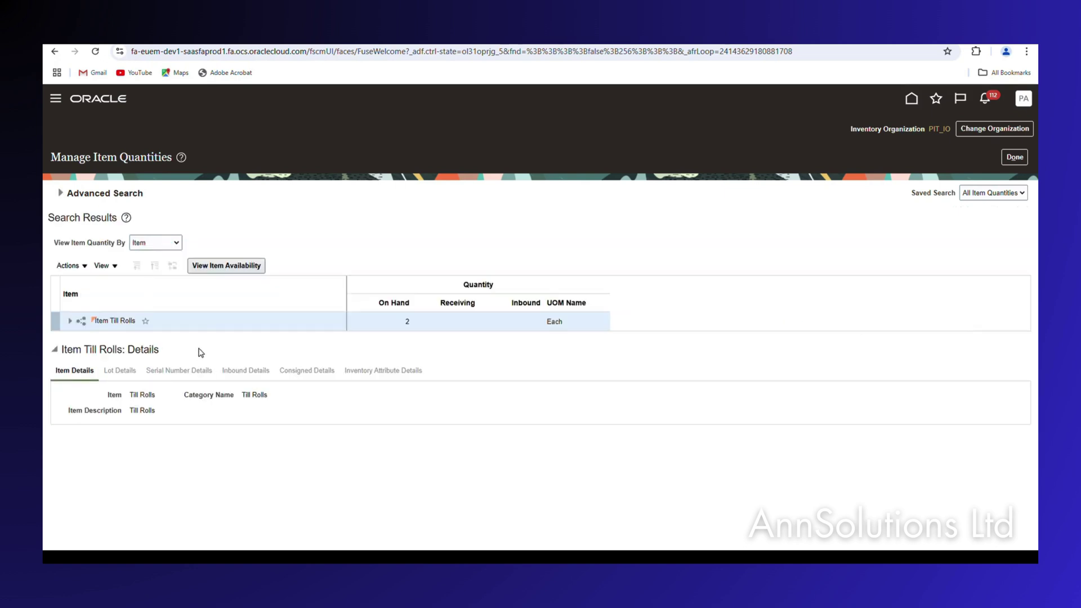
Expand the Till Rolls result through organization PIT_IO to inspect its subinventory quantities.
click(70, 323)
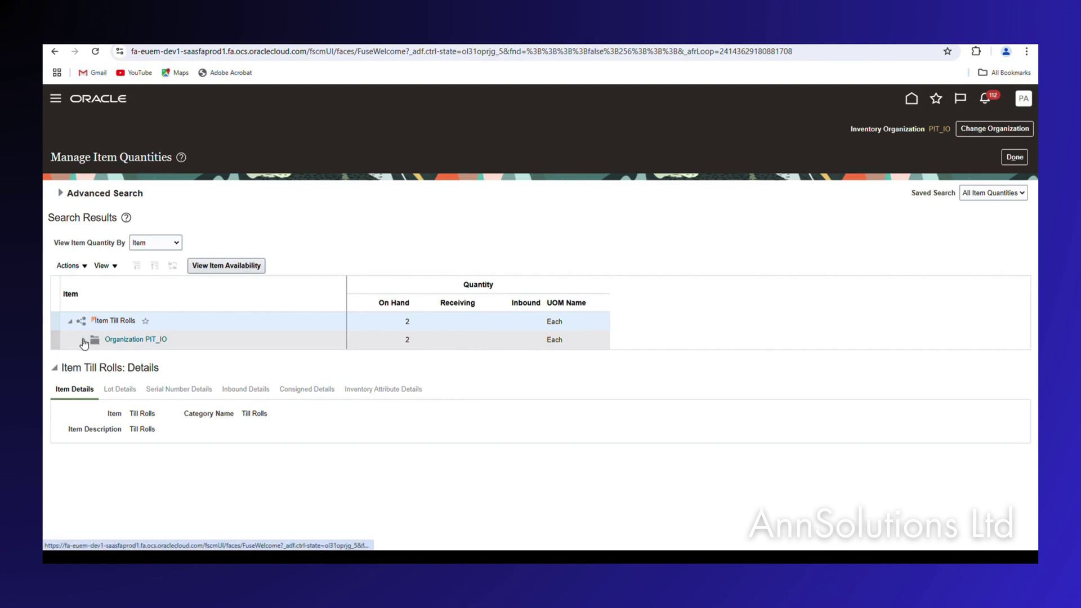
click(83, 341)
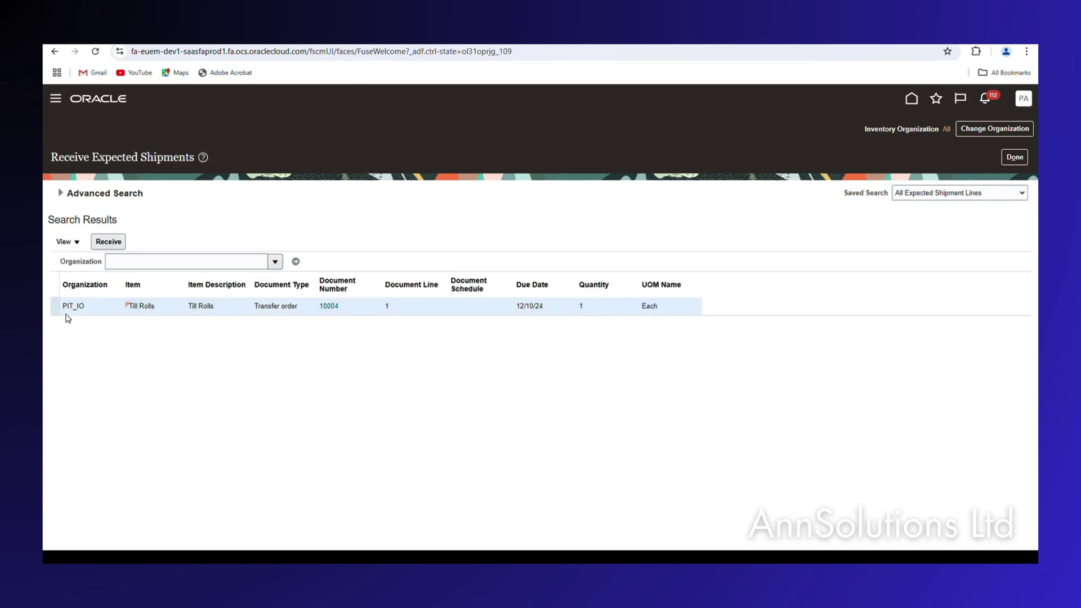
Receive the selected Till Rolls transfer order line with quantity 1, and create and submit its receipt.
click(109, 242)
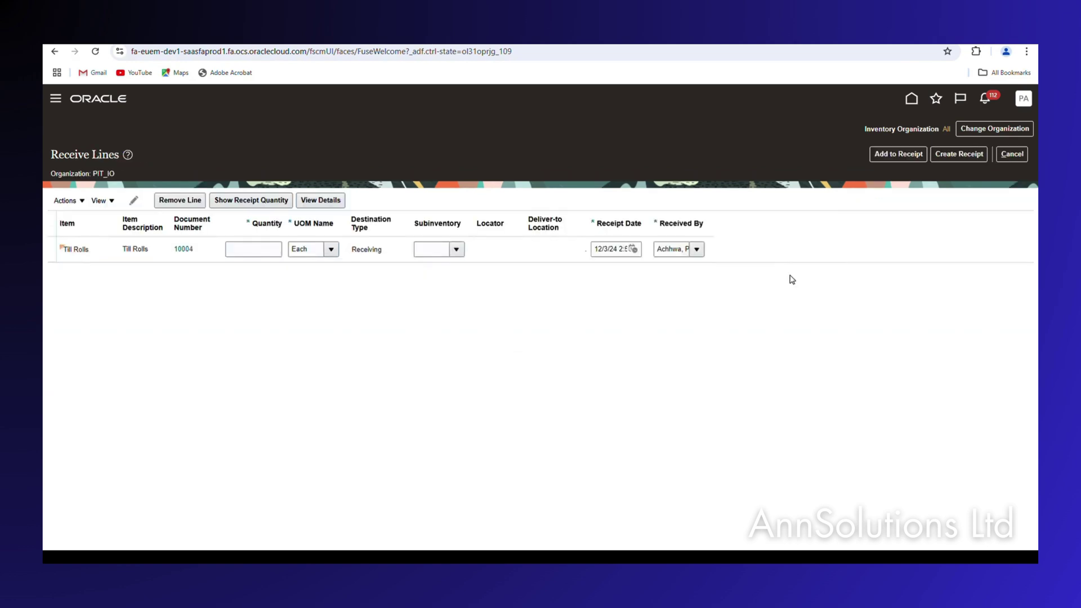
click(258, 250)
text(1)
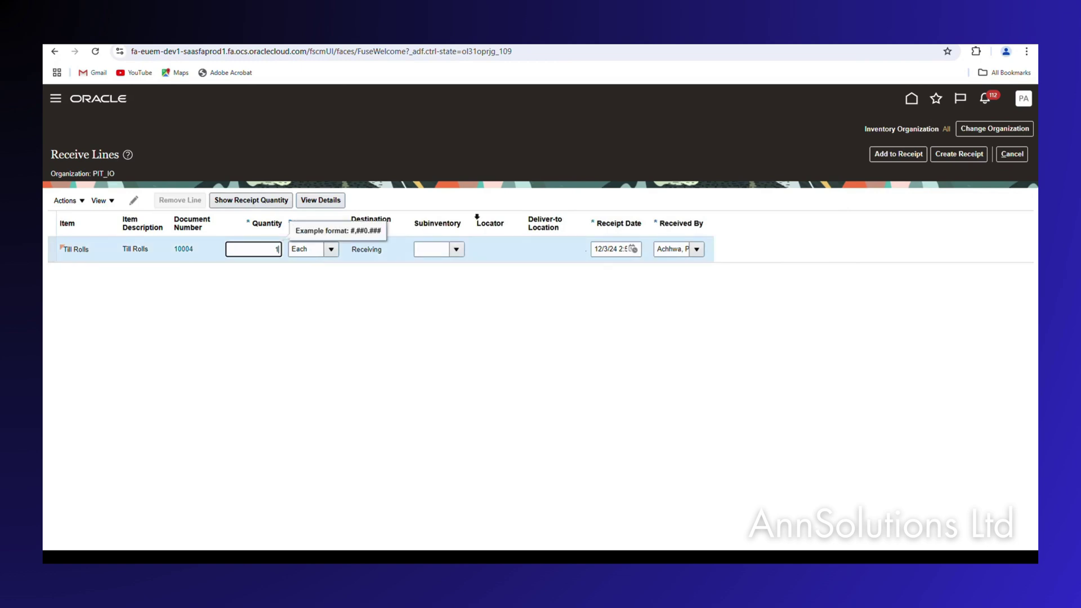
click(966, 156)
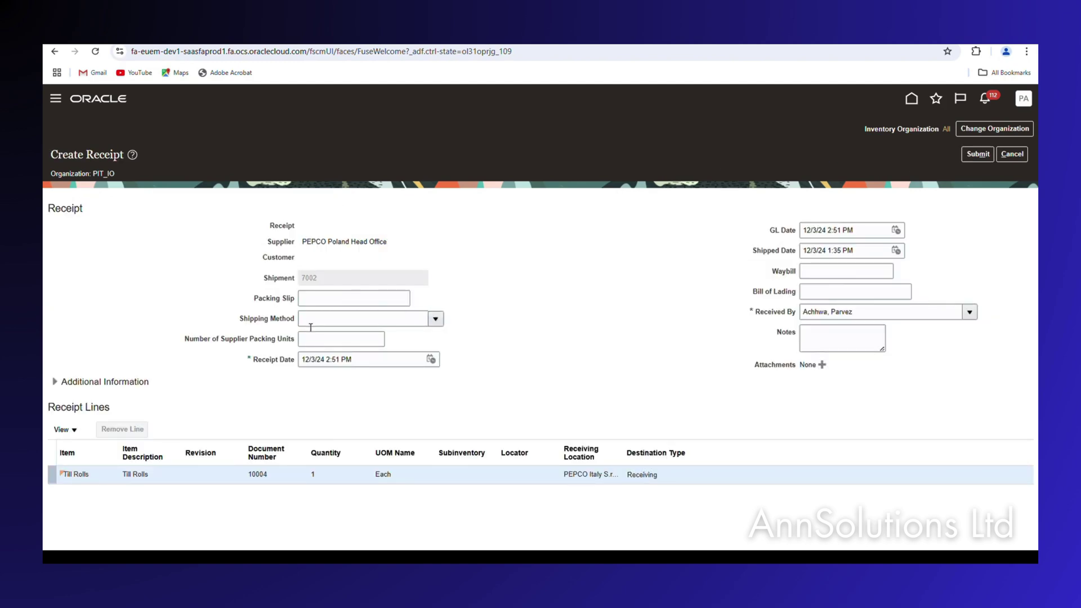
click(976, 154)
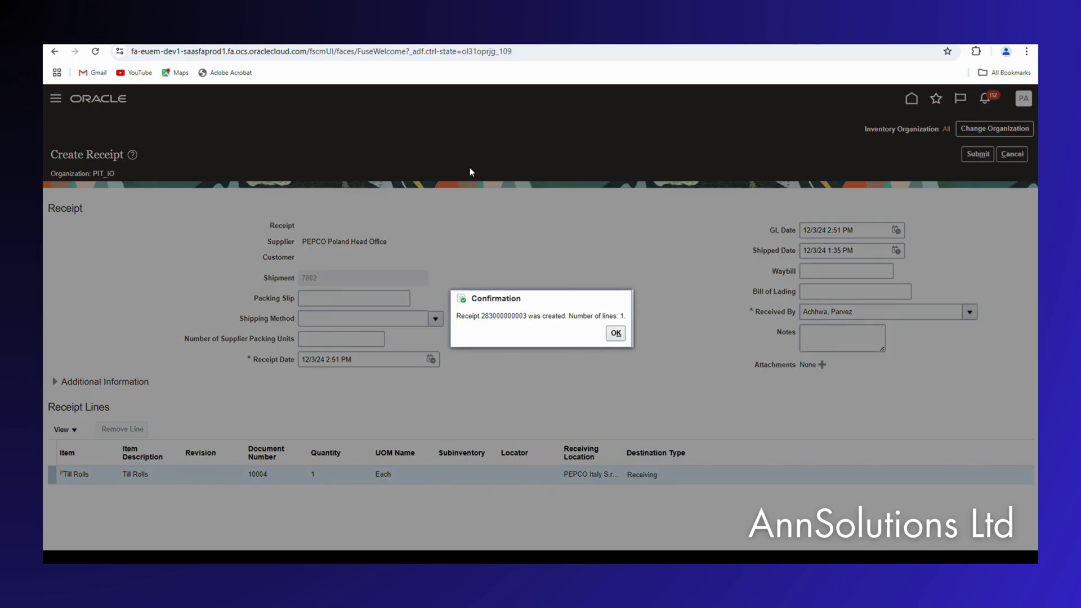
click(615, 332)
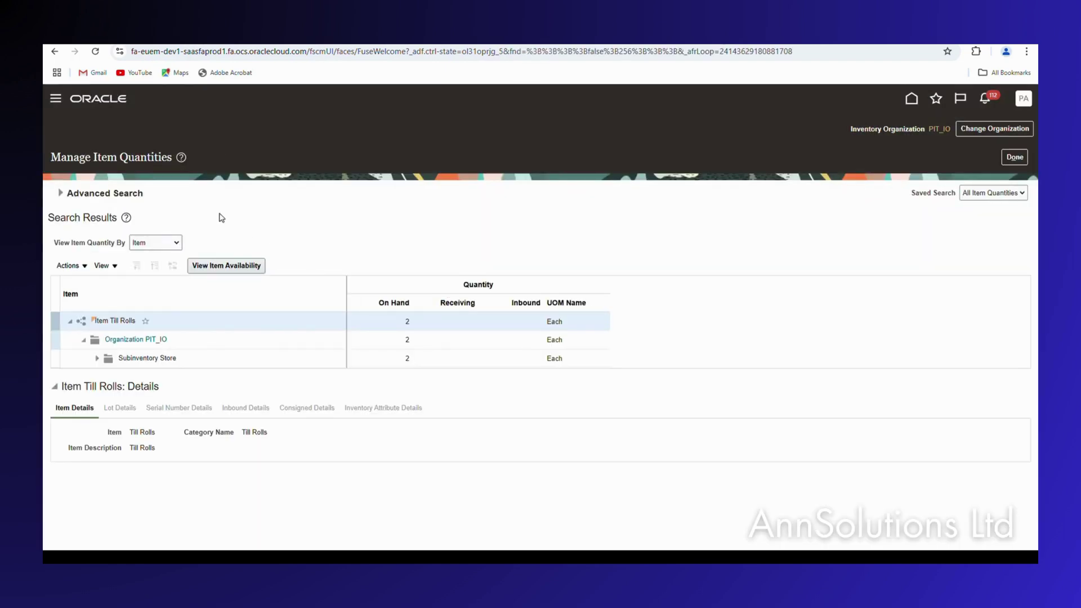
Search the Till Rolls quantities in Manage Item Quantities again with Receiving and Inbound included alongside On Hand.
click(61, 193)
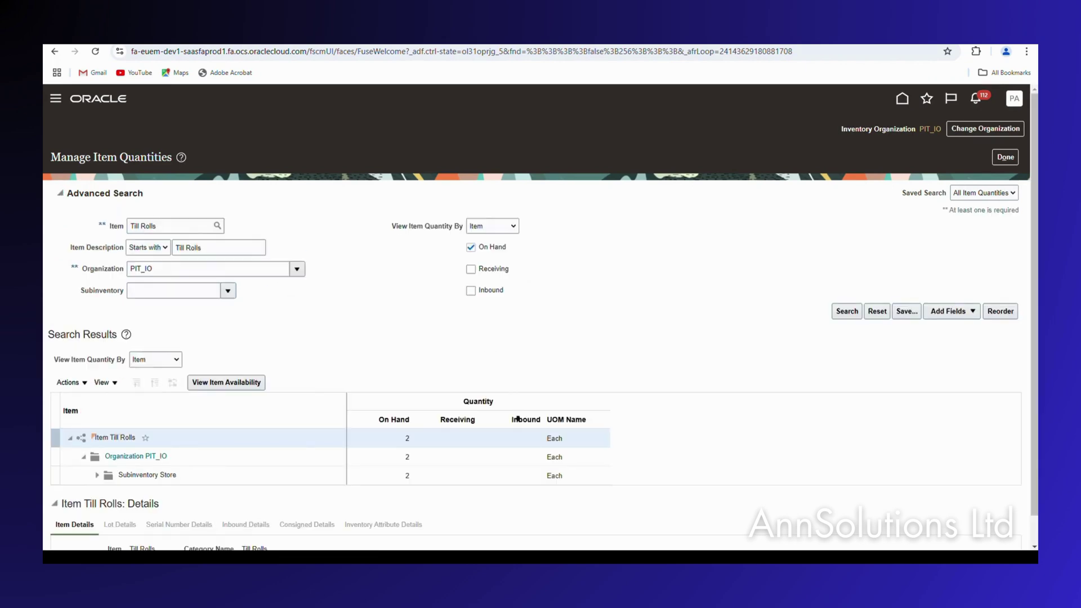
click(471, 269)
click(471, 291)
click(845, 310)
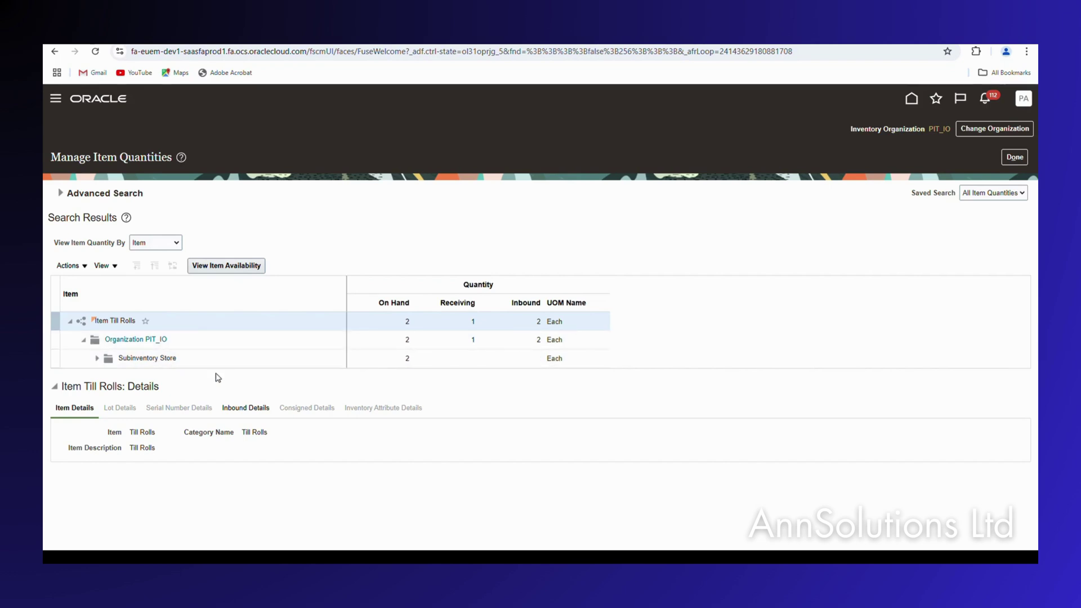
Leave Receive Expected Shipments, open Put Away Receipts and search by the transfer order number.
click(1019, 155)
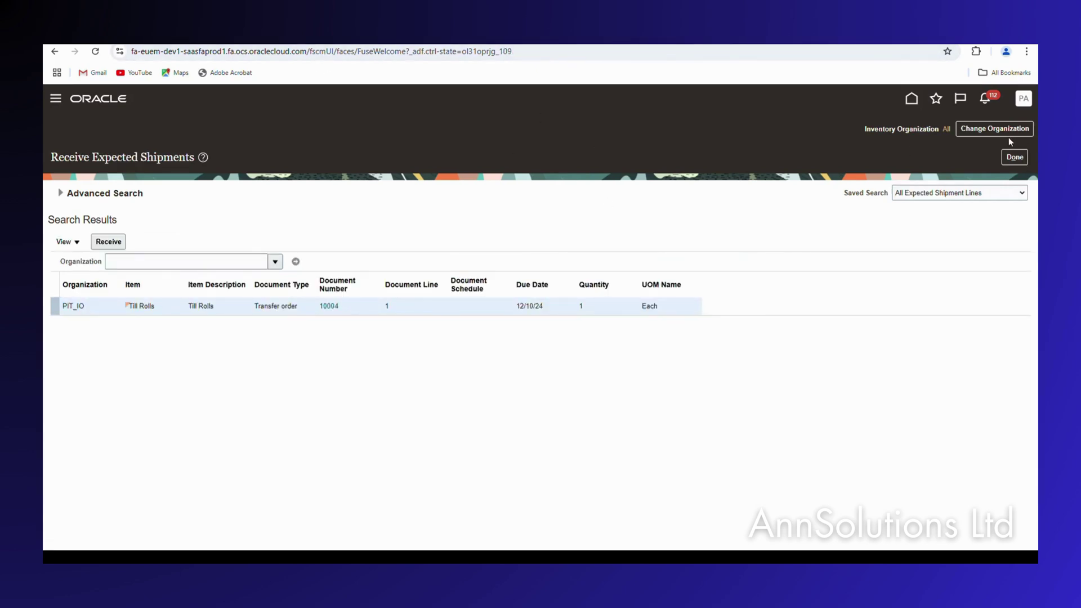
click(1014, 160)
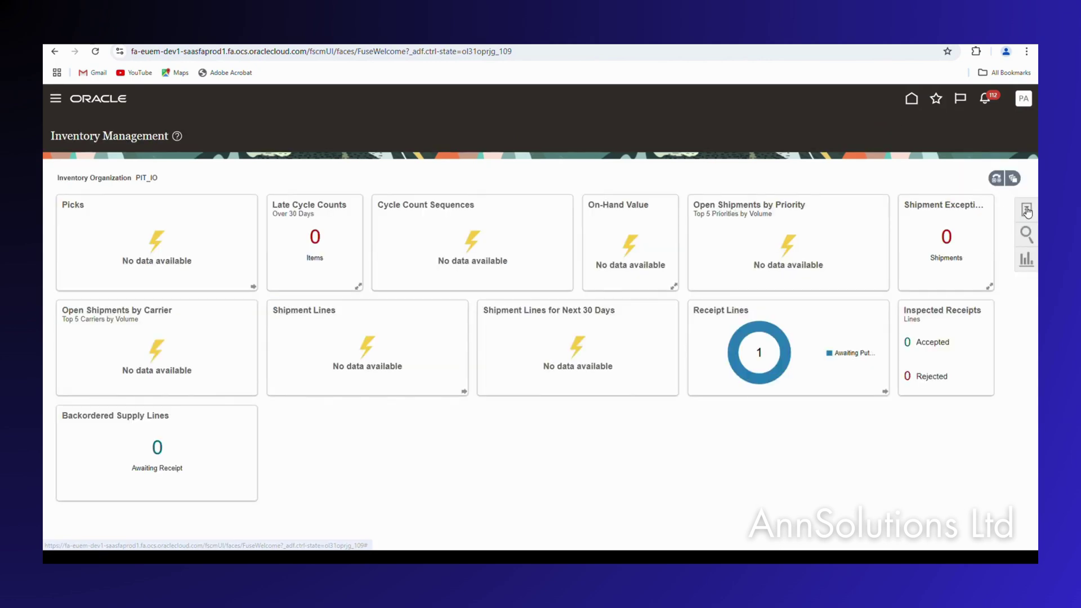
click(1026, 210)
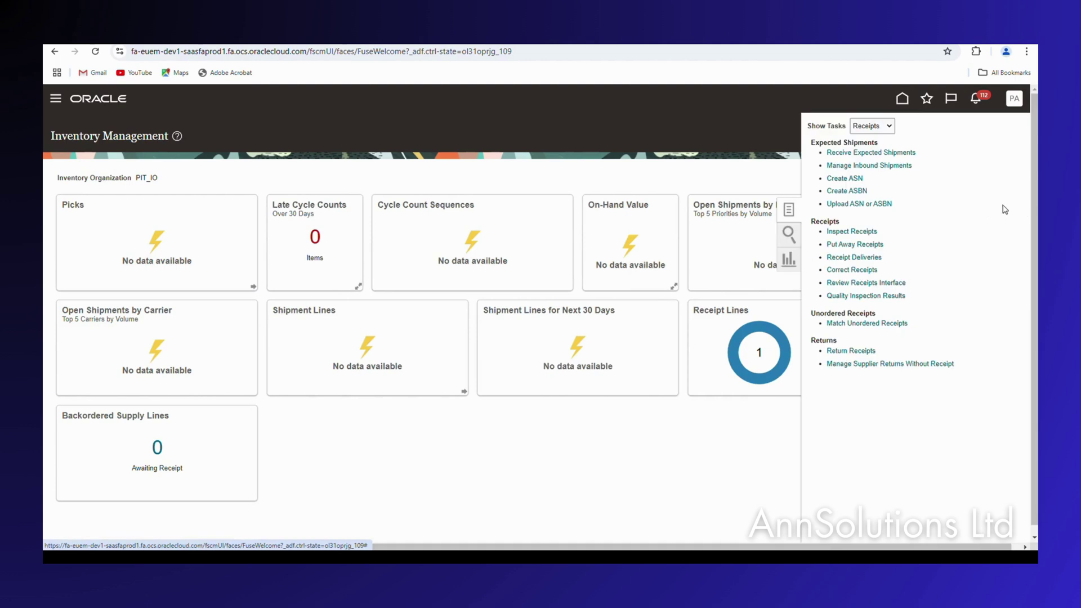
click(851, 245)
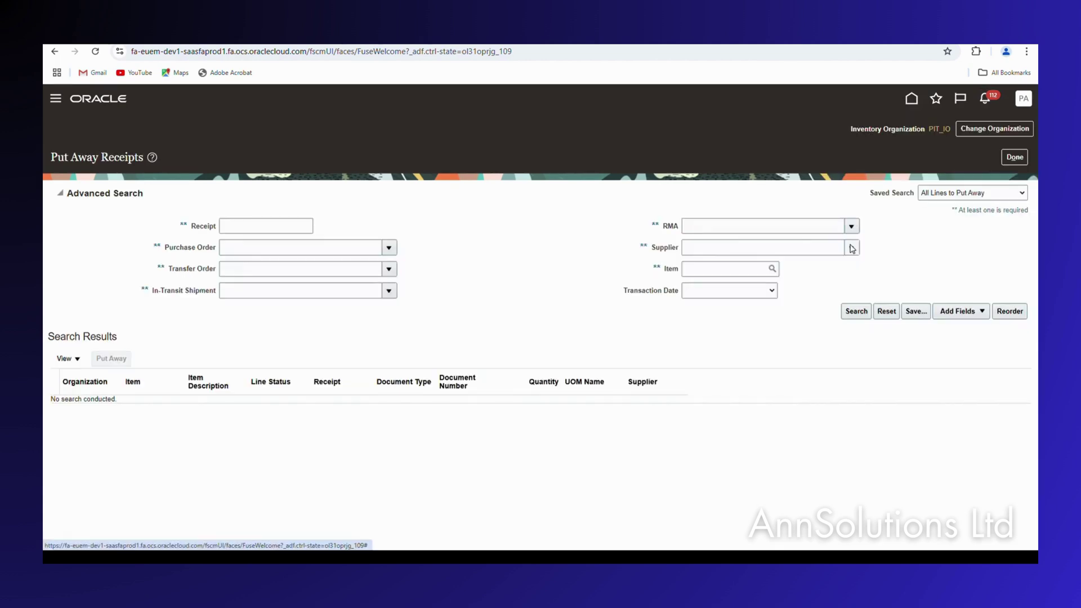
click(259, 268)
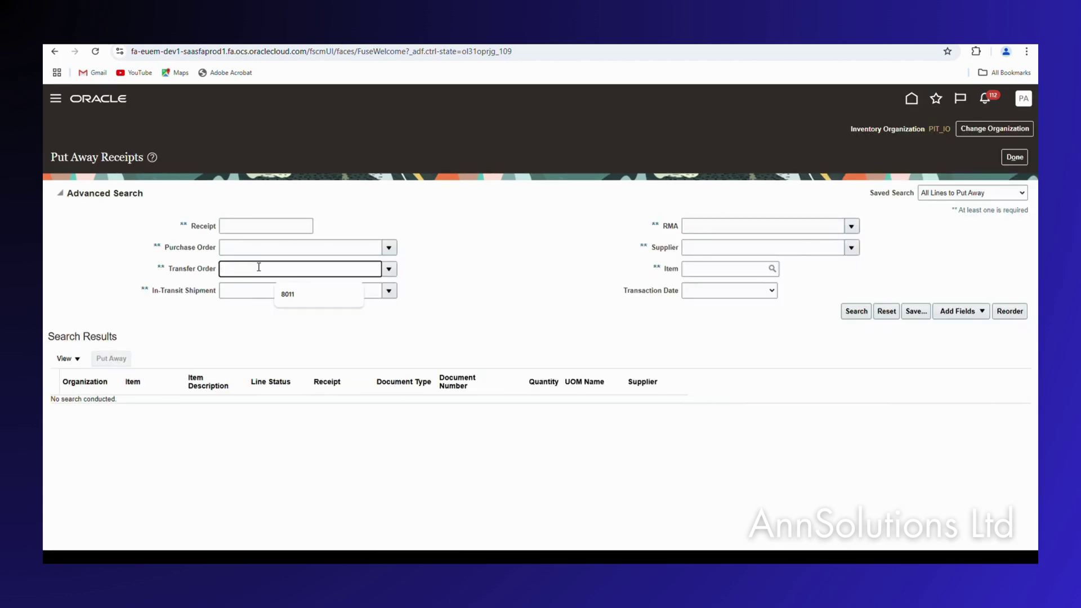
text(1000)
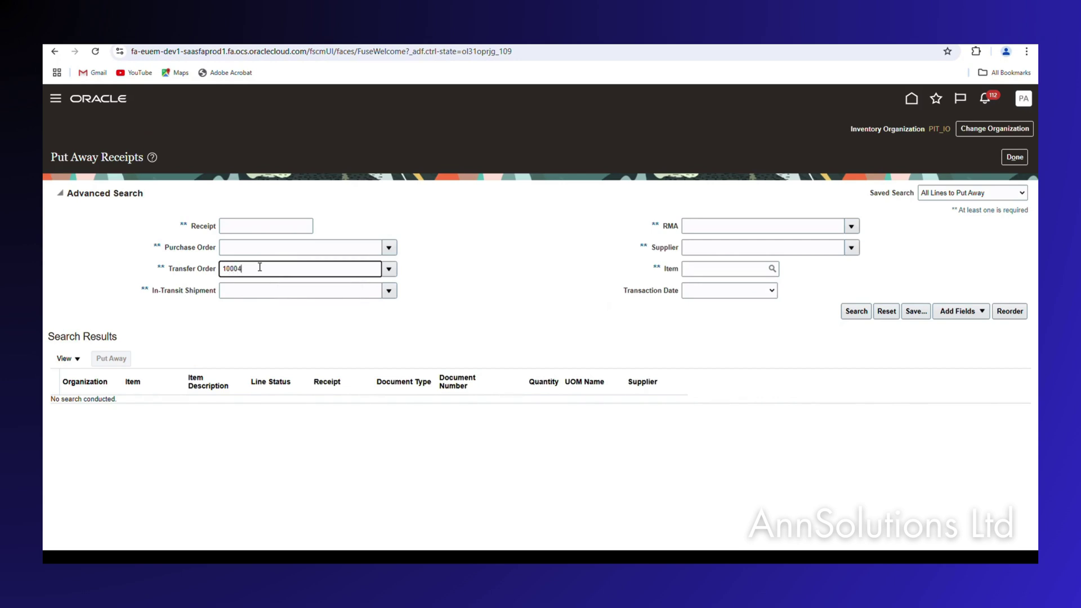
text(4)
click(855, 311)
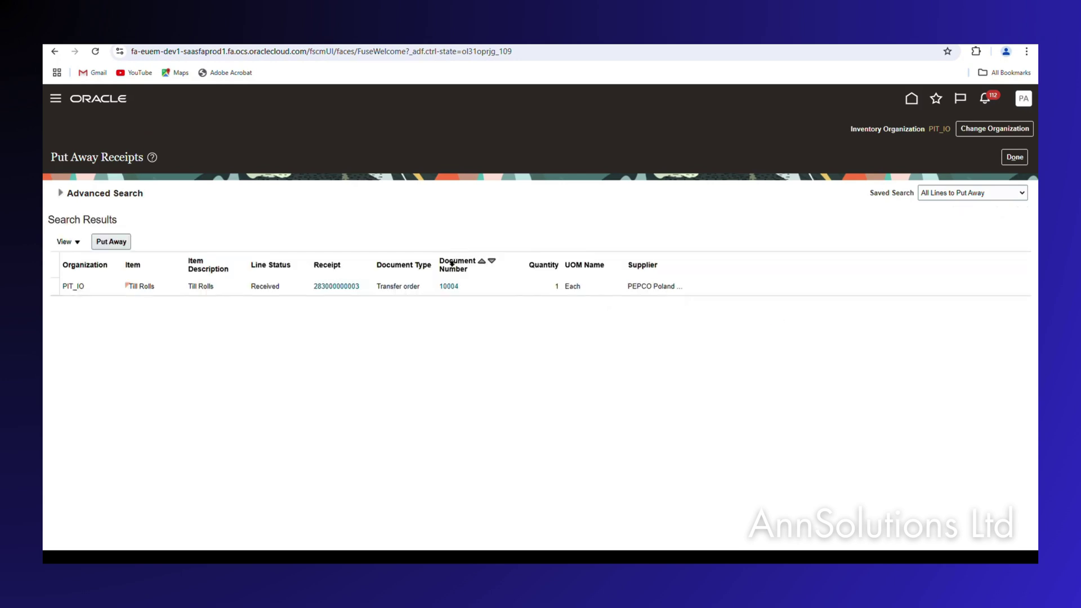
Put away the received Till Rolls line with quantity 1 into the Store subinventory, submit it and close Put Away Receipts.
click(54, 286)
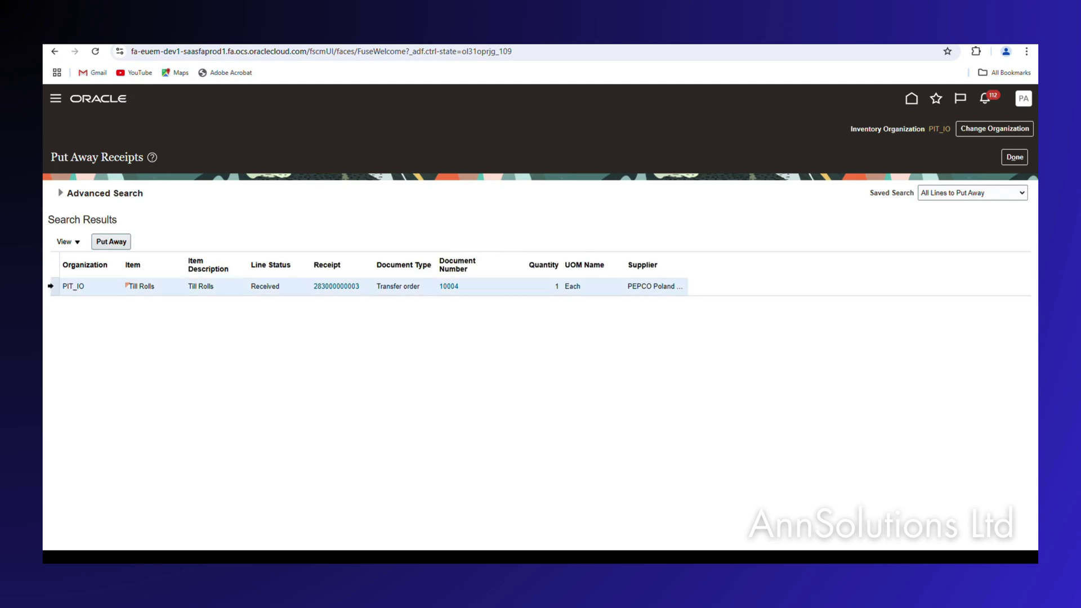
click(126, 246)
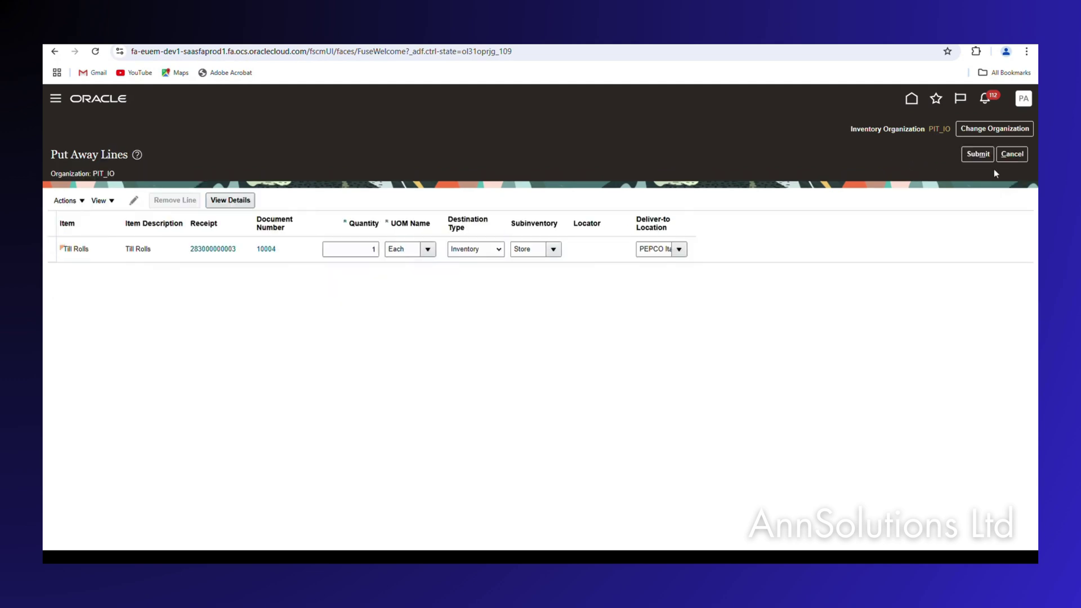
click(985, 157)
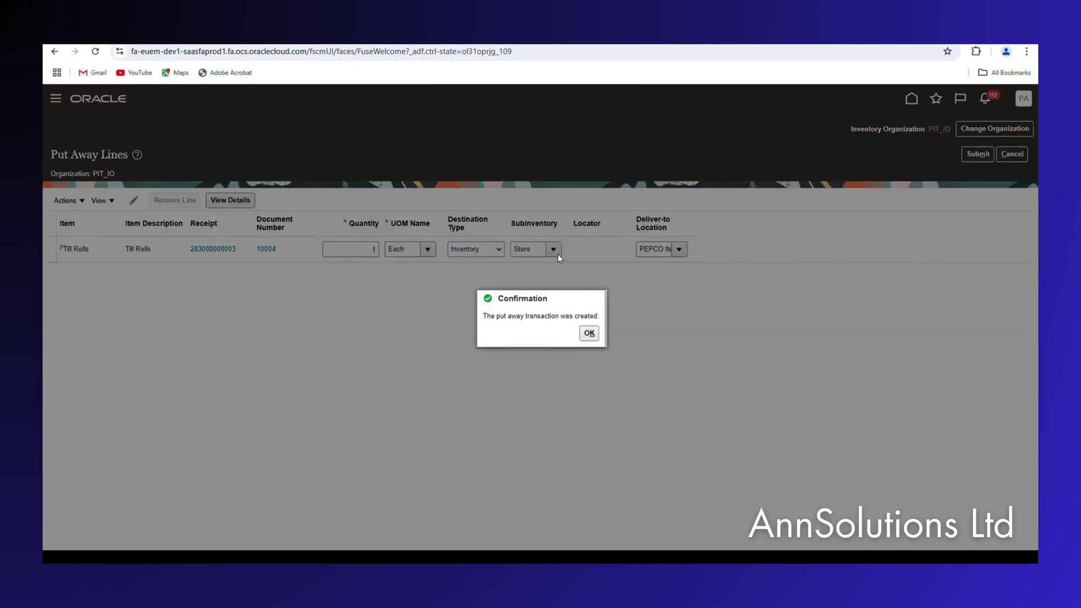
click(589, 333)
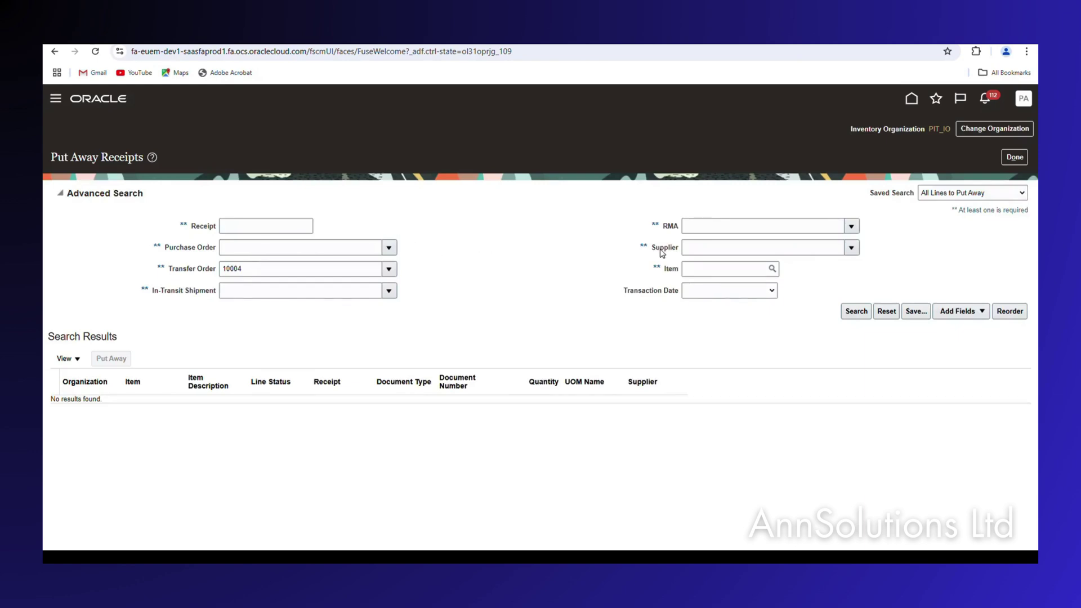
click(1014, 156)
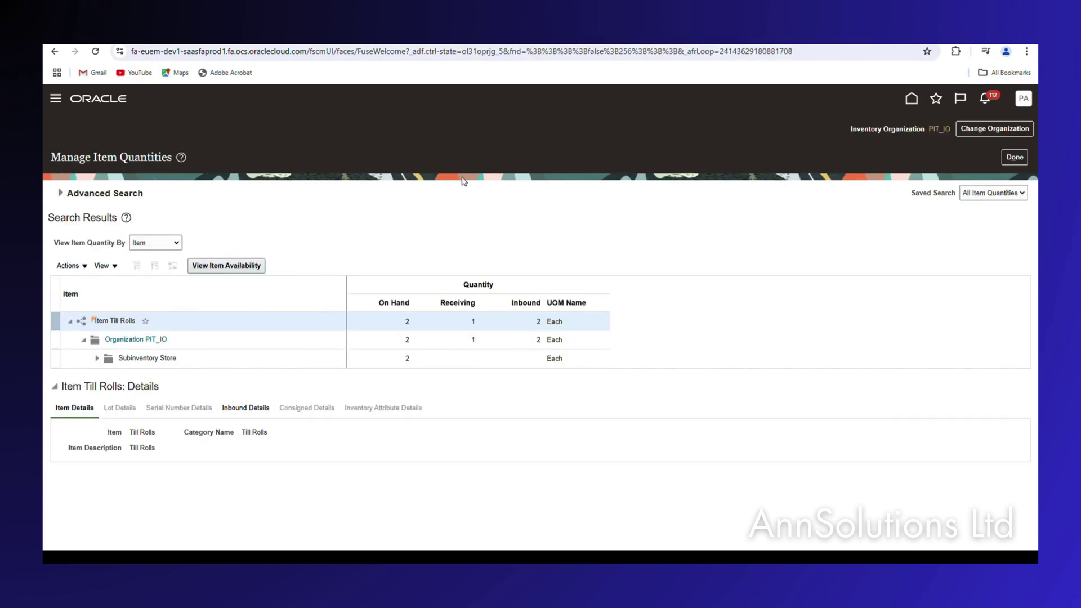
Refresh the Till Rolls search in Manage Item Quantities to check the PIT_IO stock, and close the page.
click(60, 192)
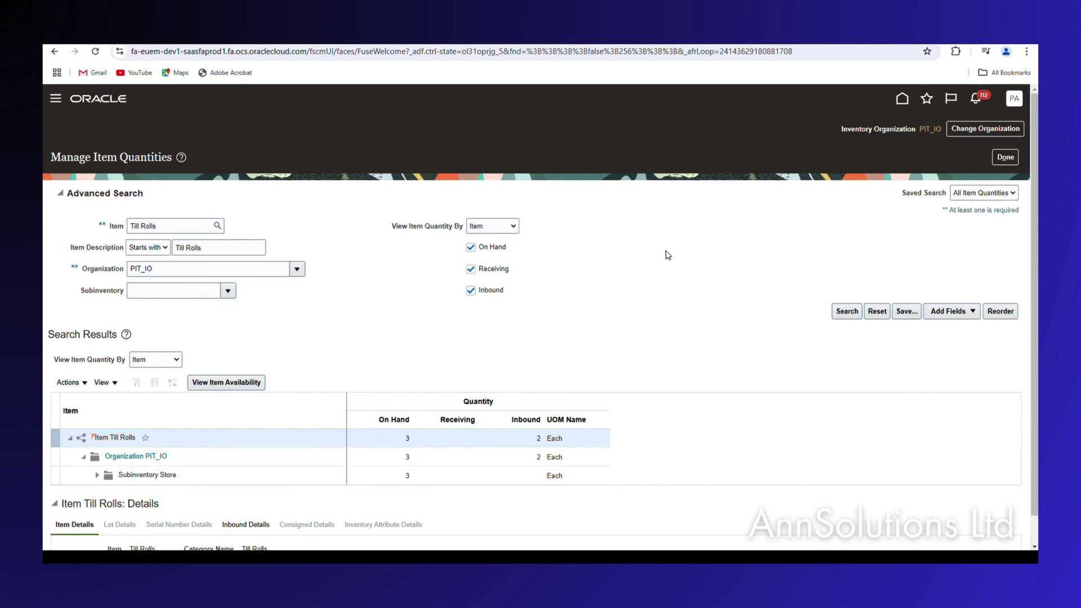
click(1003, 157)
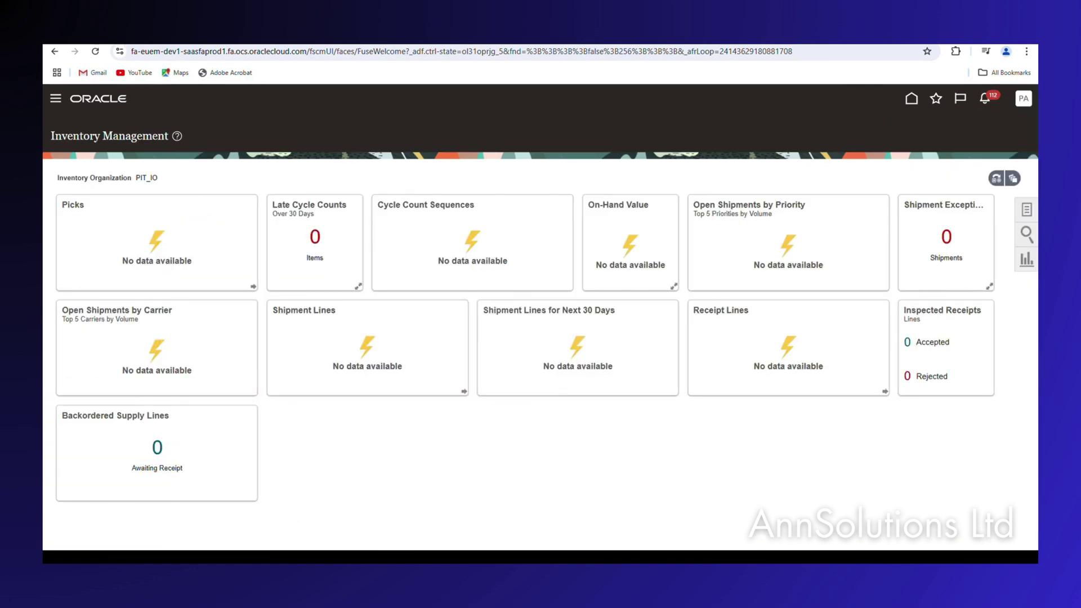
Switch to Excel and mark tasks 9 Received Expected Shipments, 10 Put Away and 11 Check the Inventory as Done in column C.
key(alt+Tab)
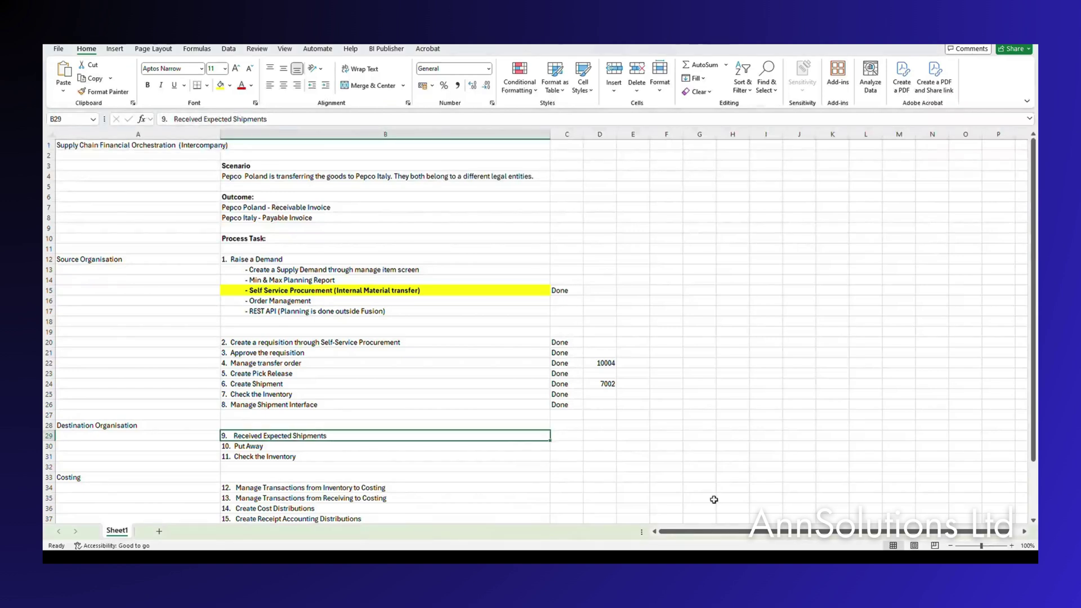
click(325, 456)
key(Up)
key(Up)
key(Right)
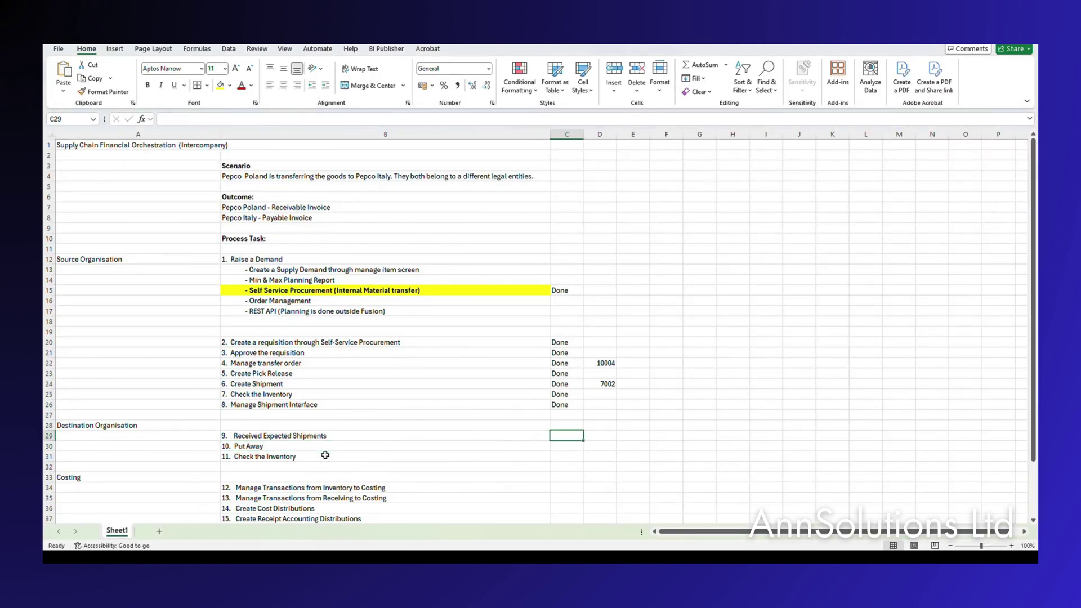
text(Done)
key(Return)
text(Done)
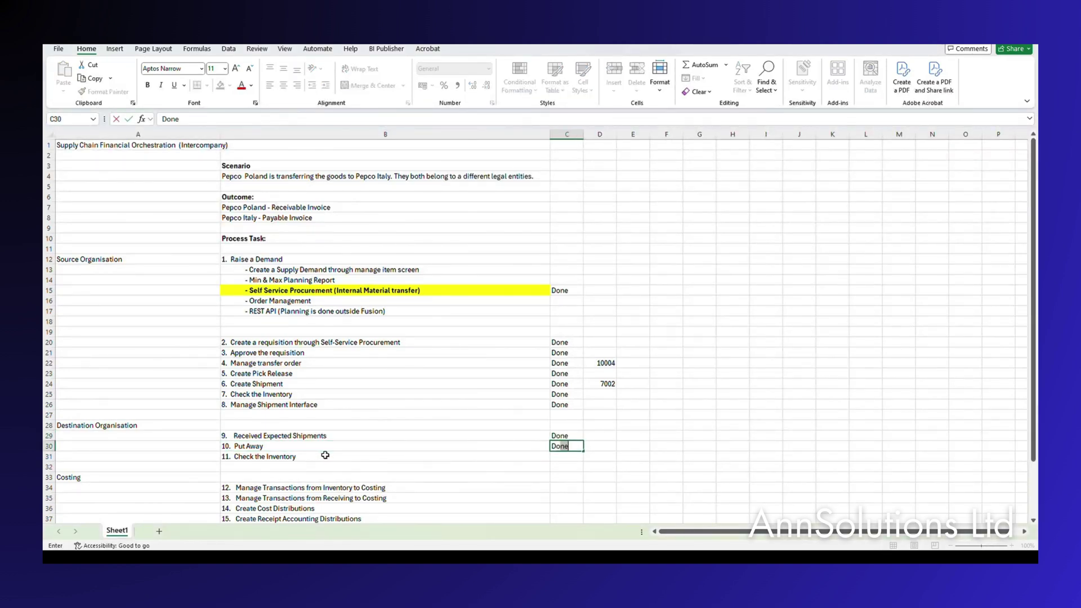
key(Return)
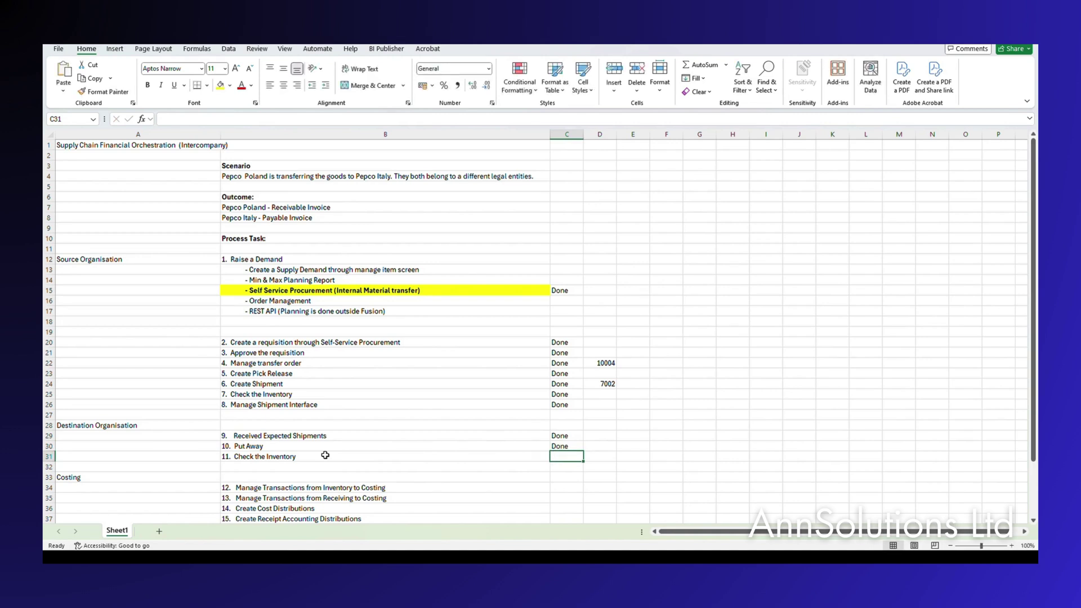
text(Done)
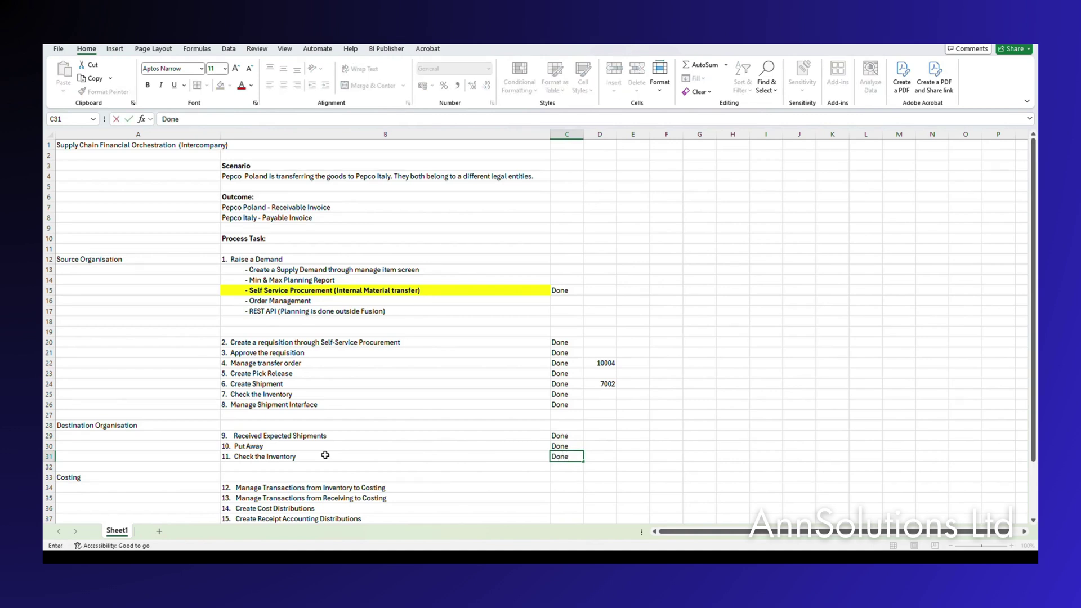
click(325, 455)
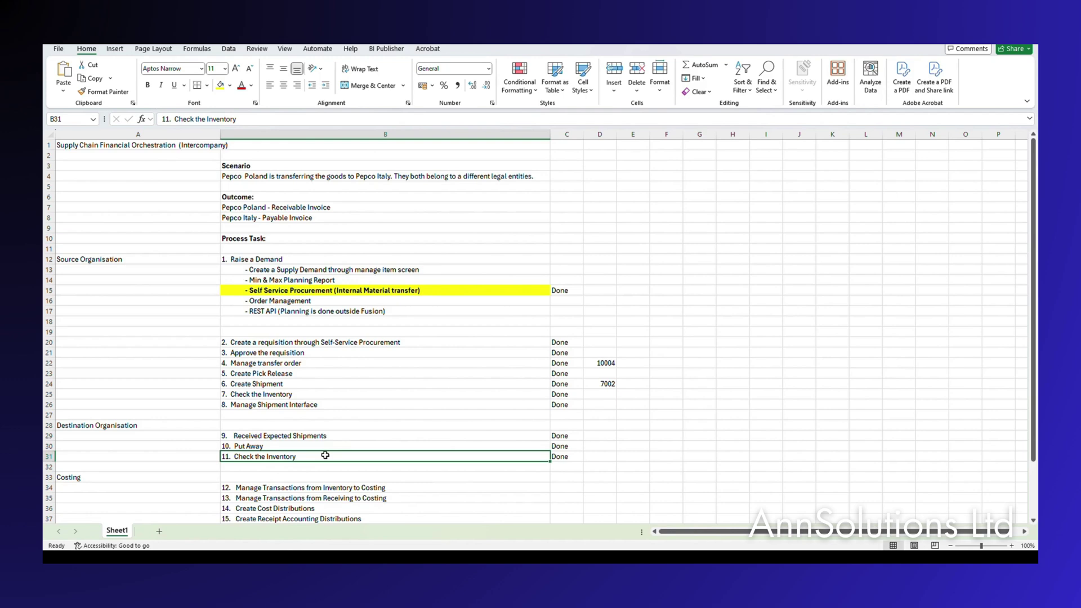
Review the Costing and Financial Orchestration tasks in the checklist.
key(Down)
key(Down)
key(Down)
key(Up)
key(Left)
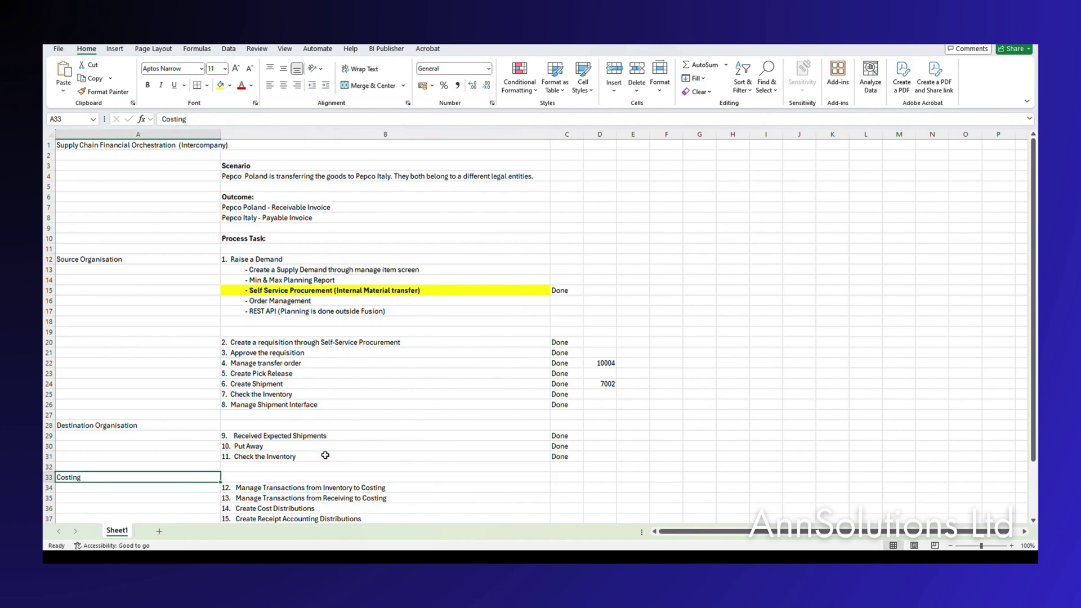
key(Right)
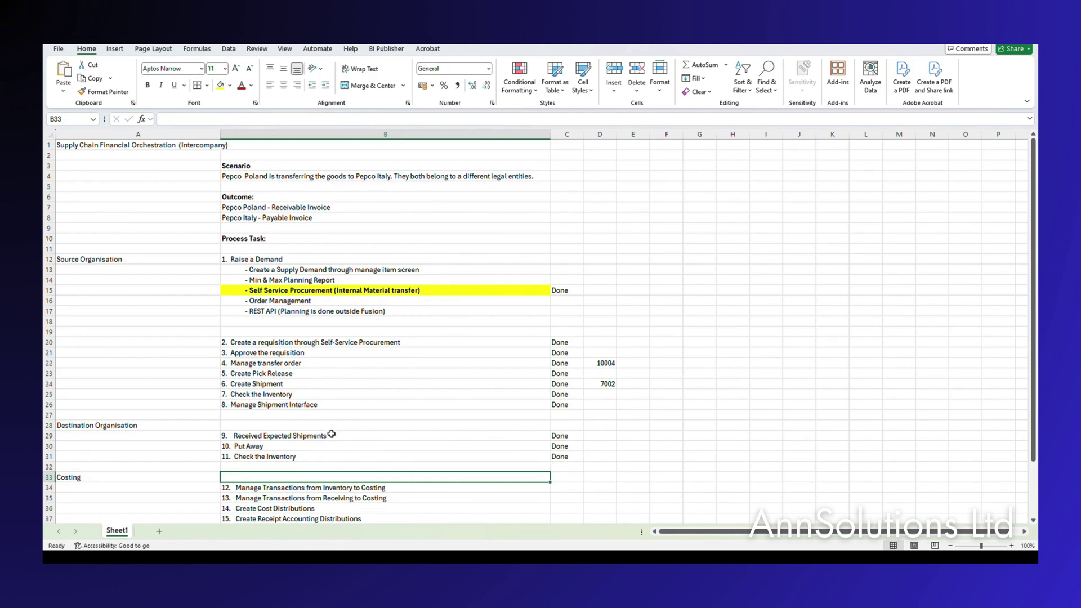
scroll(332, 433, down, 2)
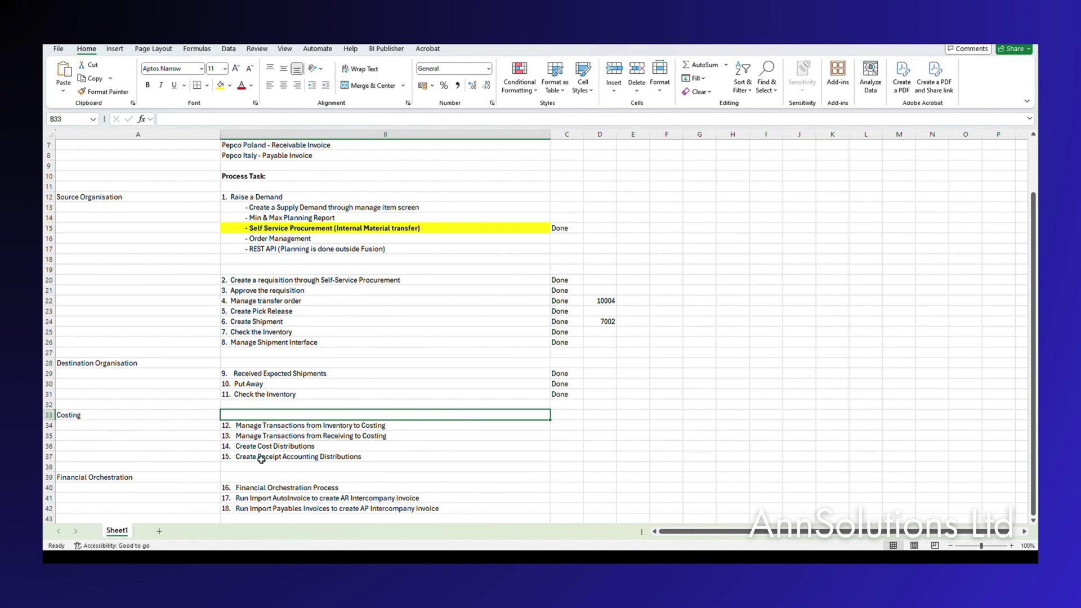
click(277, 446)
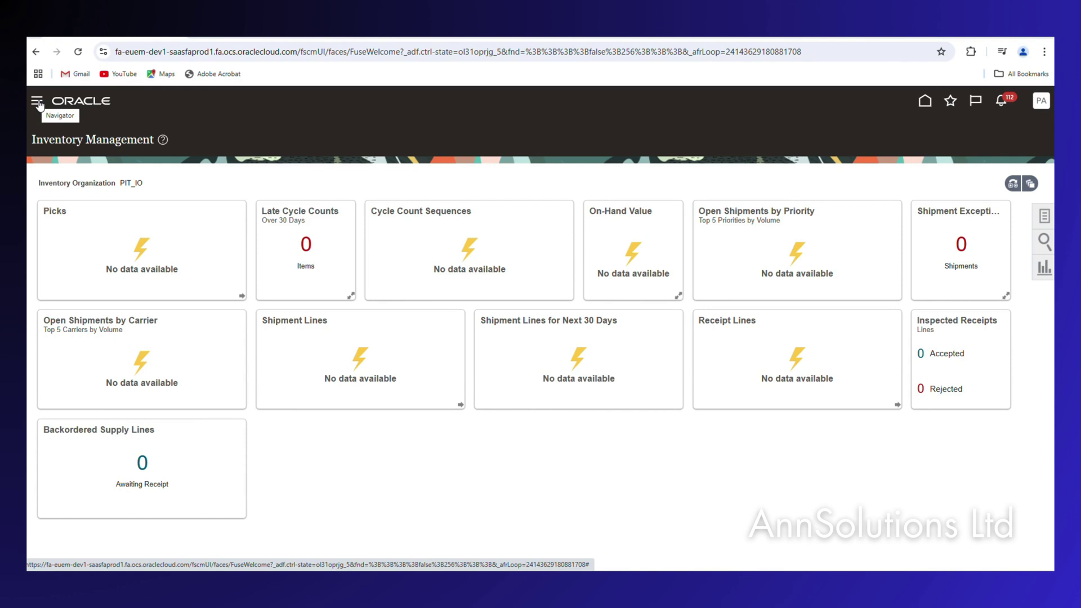
Go to Scheduled Processes and start scheduling a new process.
click(37, 102)
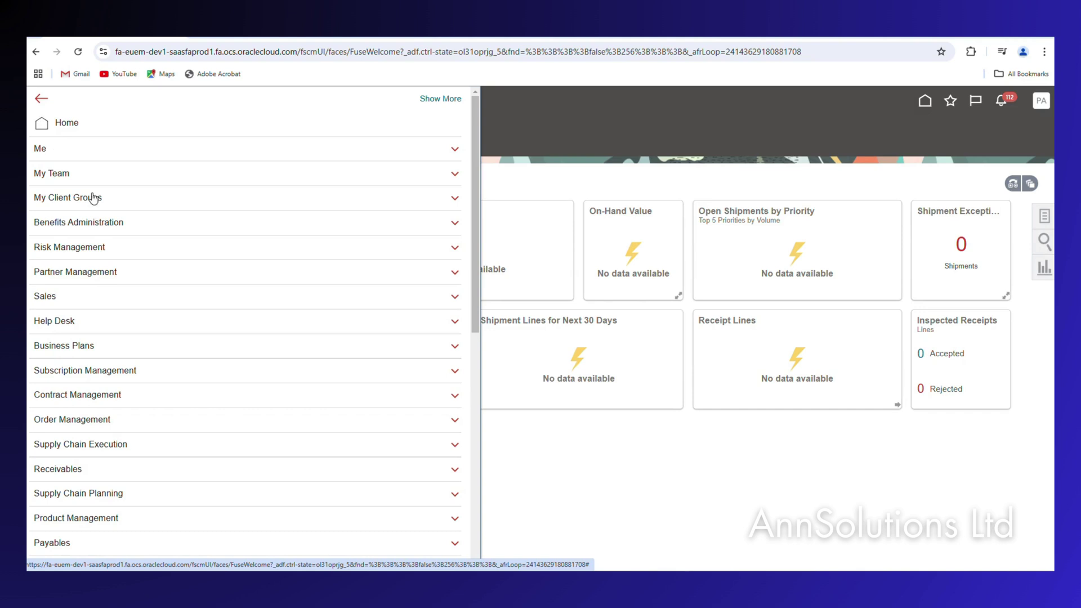
scroll(127, 507, down, 3)
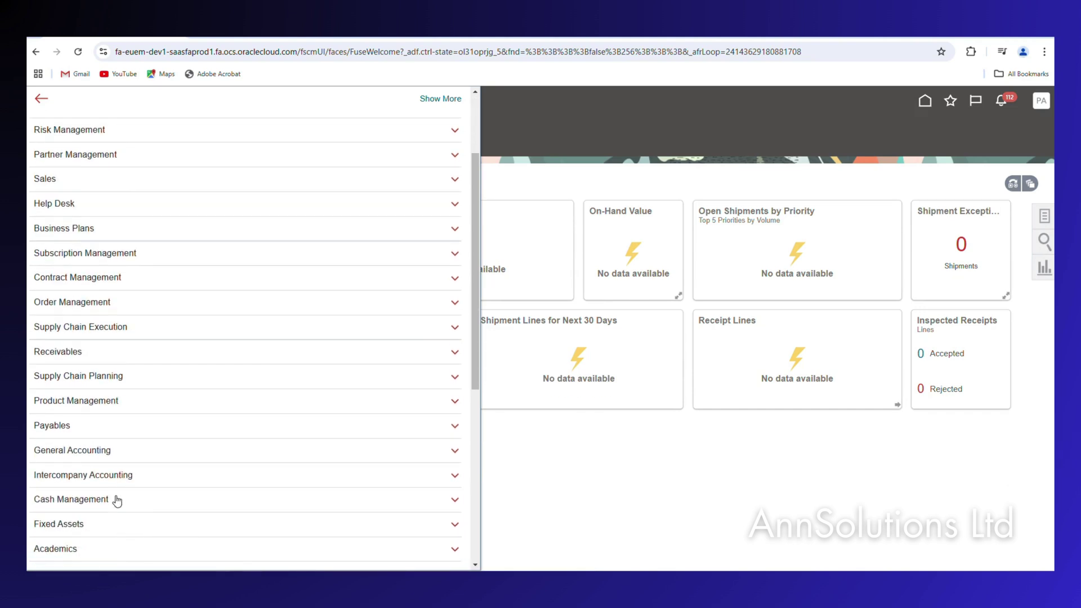
scroll(112, 503, down, 5)
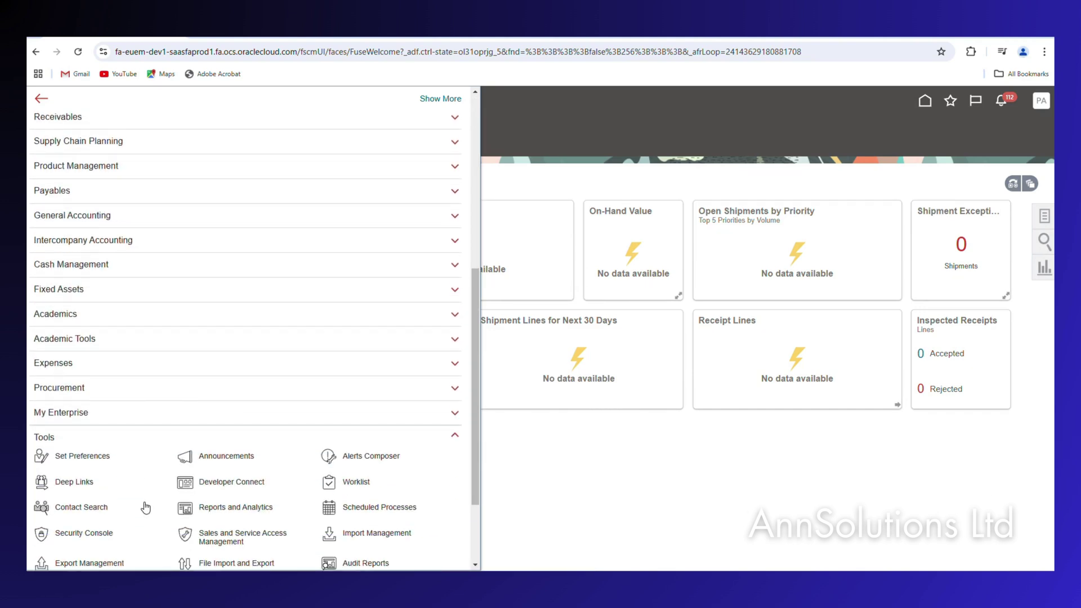
click(381, 506)
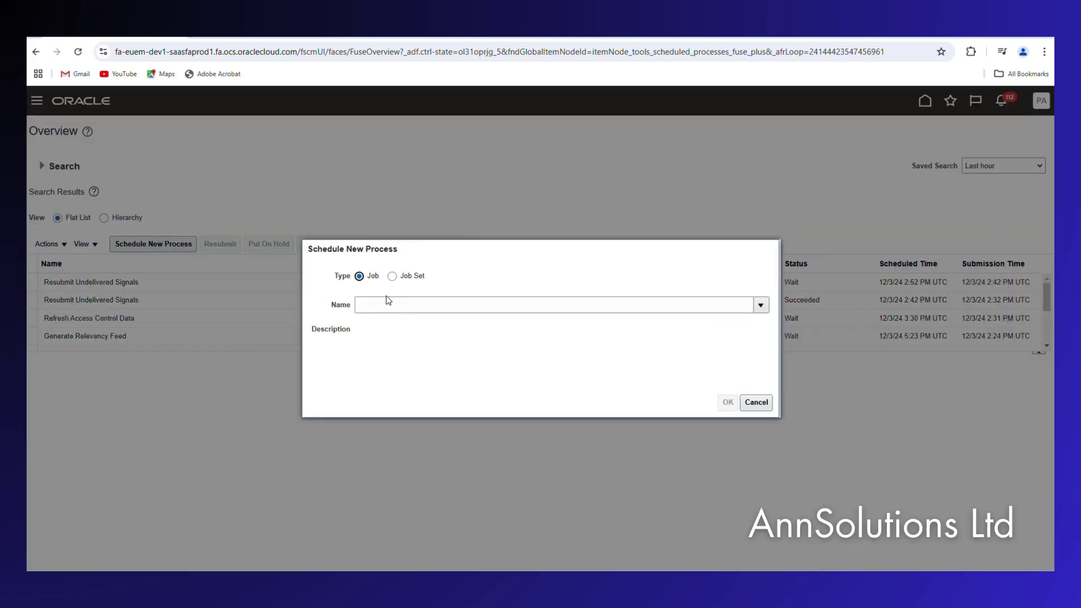
Choose the Transfer Transactions from Inventory to Costing job for the new process and open its process details.
click(372, 303)
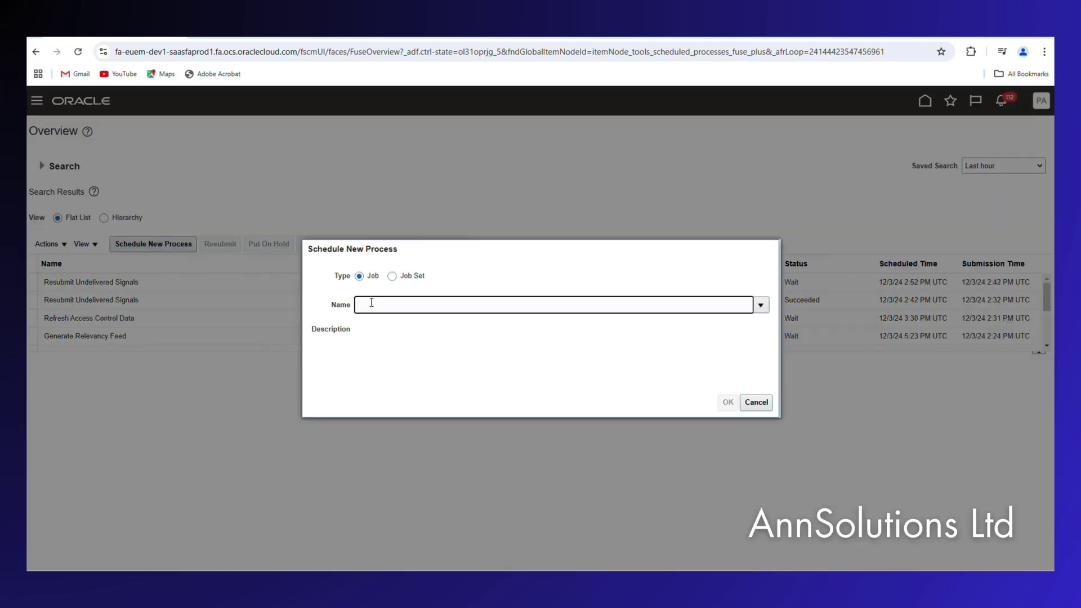
text(Transfer Transaction)
key(Tab)
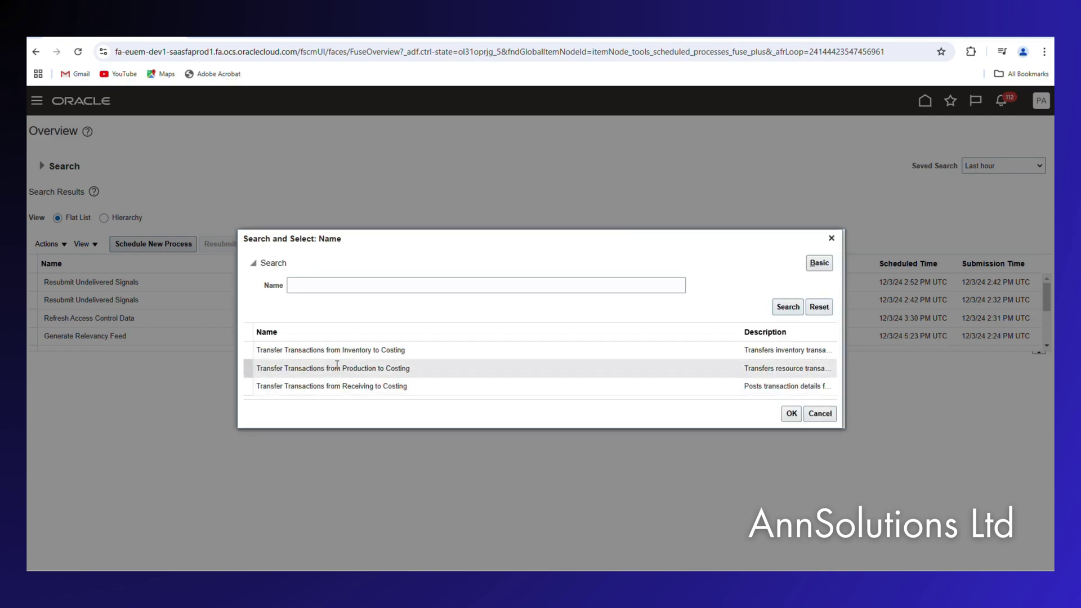
click(250, 350)
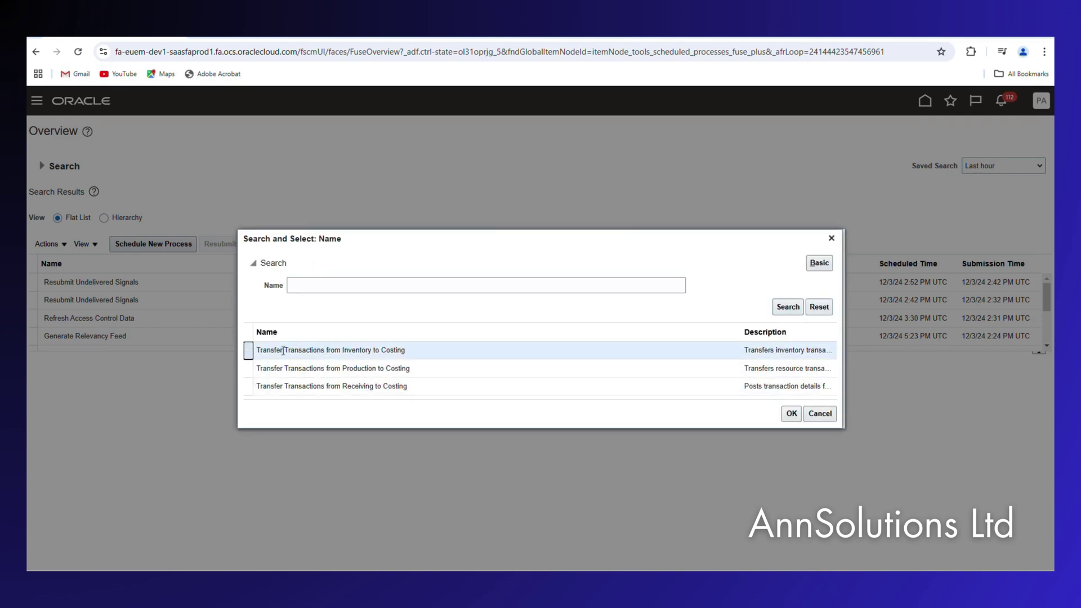
click(791, 414)
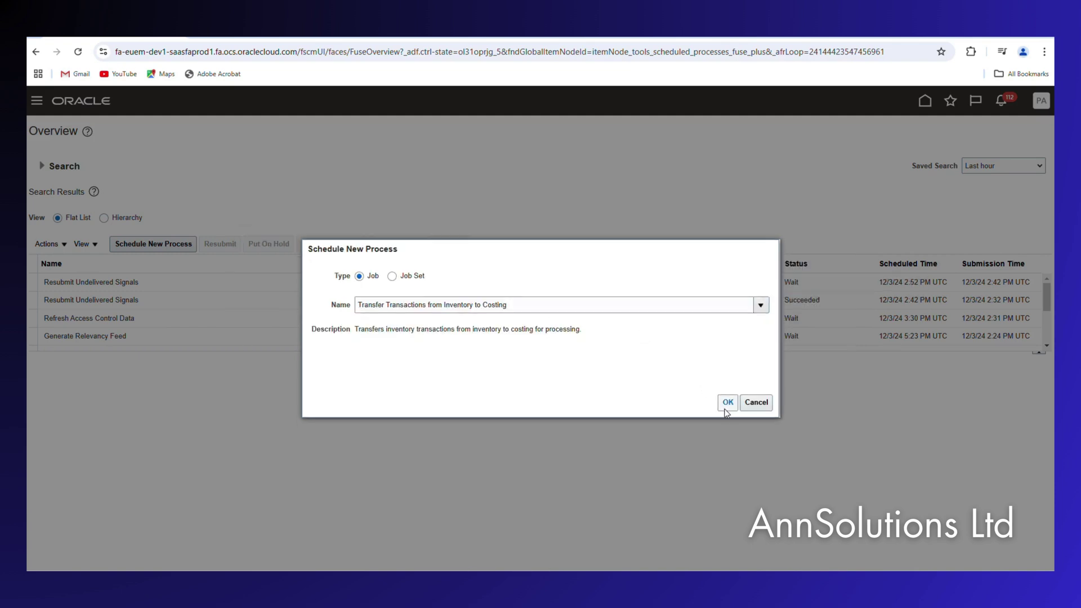
click(727, 402)
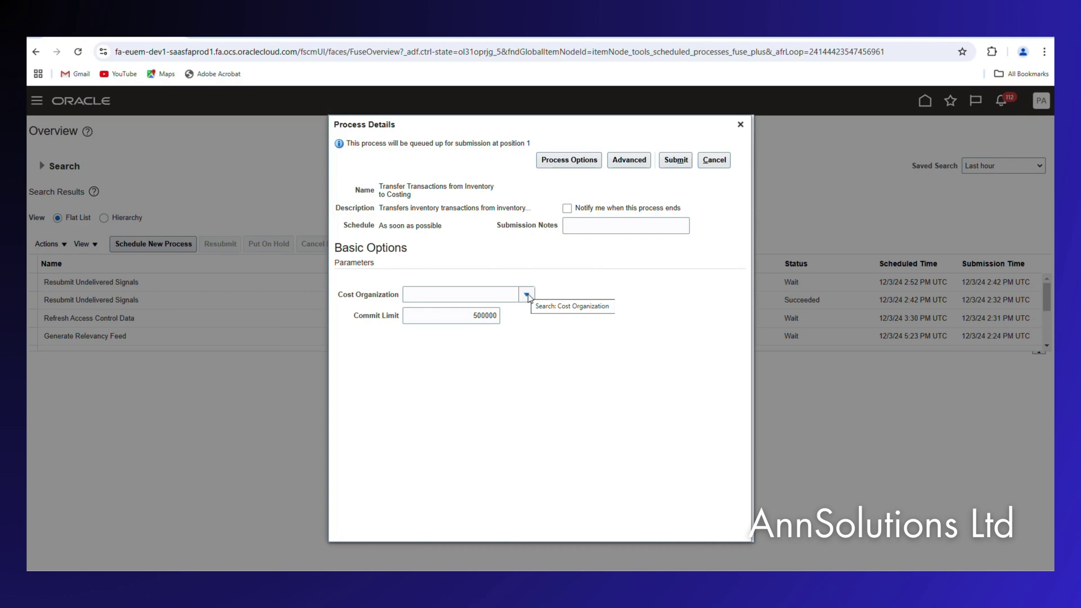
Set the cost organization to Pepco Poland Cost Center and submit the Inventory to Costing transfer.
click(528, 294)
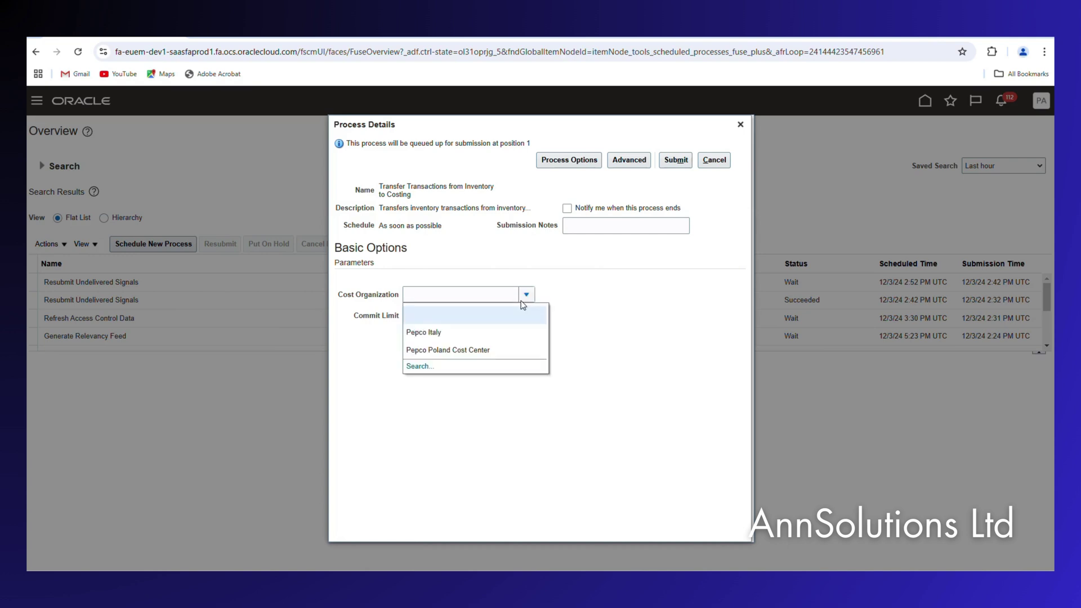
click(453, 350)
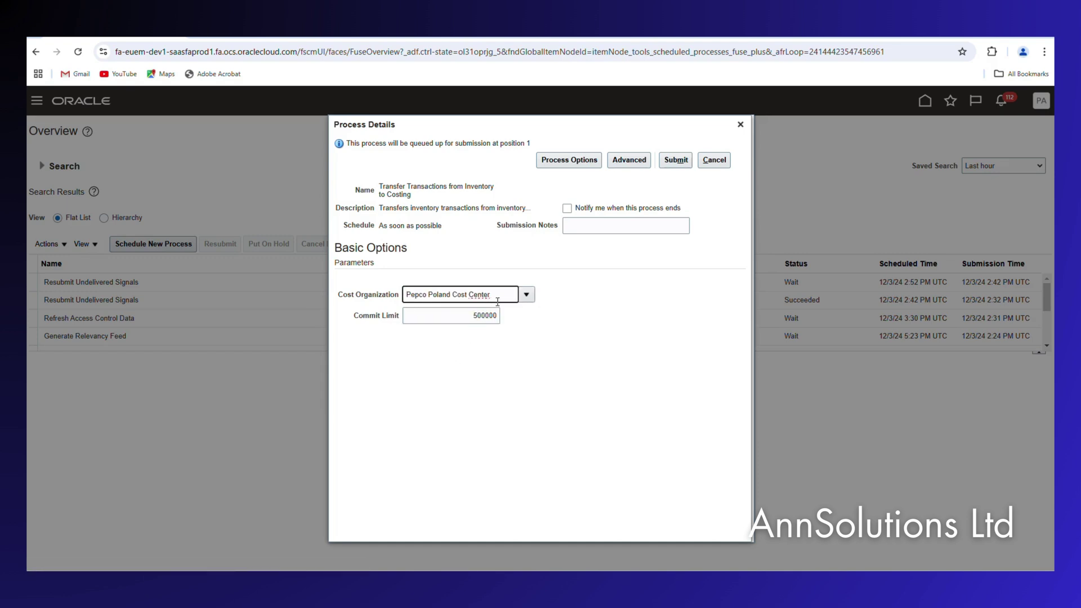
click(671, 161)
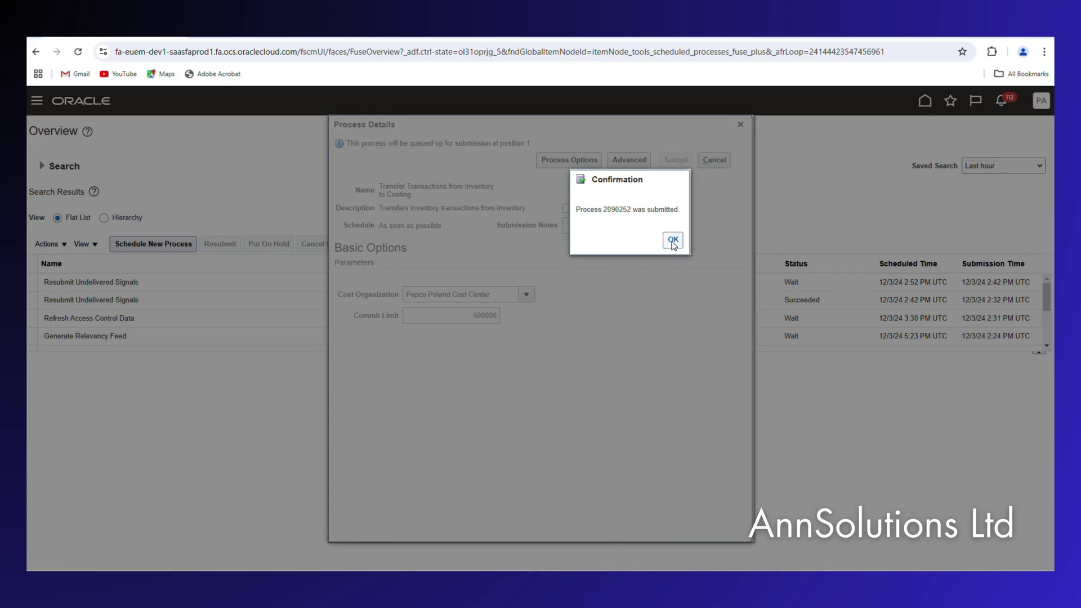
click(673, 240)
Schedule Transfer Transactions from Inventory to Costing again for the Pepco Italy cost organization and submit it.
click(152, 245)
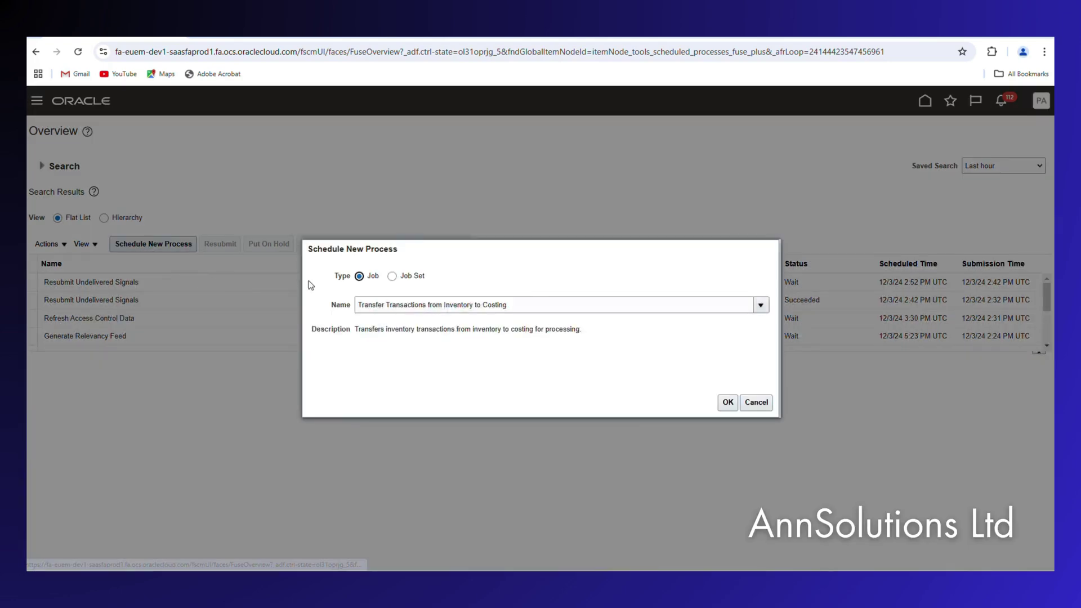
click(728, 402)
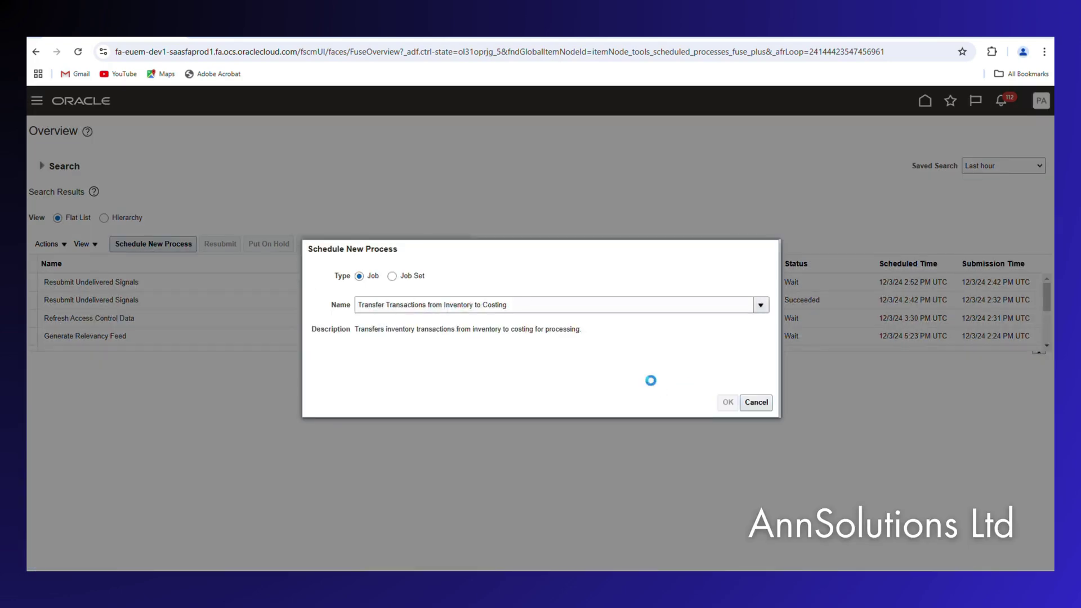
click(526, 295)
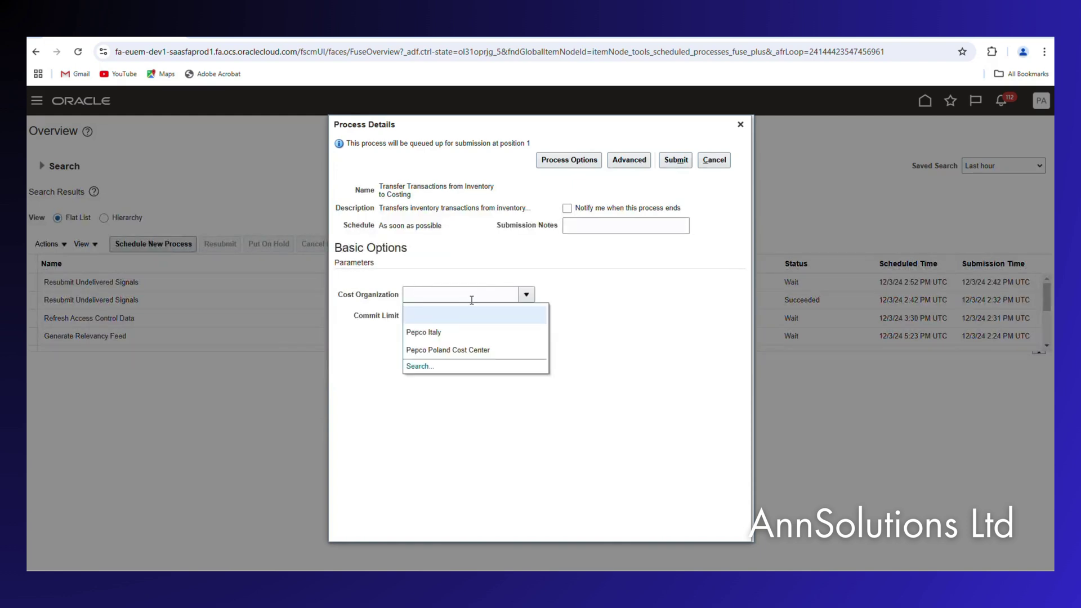
click(421, 335)
click(677, 161)
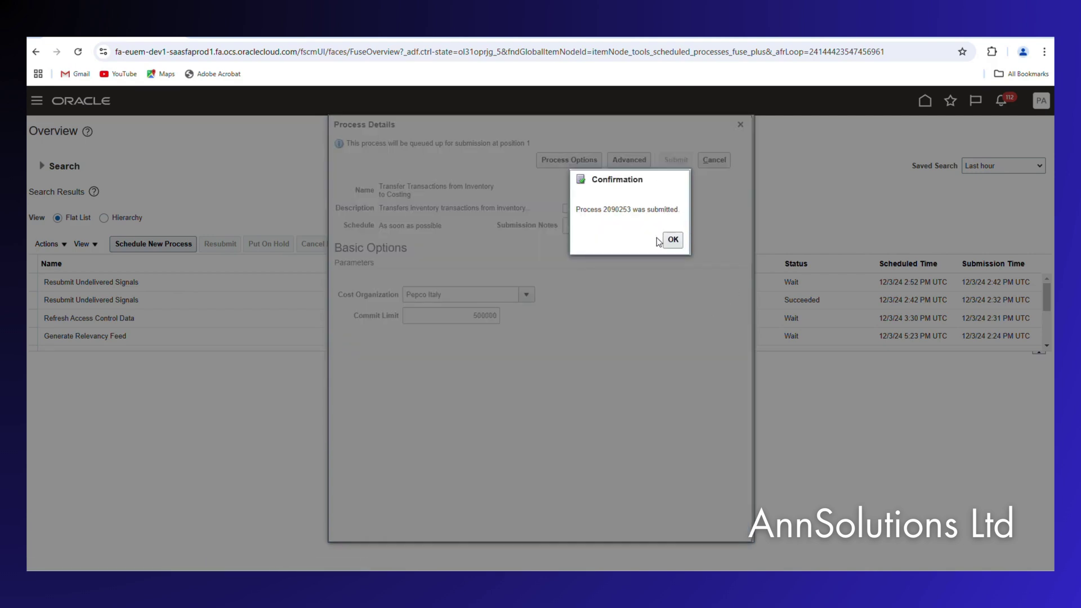
click(673, 240)
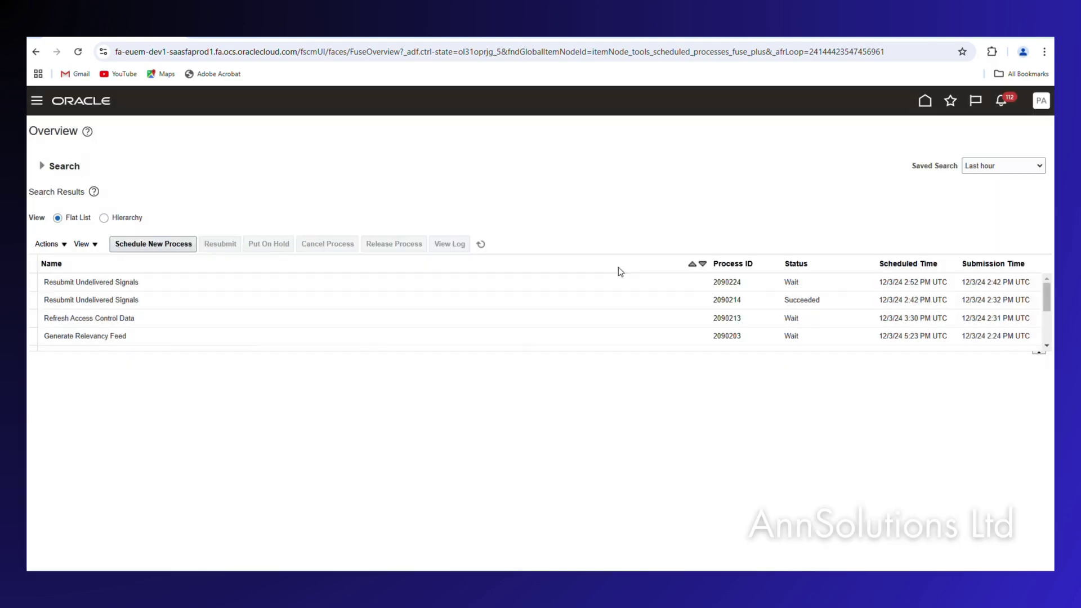
Schedule and submit the Transfer Transactions from Receiving to Costing process.
click(186, 246)
click(537, 305)
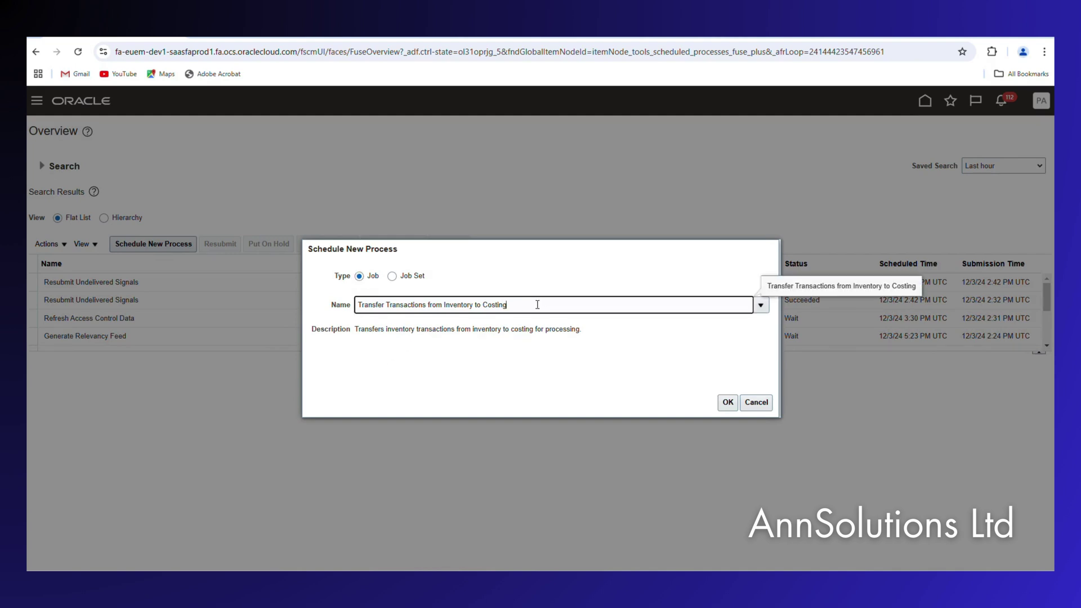
key(BackSpace)
key(BackSpace)
key(BackSpace)
key(BackSpace)
key(BackSpace)
key(BackSpace)
key(BackSpace)
key(BackSpace)
key(BackSpace)
key(BackSpace)
key(BackSpace)
key(BackSpace)
key(BackSpace)
key(BackSpace)
key(BackSpace)
key(BackSpace)
key(BackSpace)
key(BackSpace)
key(BackSpace)
text(receiving to costing)
click(727, 402)
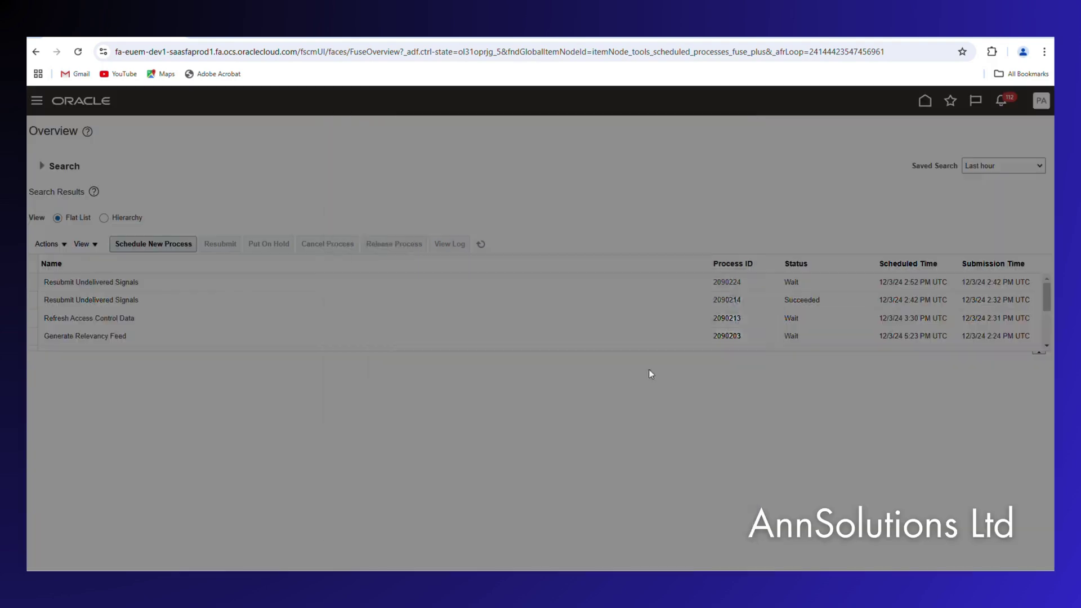
click(675, 160)
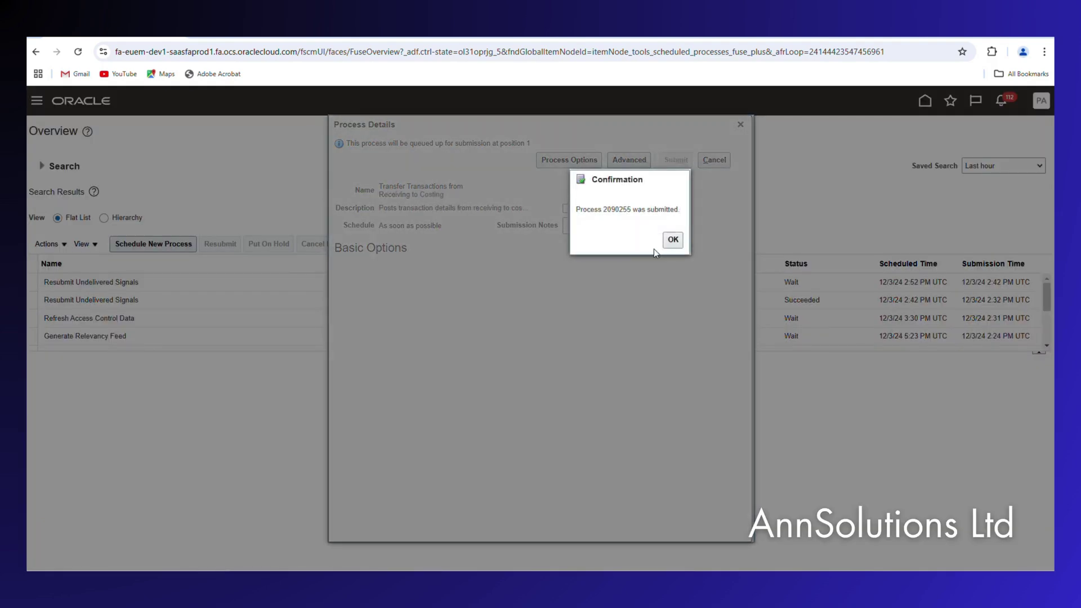
click(673, 240)
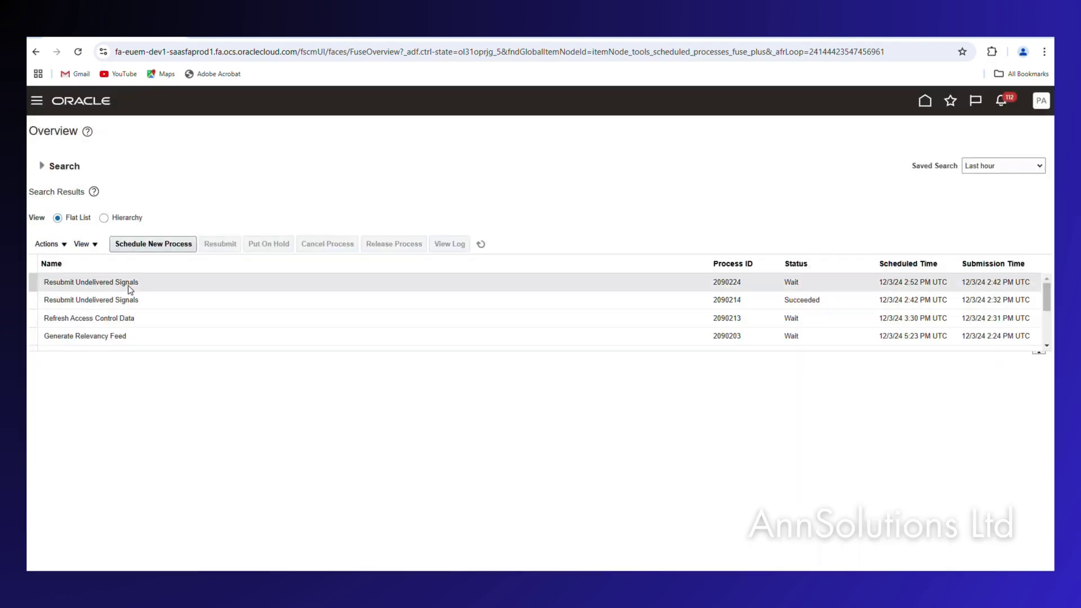
Refresh the process list and open output file 2090252.txt from the Pepco Poland Inventory to Costing run.
click(481, 243)
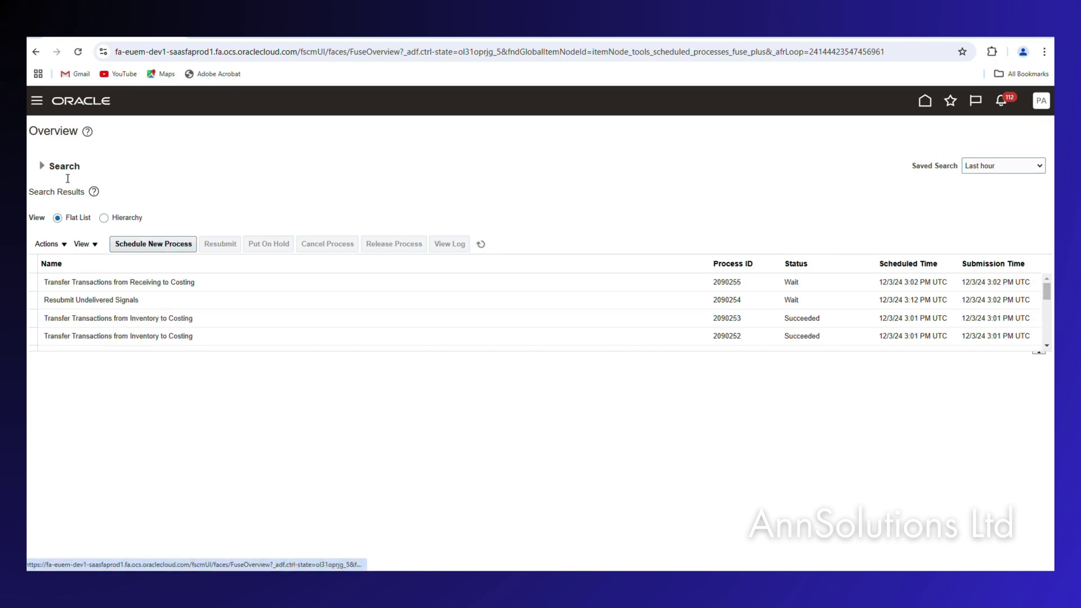
click(42, 168)
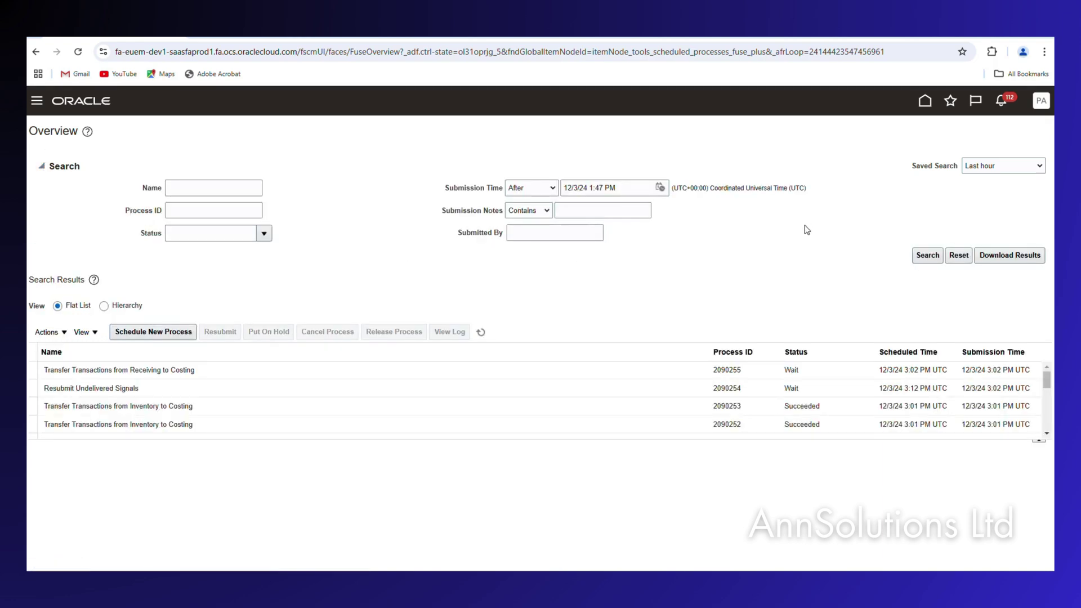
click(210, 425)
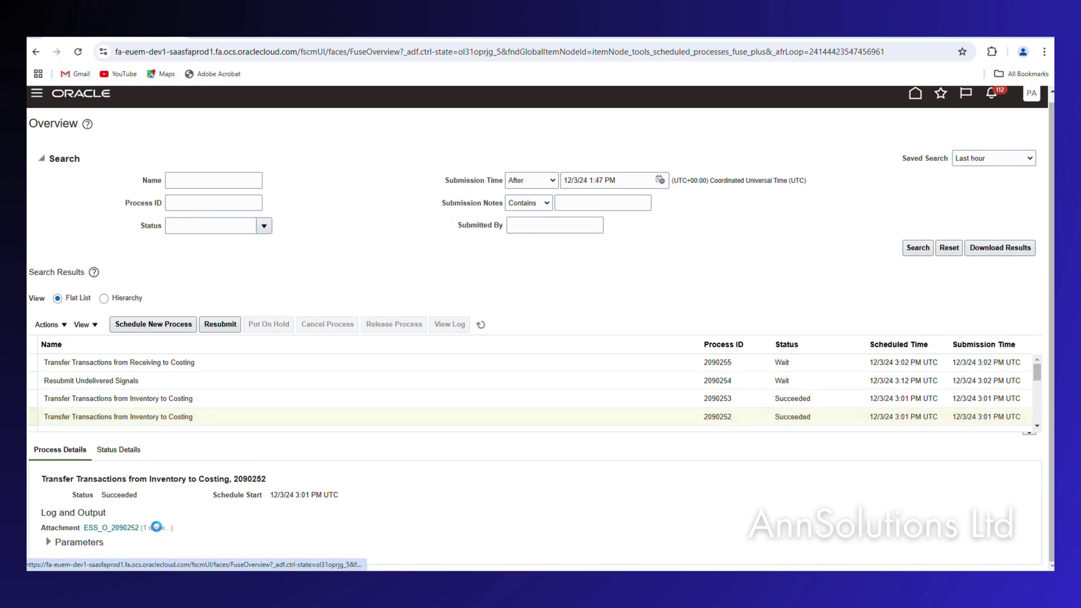
click(158, 528)
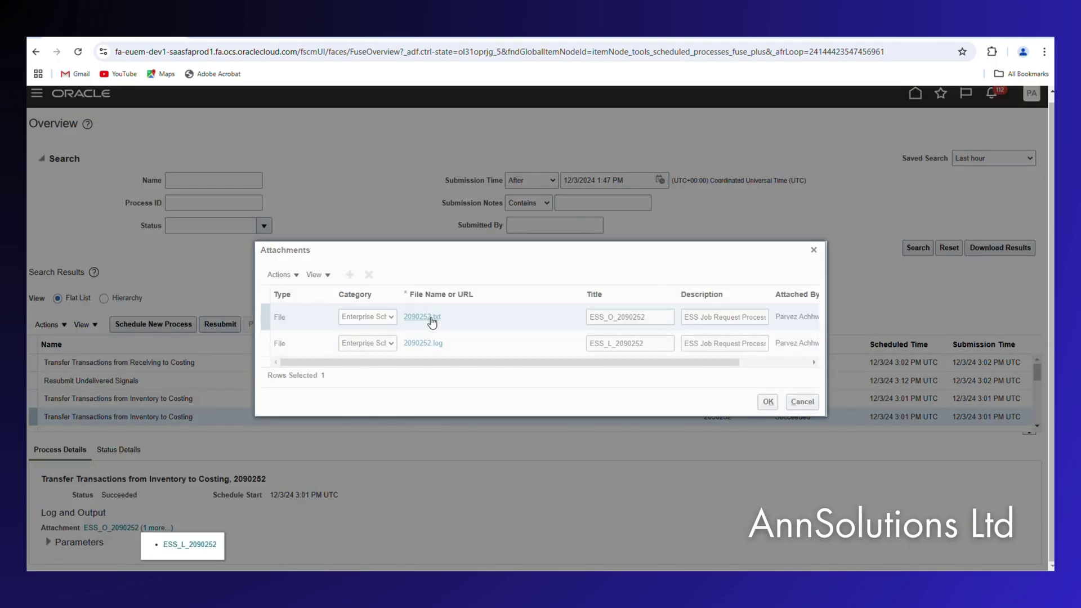
click(428, 318)
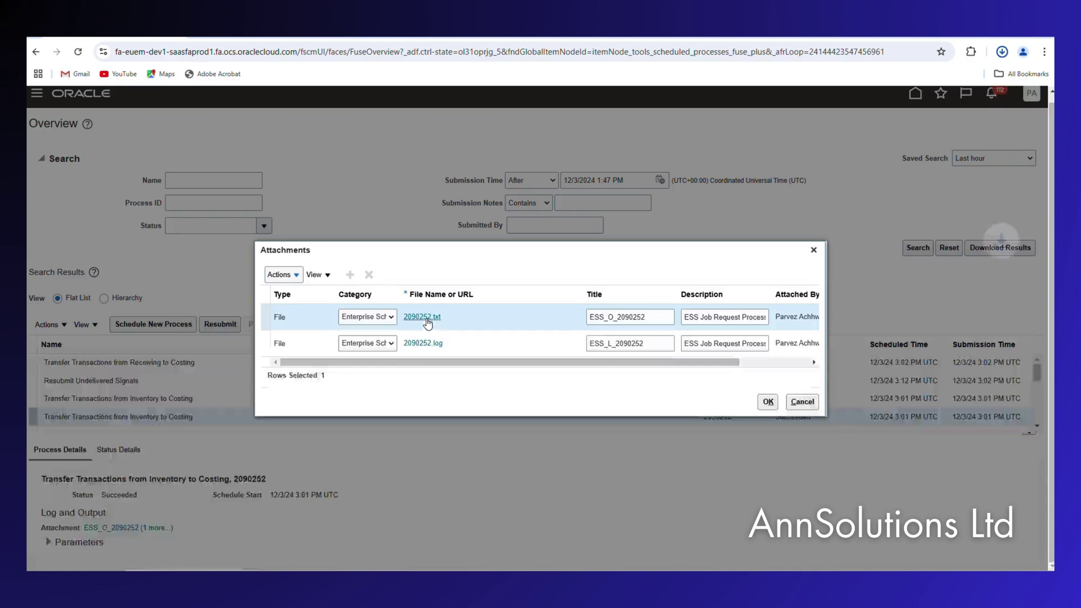
click(1001, 52)
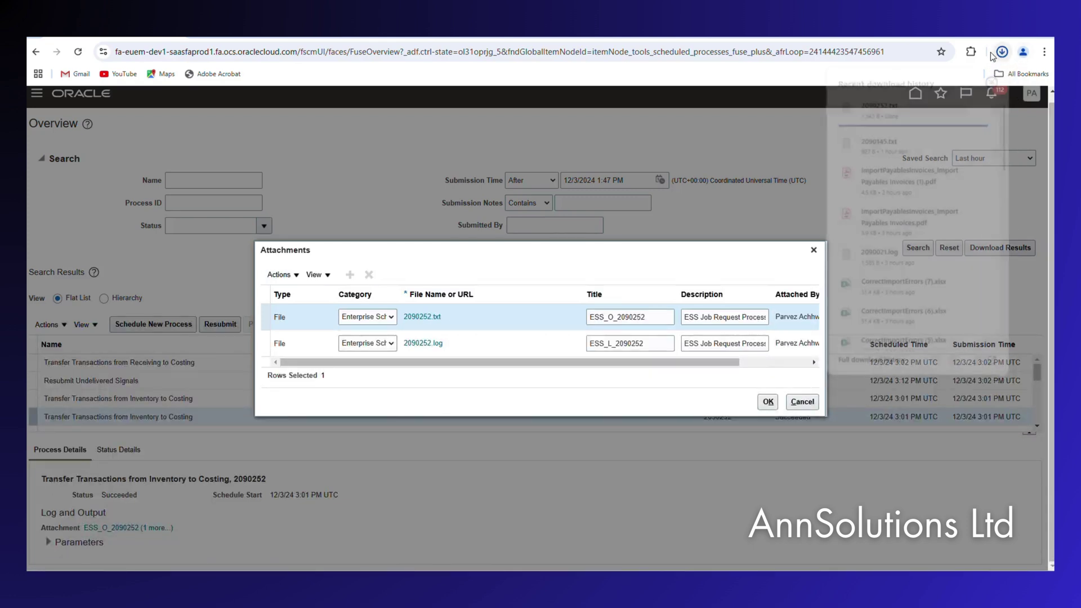
click(882, 110)
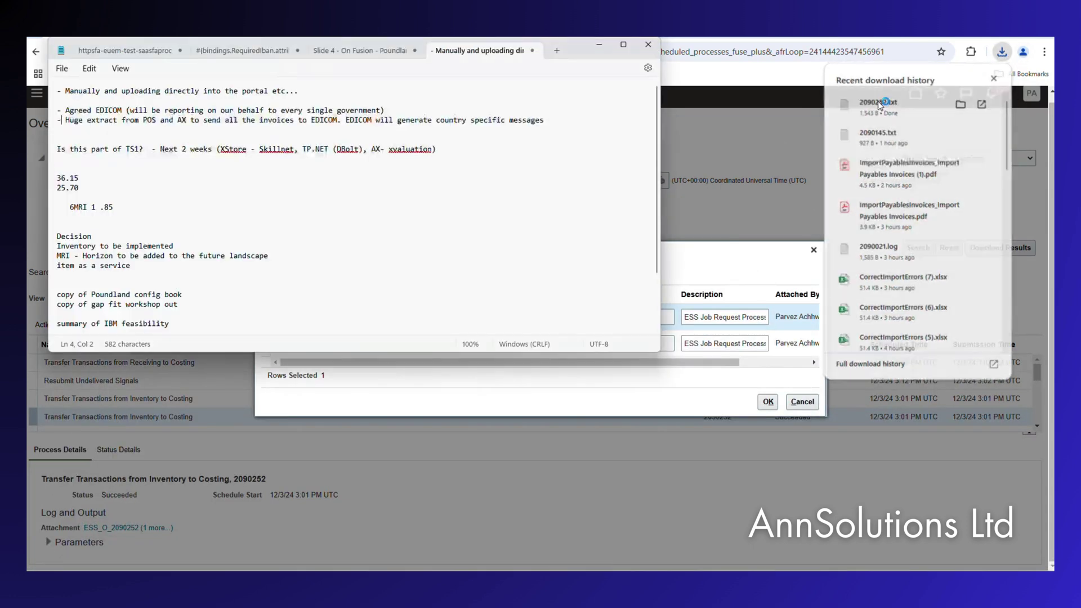
Examine the number of transactions processed in the Inventory to Costing output, and close the file and its attachments.
scroll(235, 268, down, 2)
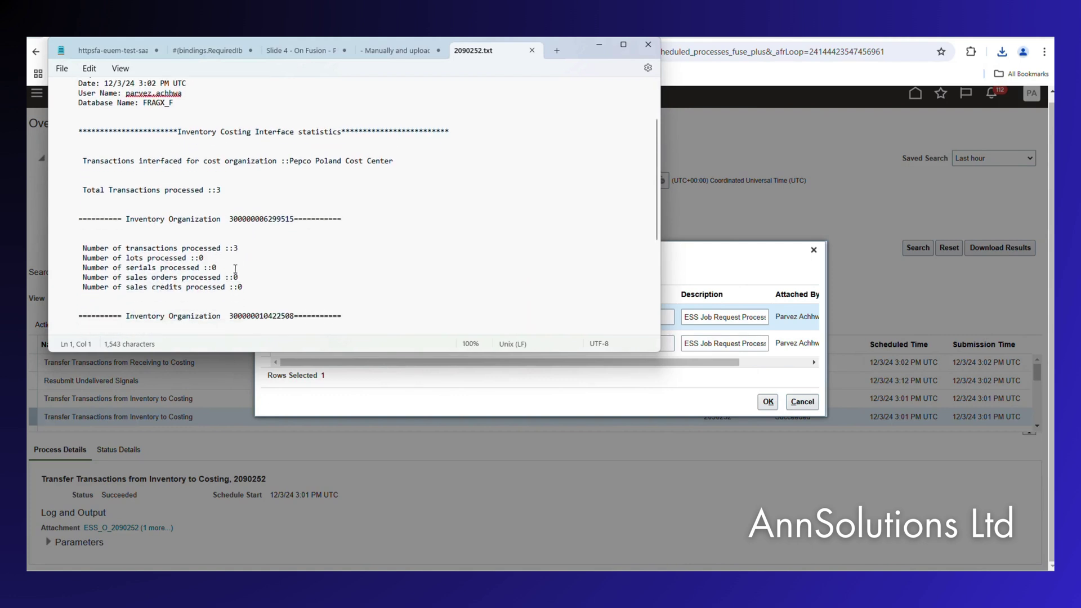
triple_click(260, 242)
click(532, 51)
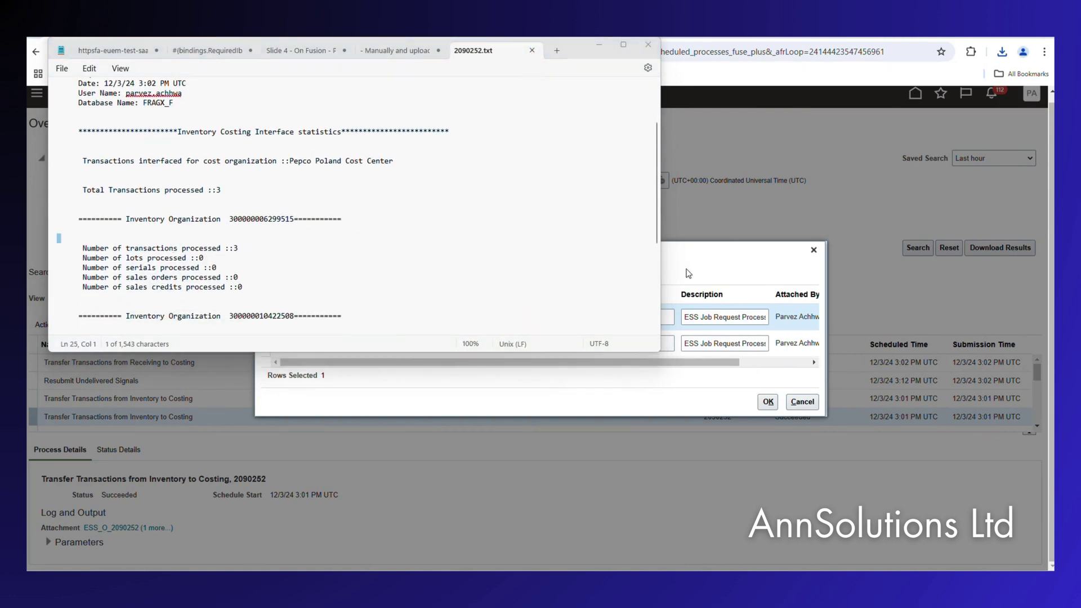
click(814, 250)
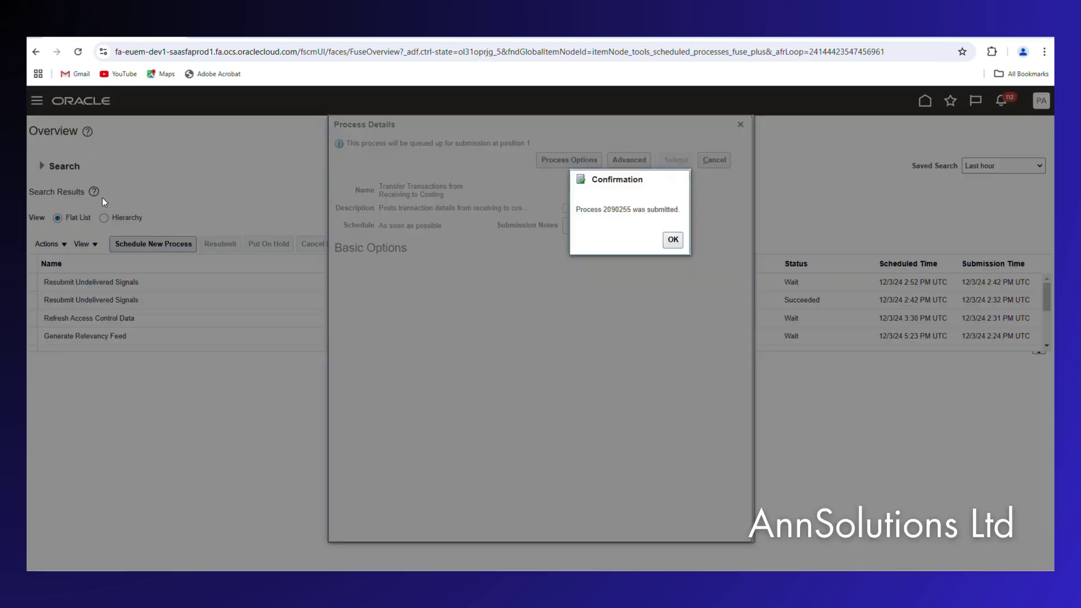
Refresh the scheduled process list and open output file 2090252.txt attached to the Transfer Transactions from Inventory to Costing run 2090252.
click(672, 239)
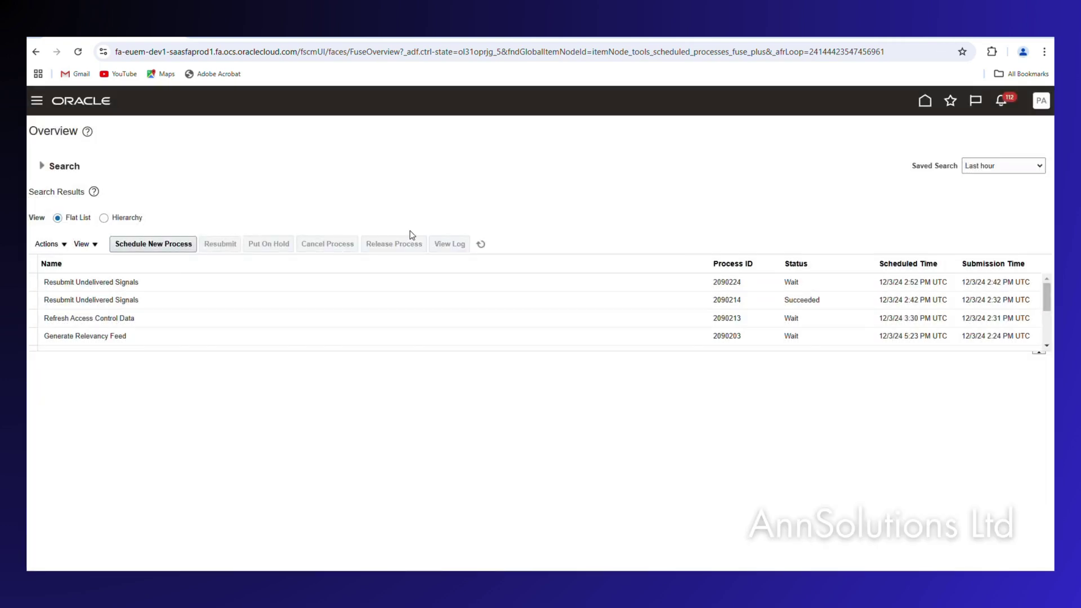
click(482, 244)
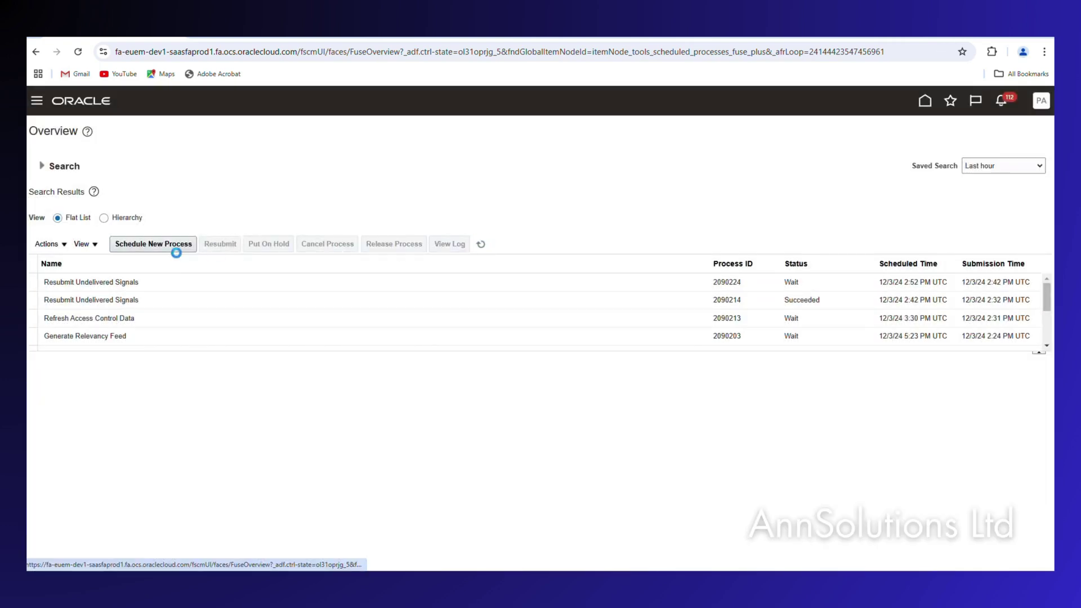
click(42, 165)
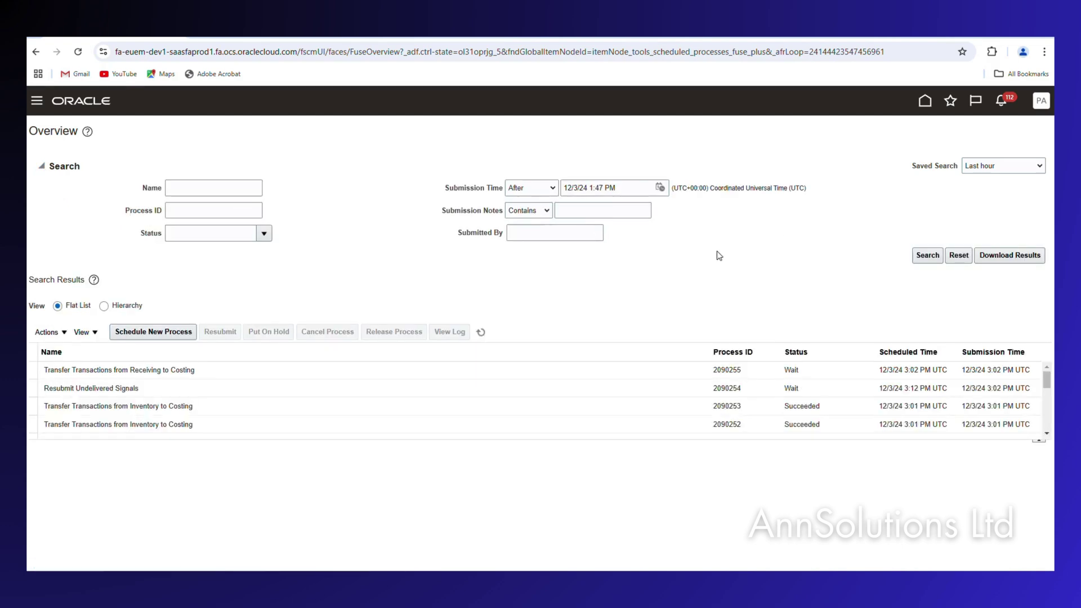
click(192, 423)
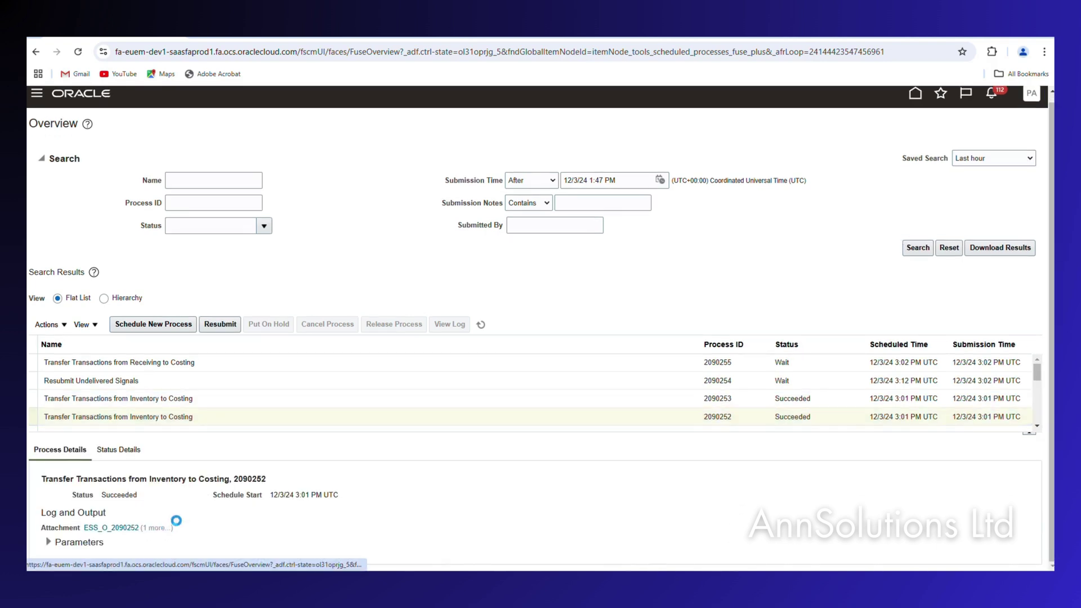
click(156, 528)
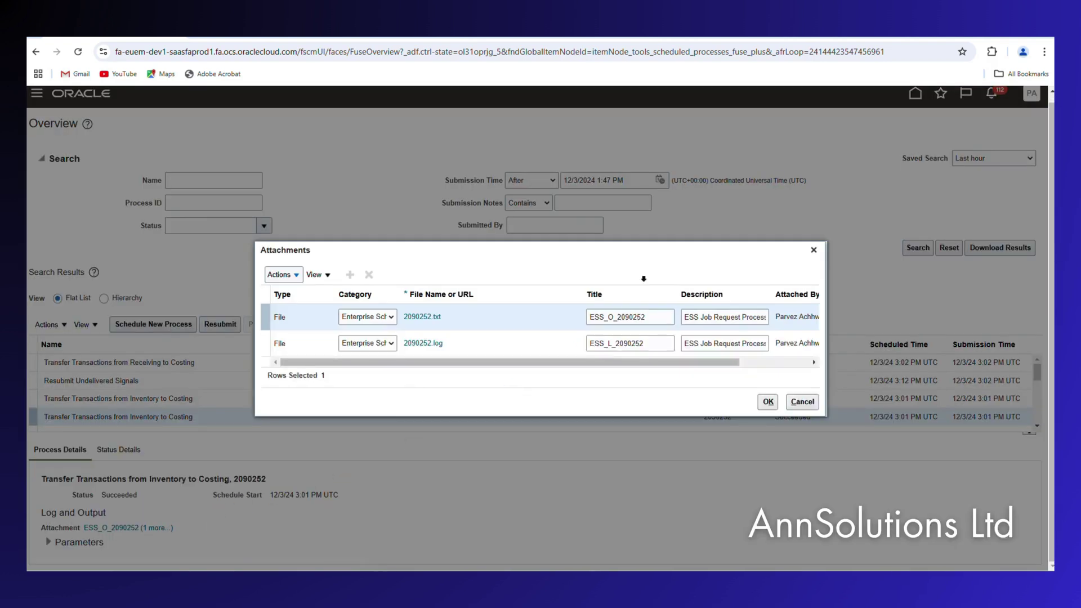
click(427, 319)
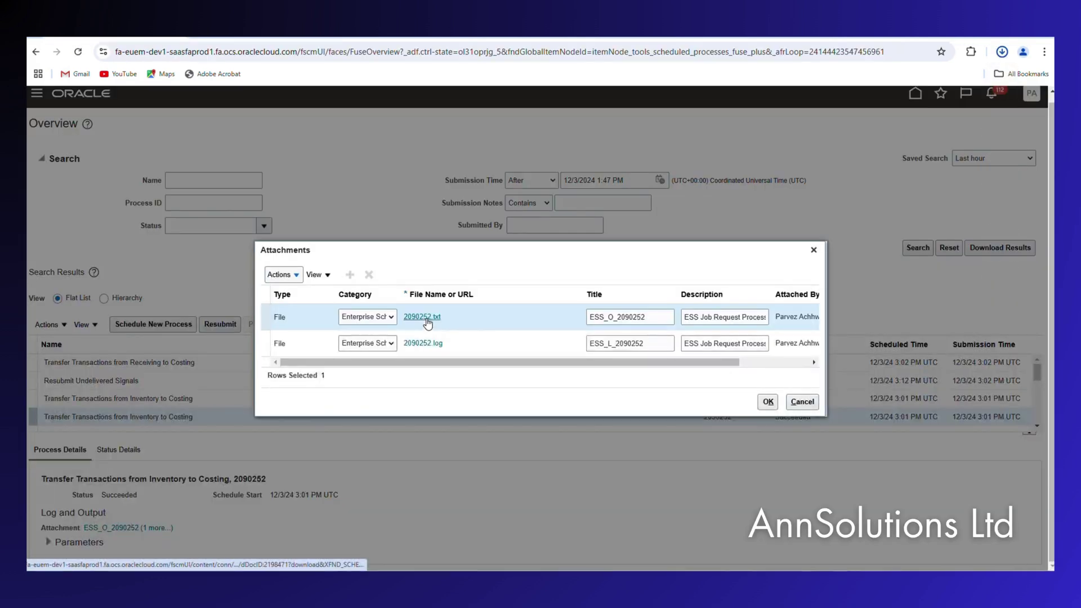
click(1001, 51)
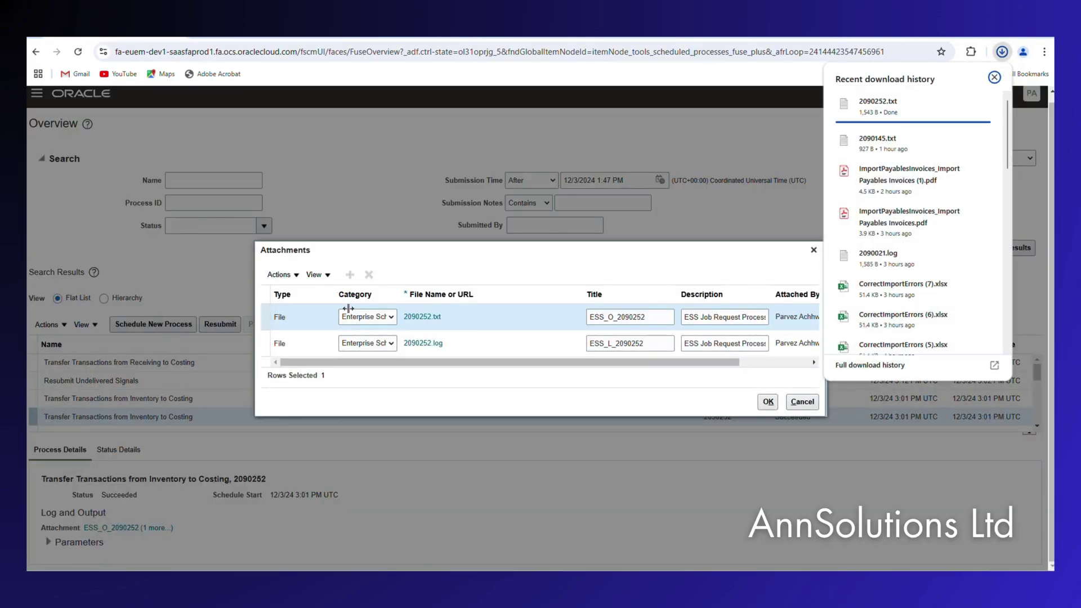
click(878, 104)
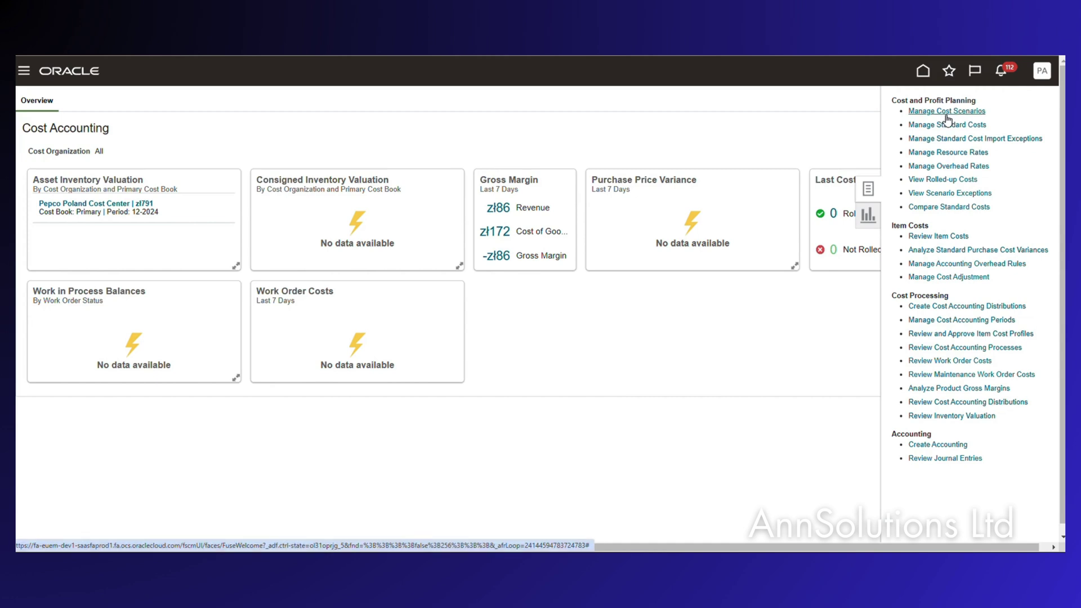
Open Create Cost Accounting Distributions and search for run controls starting with "Polan".
click(958, 309)
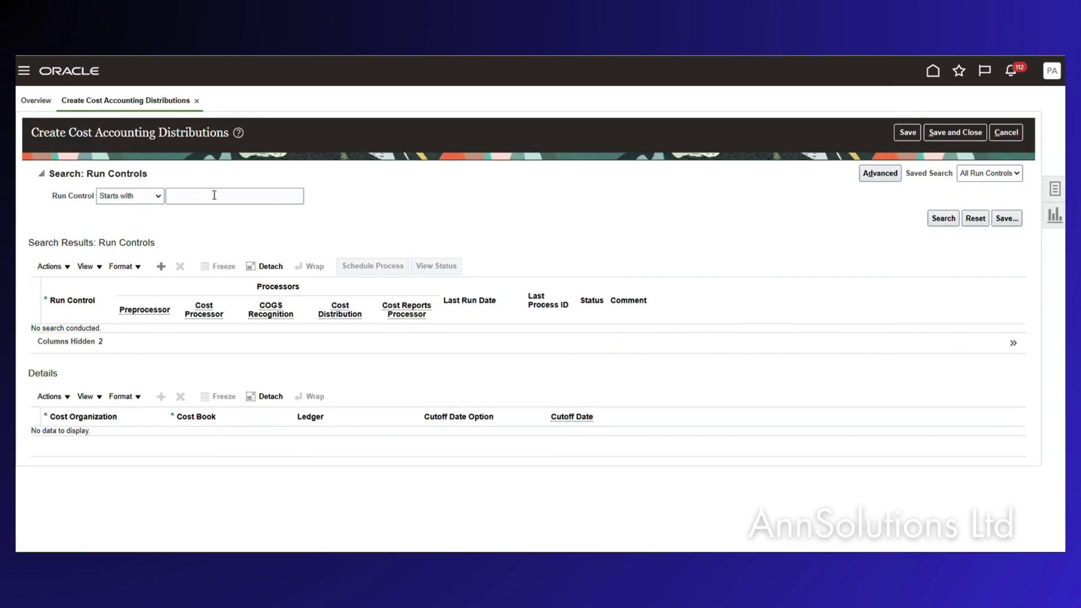
click(214, 196)
key(Return)
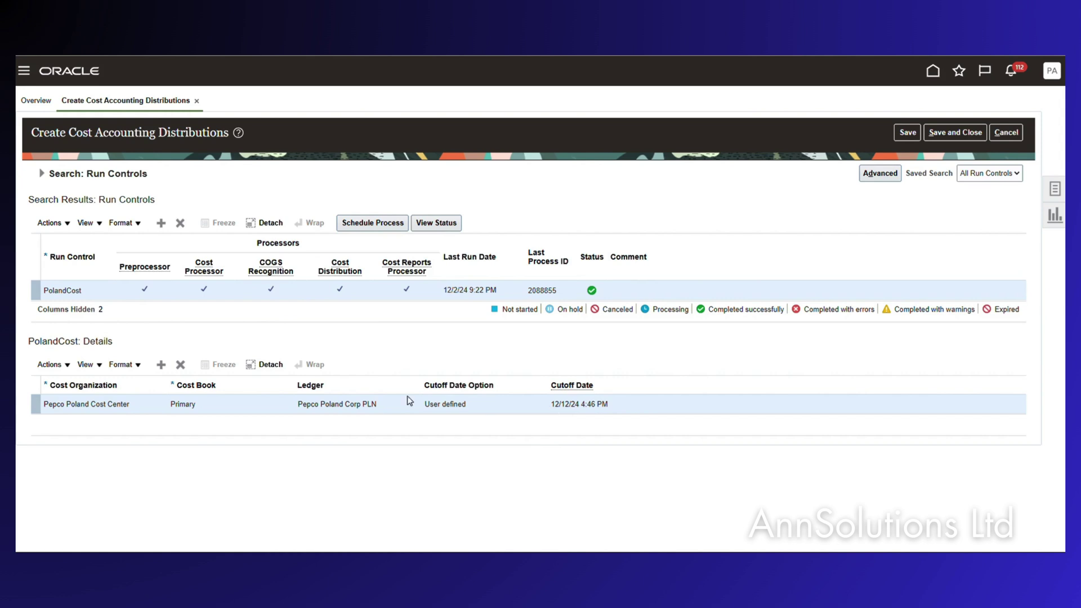
Save the PolandCost run control and submit its Create Cost Accounting Distributions process.
click(563, 403)
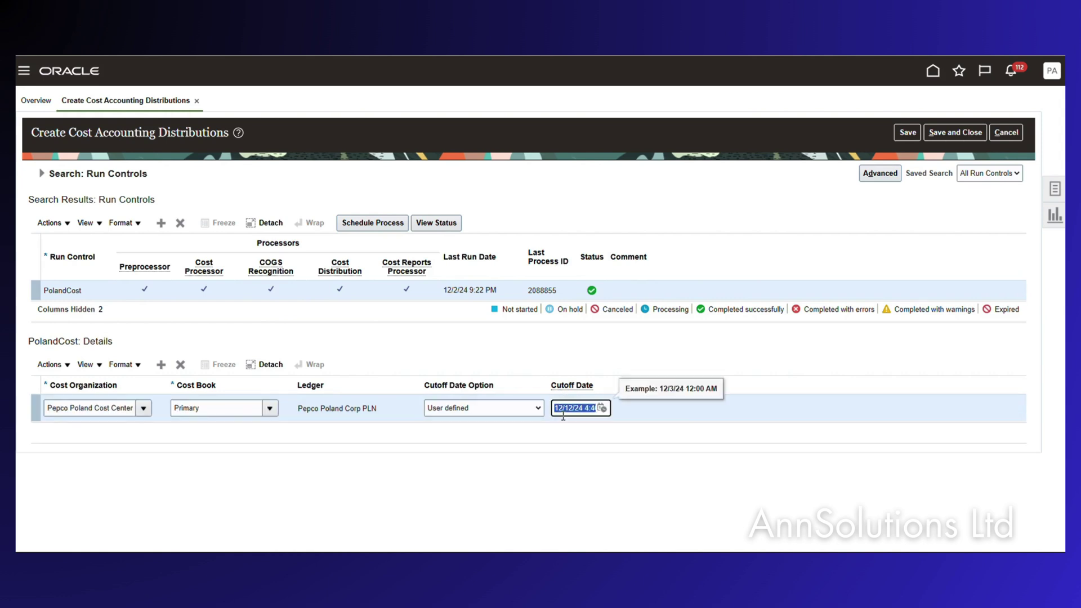
click(907, 133)
click(369, 223)
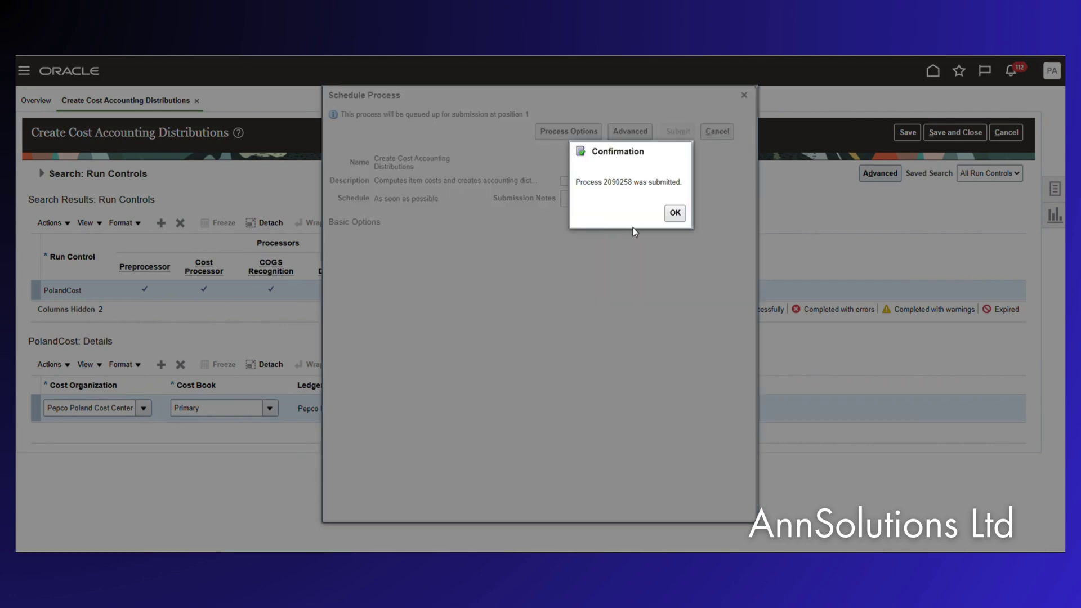
click(674, 213)
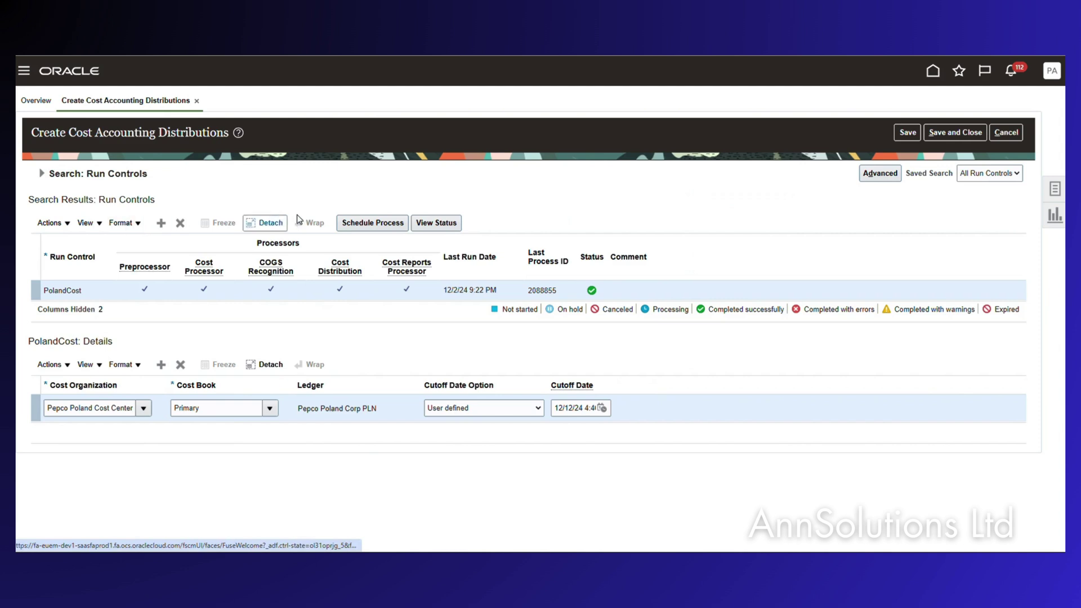
Replace the run control search term to find the ItalyCost run control, and dismiss the chat notification.
click(40, 176)
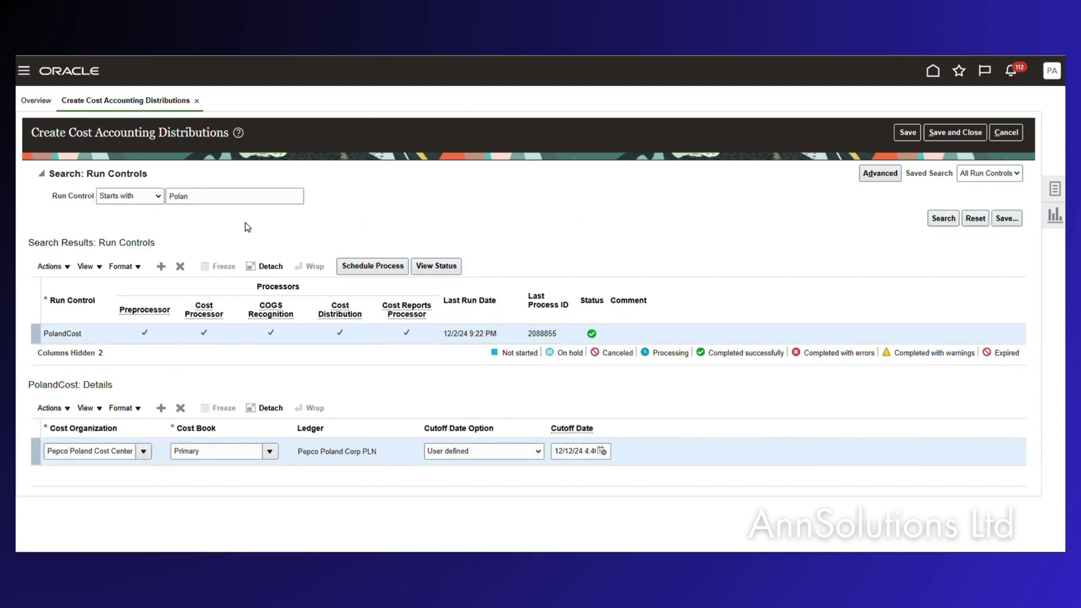
double_click(179, 195)
key(BackSpace)
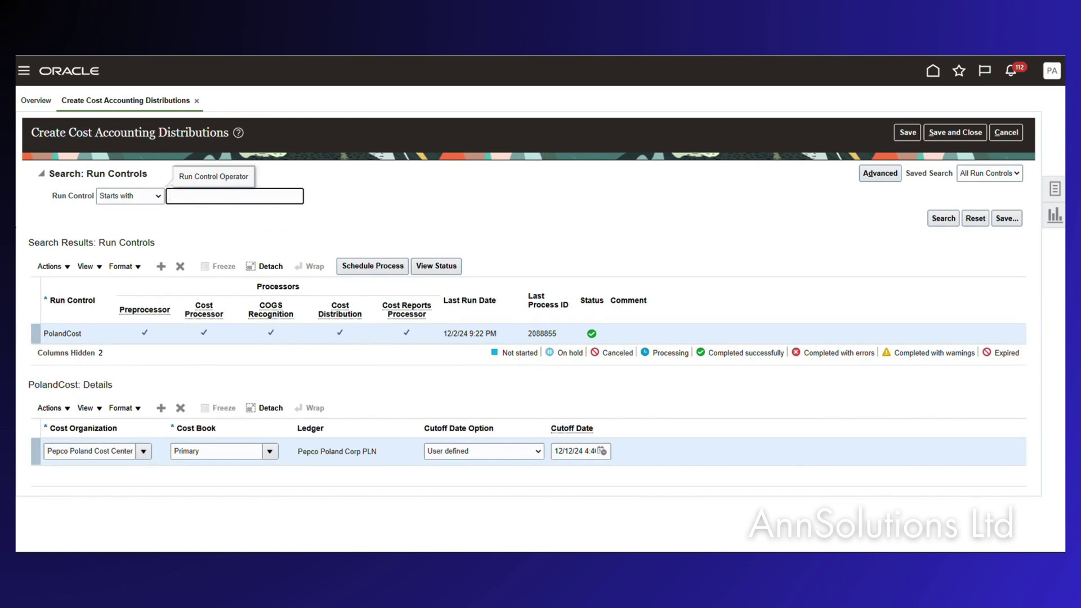
key(Return)
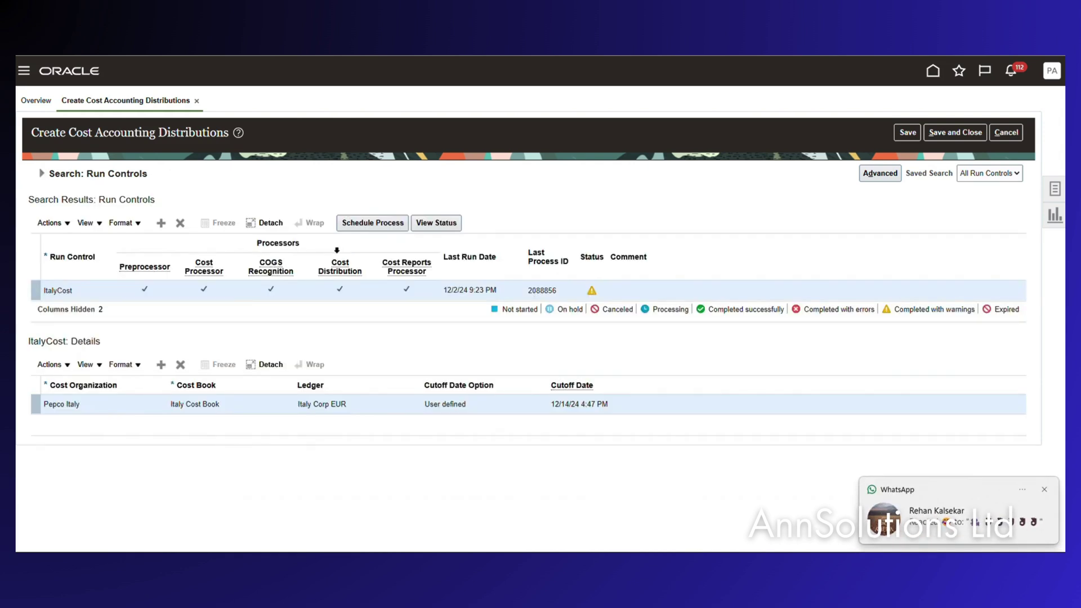
click(1043, 490)
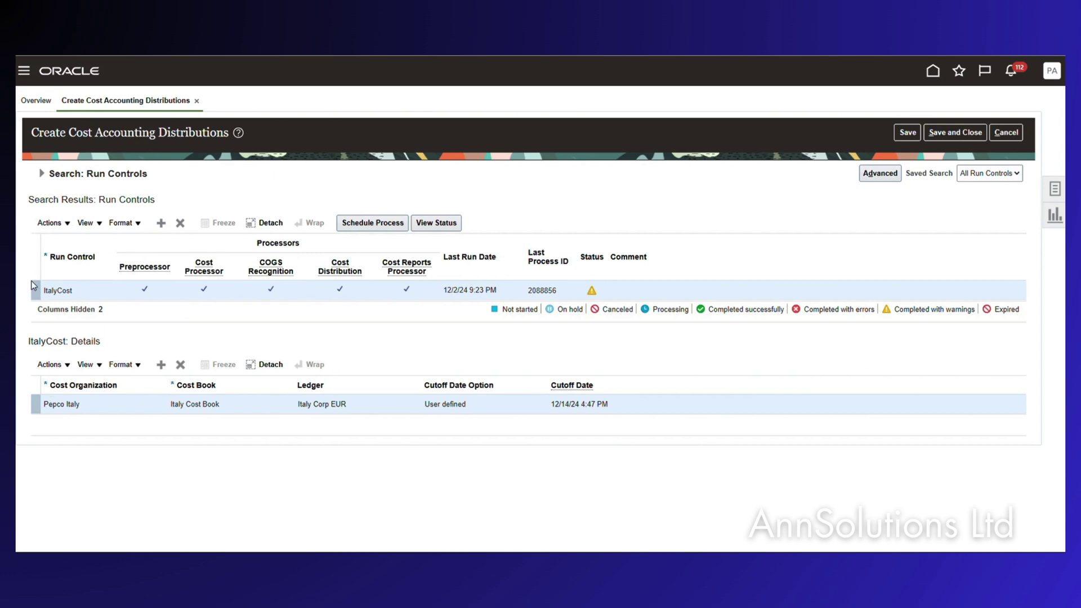
Schedule and submit the Create Cost Accounting Distributions process for ItalyCost, and leave the run controls page.
click(376, 222)
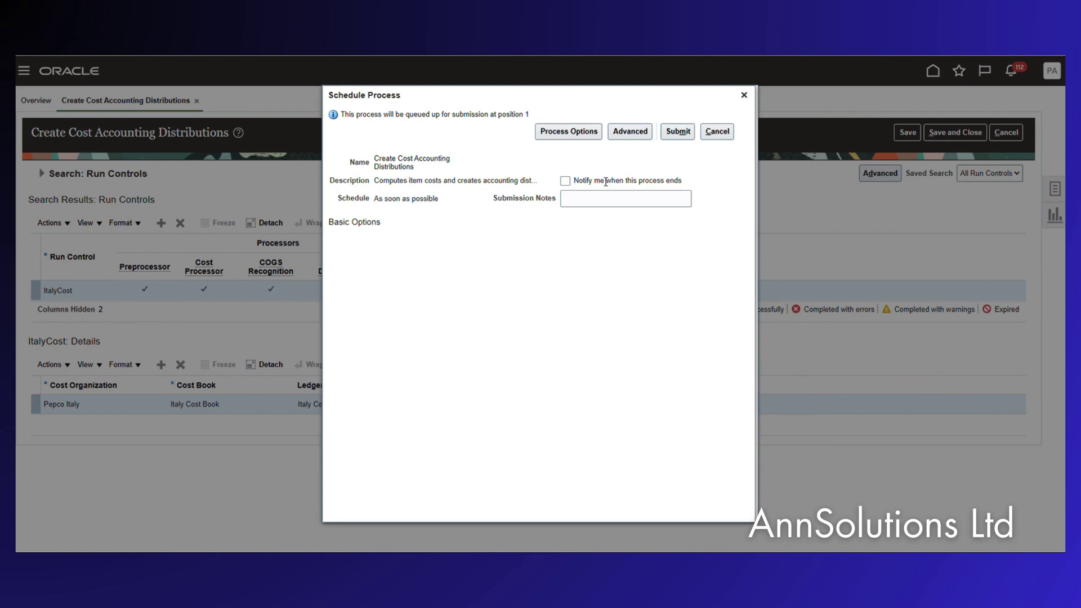
click(678, 131)
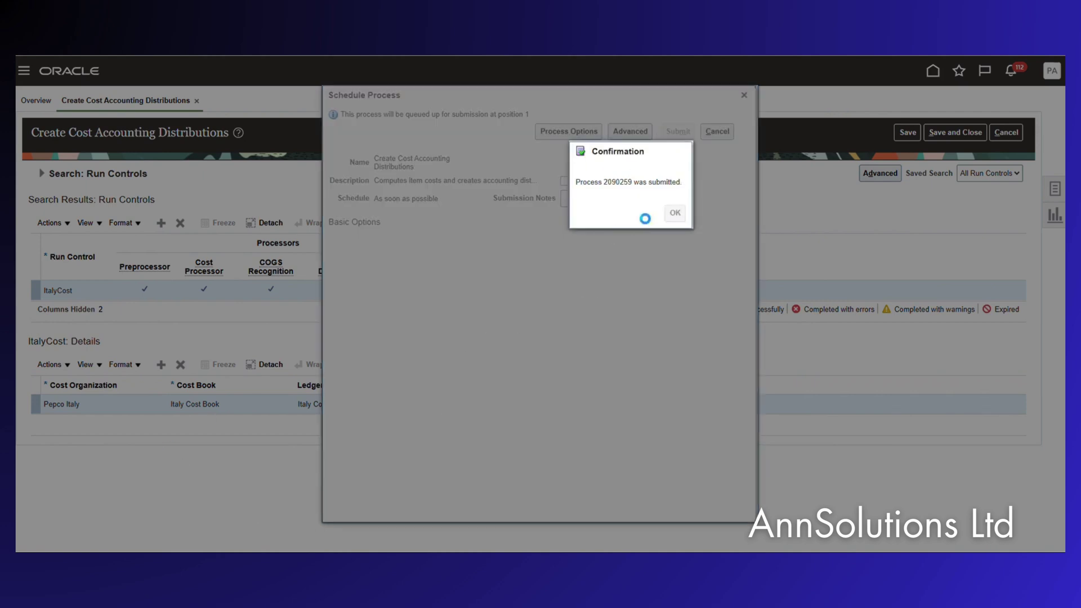
click(675, 212)
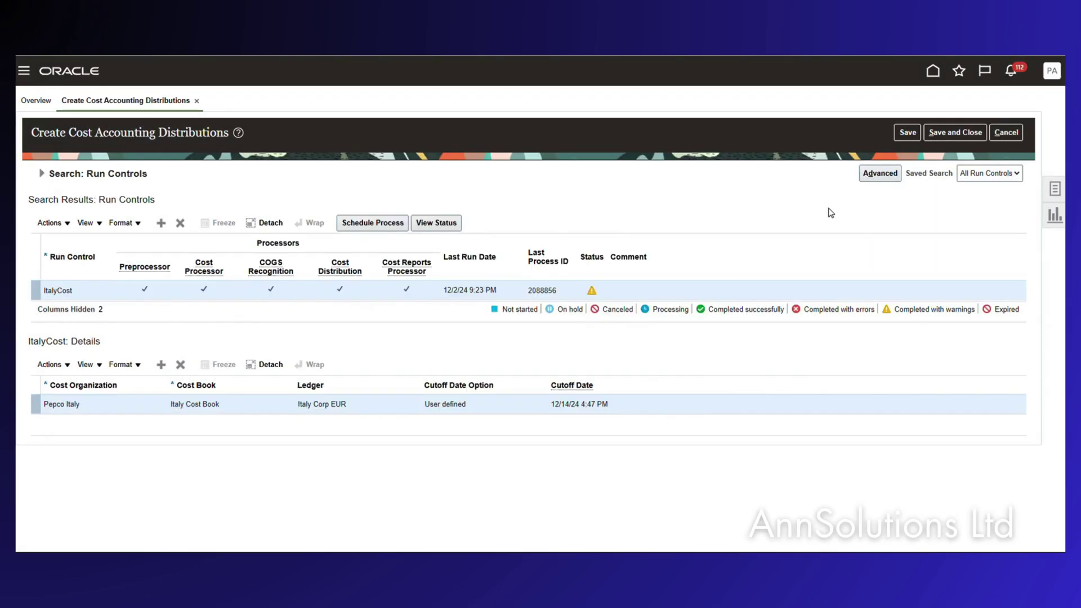
click(1006, 133)
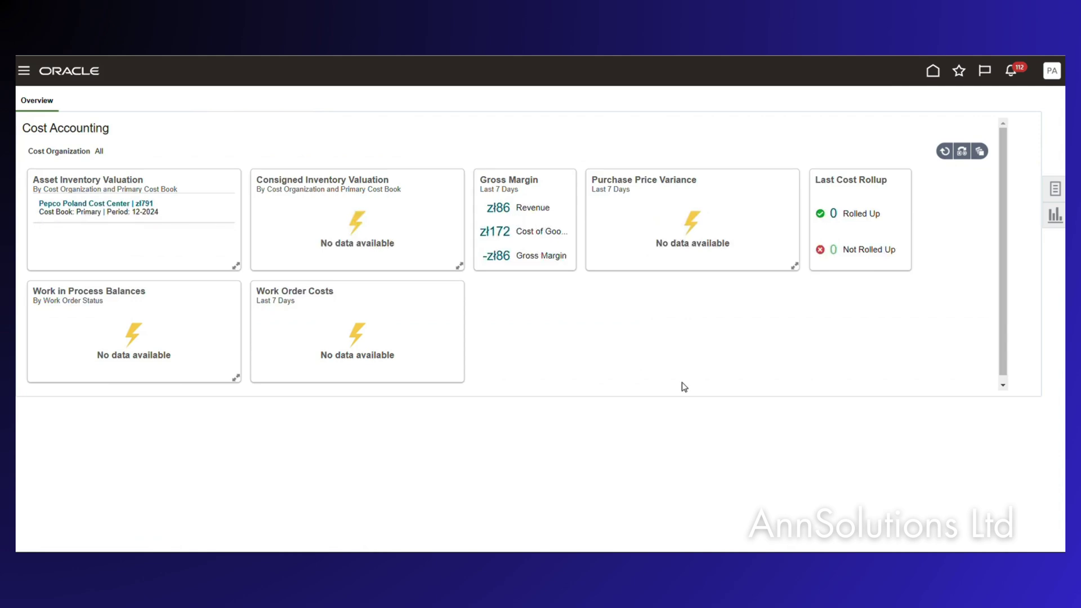
Open Review Cost Accounting Processes from the Cost Accounting tasks.
click(1055, 189)
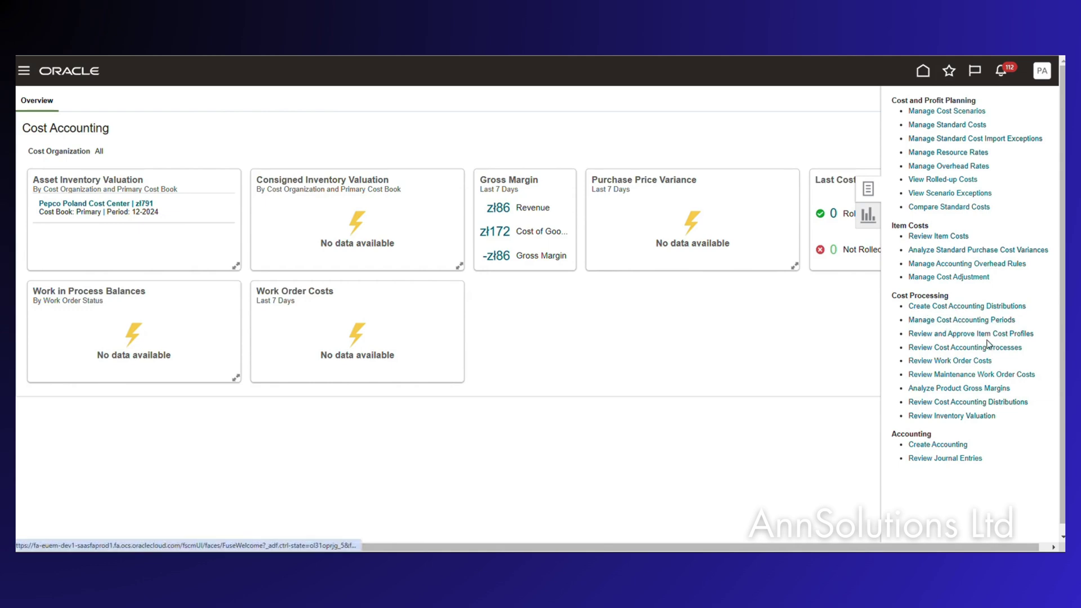
click(943, 347)
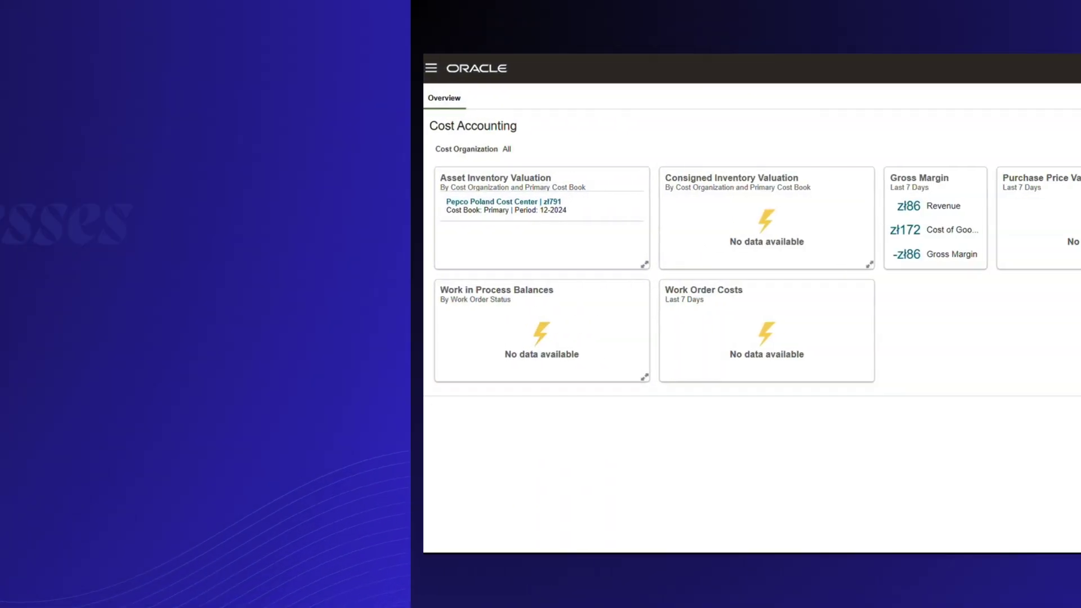
click(1059, 188)
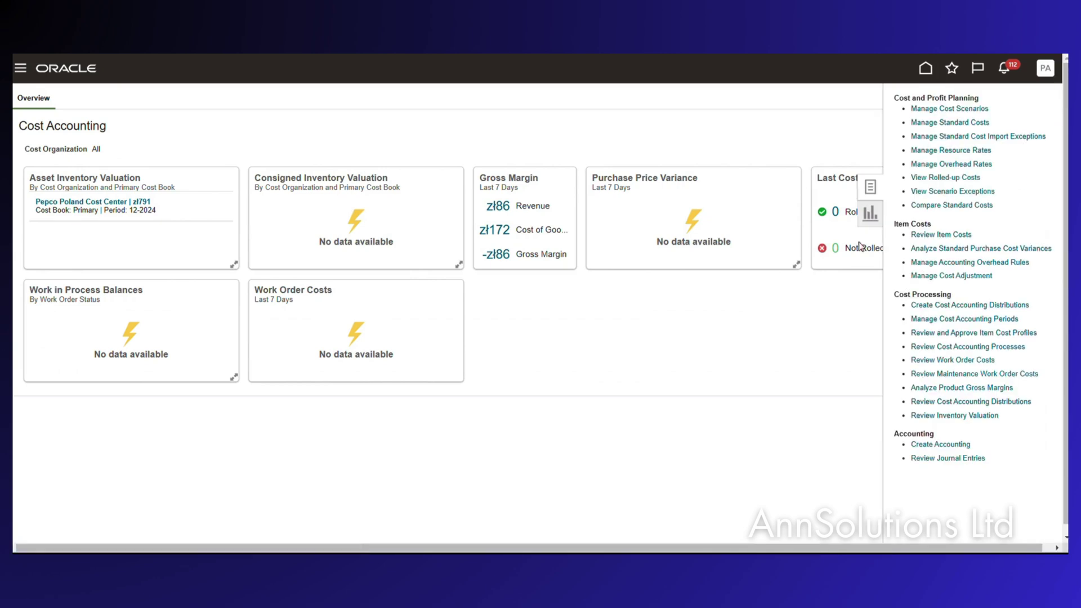
click(945, 348)
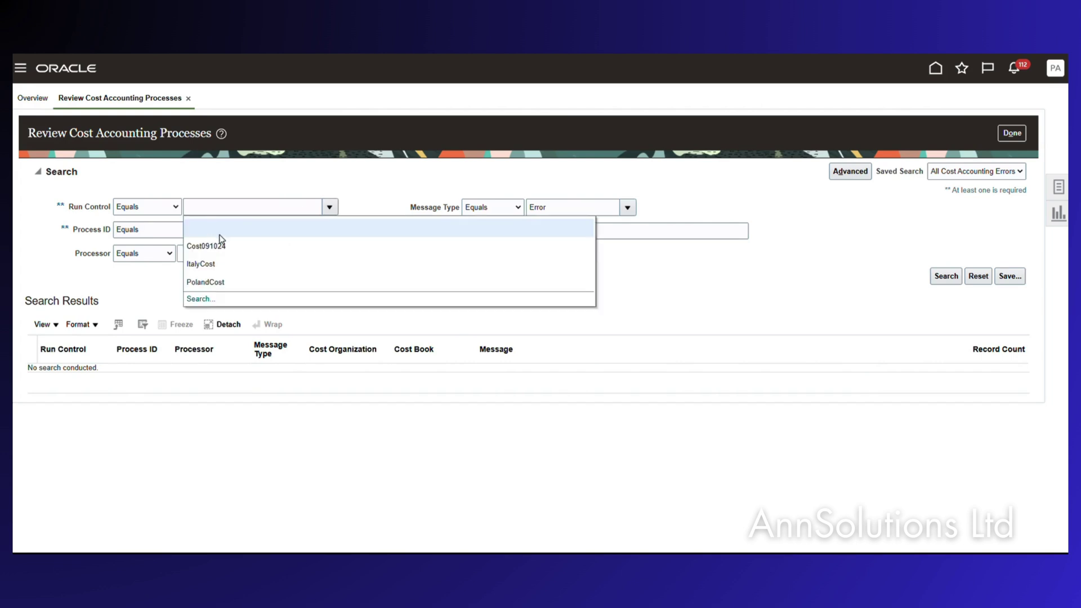
Search the PolandCost run control with Message Type set to All, examine the processing messages, and close the review.
click(209, 282)
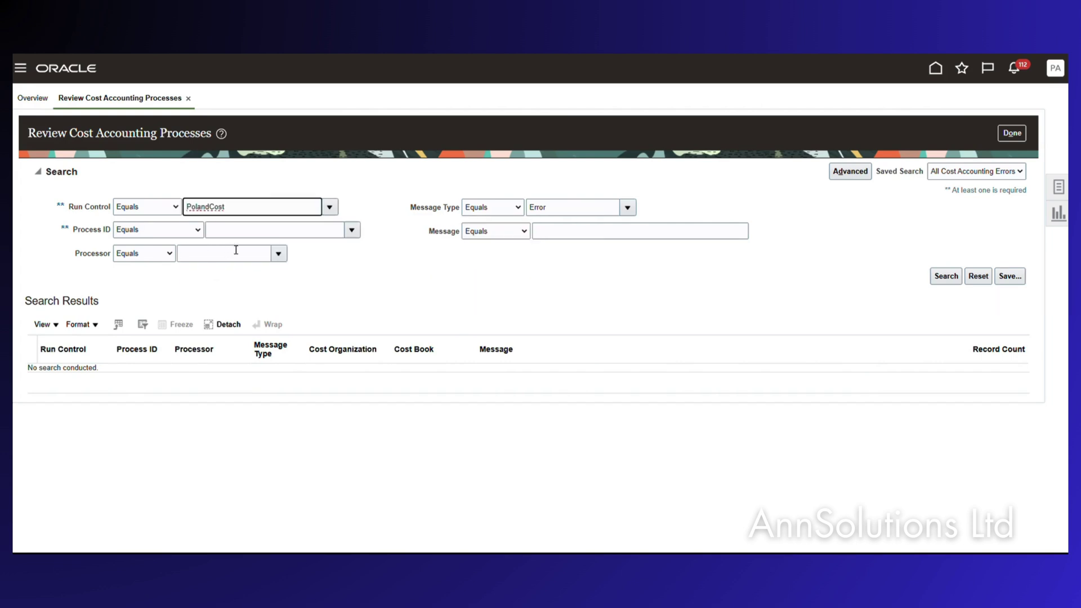
click(626, 210)
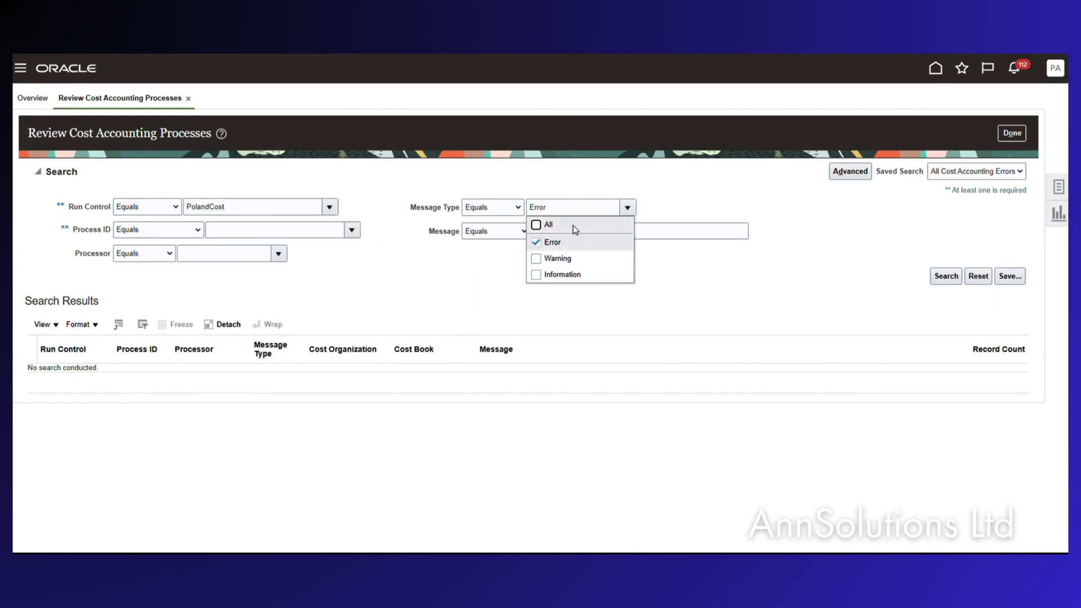
click(562, 230)
click(951, 276)
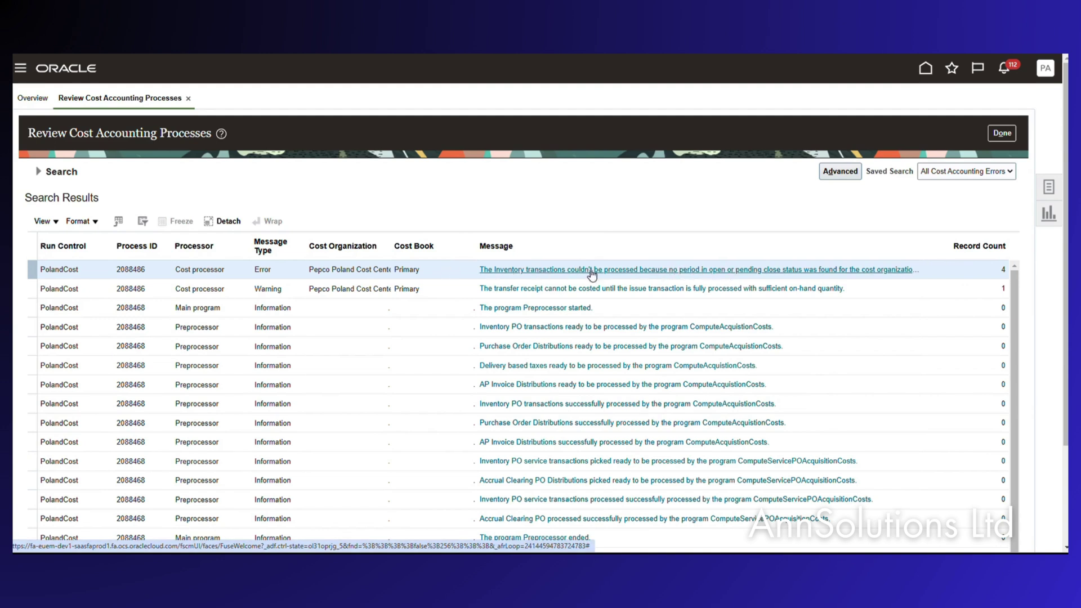
click(1001, 135)
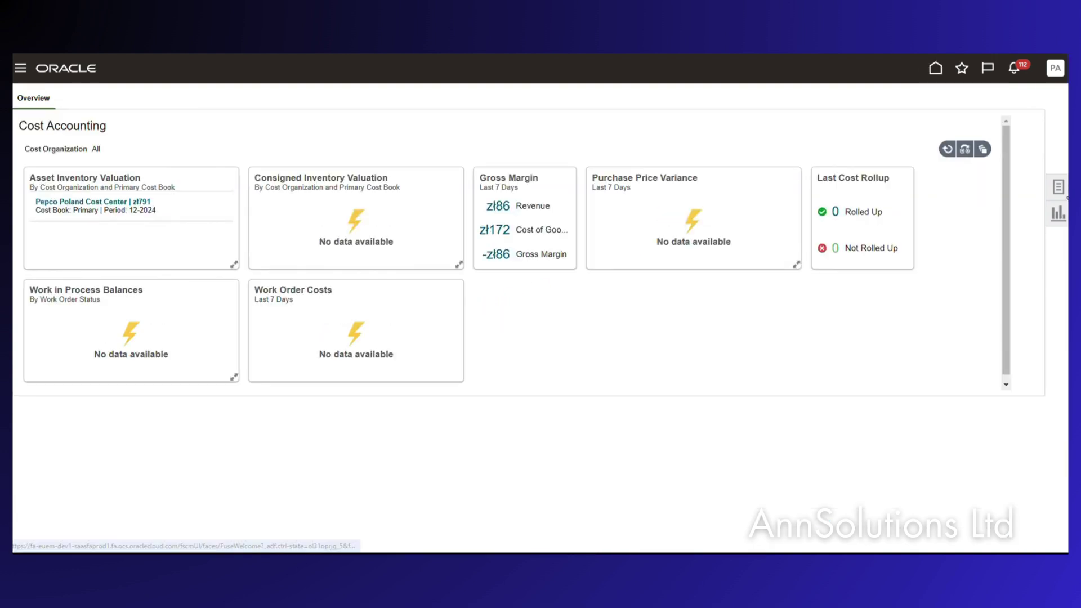
Check the cost accounting period statuses for Pepco Poland Cost Center in Manage Cost Accounting Periods, and close the page.
click(1058, 186)
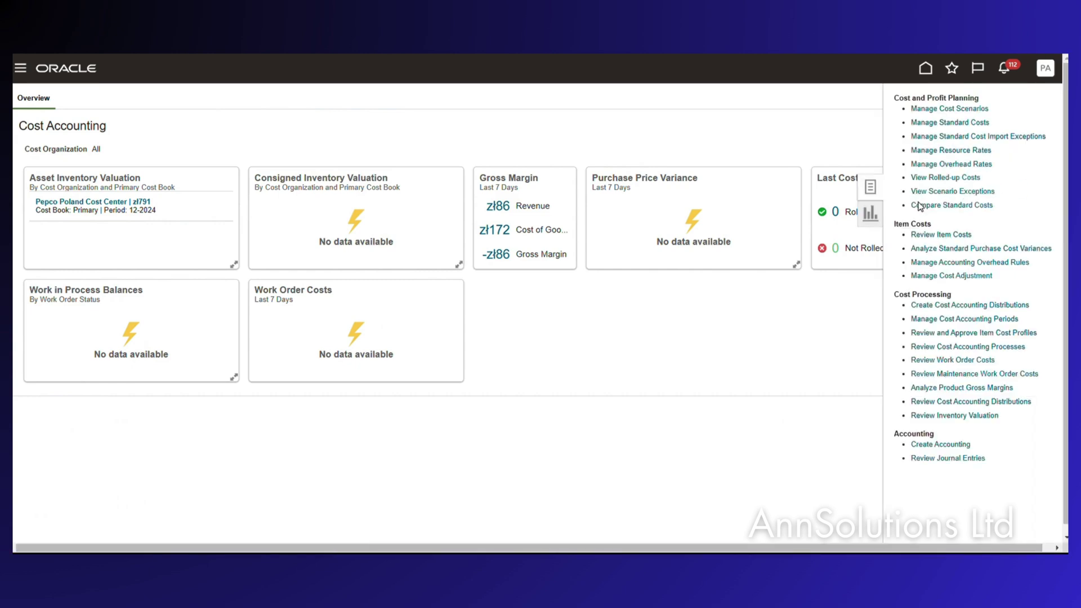
click(946, 319)
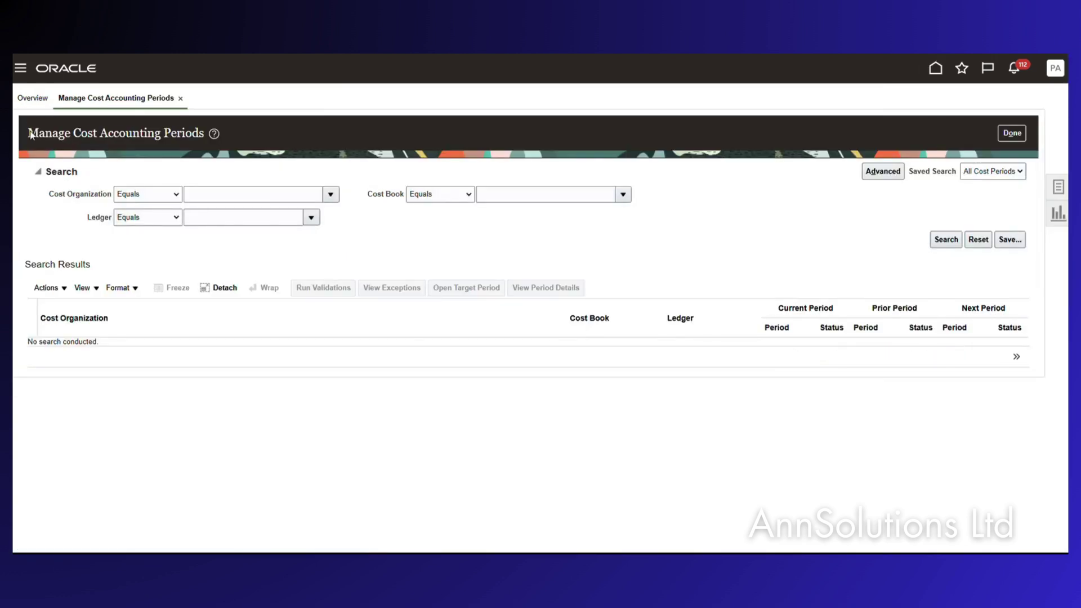
click(331, 194)
click(237, 251)
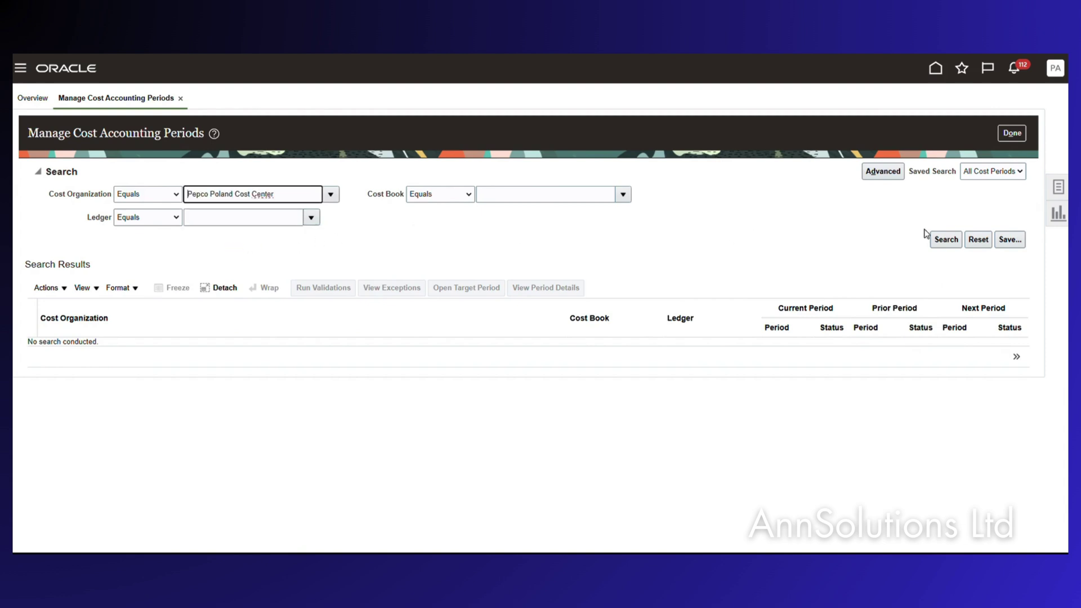
click(946, 241)
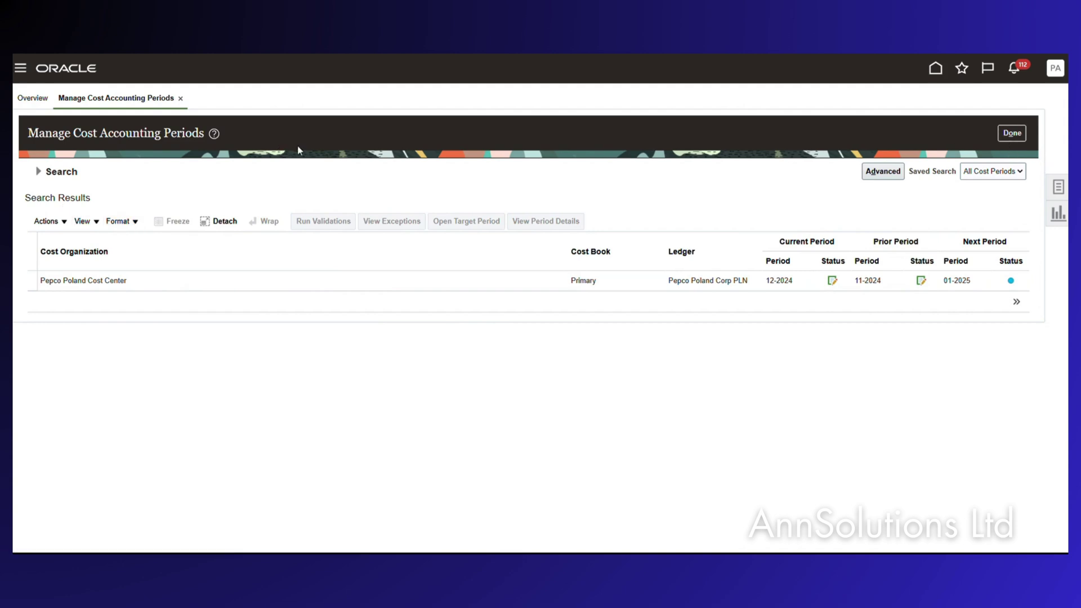
click(1012, 133)
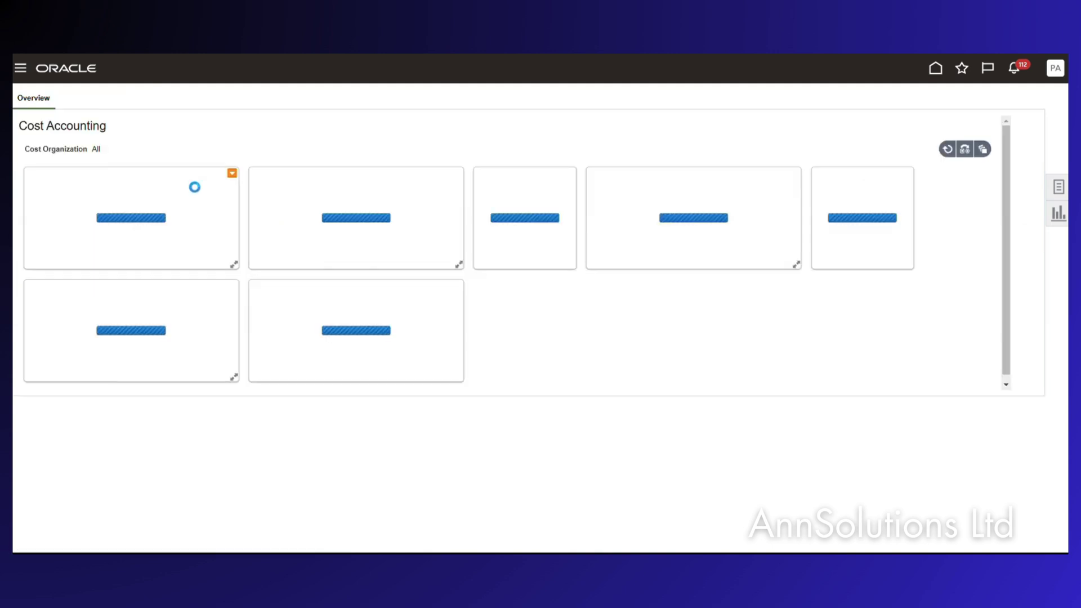
click(1057, 187)
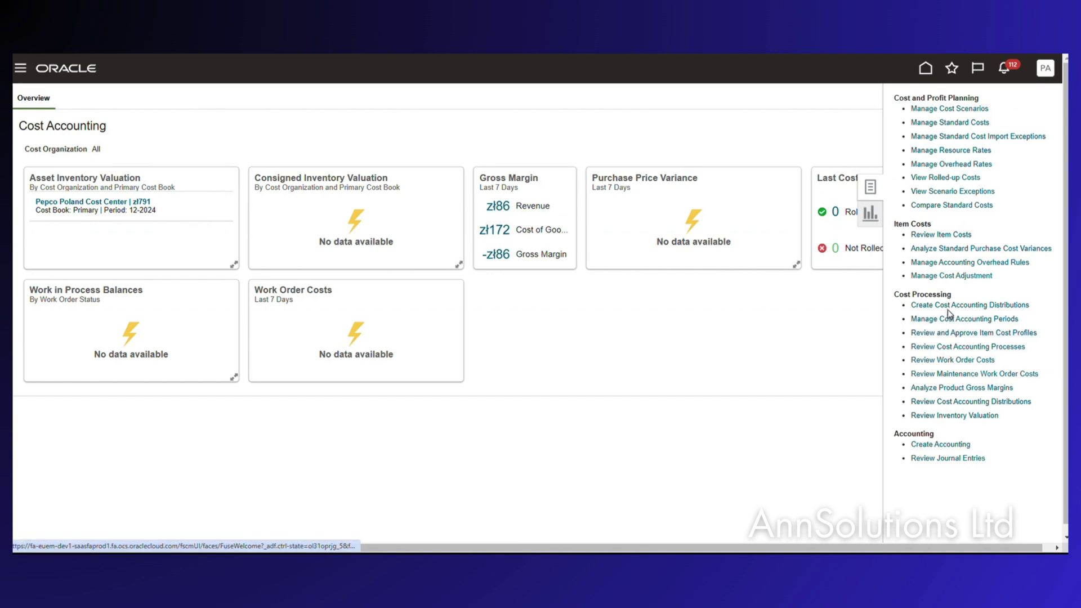
click(933, 333)
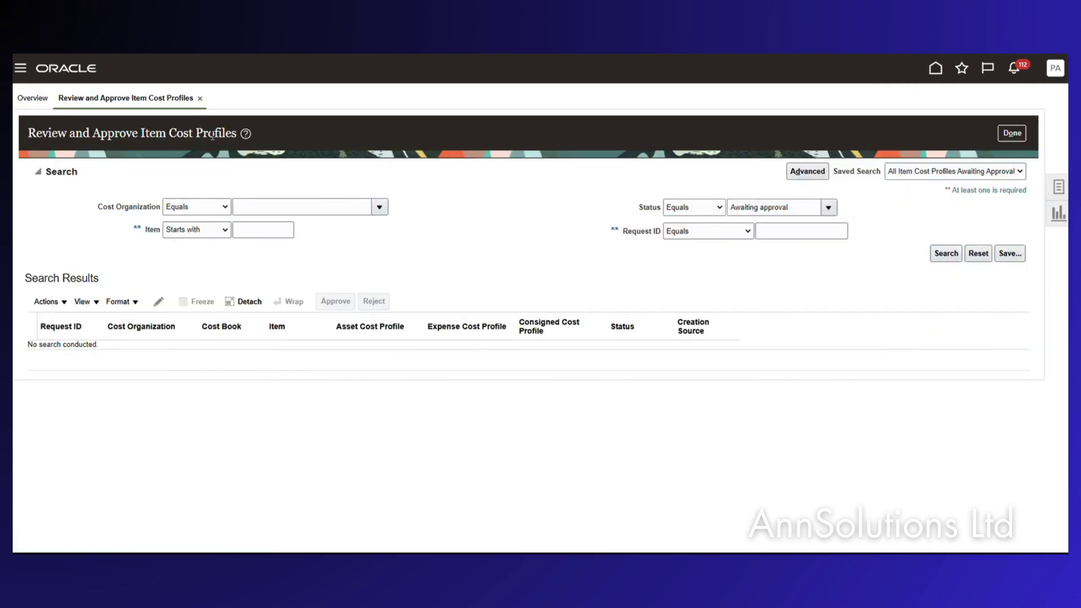
click(1011, 133)
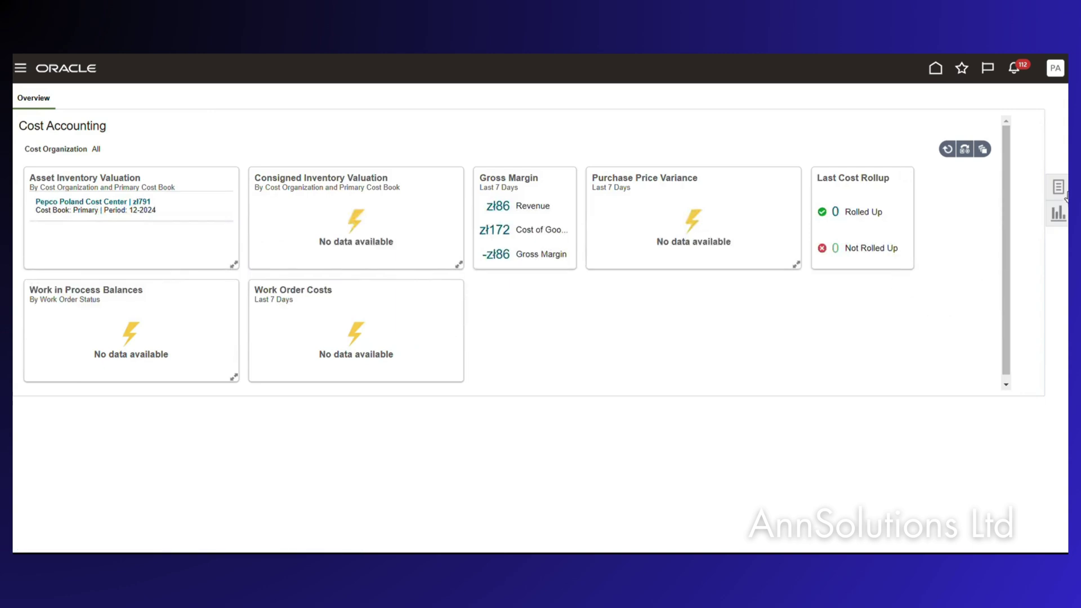
Open Review Cost Accounting Processes and search run control PolandCost, process ID 2090259, with Message Type set to All.
click(1050, 189)
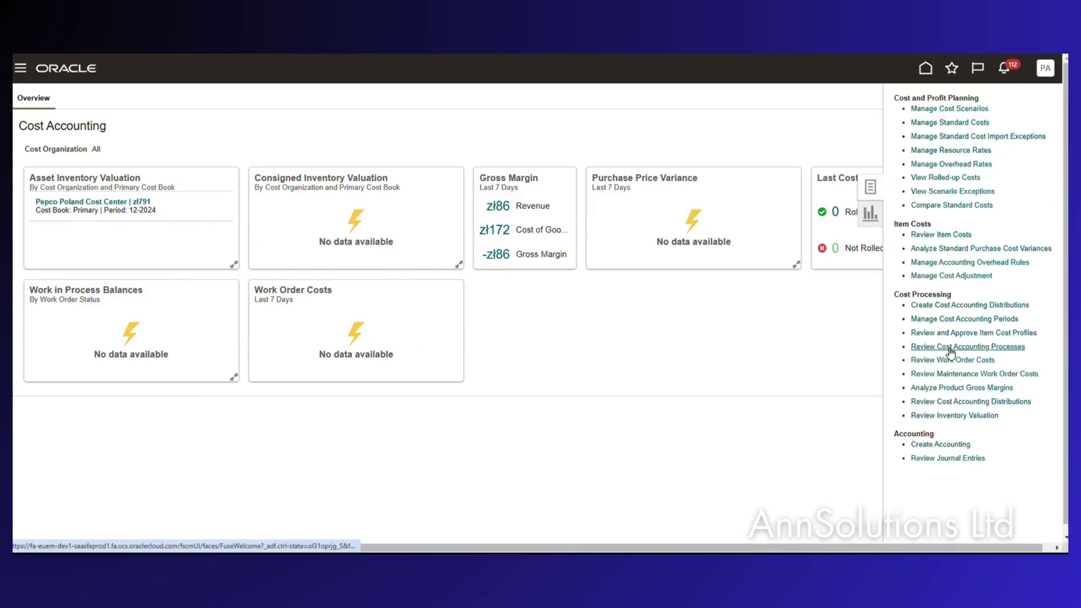
click(934, 349)
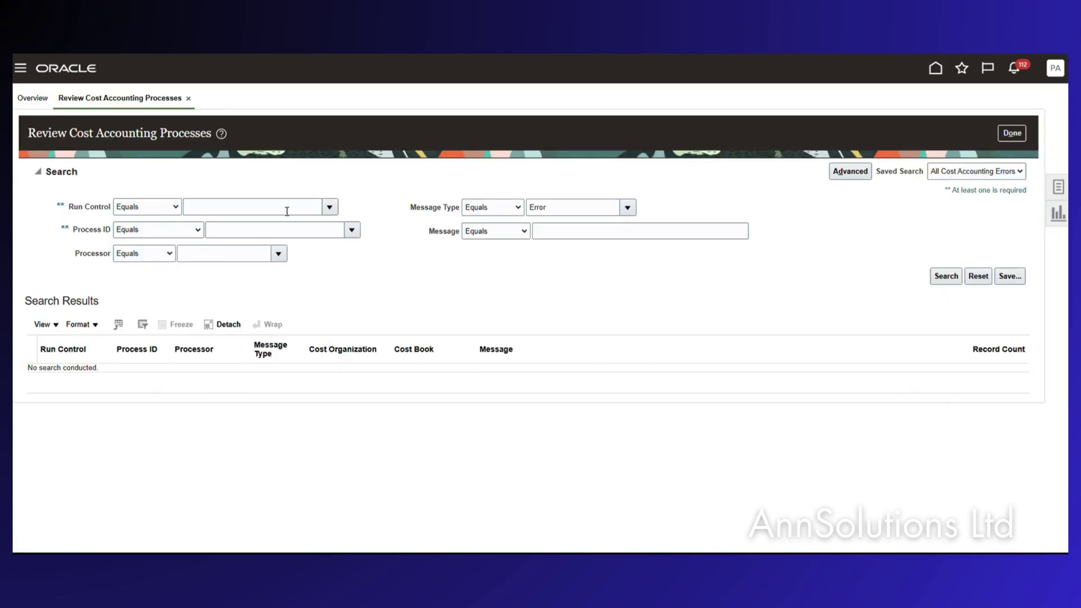
click(329, 207)
click(205, 310)
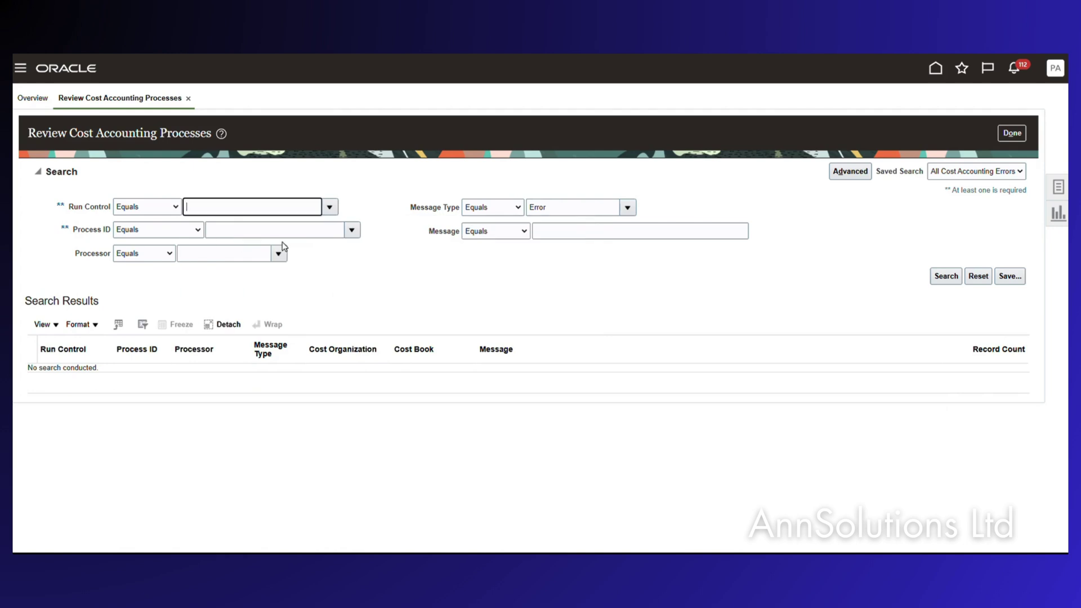
click(352, 231)
click(258, 271)
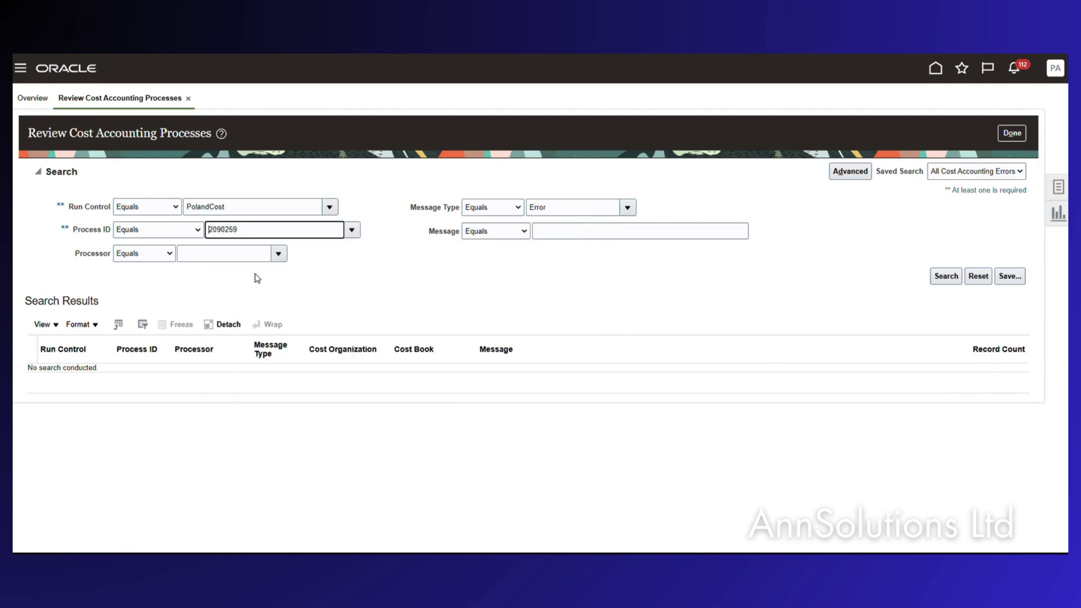
click(627, 207)
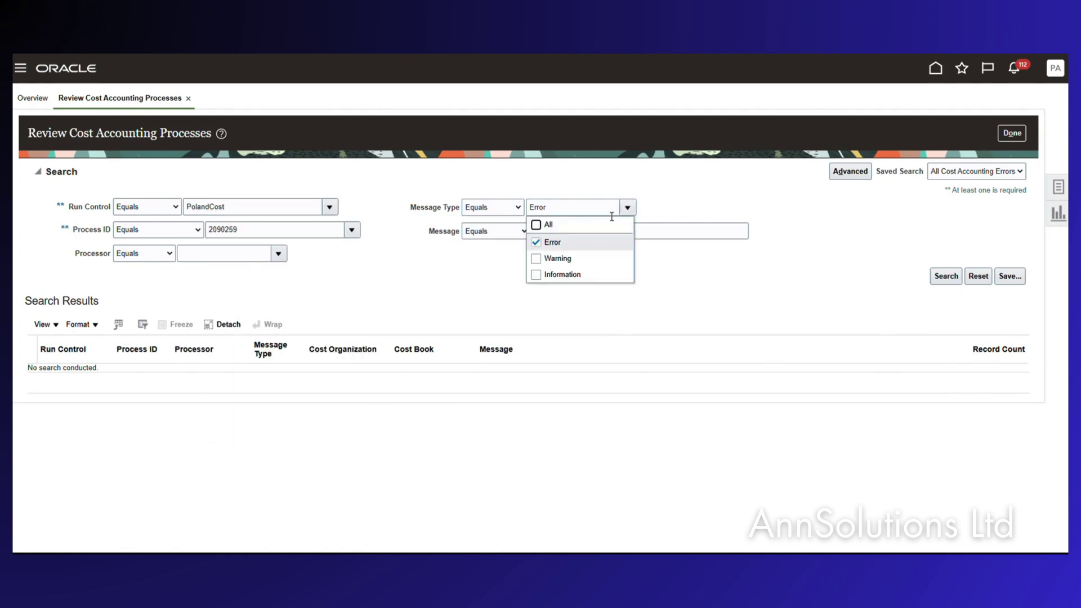
click(555, 226)
click(946, 275)
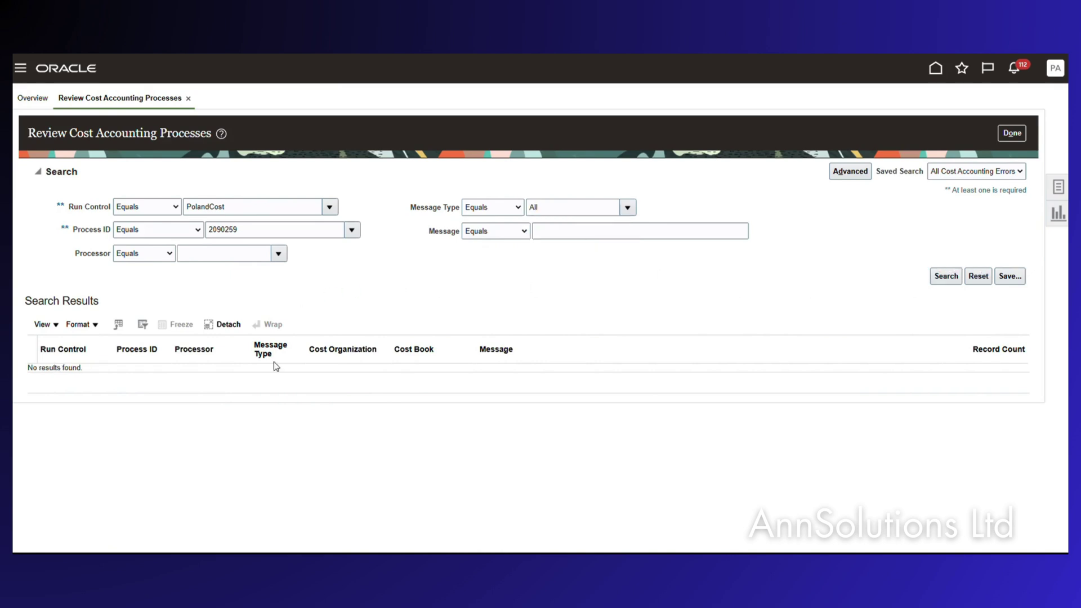
click(70, 367)
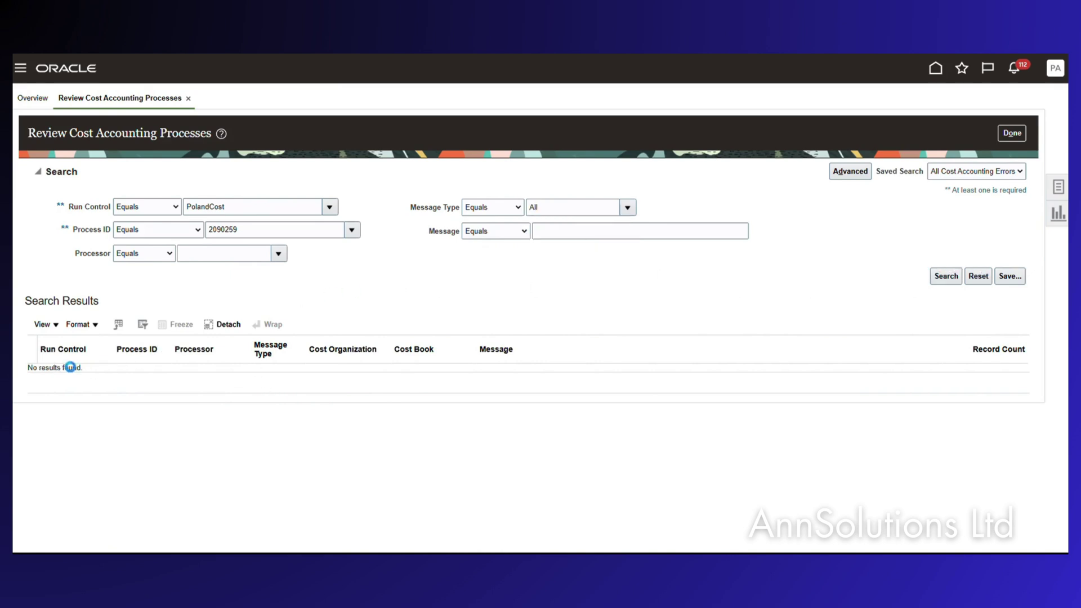
Clear the Process ID search value and close Review Cost Accounting Processes.
click(251, 229)
double_click(252, 229)
key(BackSpace)
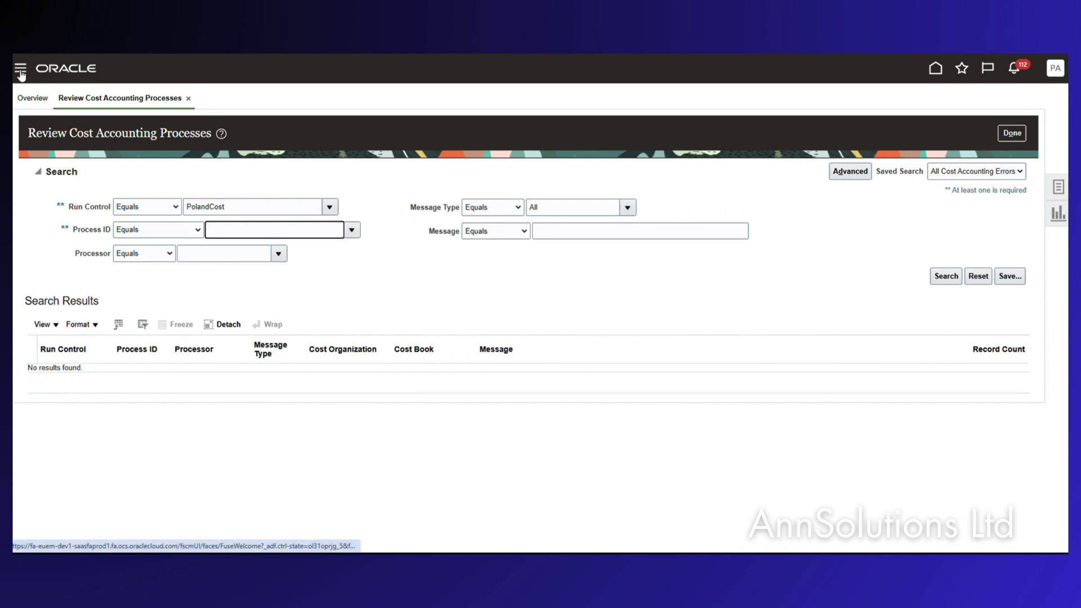
click(1011, 136)
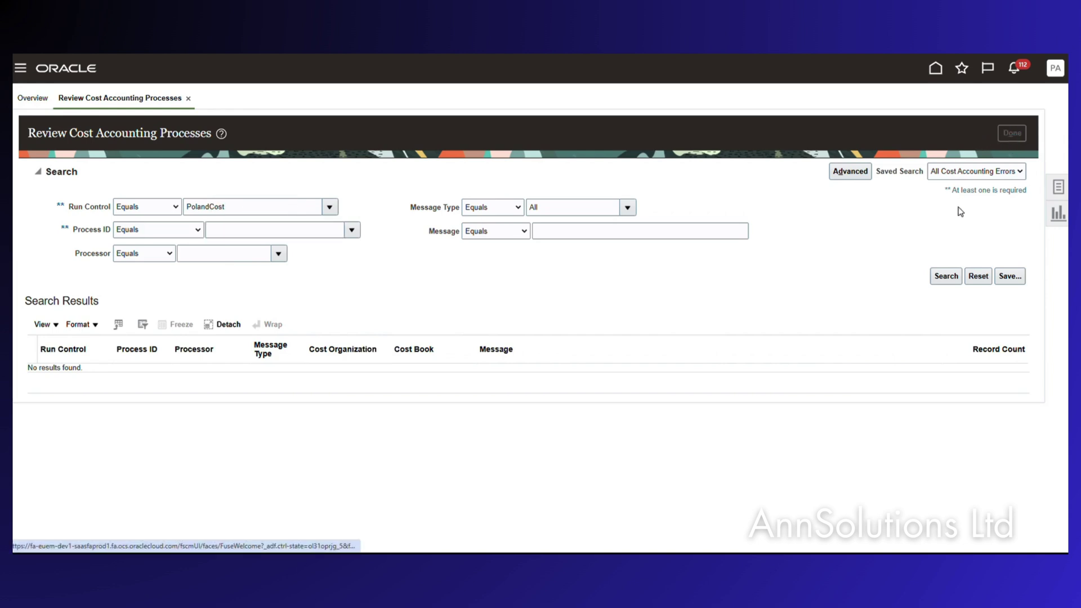
Open Create Cost Accounting Distributions, search for run controls starting with Poland, and select PolandCost.
click(1058, 187)
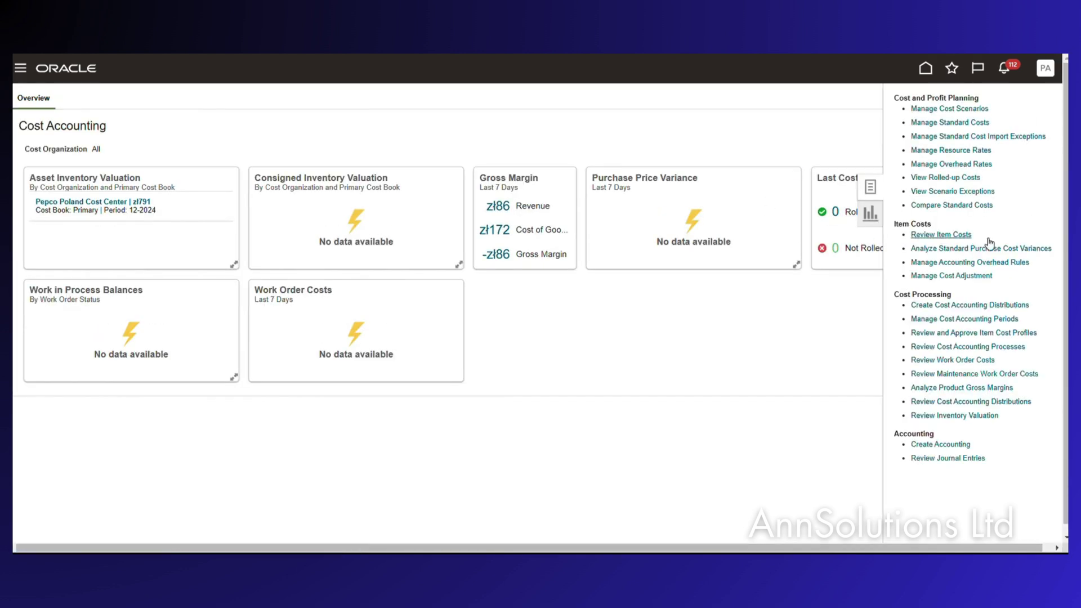
click(913, 304)
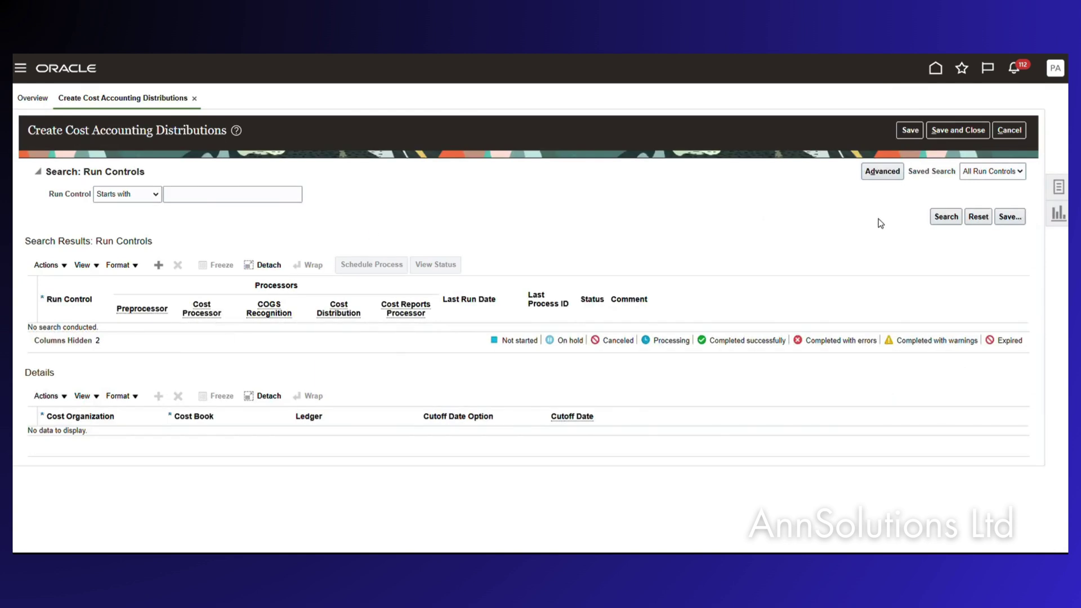
click(48, 172)
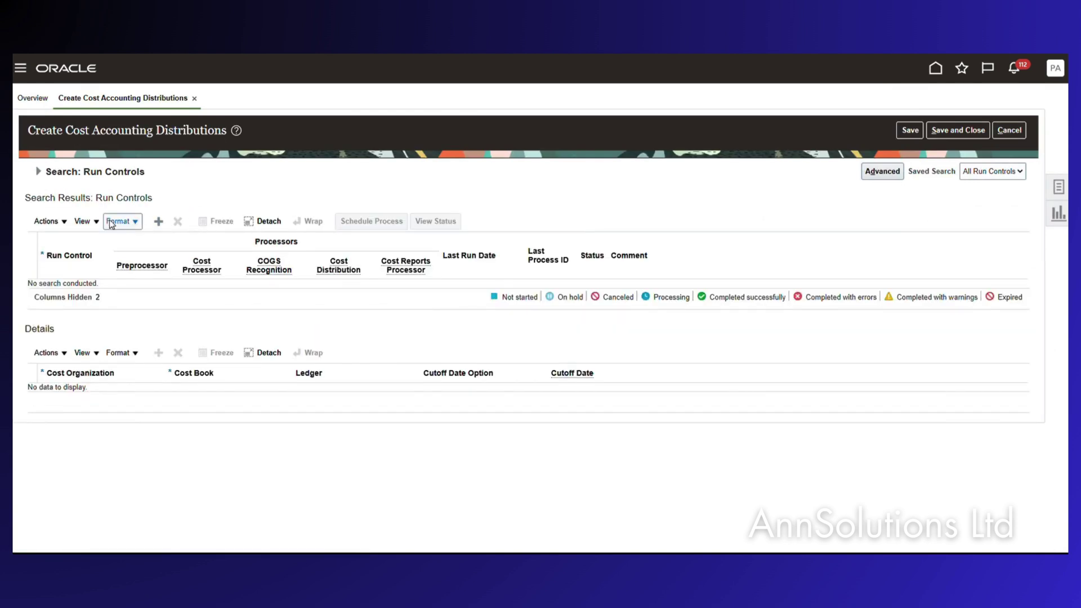
click(38, 172)
click(210, 189)
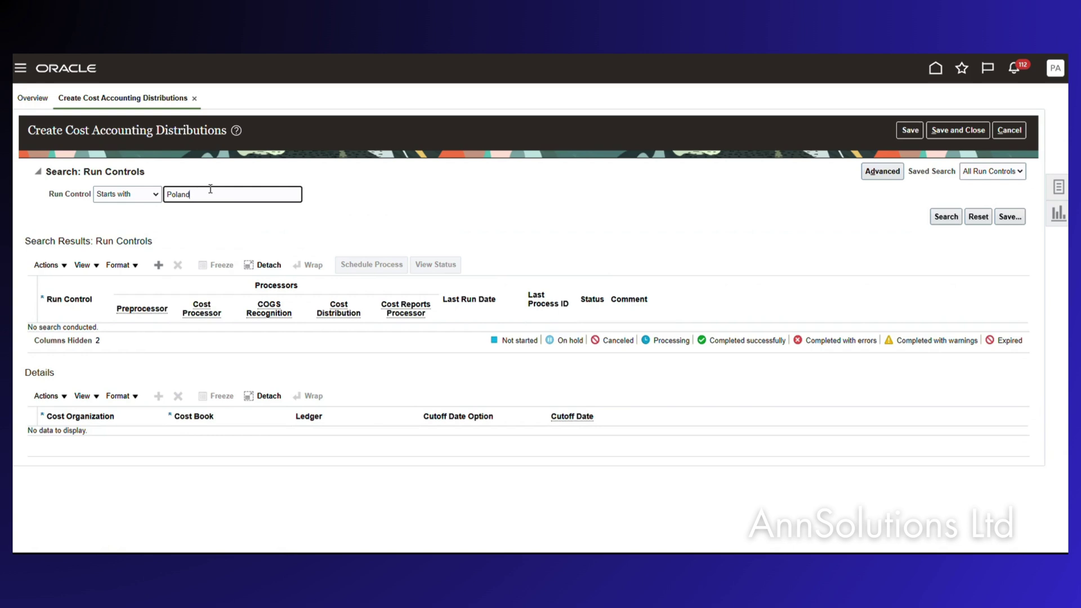
key(Return)
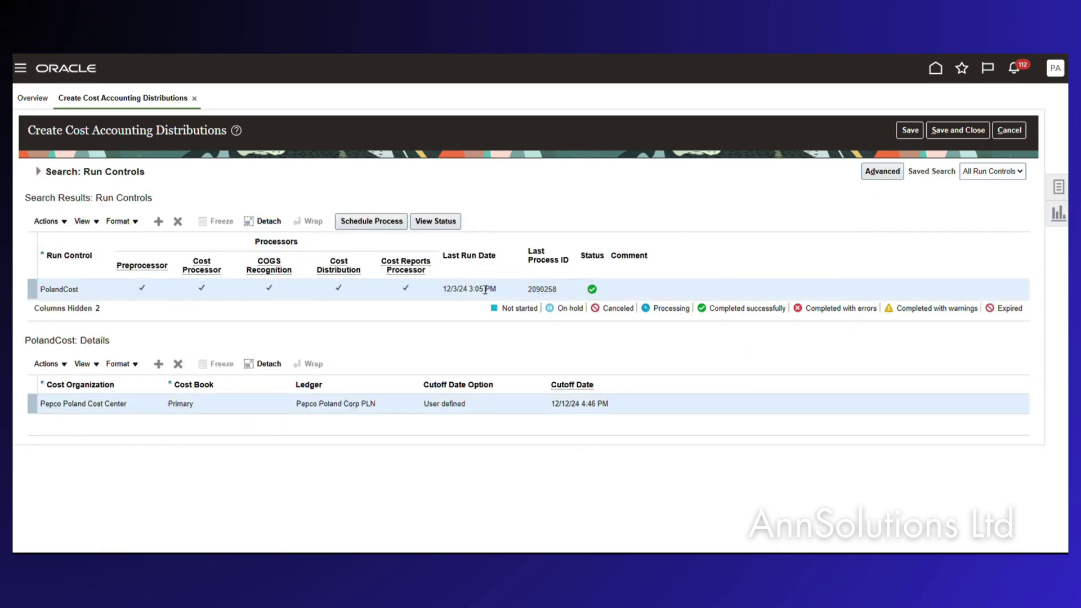
click(565, 291)
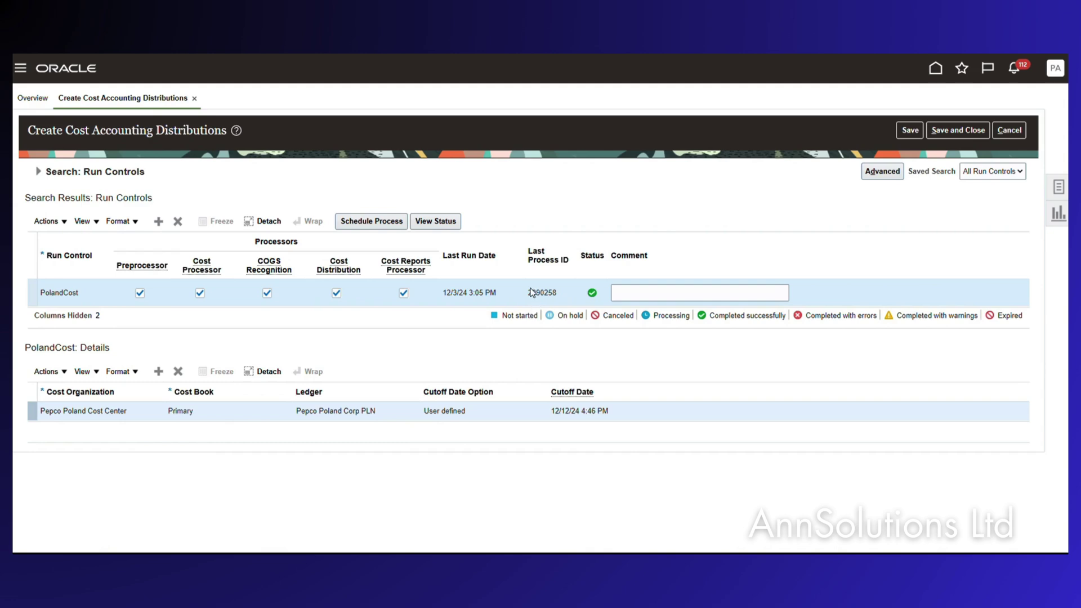
View the PolandCost run status, copy its process ID, check the processor details, and leave the run controls page.
click(436, 221)
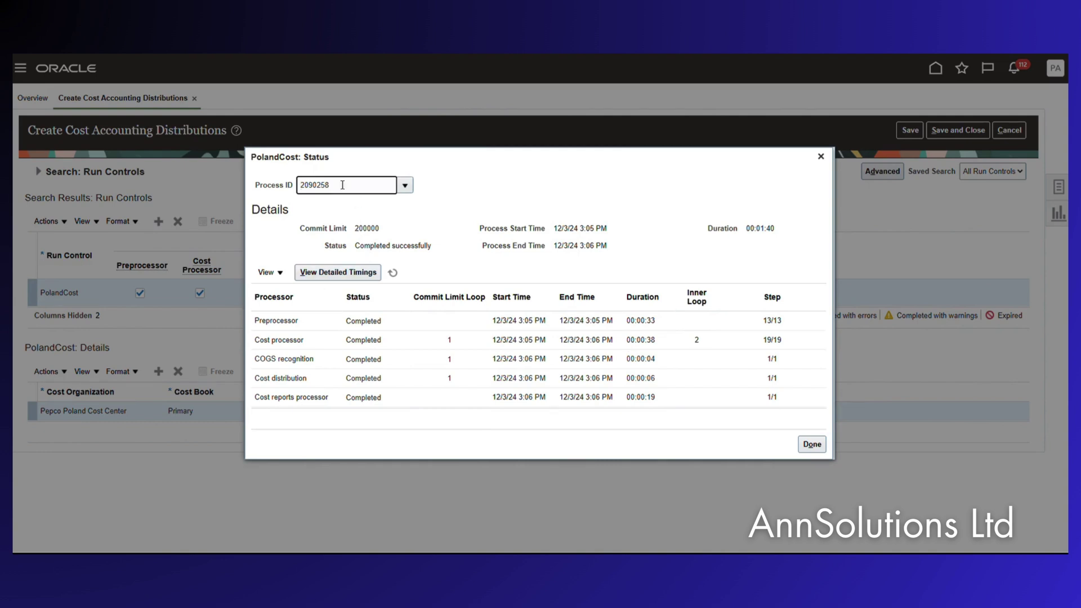
key(ctrl+a)
click(811, 444)
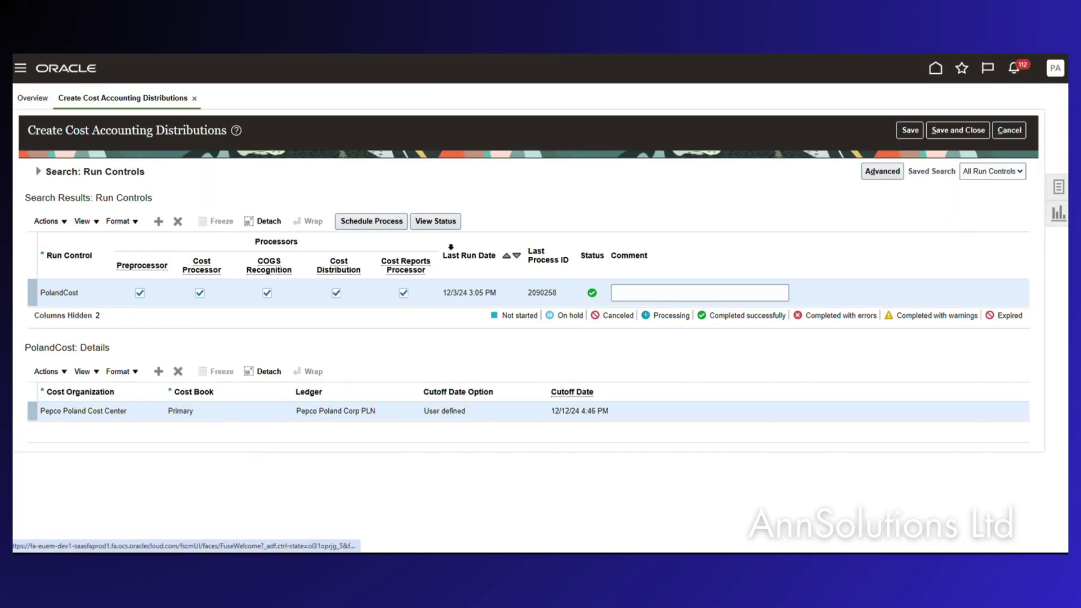
click(437, 225)
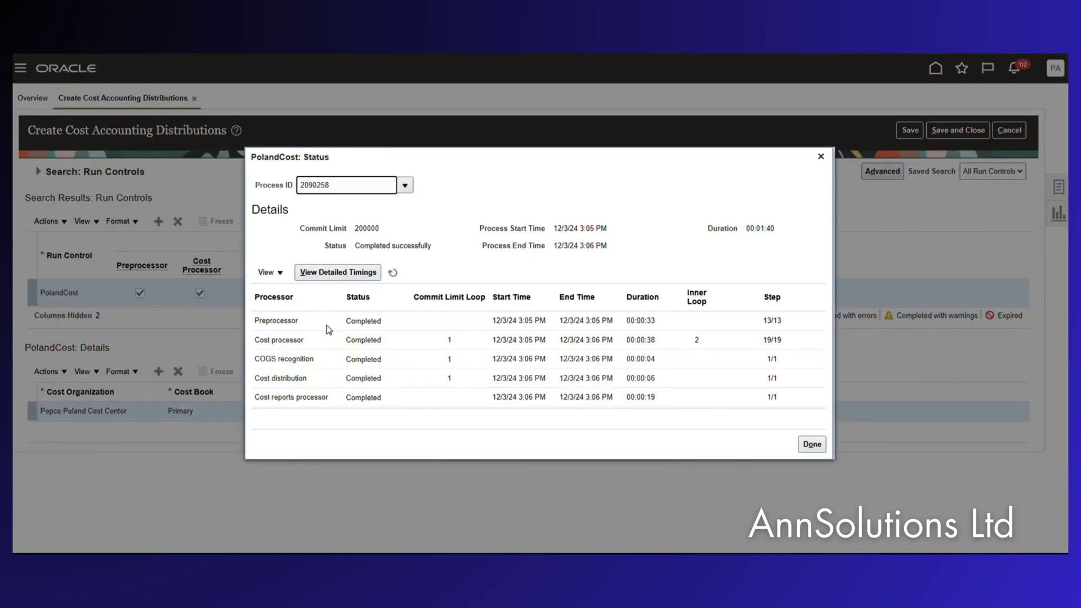
click(821, 156)
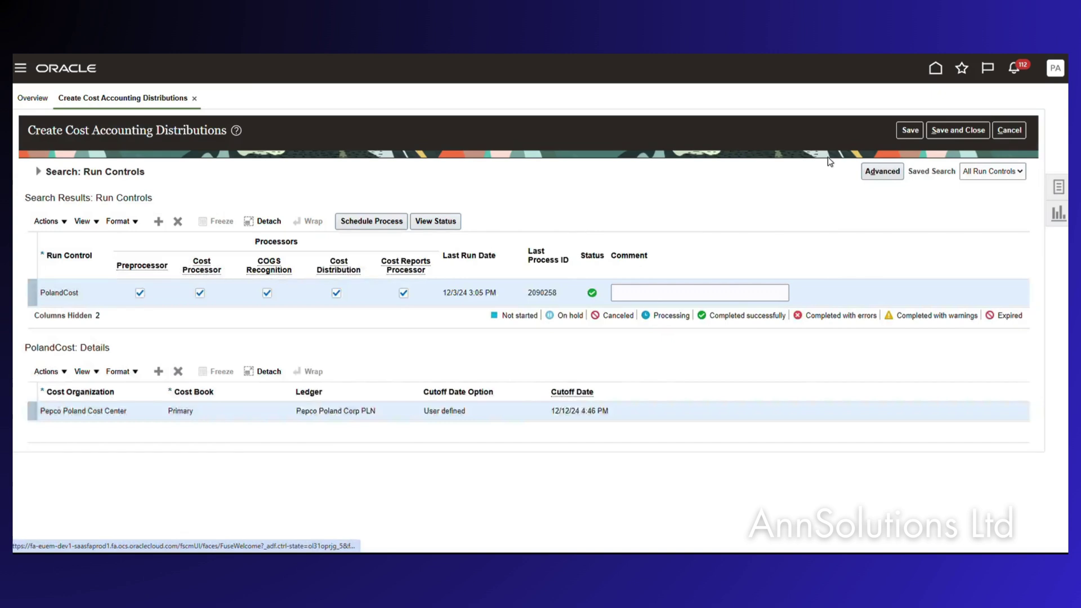
click(1009, 130)
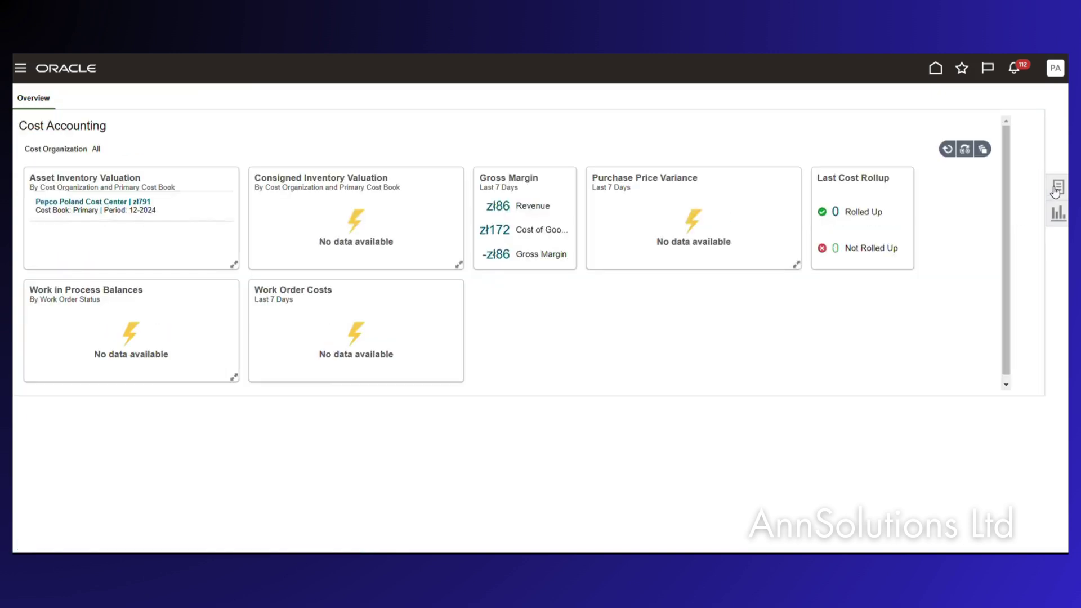
Open Review Cost Accounting Processes and set the search criteria to run control PolandCost and Message Type All.
click(1059, 186)
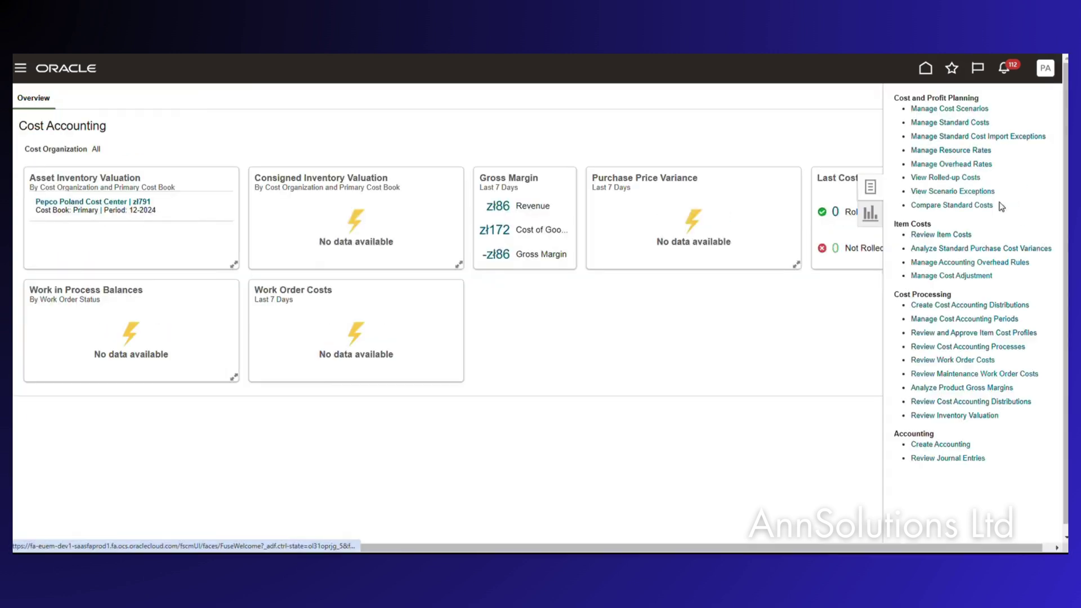
click(957, 347)
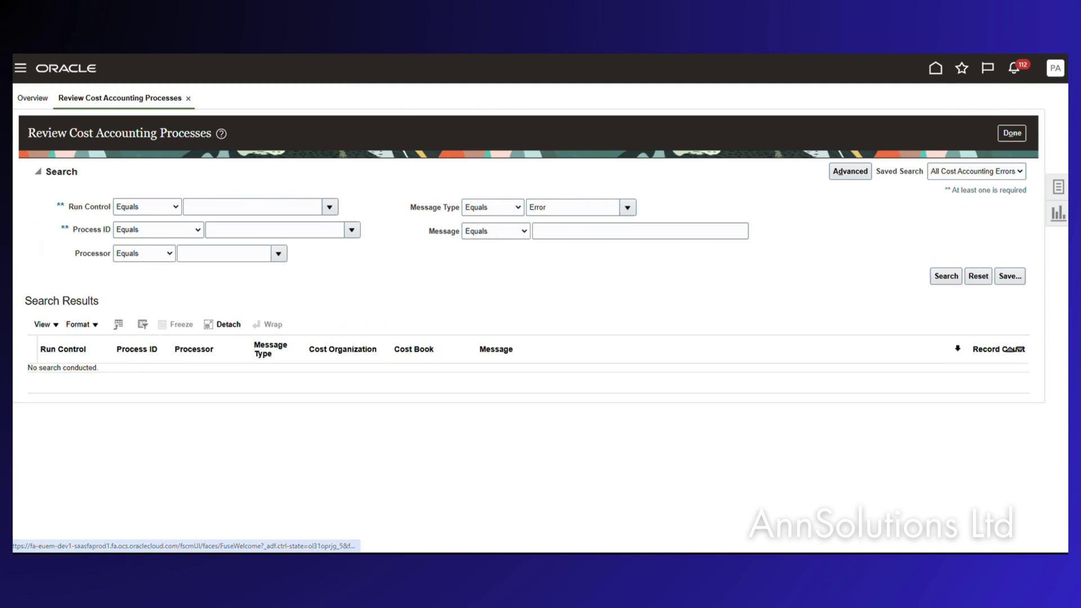
click(329, 206)
click(225, 244)
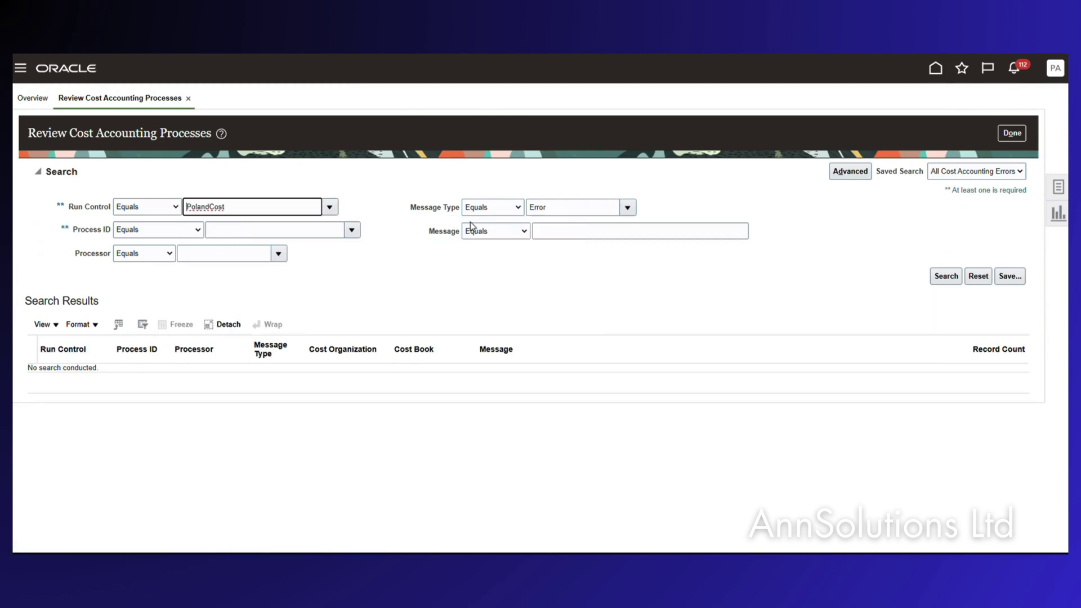
click(627, 207)
click(534, 222)
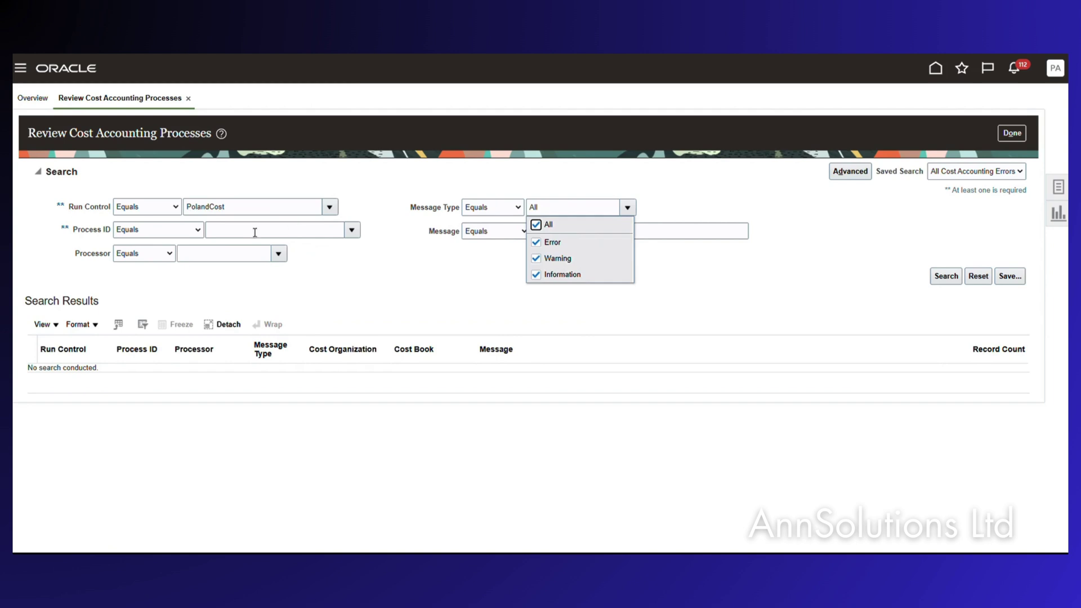
Search for process ID 2090258, examine the processing messages, and close the review.
click(239, 230)
text(009056)
key(Tab)
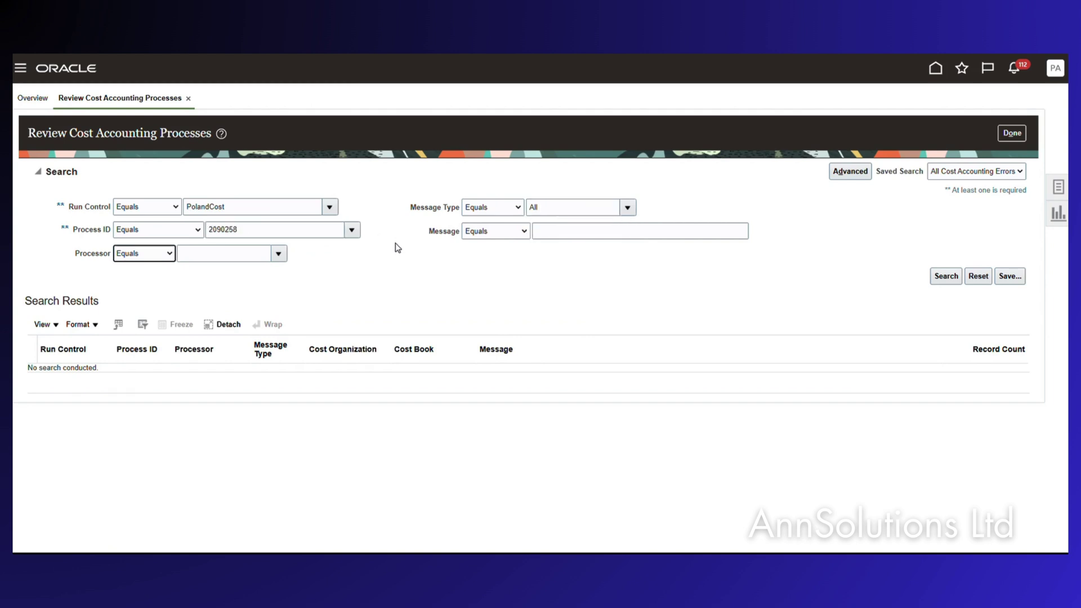
click(946, 276)
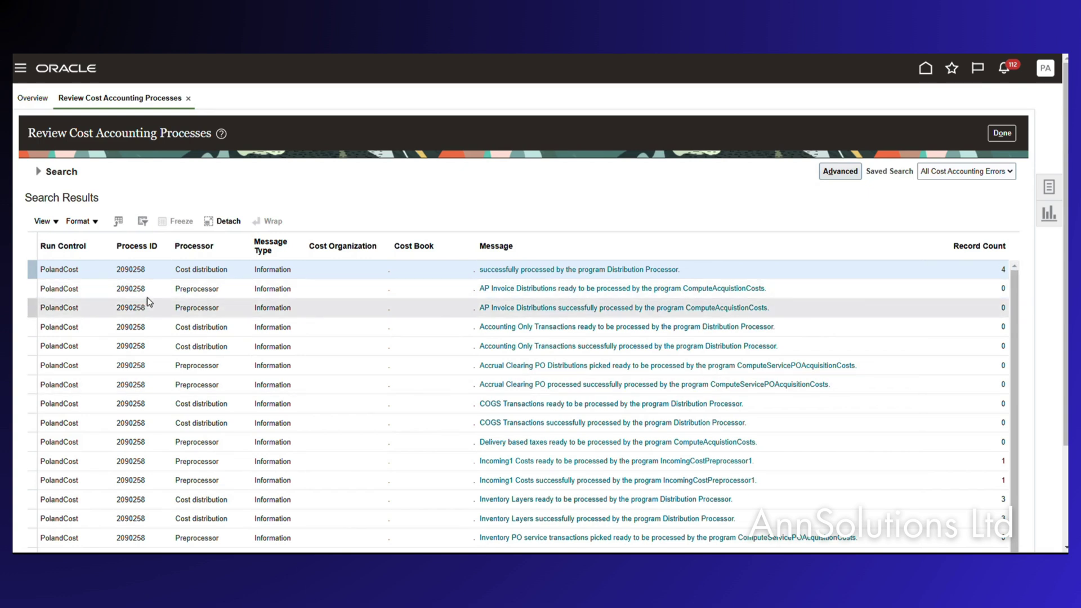
click(1001, 134)
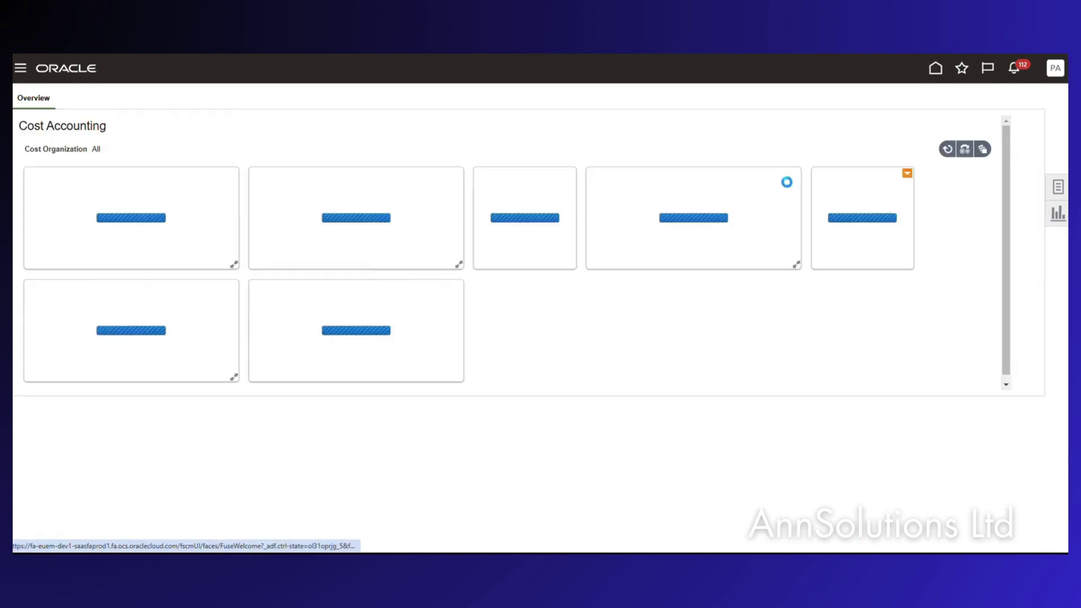
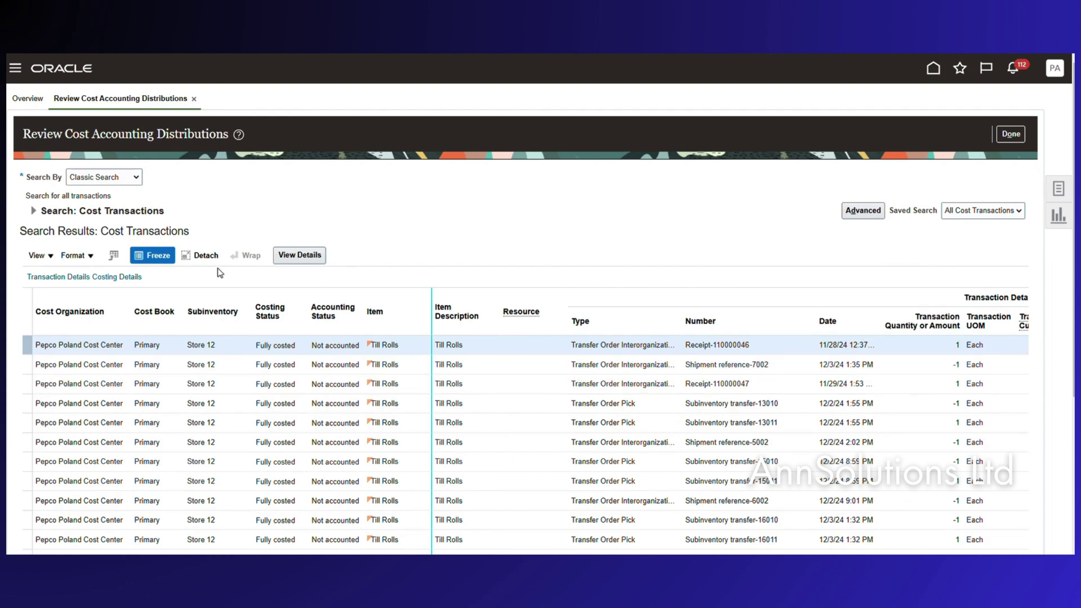
Search the Pepco Poland Cost Center cost transactions with a more recent on-or-after Transaction Date and examine the Till Rolls transactions' costing and accounting statuses.
click(34, 210)
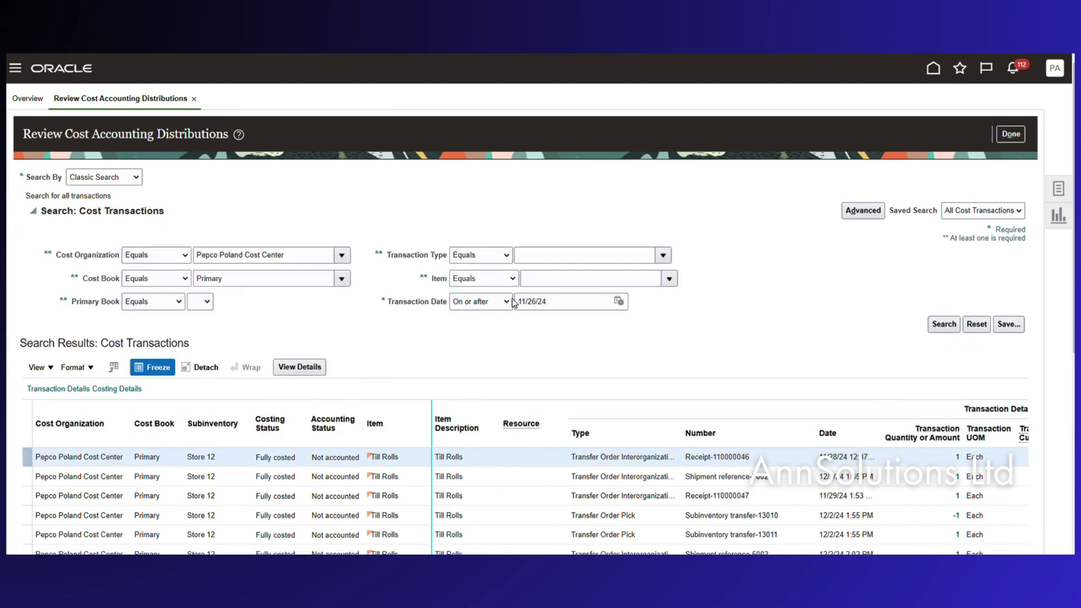
click(567, 305)
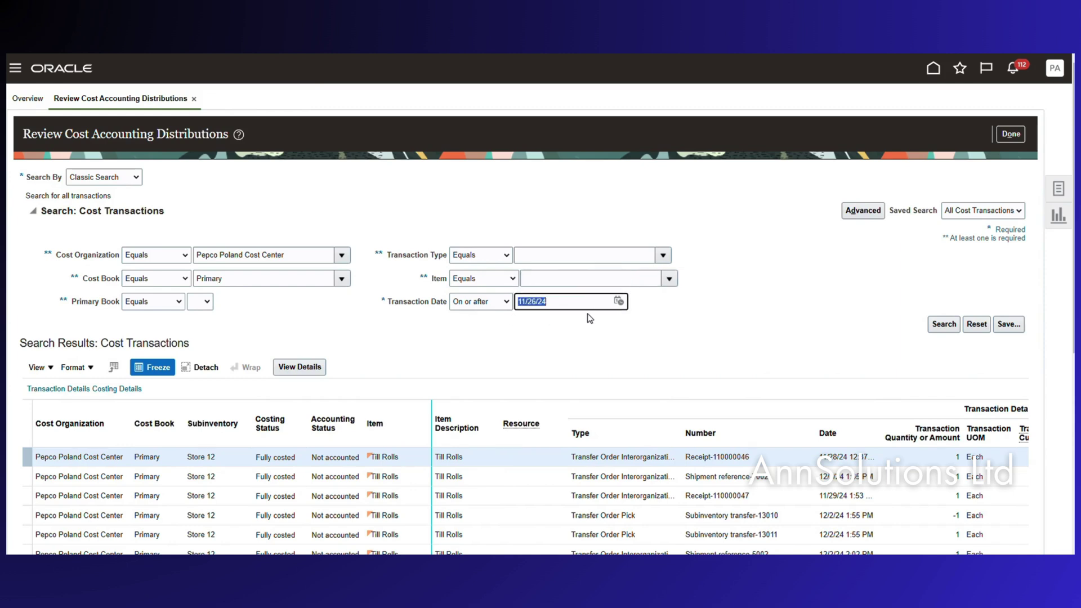
text(1)
click(945, 324)
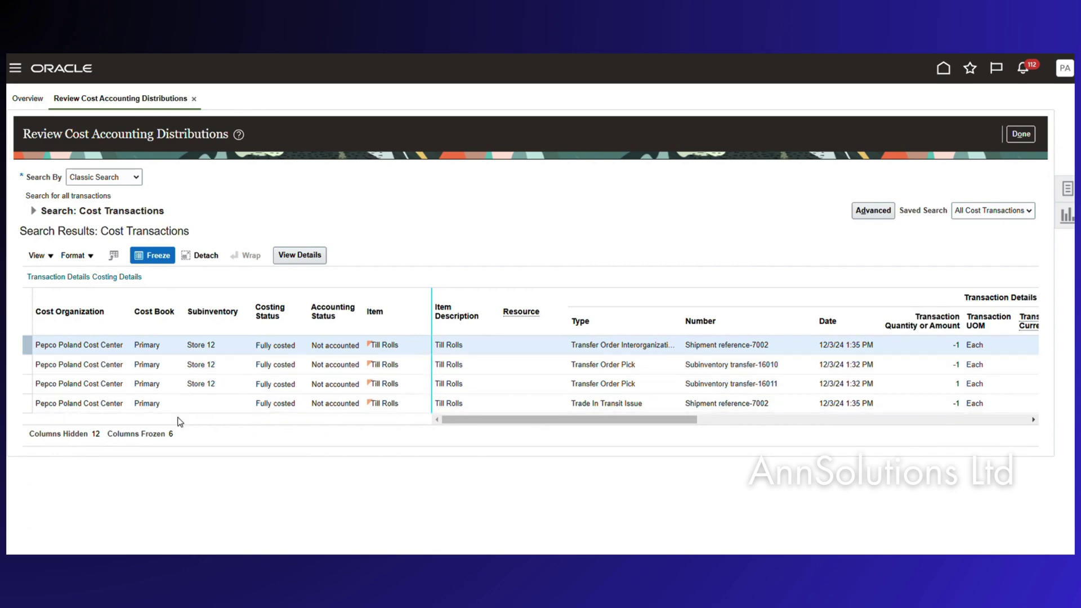
mouse_move(529, 420)
mouse_down()
mouse_move(678, 426)
mouse_move(495, 427)
mouse_move(529, 426)
mouse_up()
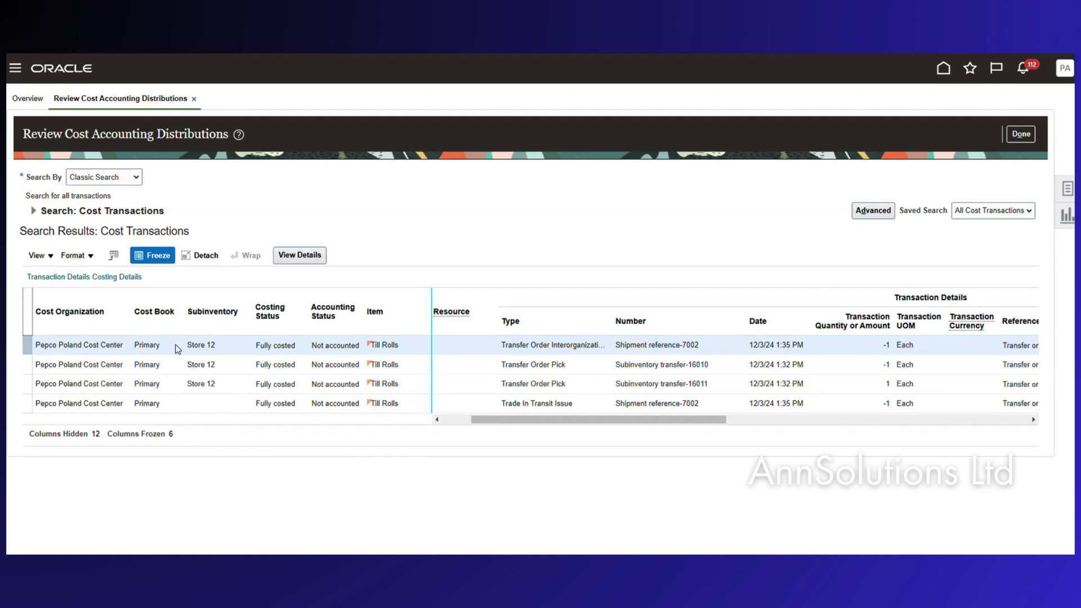
View the details and cost distributions of the Trade In Transit Issue Till Rolls transaction, and close the cost accounting distributions review.
click(186, 403)
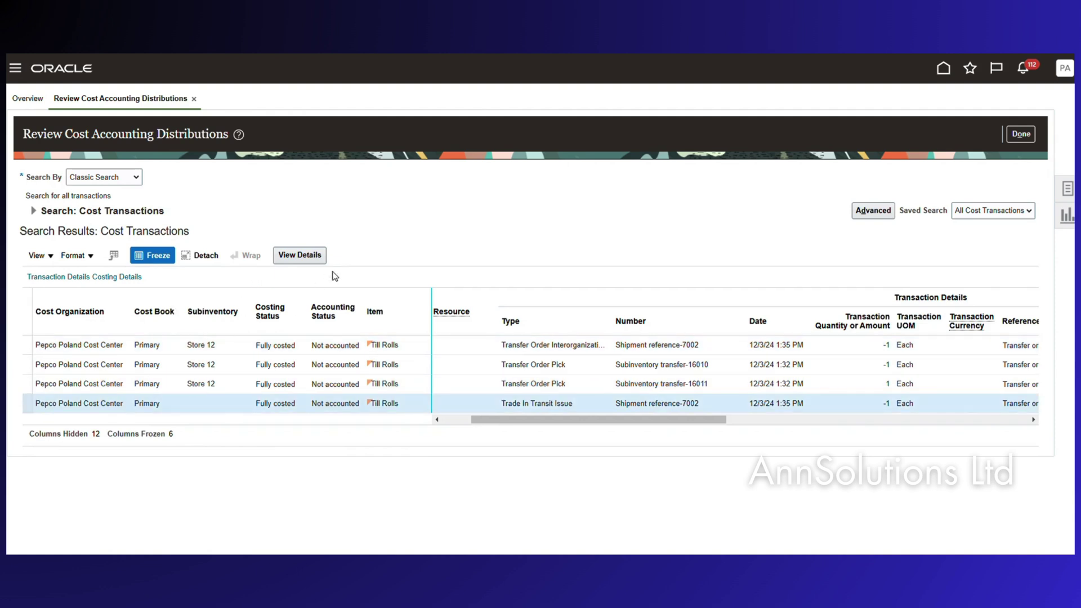
click(307, 257)
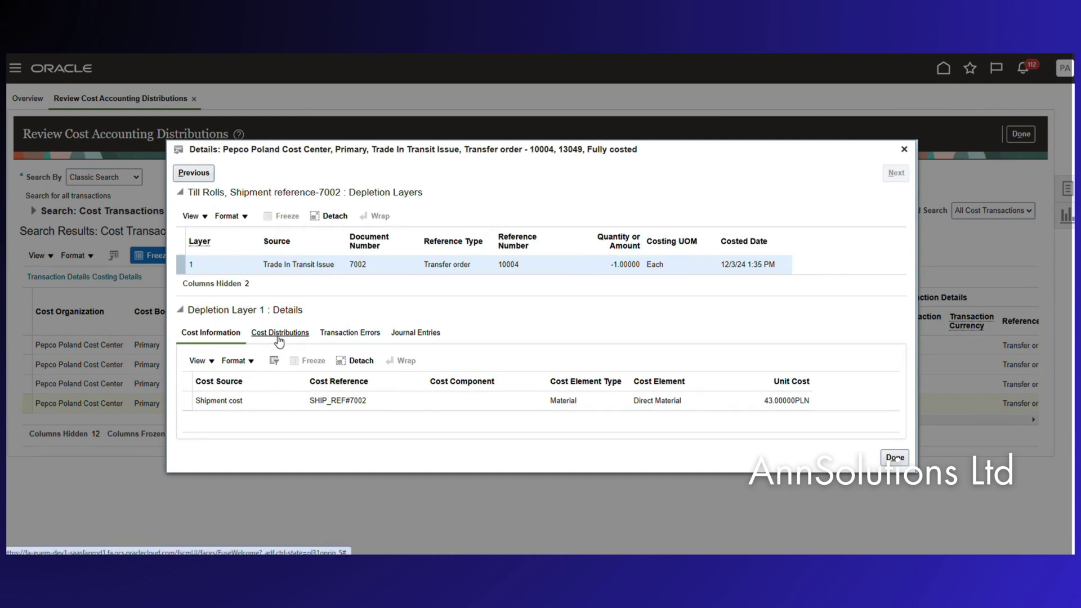
click(280, 334)
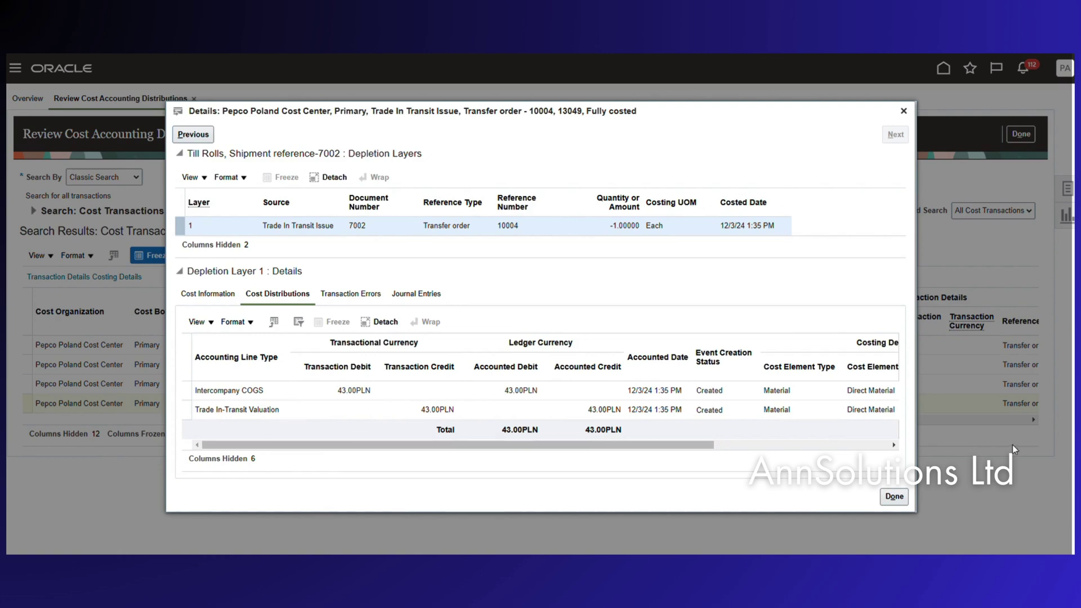
click(894, 496)
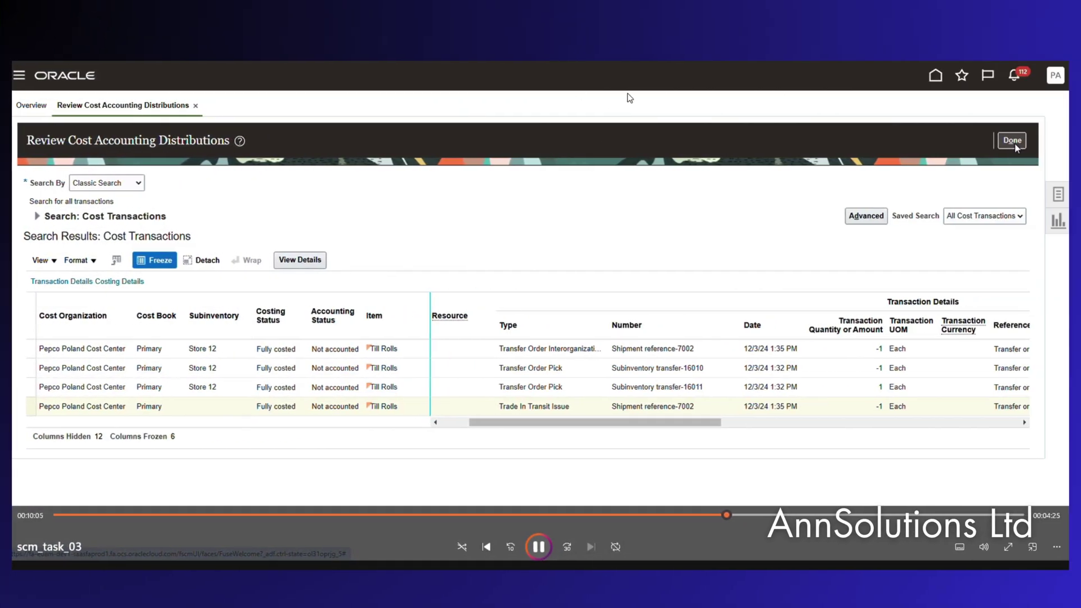
click(1012, 141)
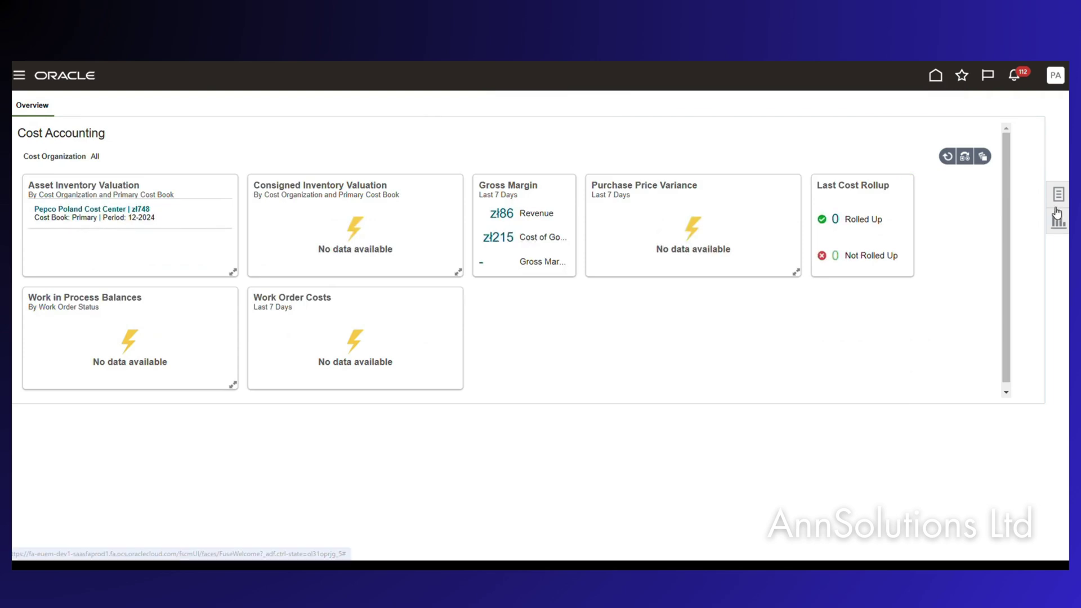
Leave Cost Accounting for the Receipt Accounting work area and open the Create Receipt Accounting Distributions process.
click(1057, 195)
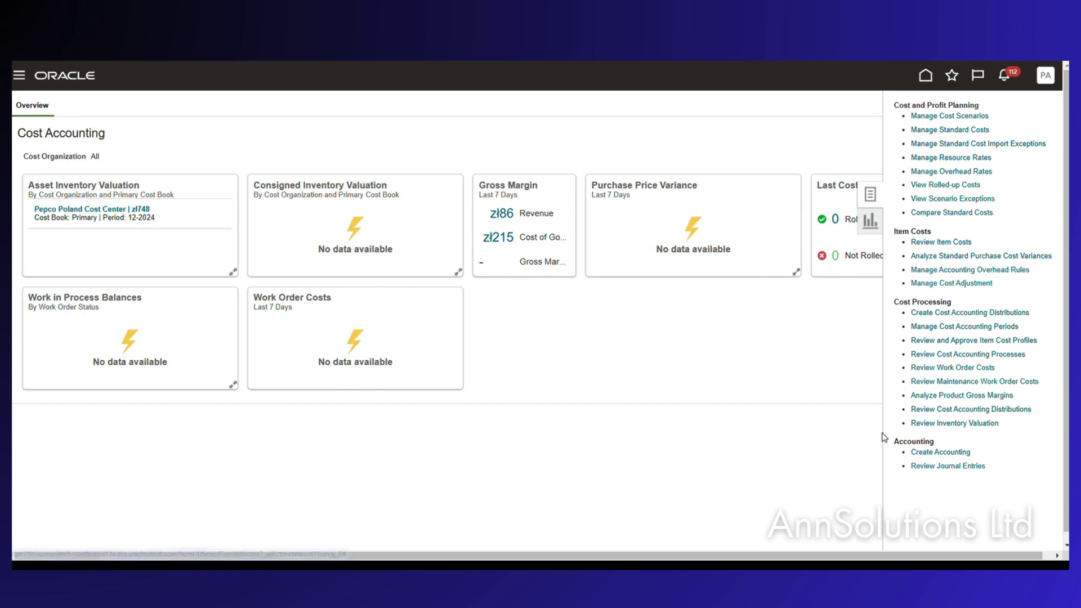
click(732, 137)
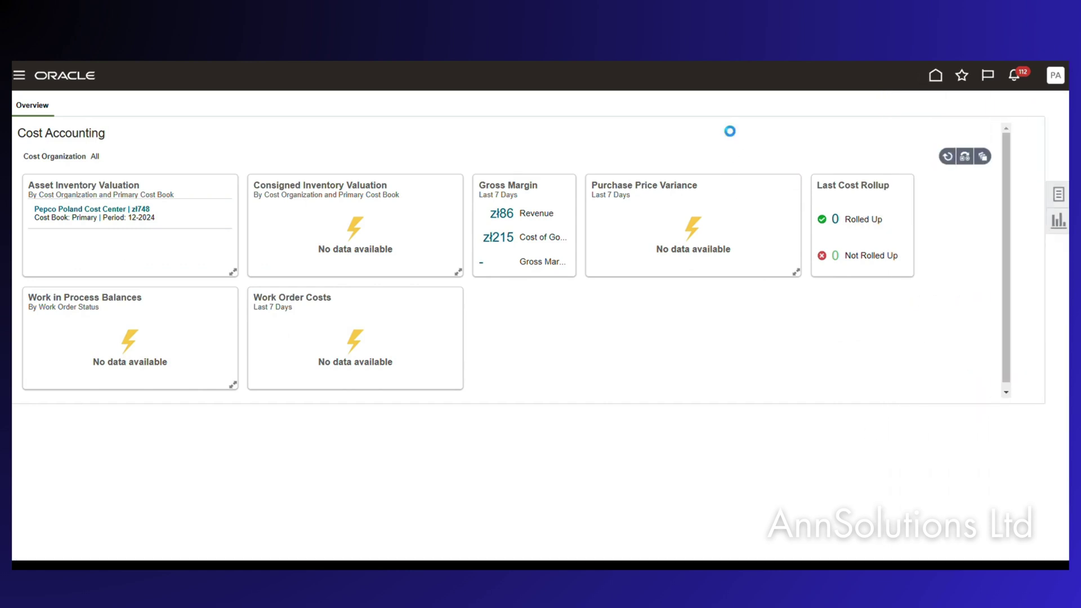
click(935, 79)
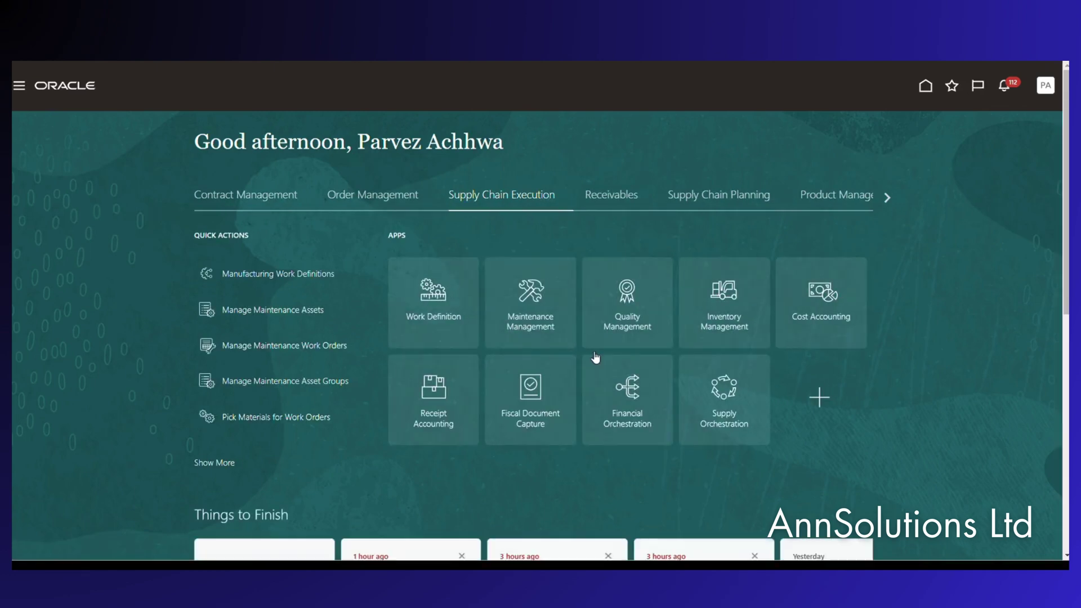
click(438, 395)
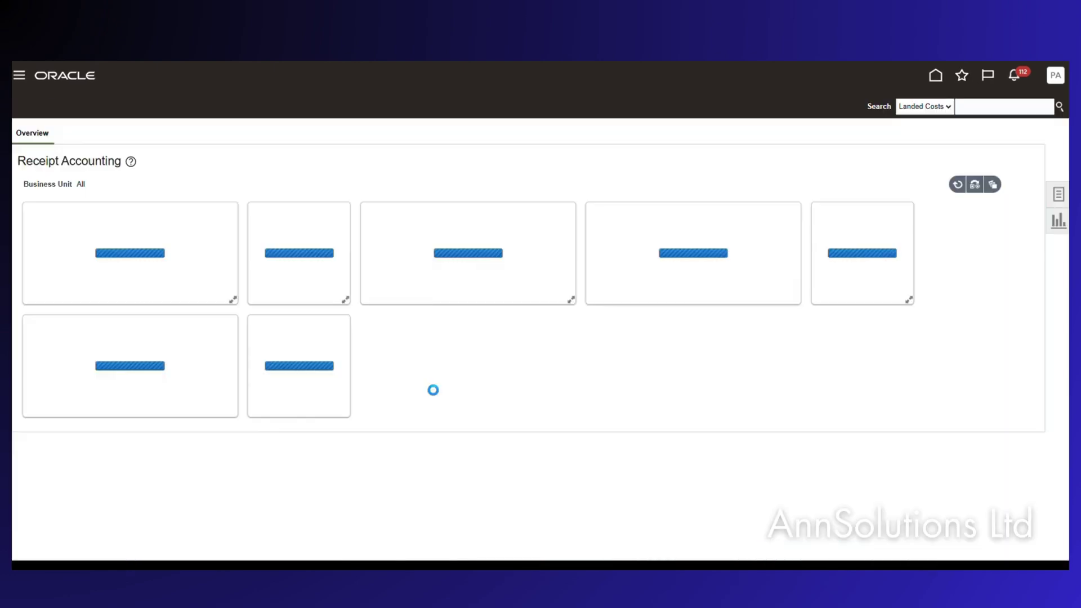
click(1057, 195)
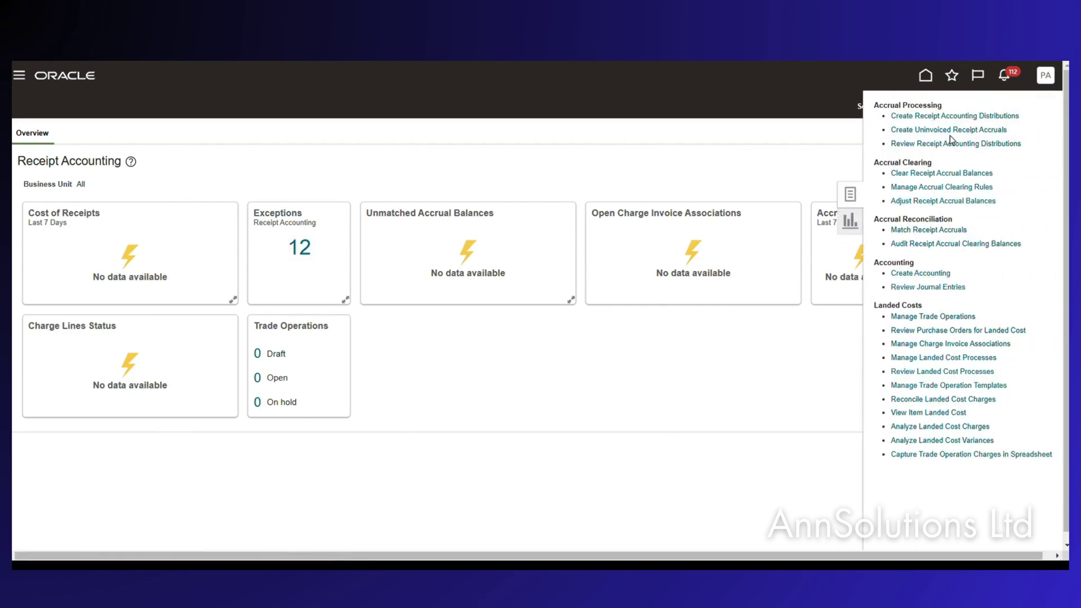
click(926, 115)
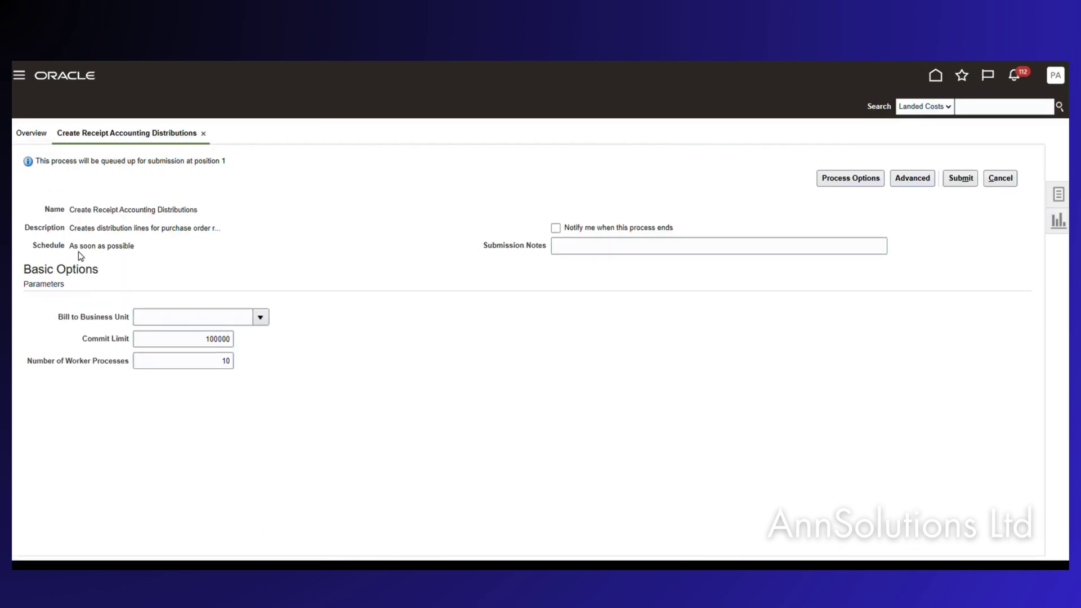
Try to find the Bill to Business Unit by searching for Pepco Ital, cancel the search, and clear the entry.
click(153, 319)
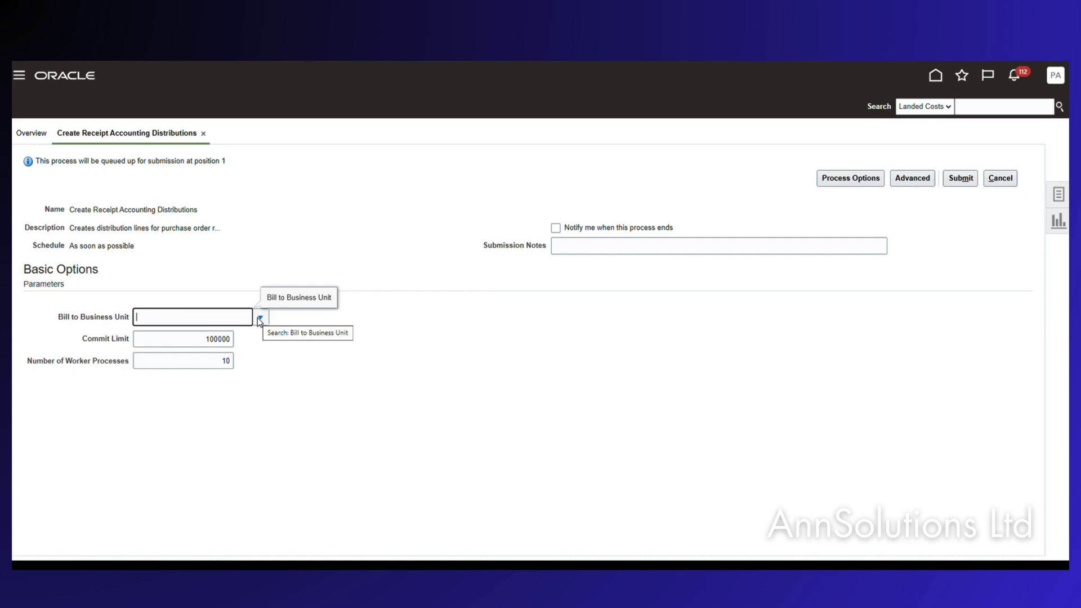
text(P)
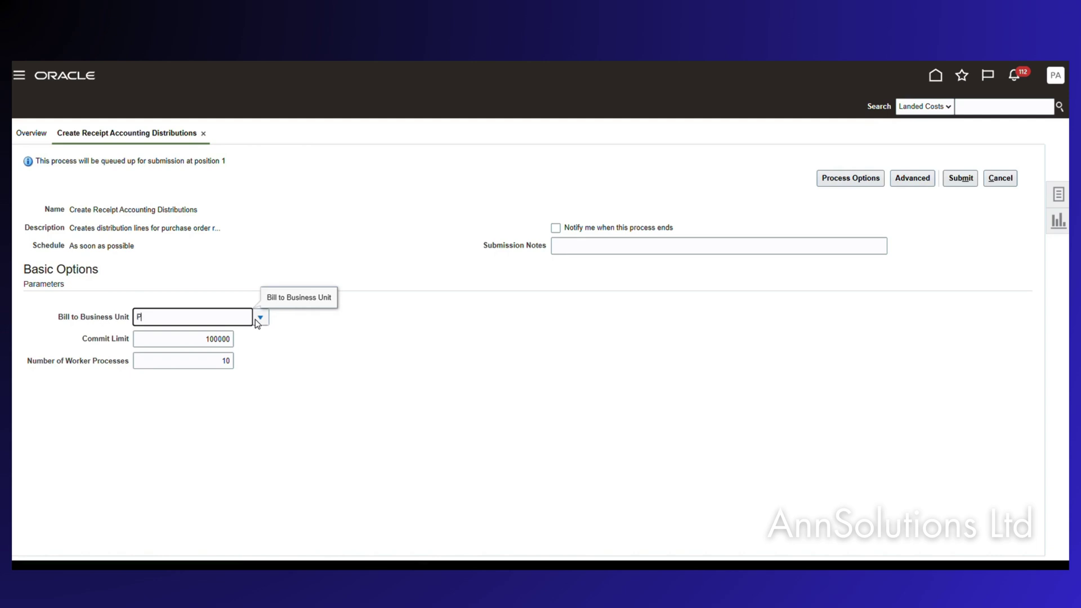
text(epco Ital)
key(Tab)
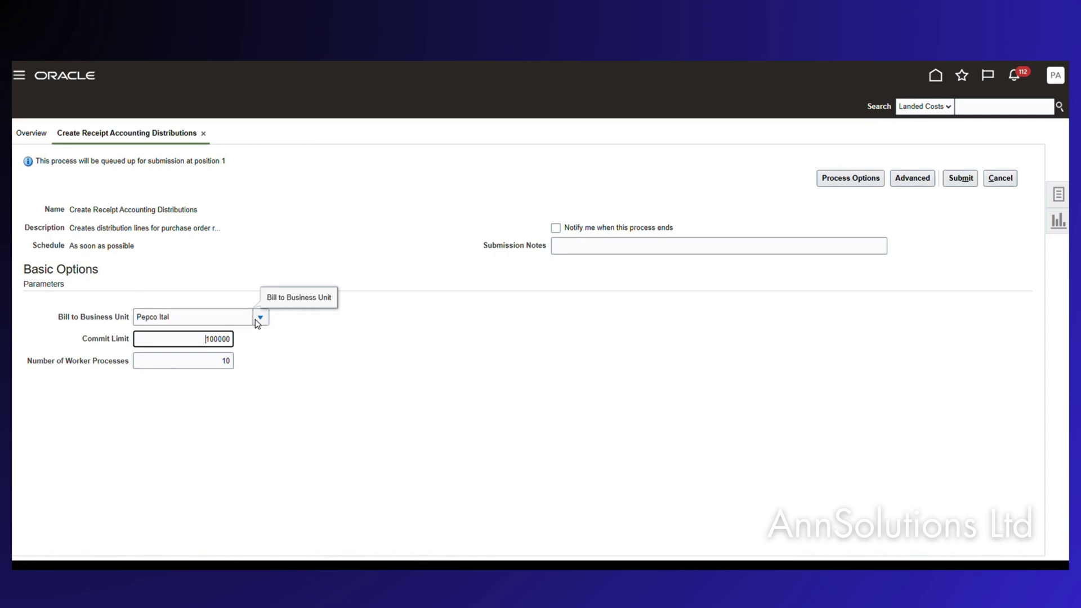
click(260, 318)
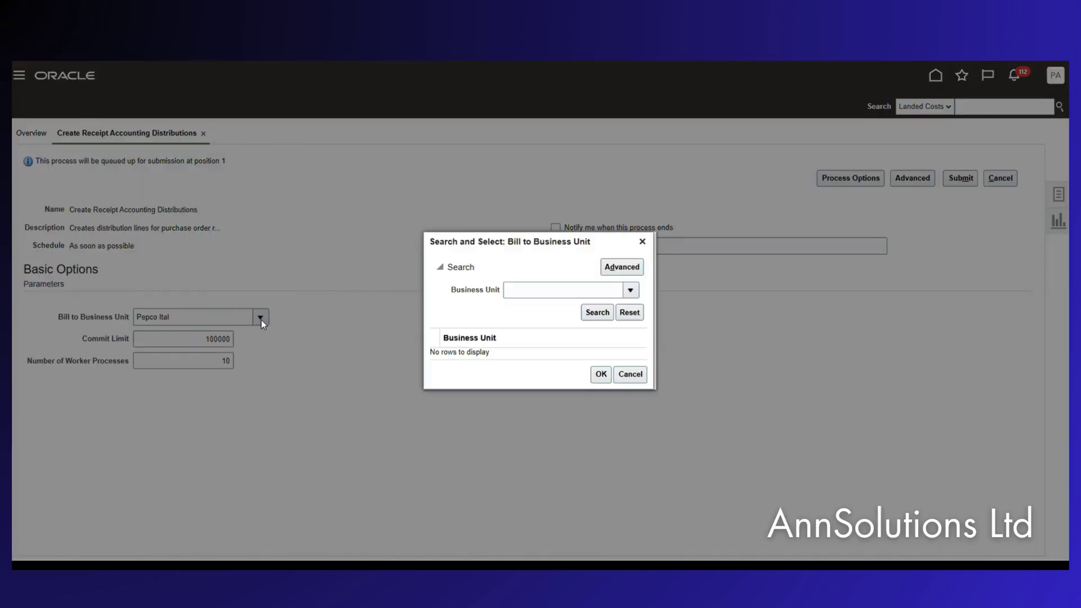
click(535, 295)
text(Pepco )
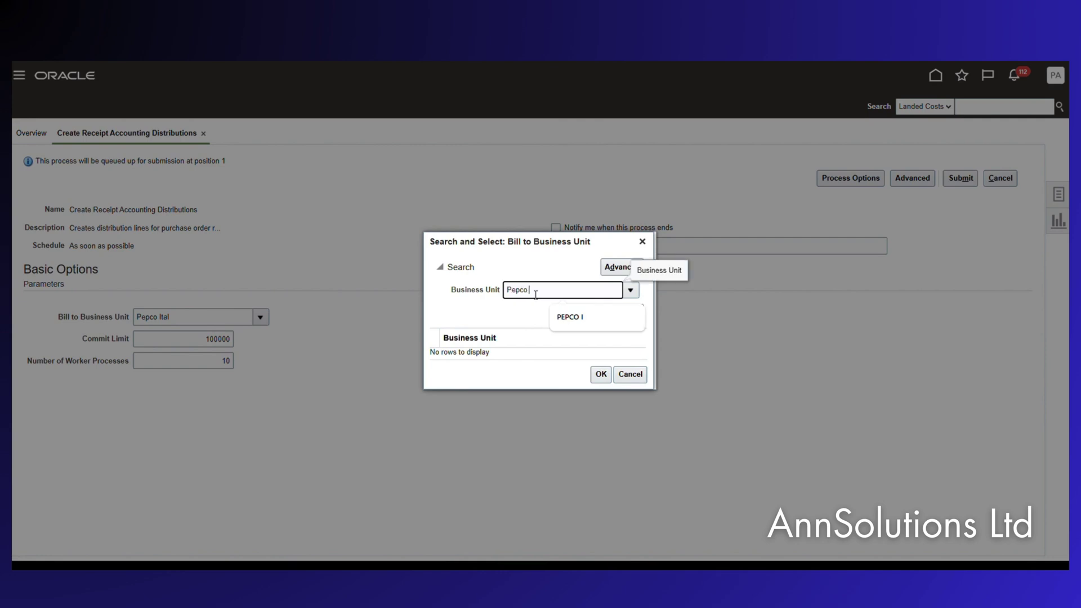
text(Ital)
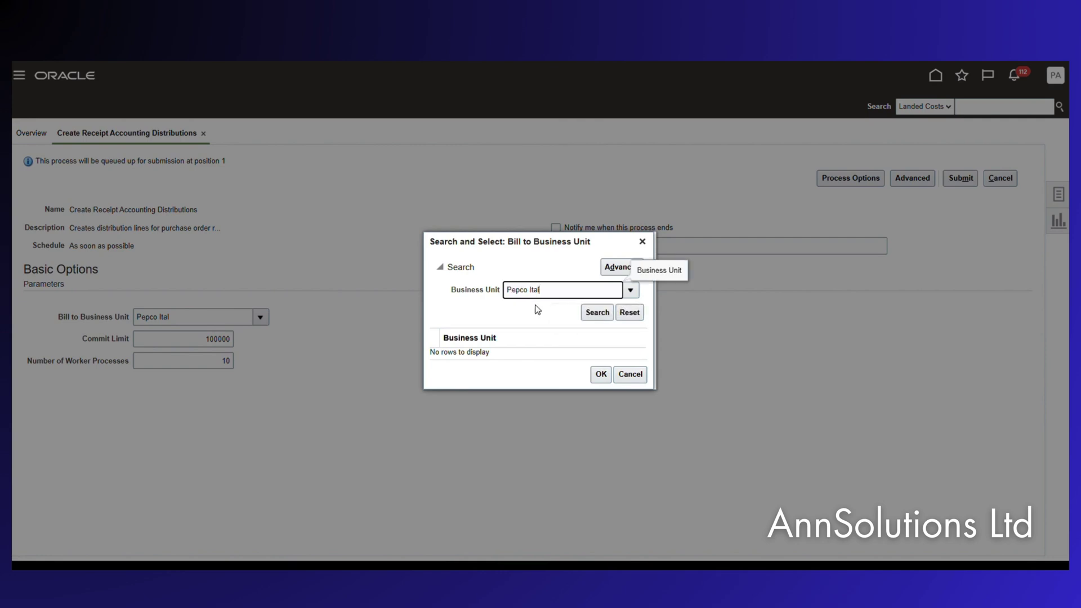
click(596, 316)
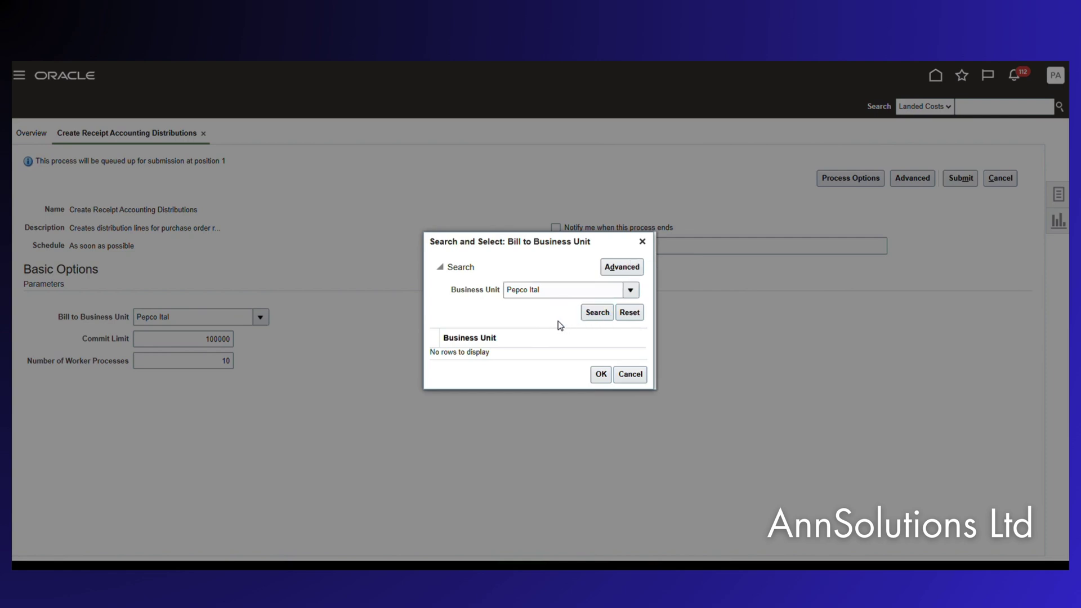
triple_click(543, 293)
key(BackSpace)
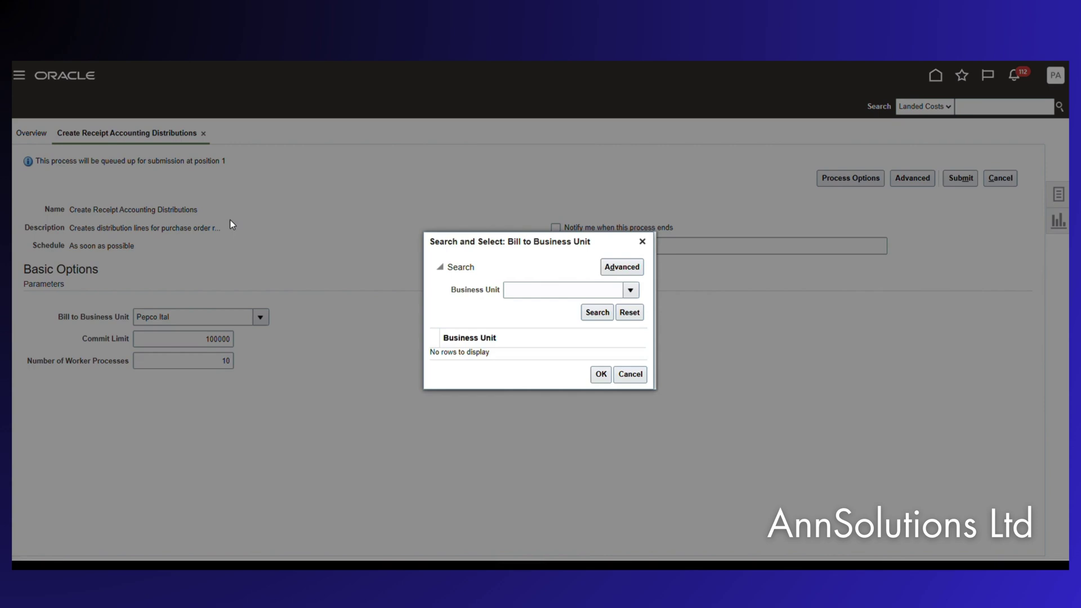
click(630, 375)
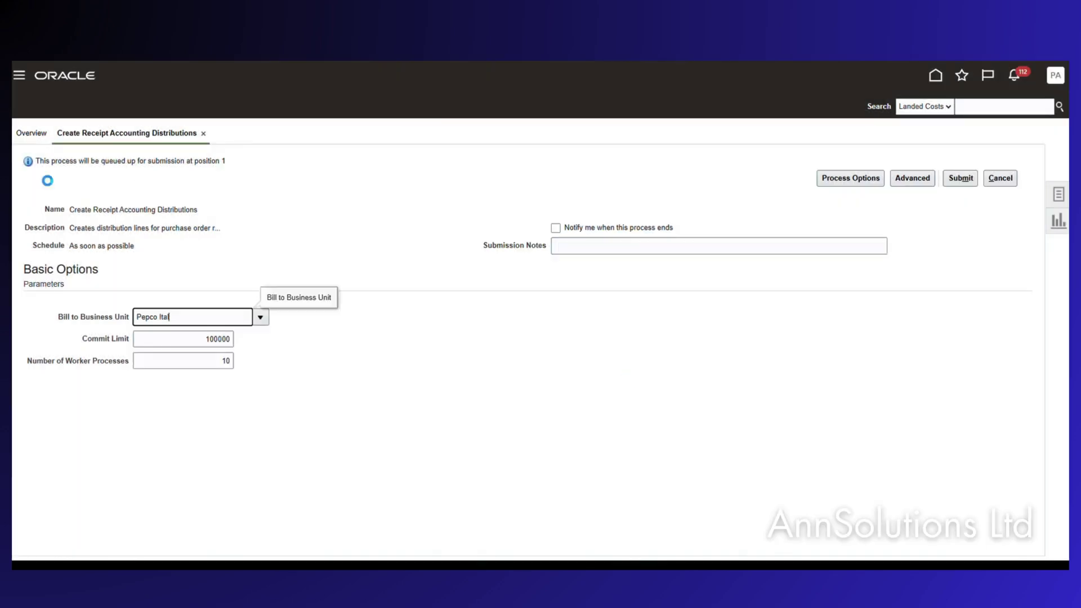
key(ctrl+a)
key(BackSpace)
Set the Bill to Business Unit to PEPCO Italy S.r.l. Unipersonale and submit the Create Receipt Accounting Distributions process.
click(260, 317)
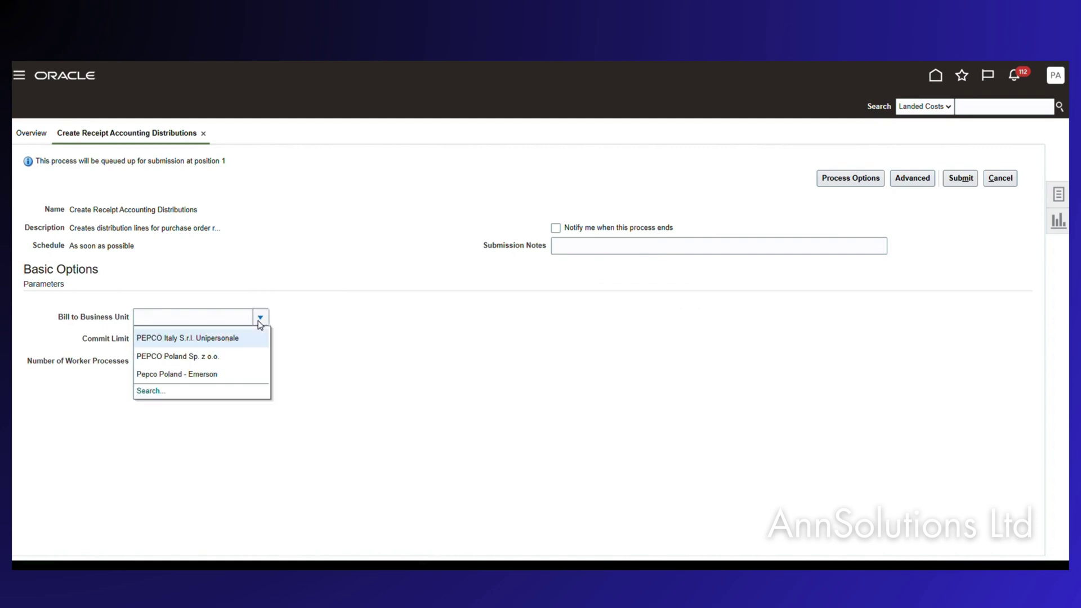
click(170, 338)
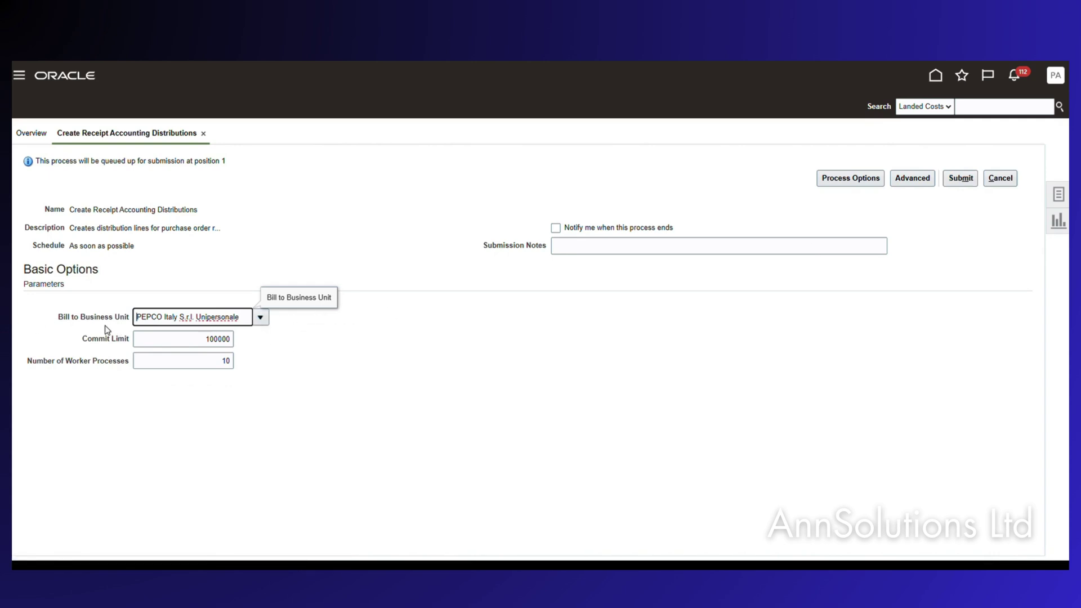
click(261, 319)
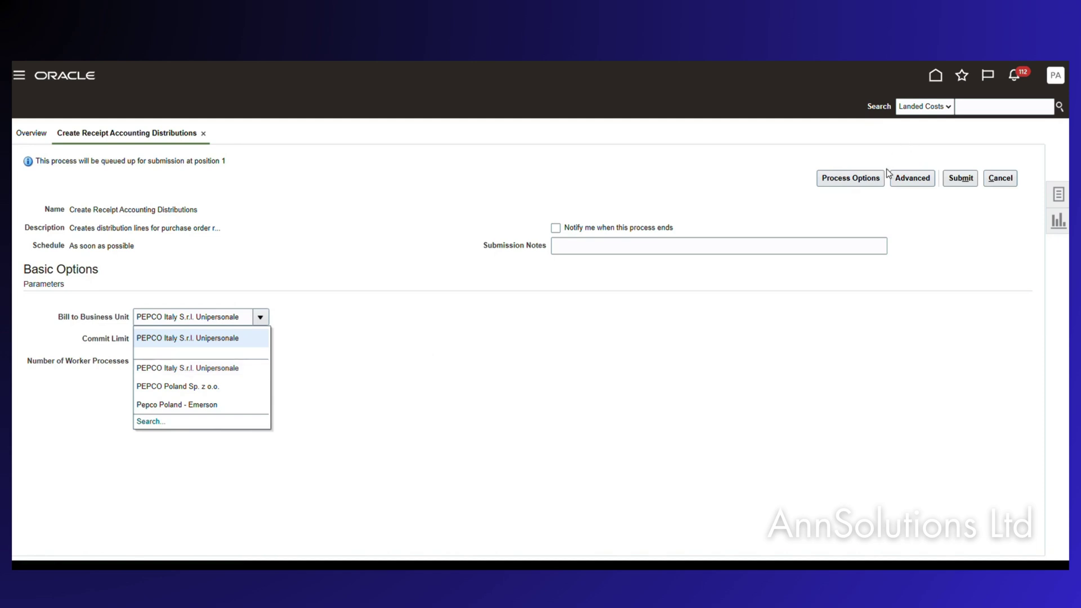
click(187, 337)
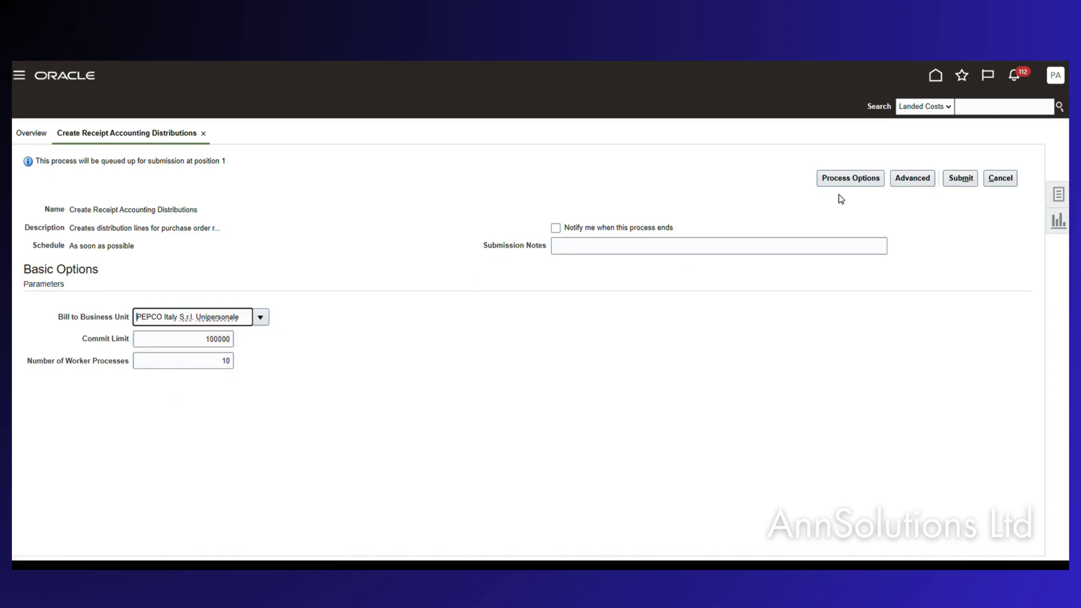
click(960, 178)
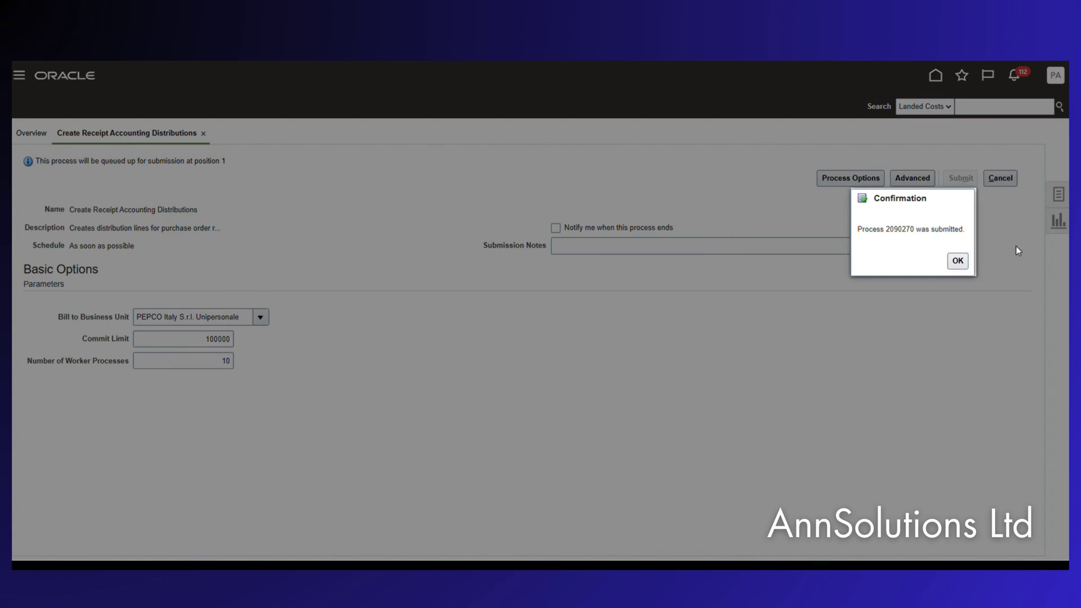
click(957, 260)
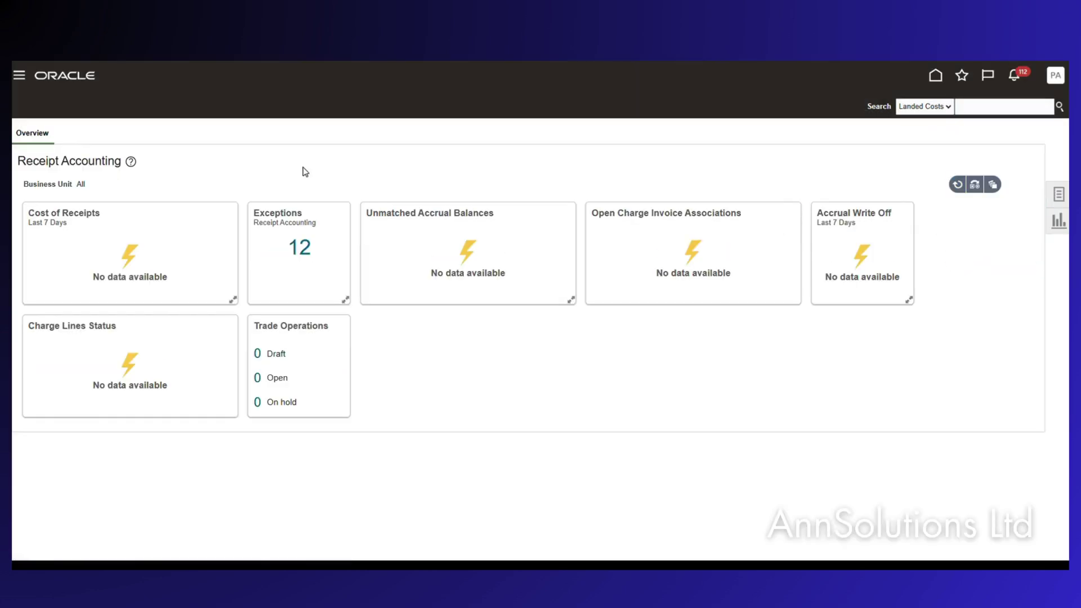
Open Scheduled Processes and refresh the list repeatedly to check the status of Create Receipt Accounting Distributions and its subprocess.
click(18, 75)
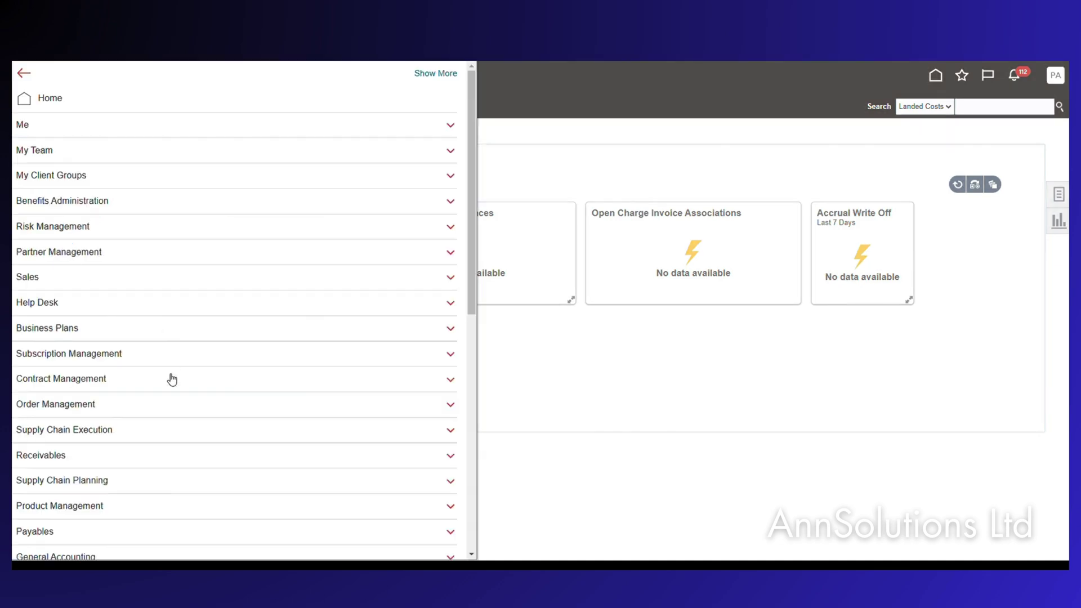
scroll(173, 380, down, 8)
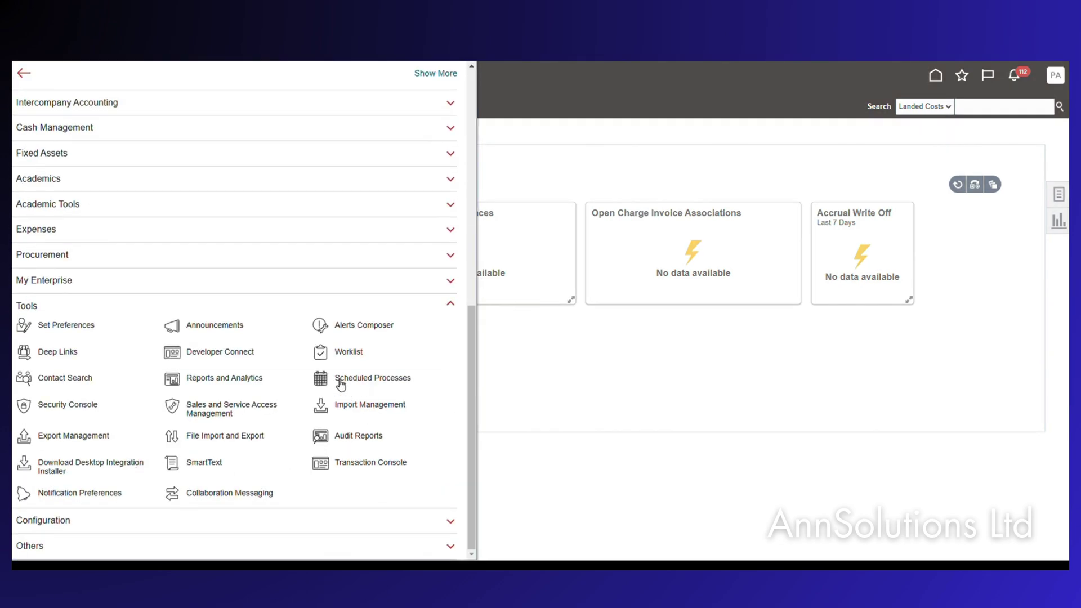
click(341, 383)
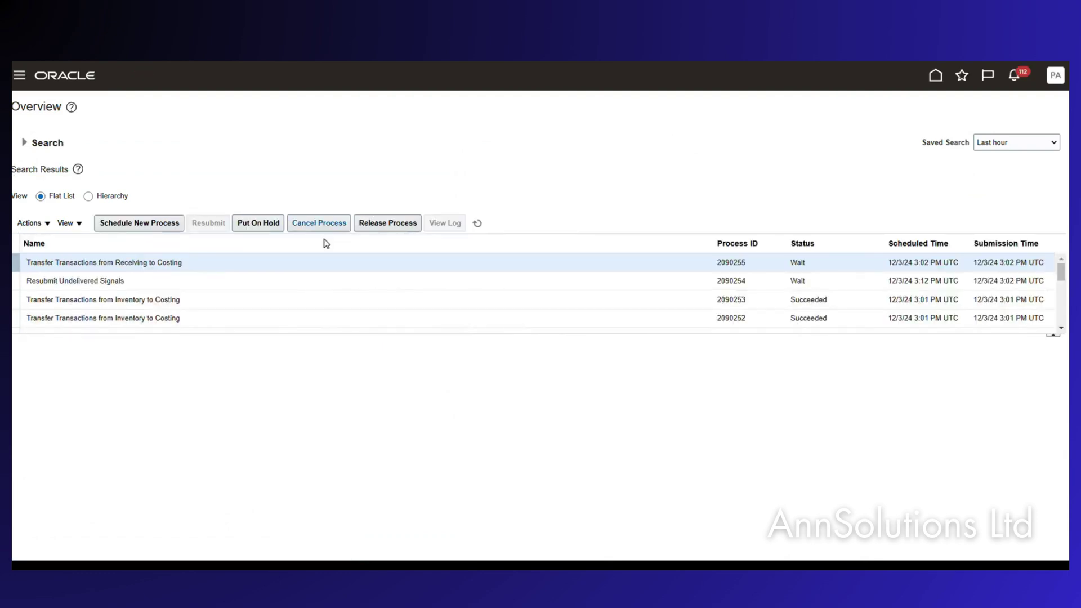
click(482, 224)
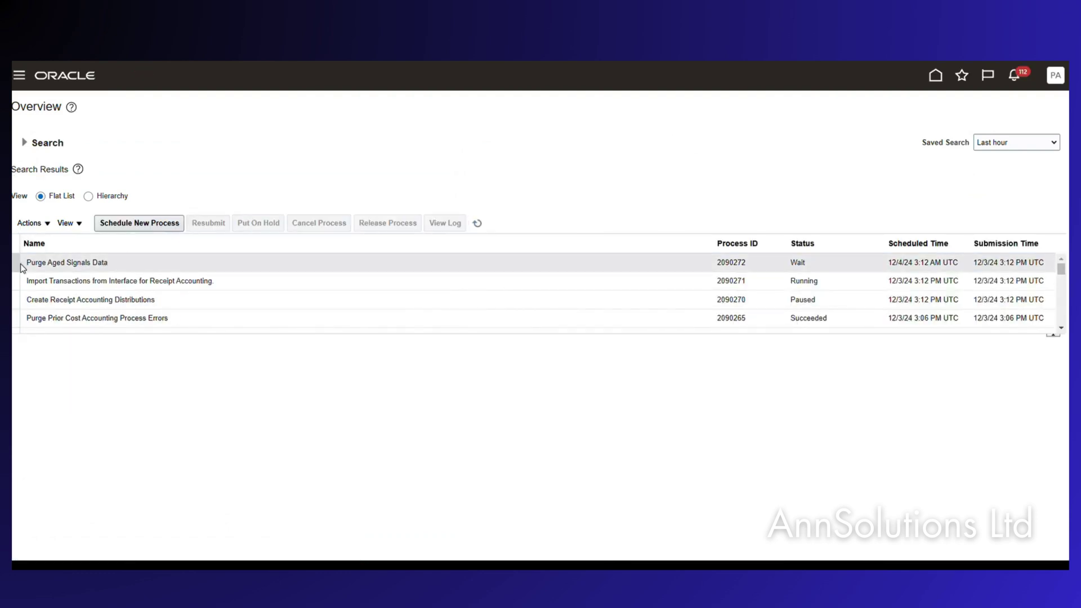
click(473, 226)
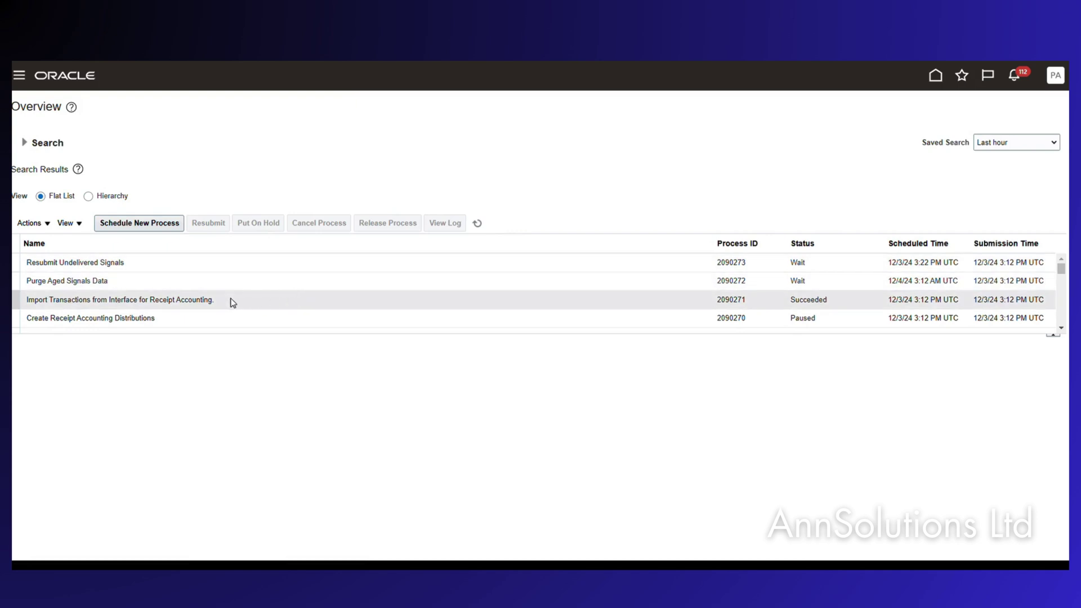
click(205, 299)
click(478, 224)
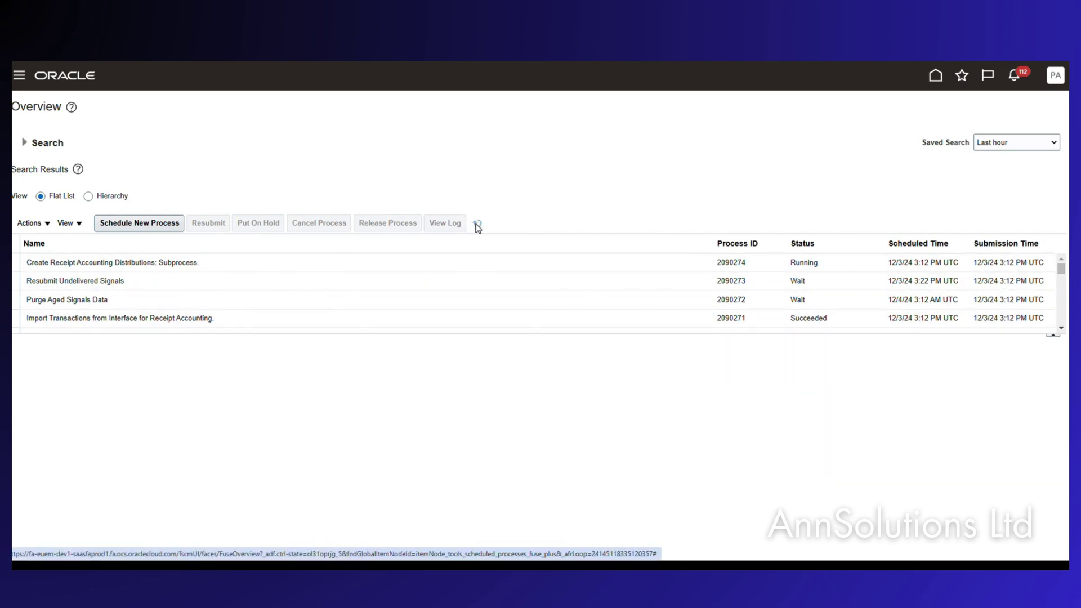
click(213, 261)
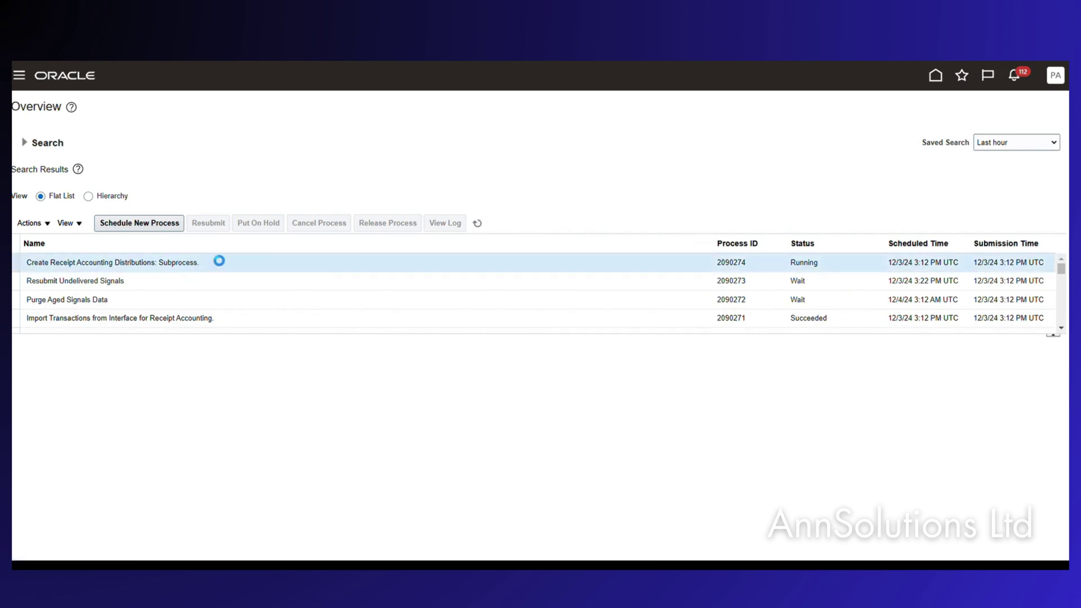
click(479, 225)
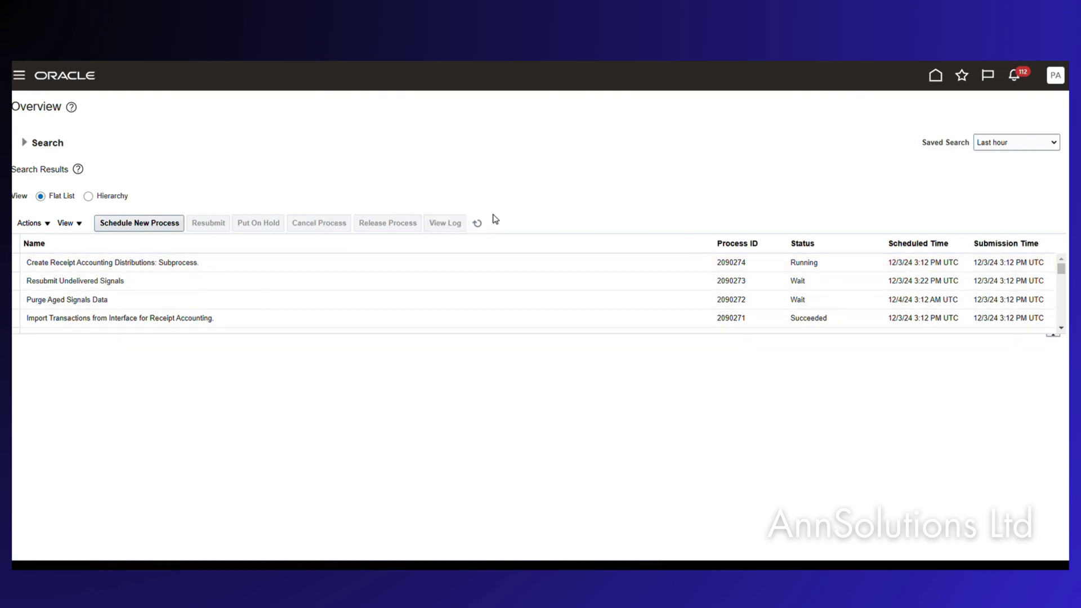
click(477, 224)
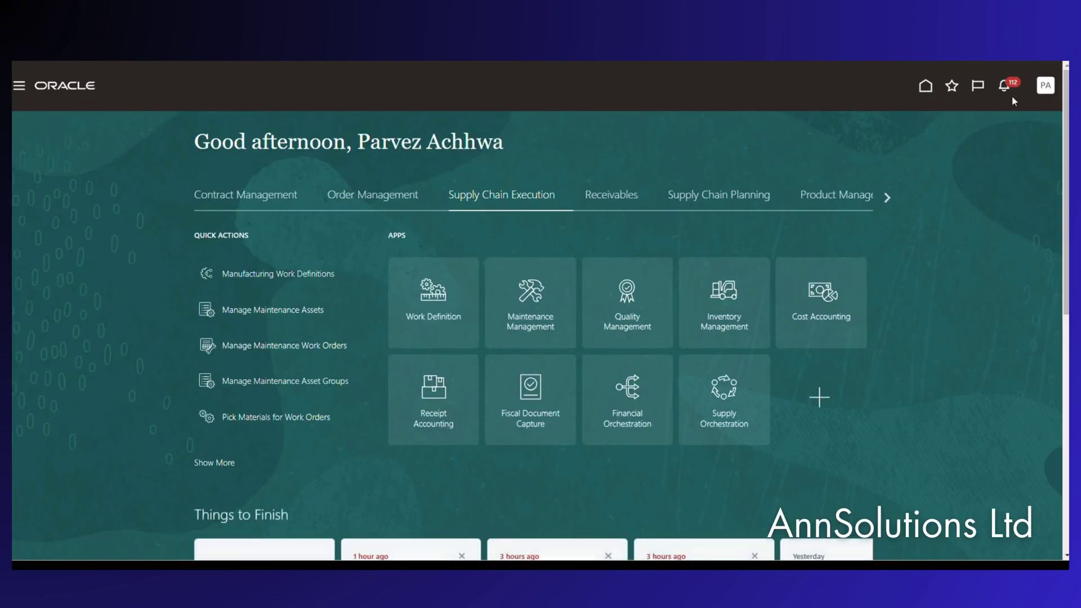
Open Review Receipt Accounting Distributions in Receipt Accounting and search for transactions with Bill to Business Unit PEPCO Italy S.r.l. Unipersonale.
click(434, 396)
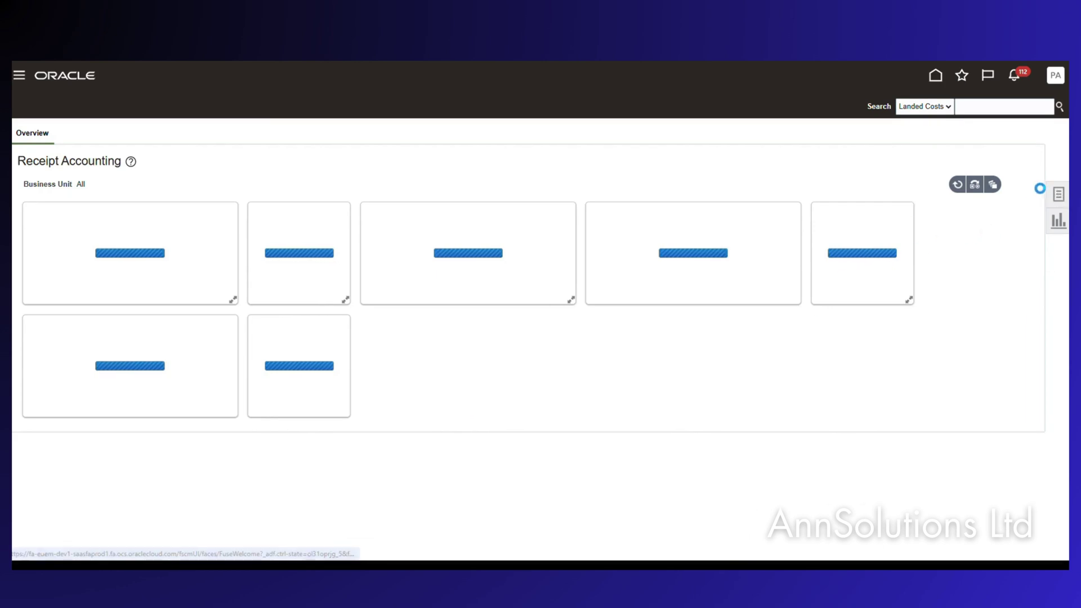
click(1059, 195)
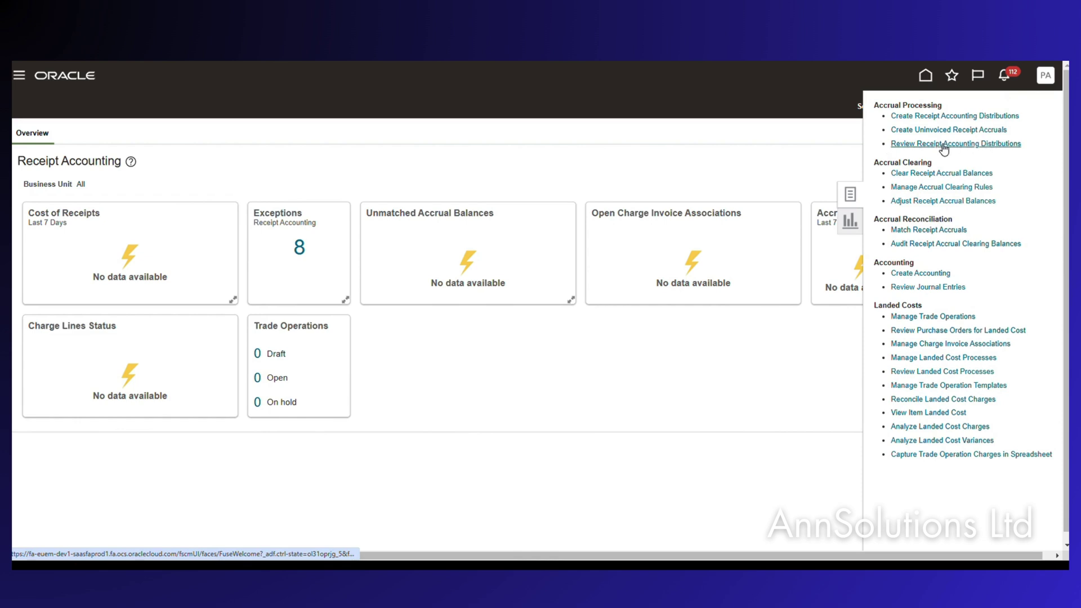
click(931, 142)
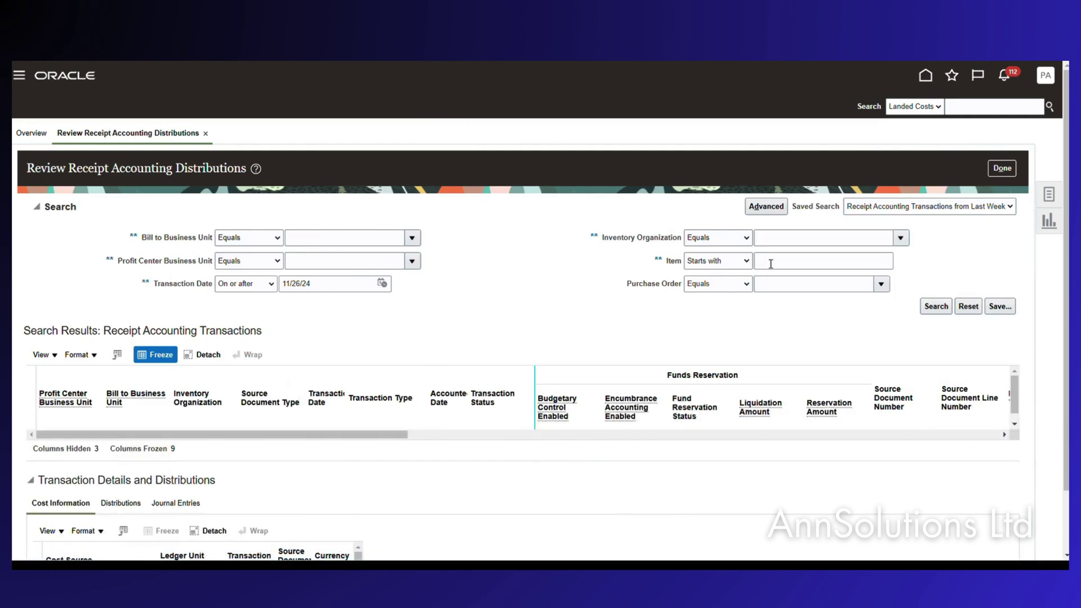
click(732, 262)
click(339, 234)
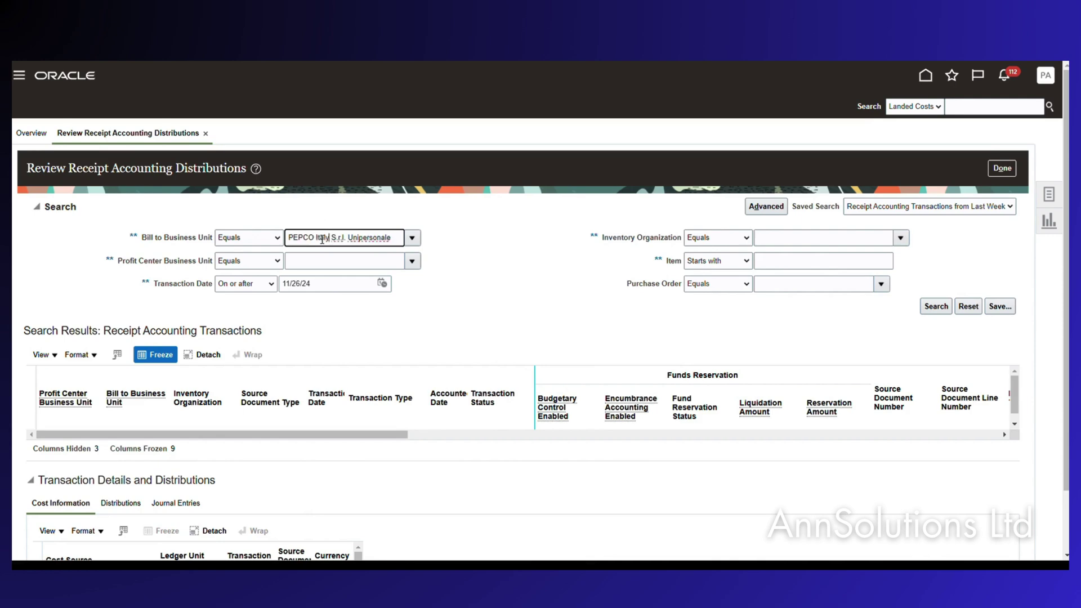
click(935, 306)
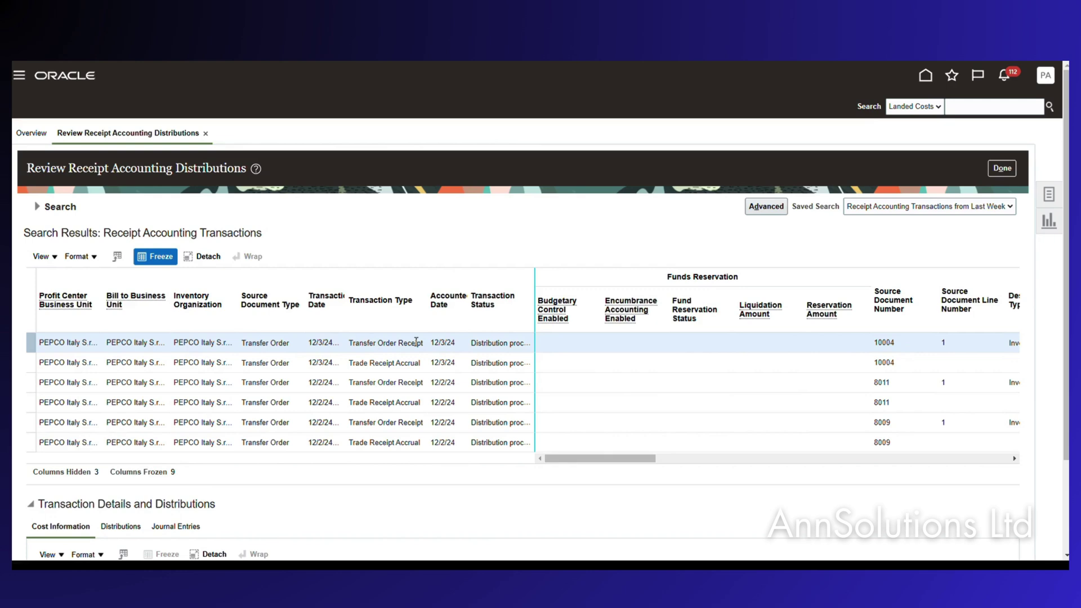
Review the distributions of the 12/3/24 Transfer Order Receipt and Trade Receipt Accrual transactions.
scroll(253, 514, down, 2)
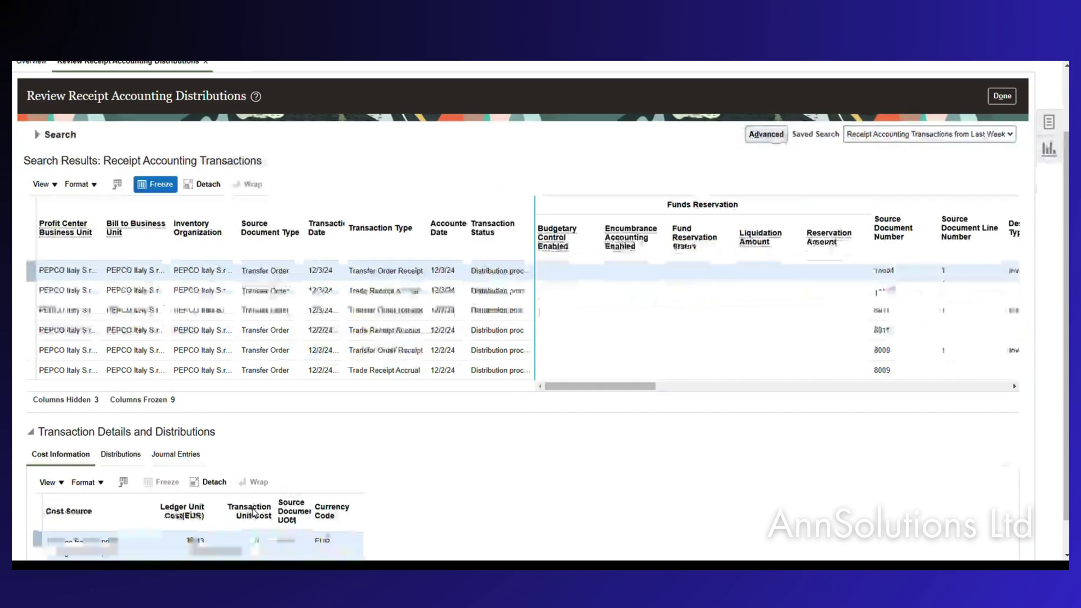
click(120, 409)
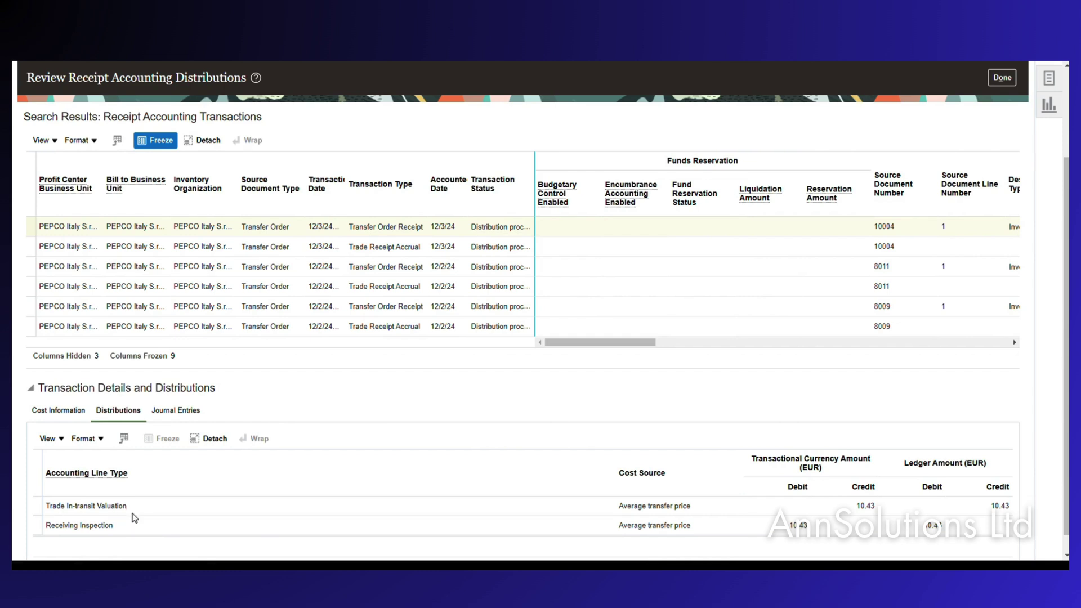
click(262, 247)
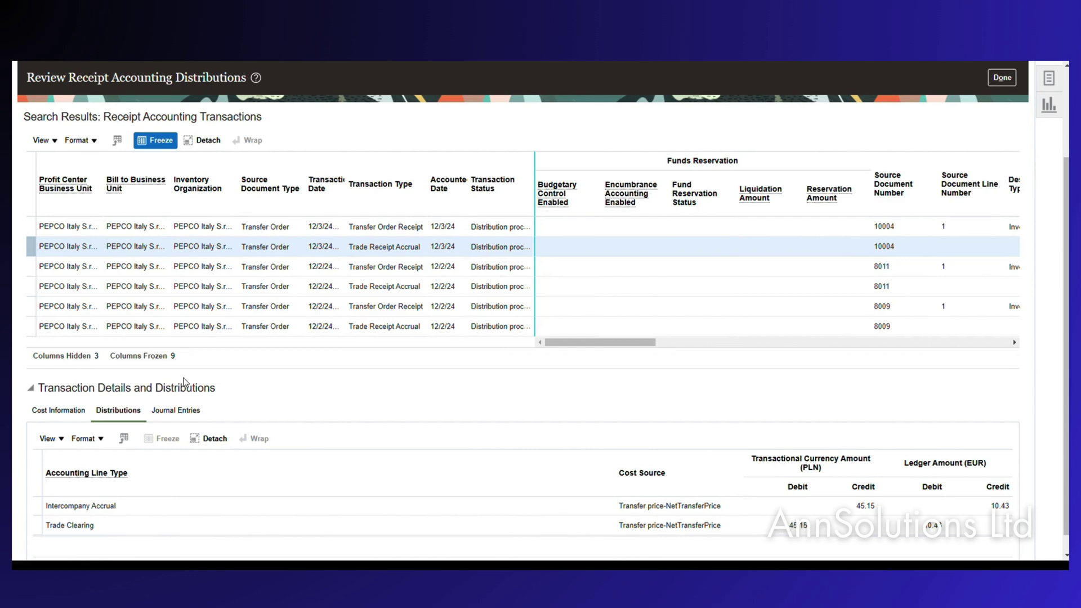
Switch to the Excel process checklist and mark Create Cost Distributions and Create Receipt Accounting Distributions as Done.
mouse_move(675, 565)
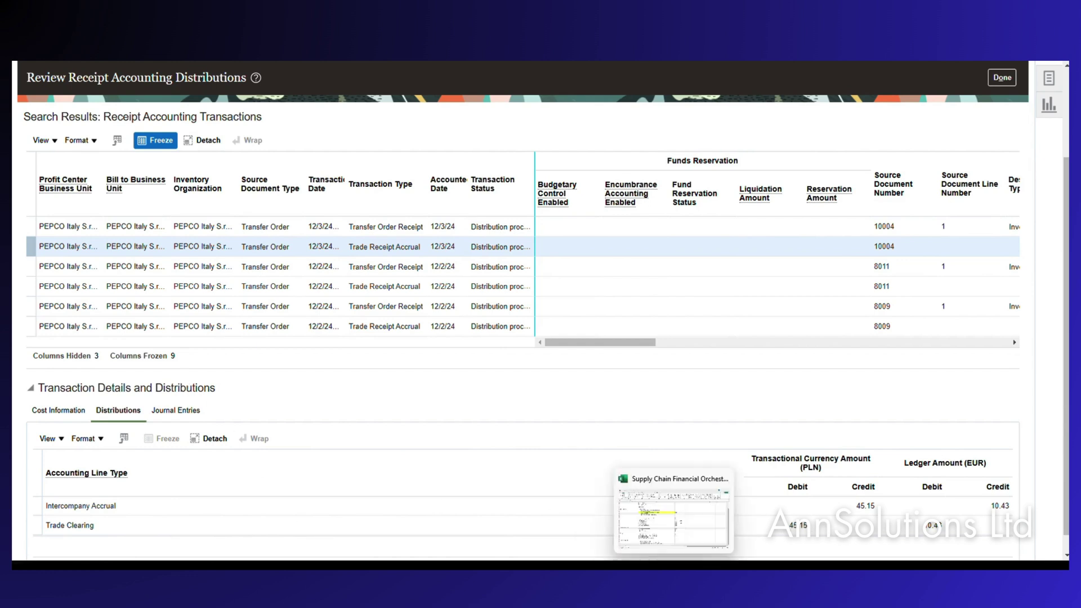
click(663, 511)
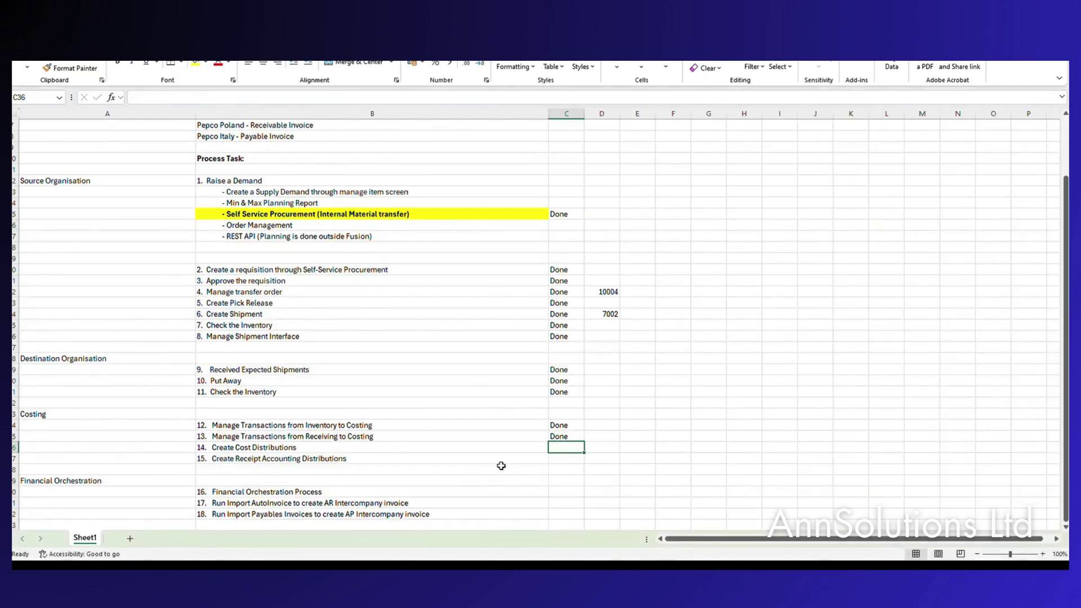
text(Done)
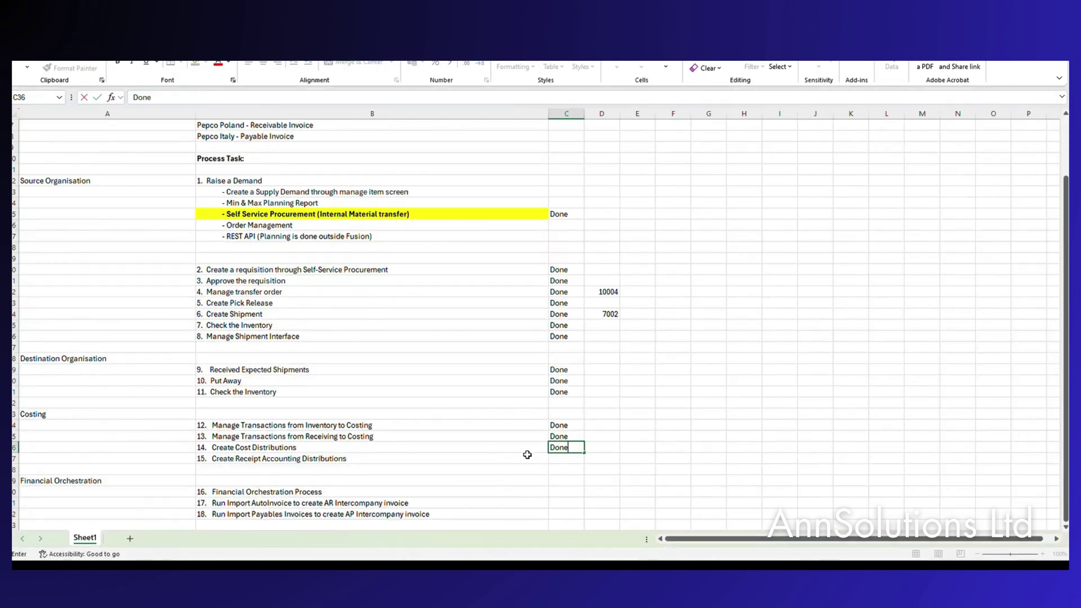
click(476, 458)
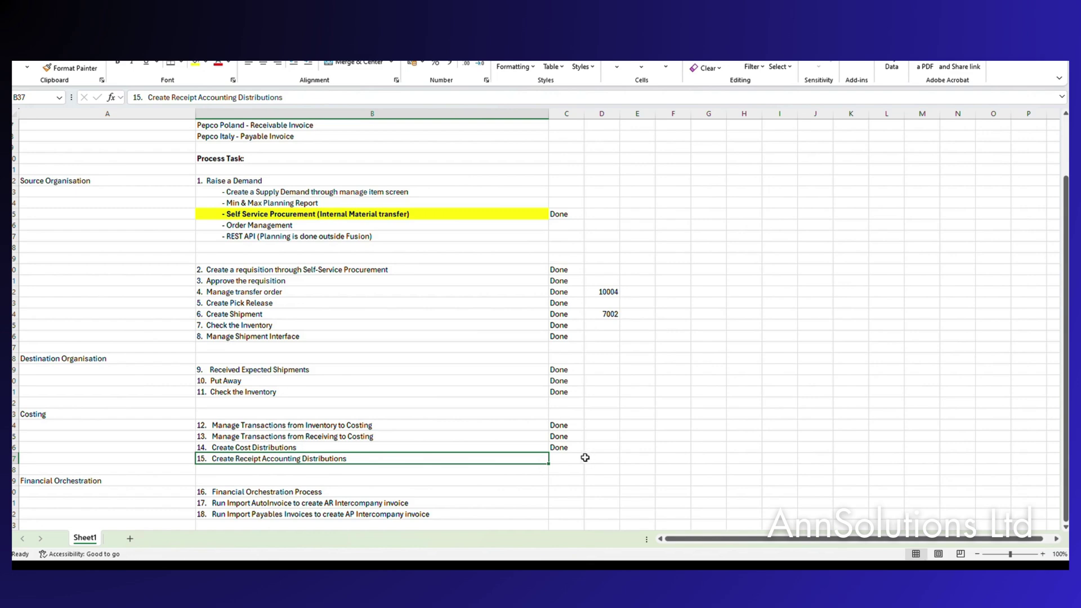
click(551, 465)
text(Done)
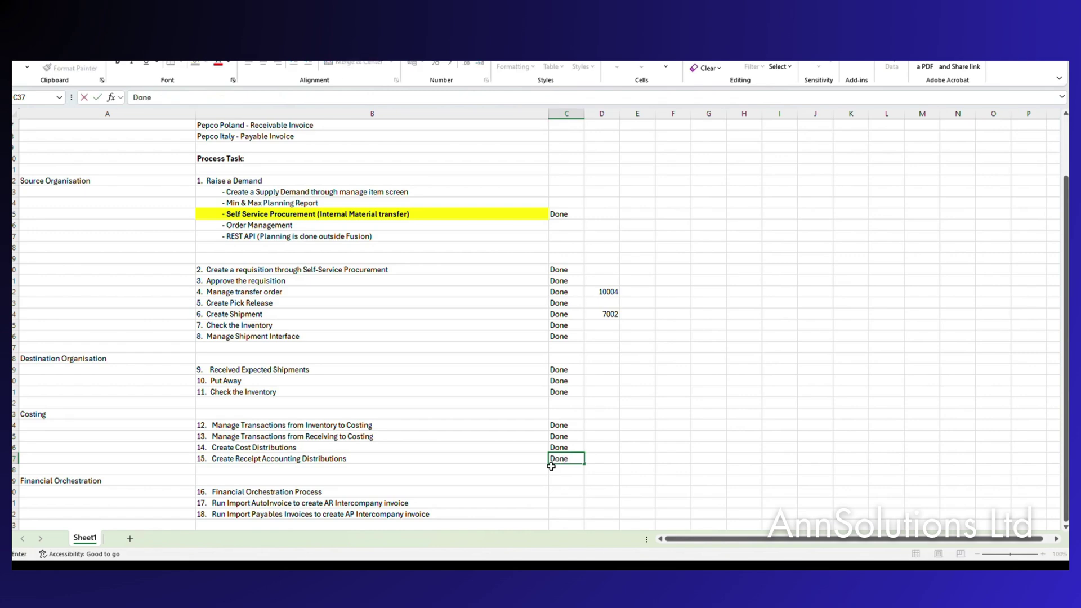
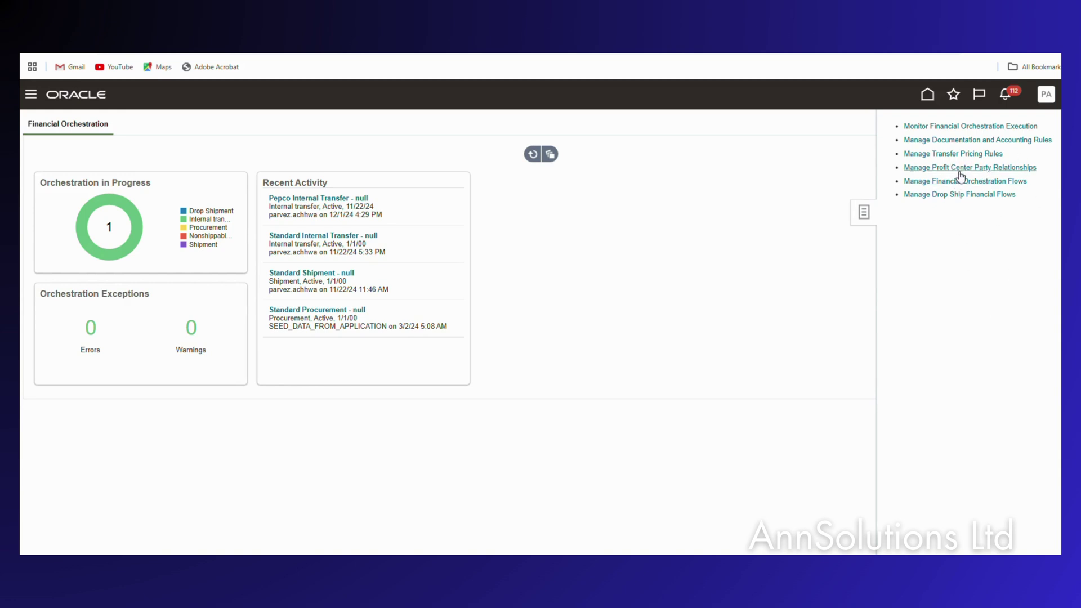
In Financial Orchestration, open the profit center party relationship for PEPCO Poland Sp. z o.o. and examine its business unit details.
click(930, 168)
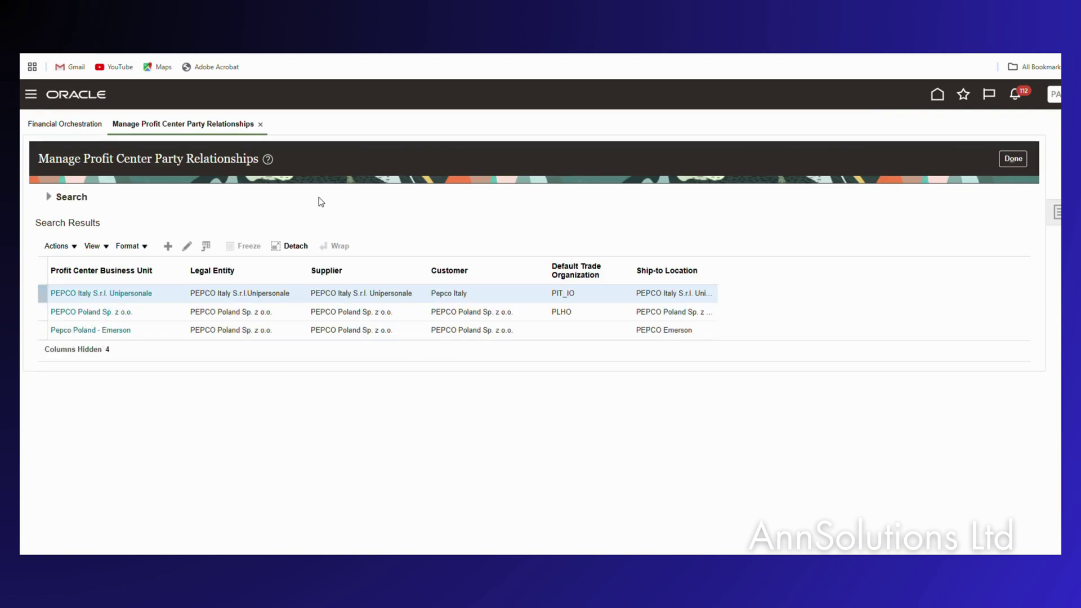
click(46, 311)
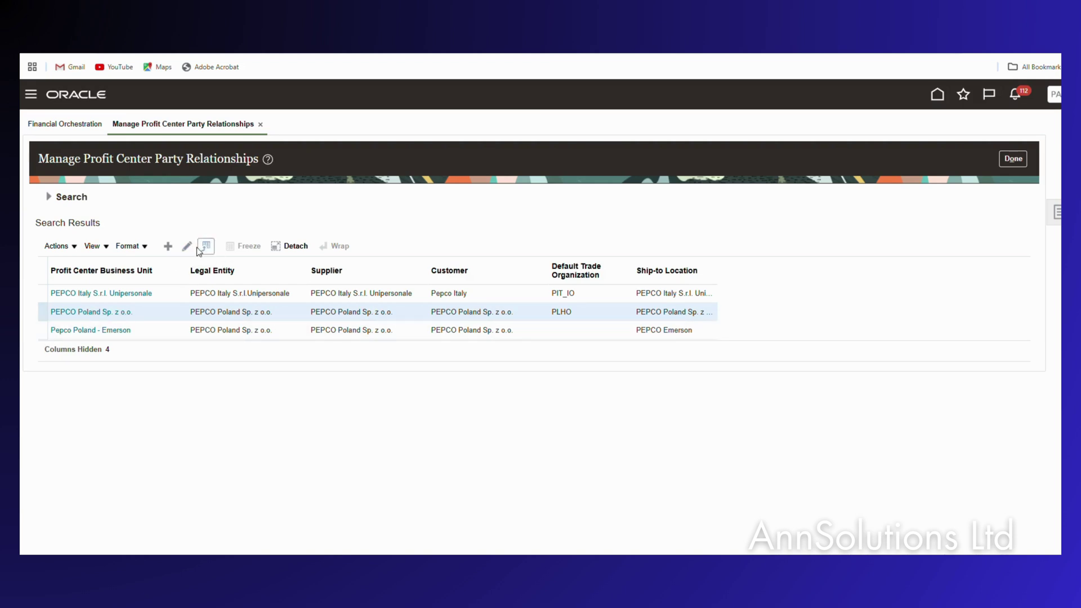
click(187, 246)
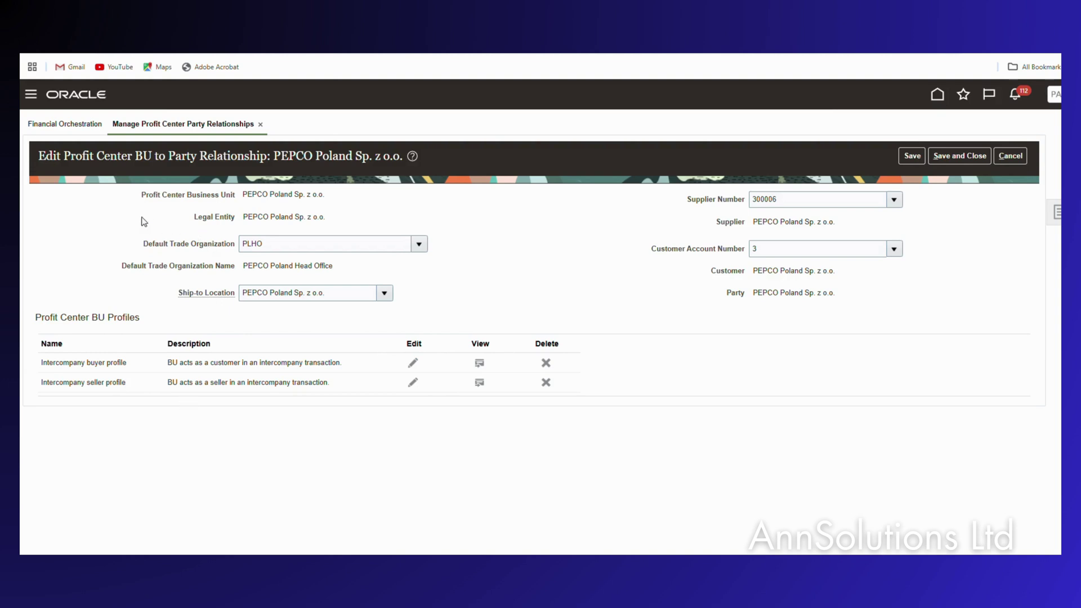
drag(136, 196, 359, 200)
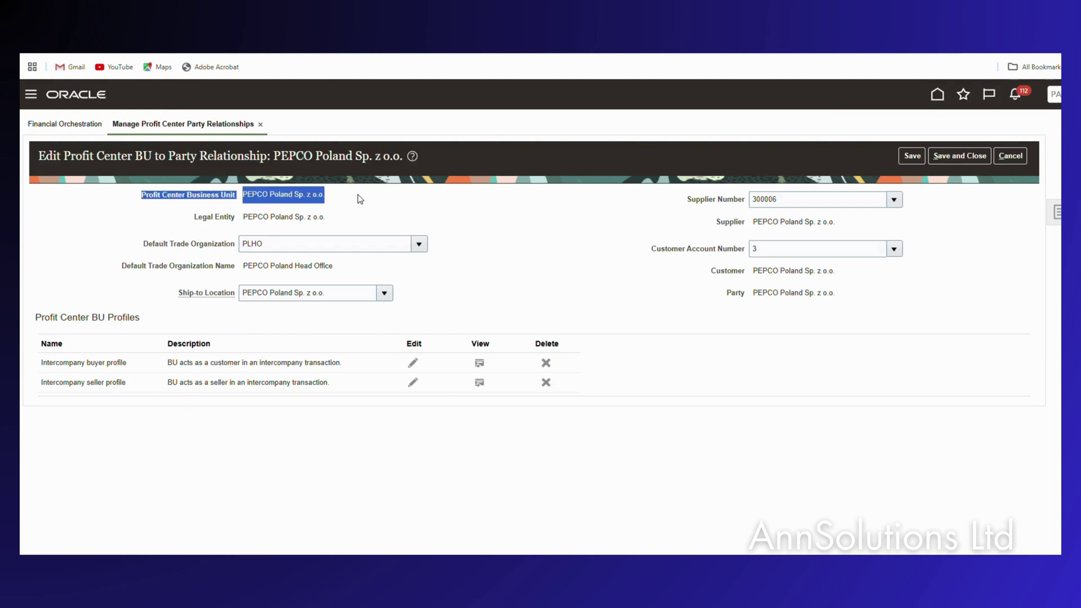
drag(67, 203, 356, 203)
click(97, 215)
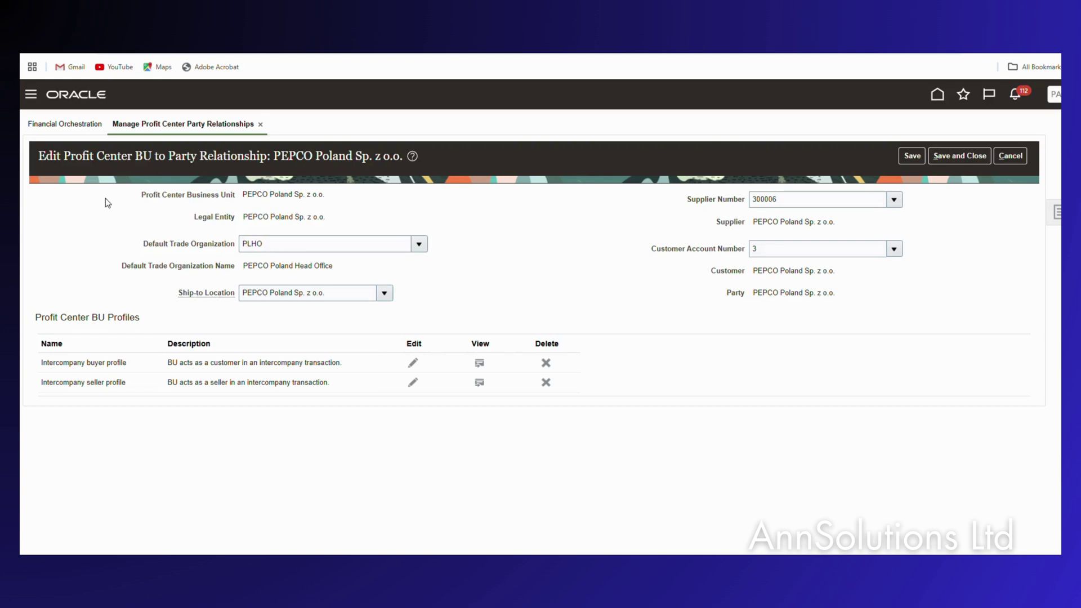
drag(106, 199, 62, 191)
click(84, 213)
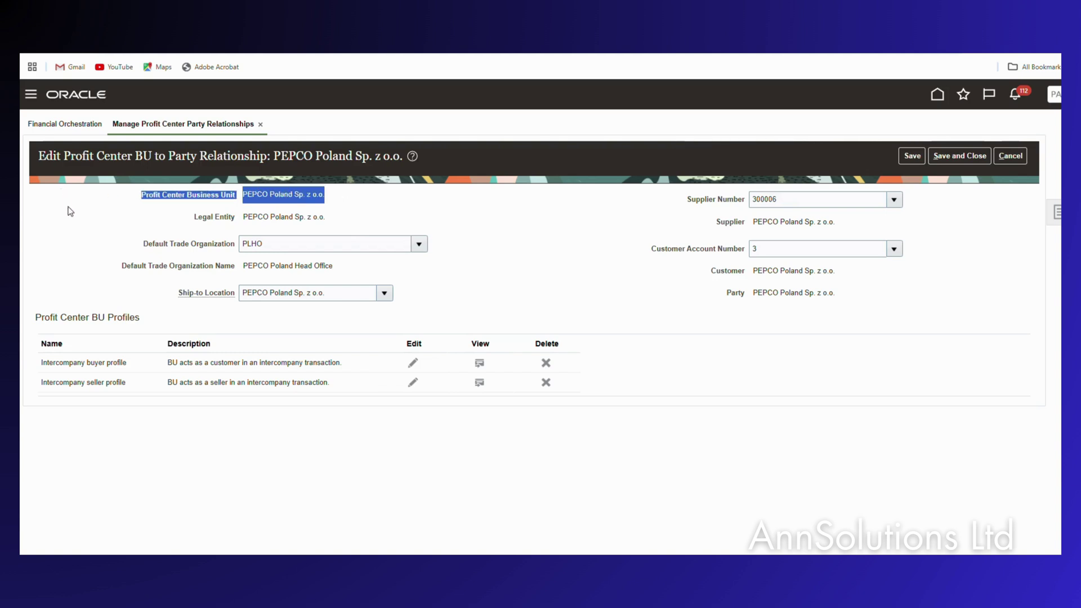
Review PEPCO Poland's intercompany buyer and seller profiles, including the receivables business unit and buyer's business units, and exit the relationship without saving.
click(411, 362)
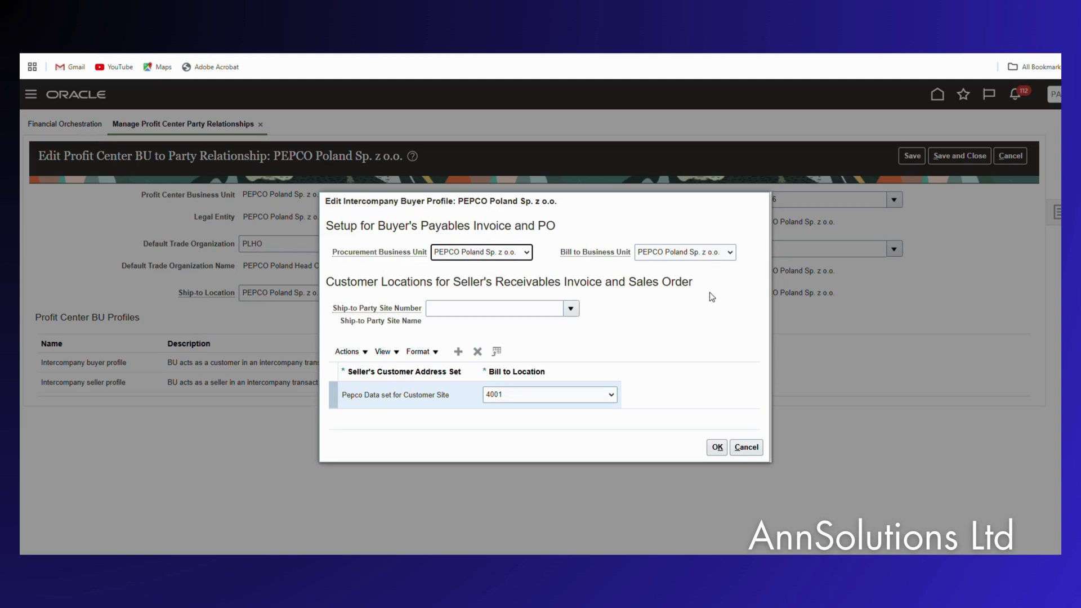
click(746, 447)
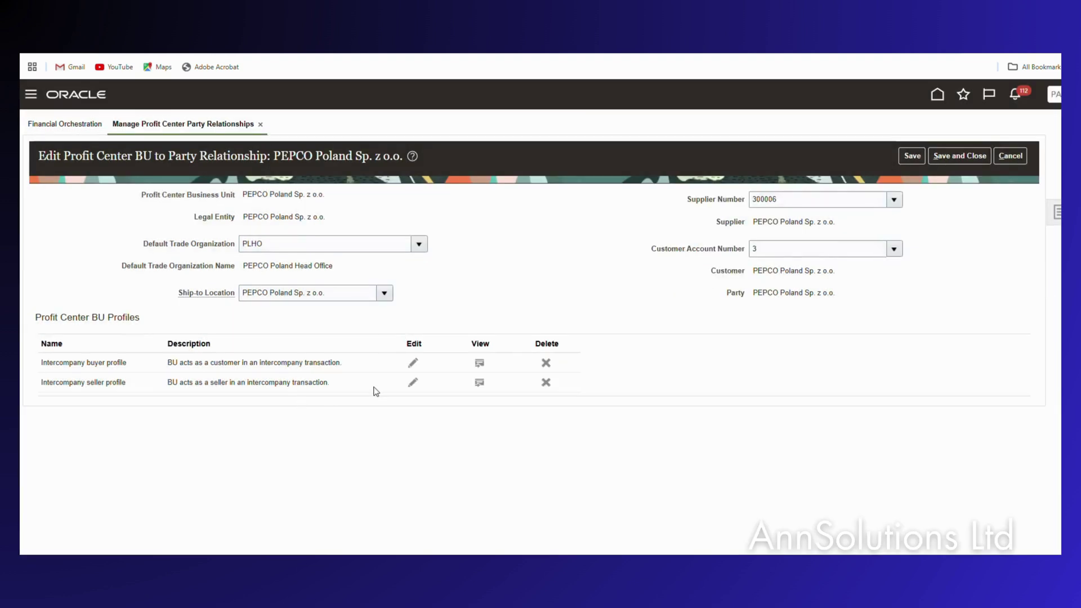
click(412, 383)
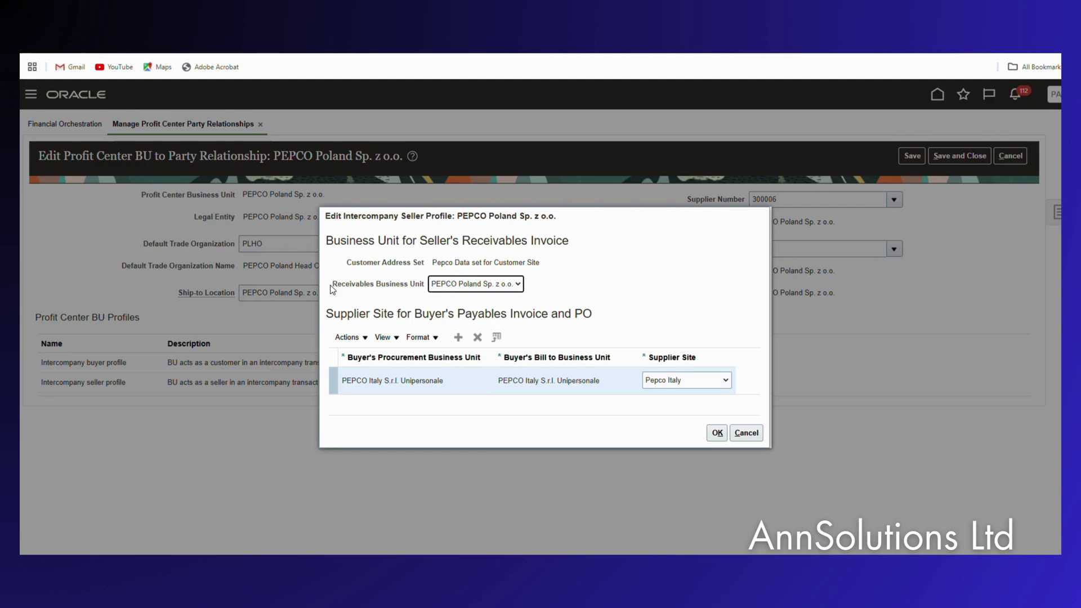
drag(333, 285, 560, 286)
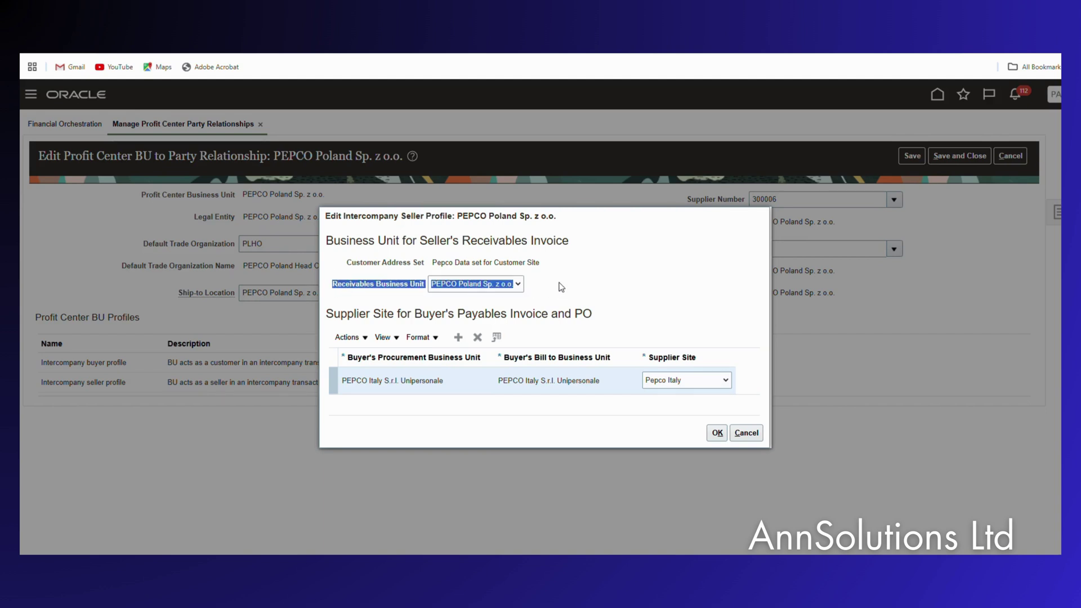
click(559, 286)
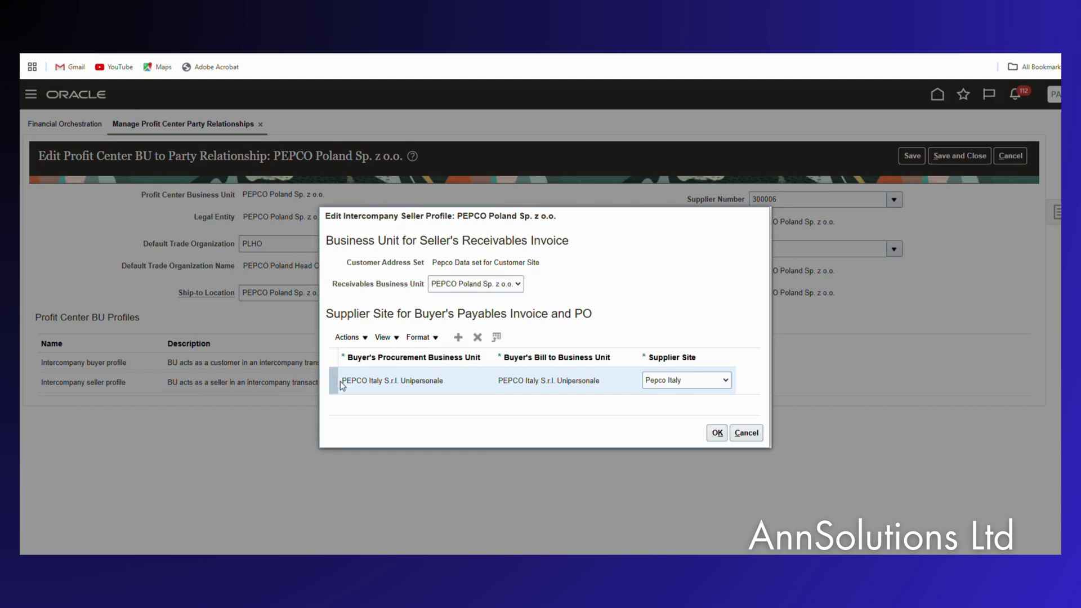
drag(341, 381, 612, 392)
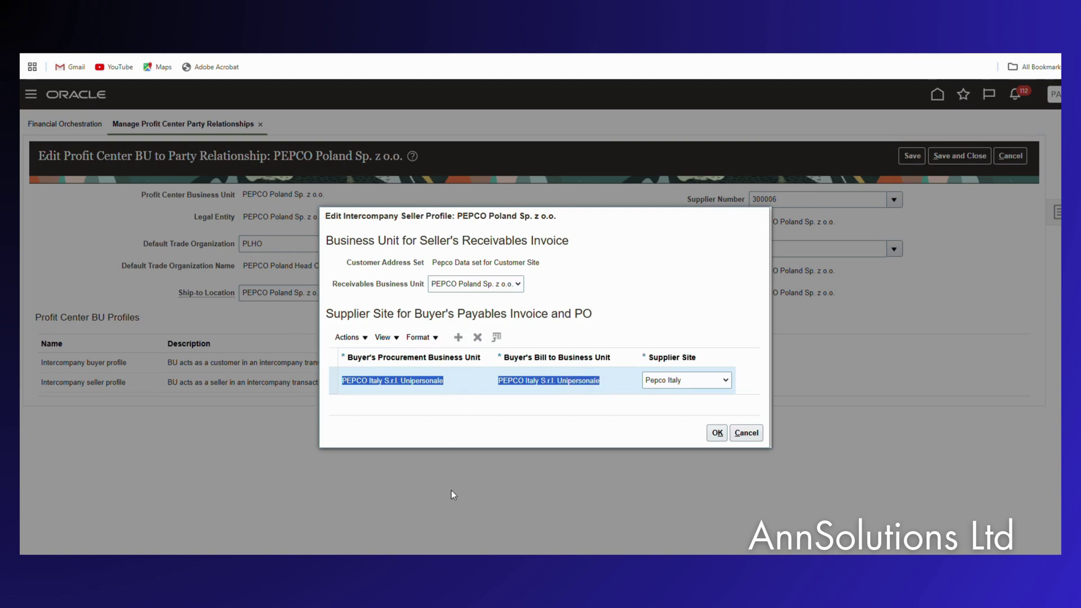
click(451, 384)
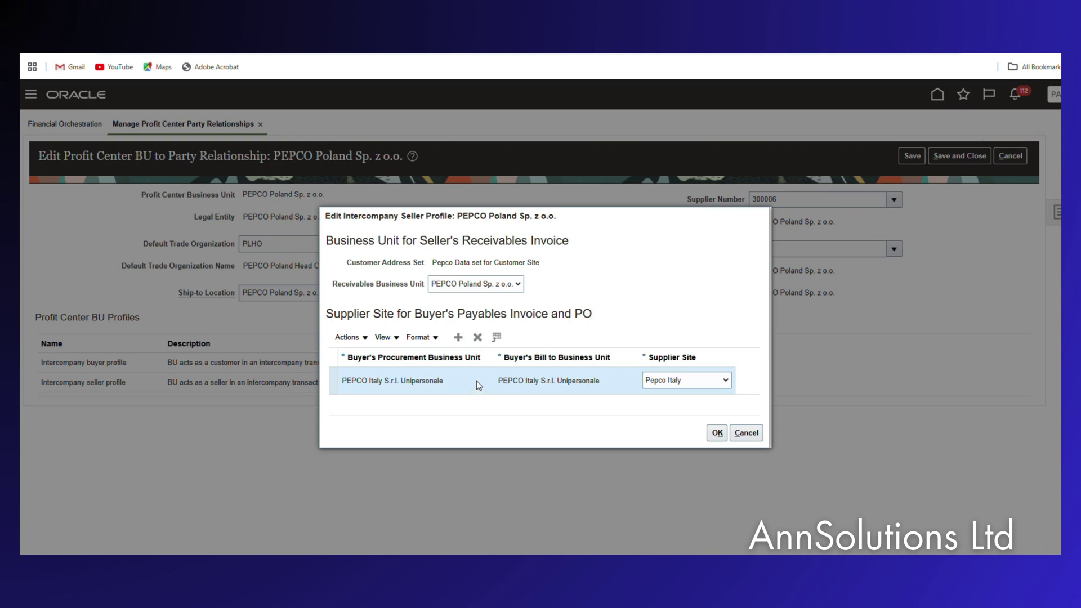
click(748, 435)
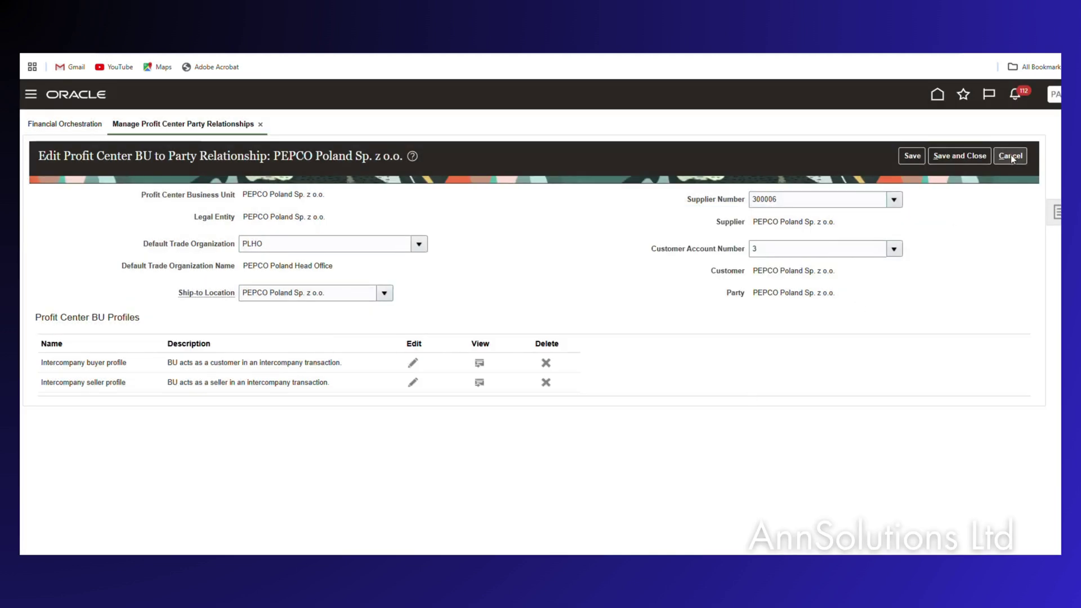
click(1012, 158)
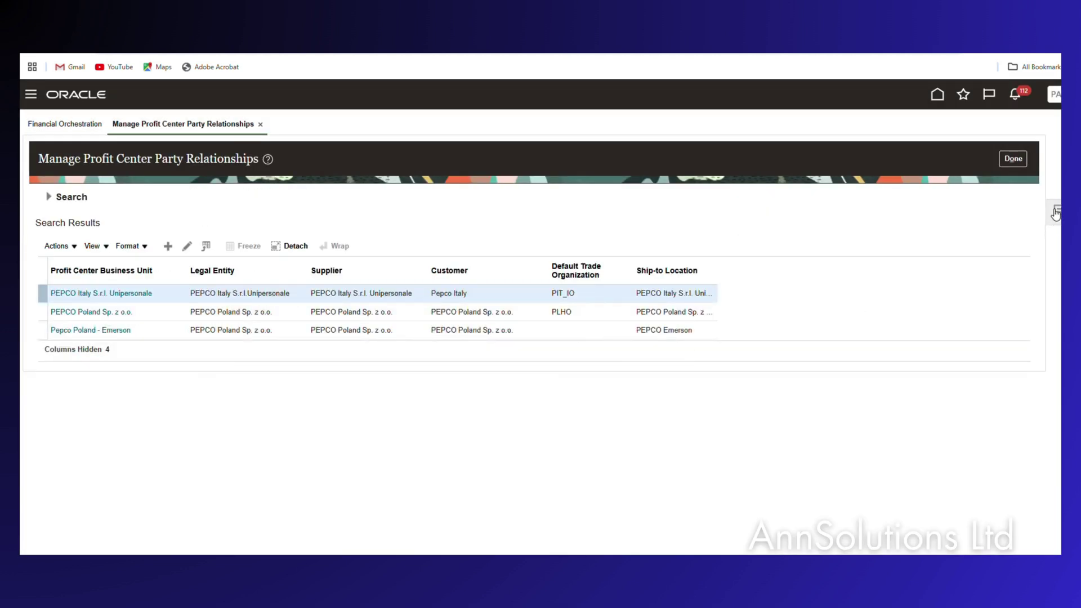
Open Manage Financial Orchestration Flows, search with the default criteria, and open the Pepco Internal Transfer flow.
click(1055, 214)
click(919, 181)
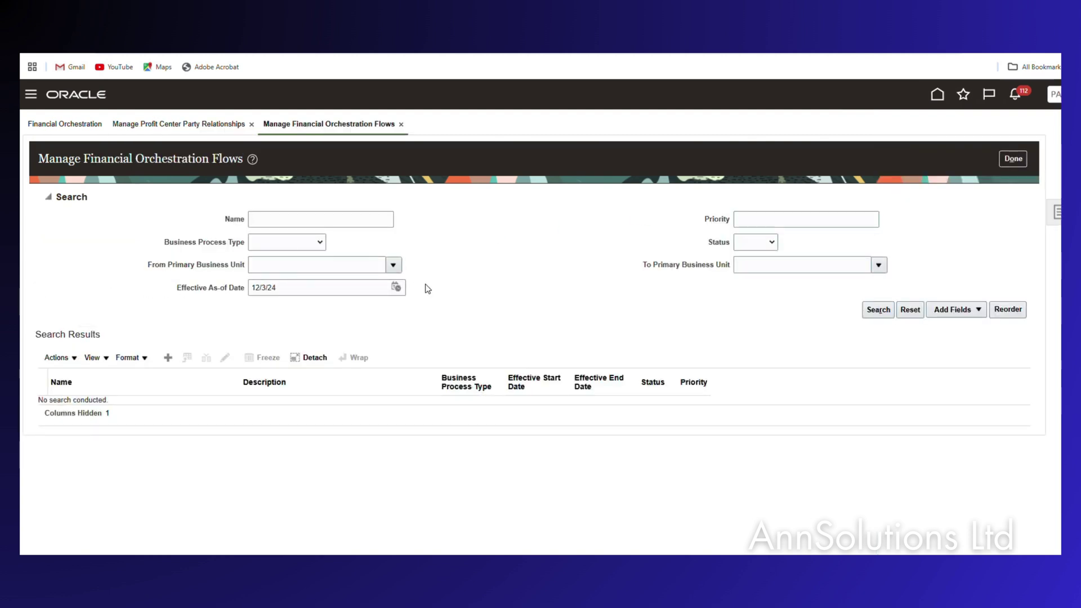
click(876, 309)
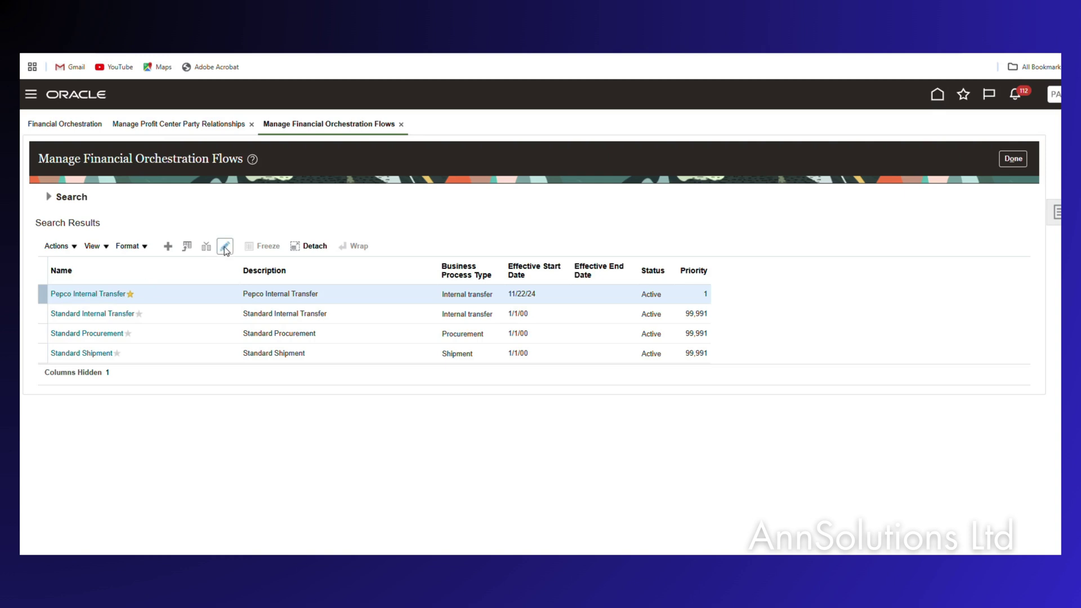
click(95, 298)
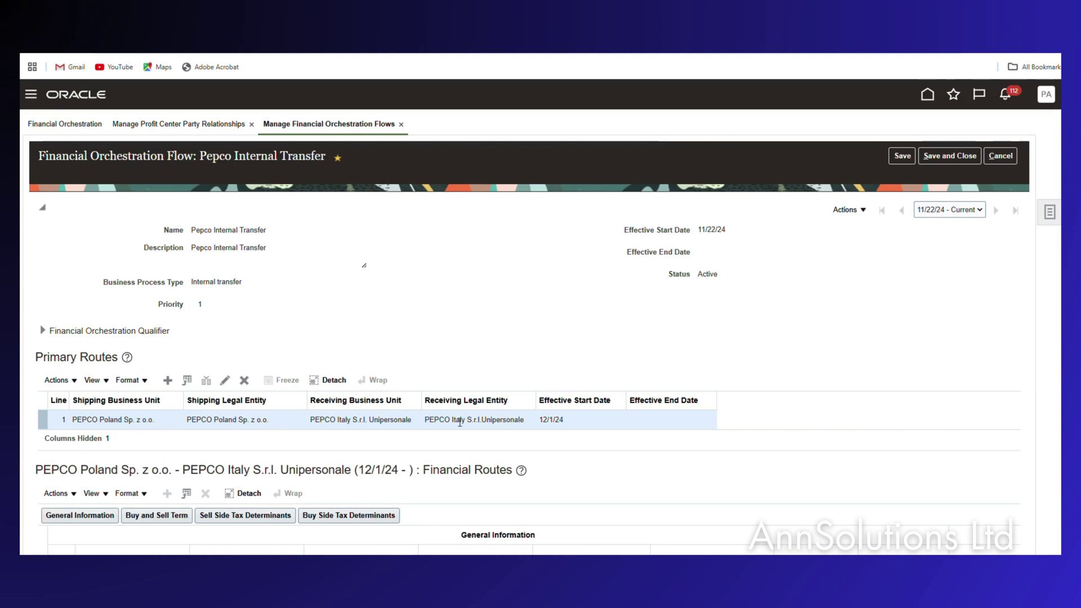
Examine the flow's financial route from PEPCO Poland to PEPCO Italy, including its pricing rule, documentation rule, invoice type and payment terms.
scroll(334, 428, down, 1)
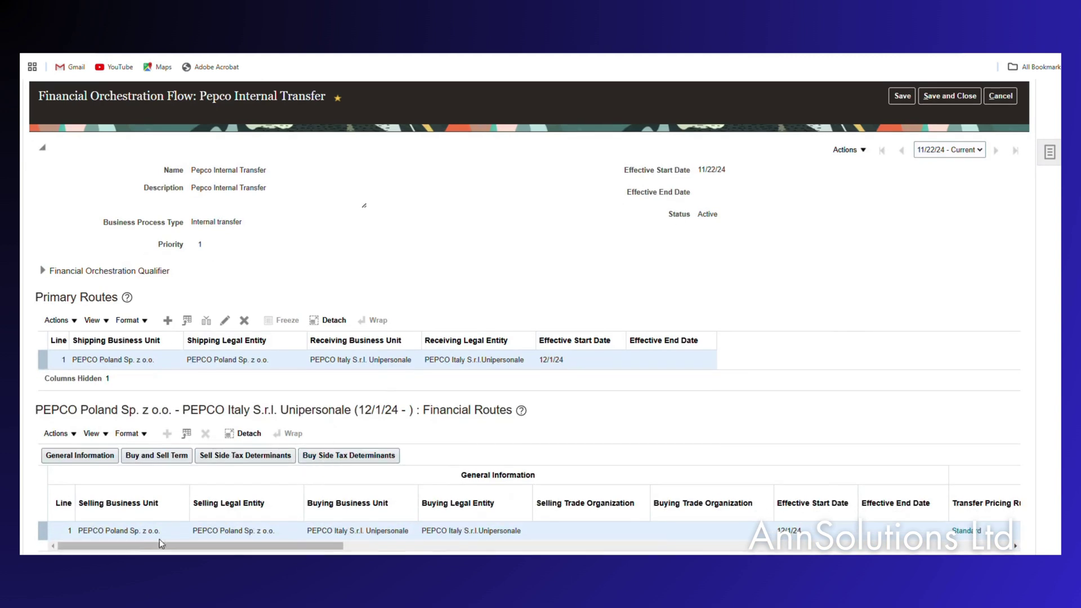
drag(325, 546, 440, 548)
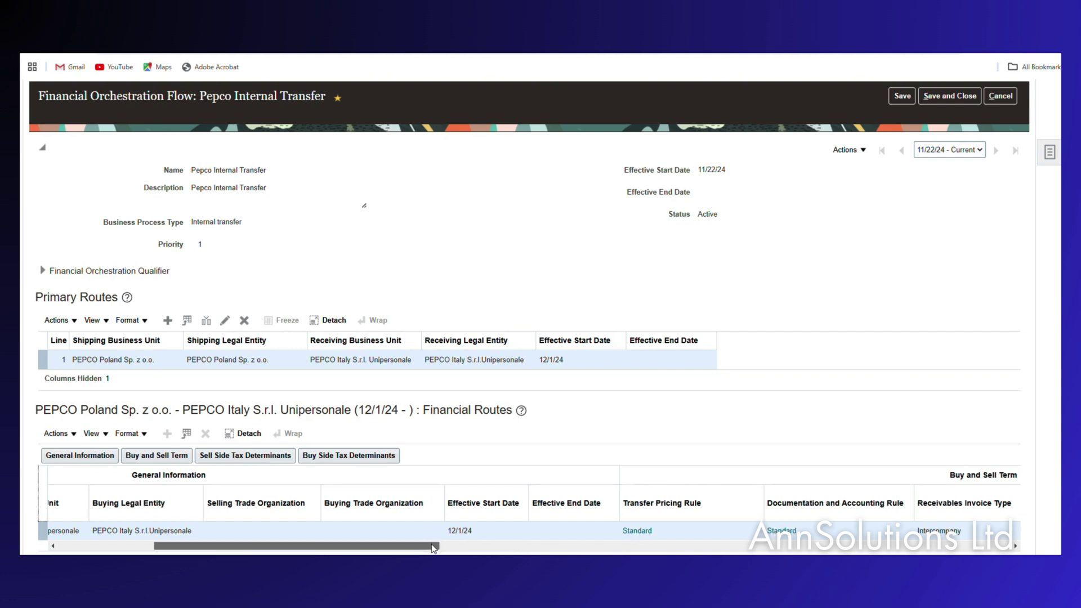
drag(429, 546, 531, 550)
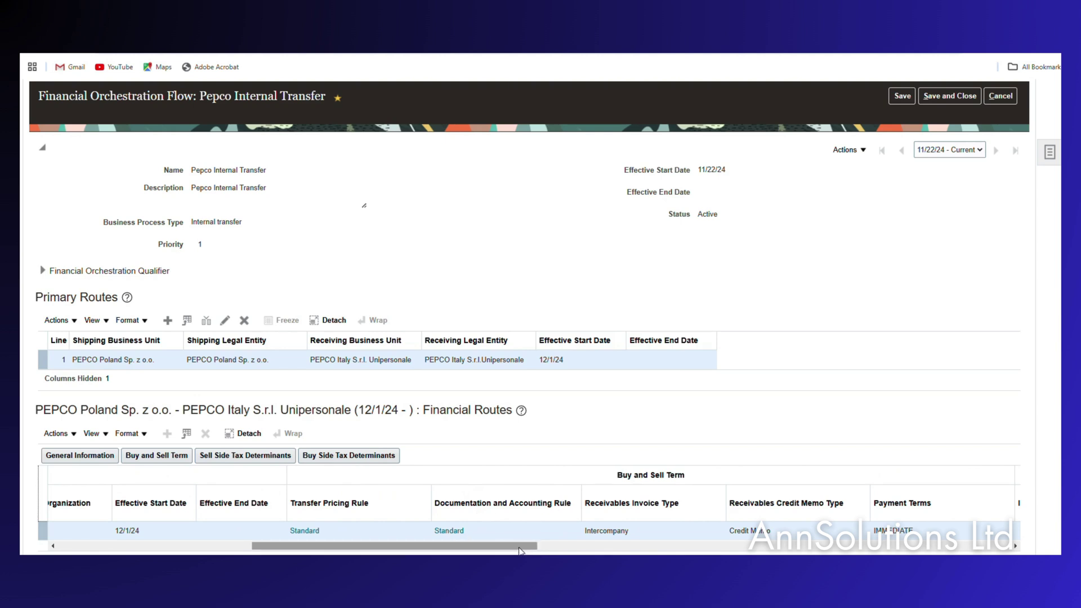
Exit the Pepco Internal Transfer flow without saving and return to the Financial Orchestration overview, closing the flow and profit center relationship pages.
drag(532, 550, 284, 551)
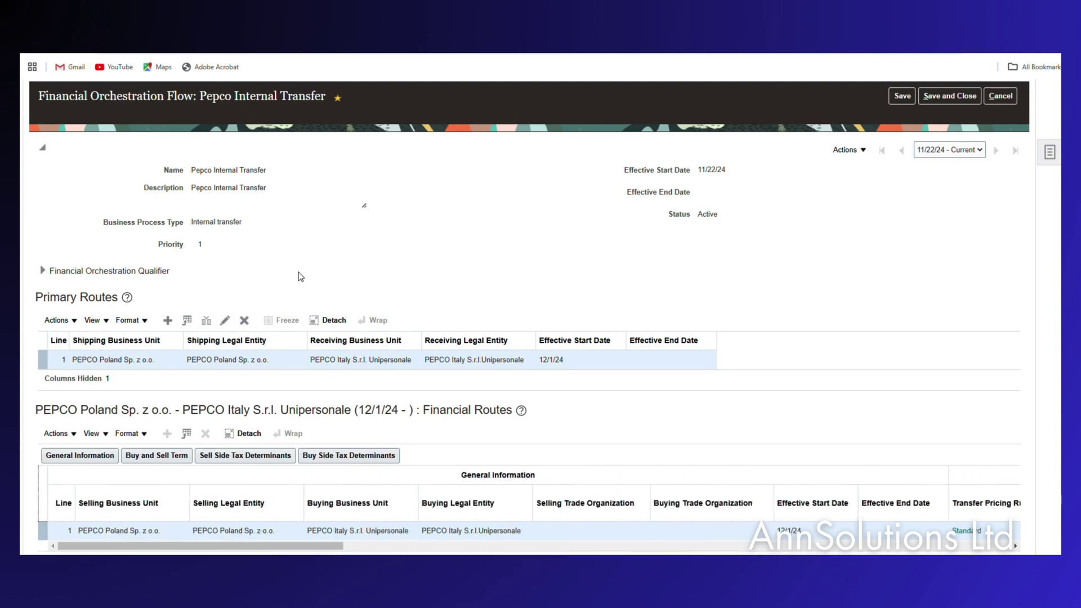
click(1001, 96)
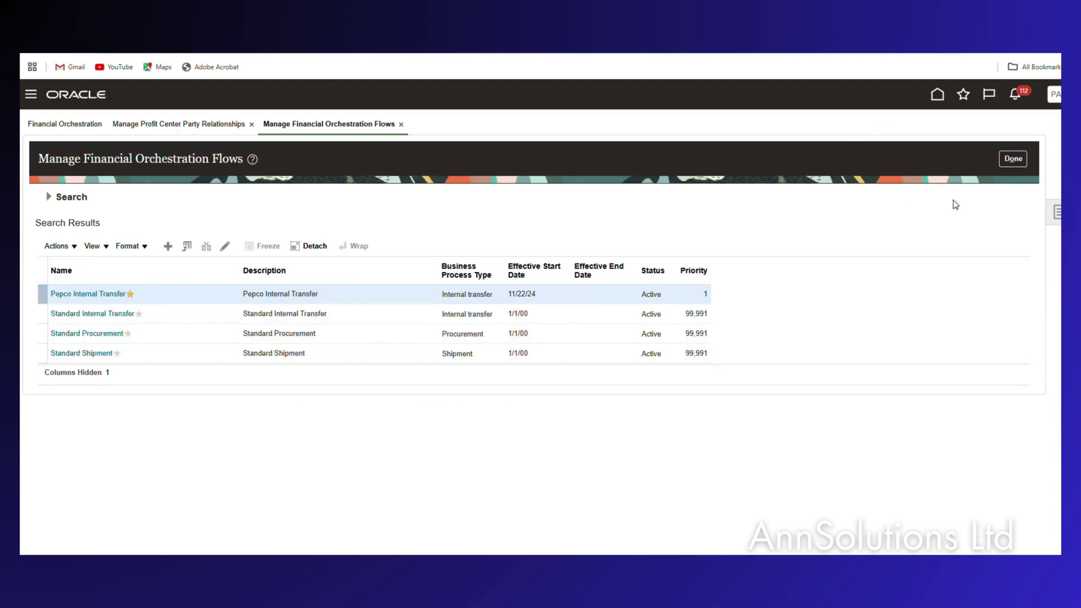
click(1012, 159)
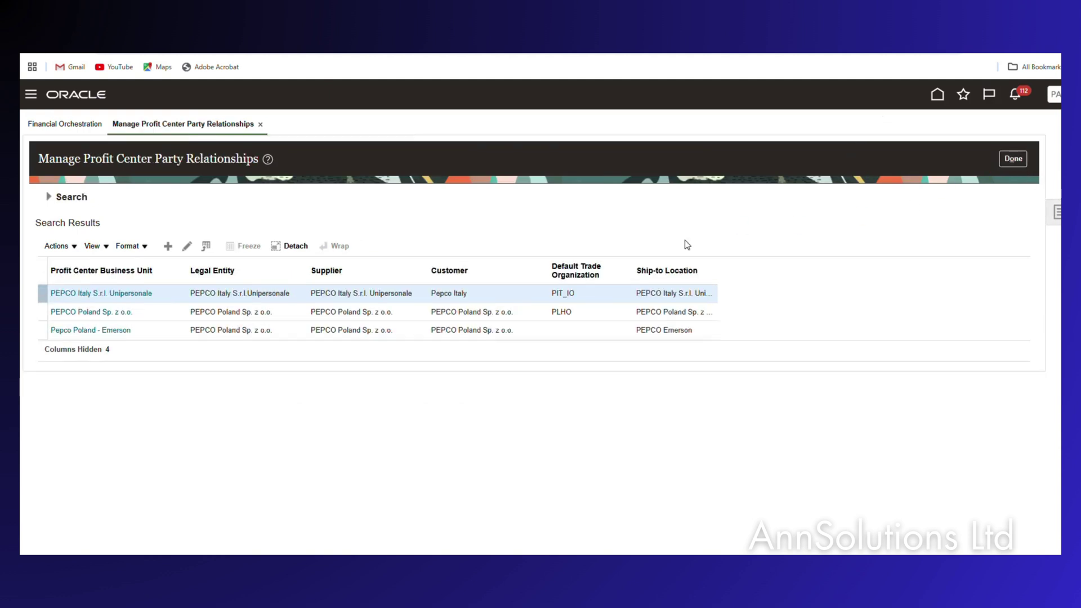
click(1053, 214)
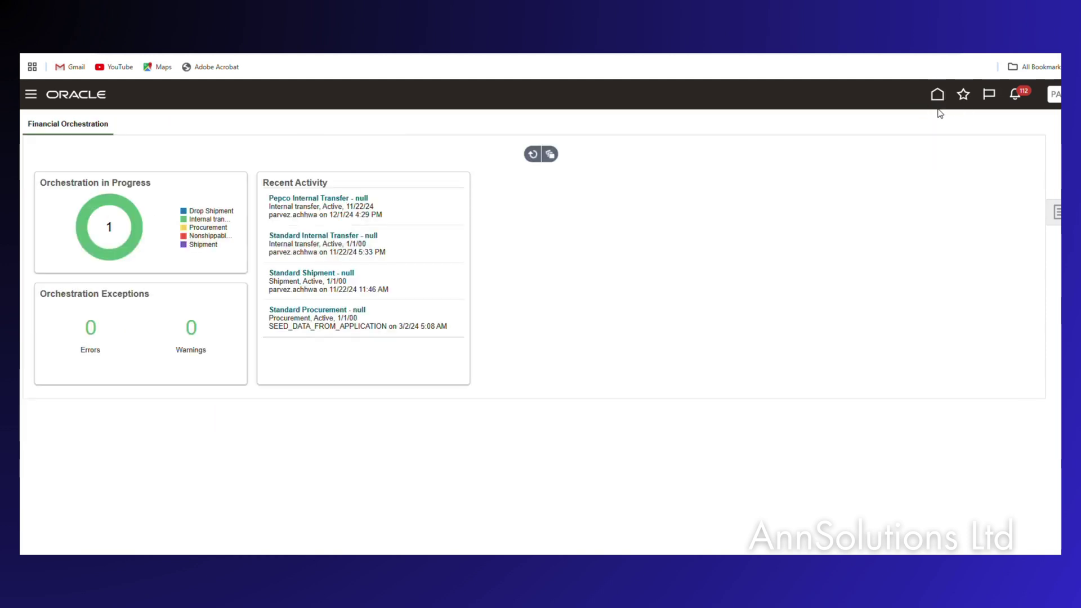
Open the in-progress internal transfer orchestration and check the source event's type in the execution monitor.
mouse_move(104, 212)
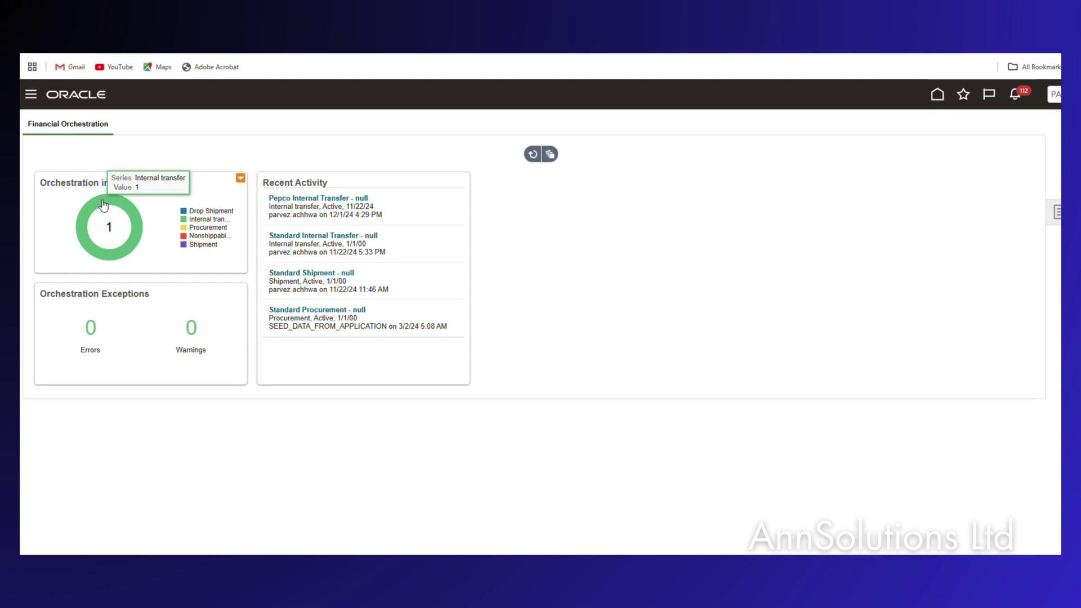
click(103, 205)
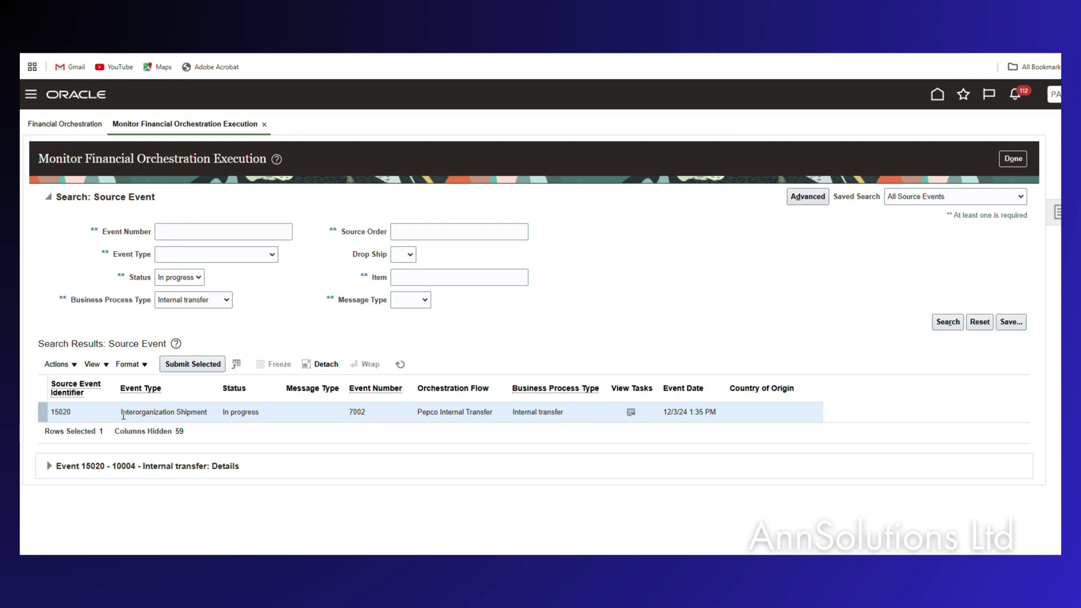
drag(123, 415, 217, 416)
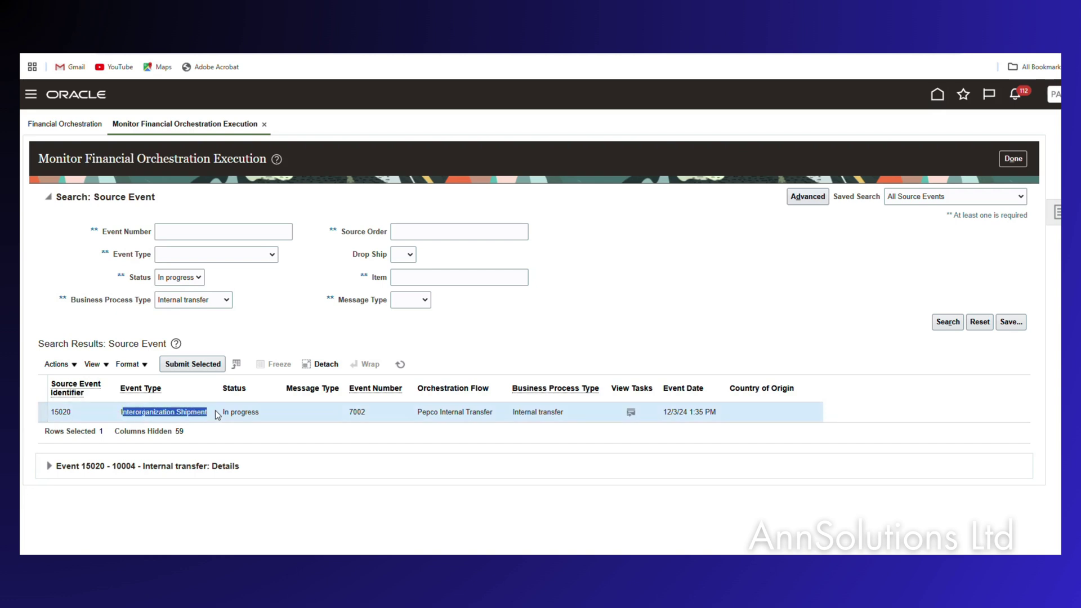
View the orchestration tasks of the Interorganization Shipment event and examine the status of the intercompany receivables and payables tasks.
click(631, 413)
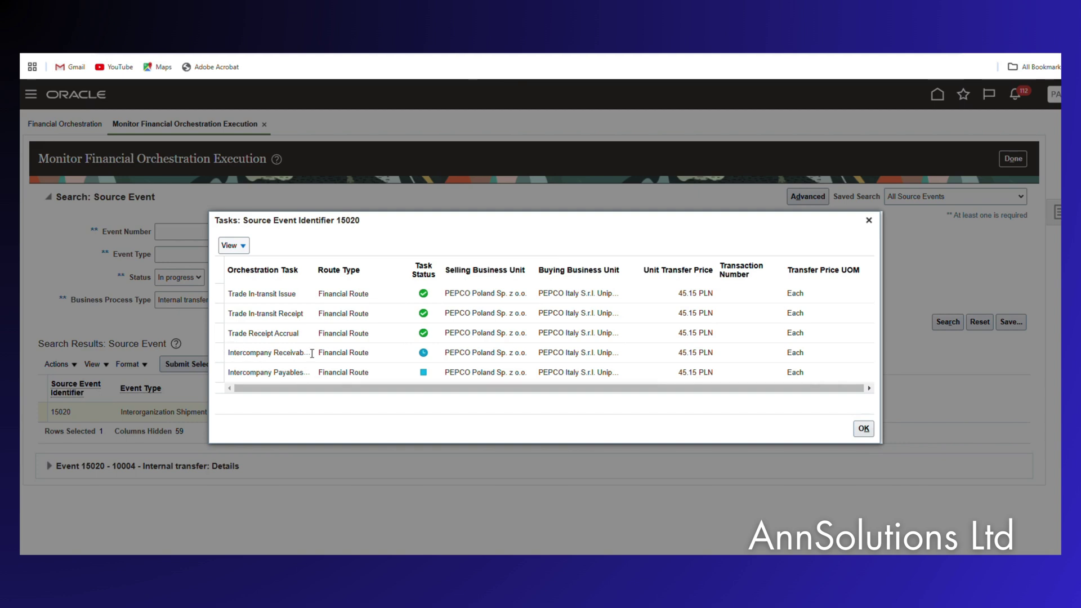
mouse_move(423, 356)
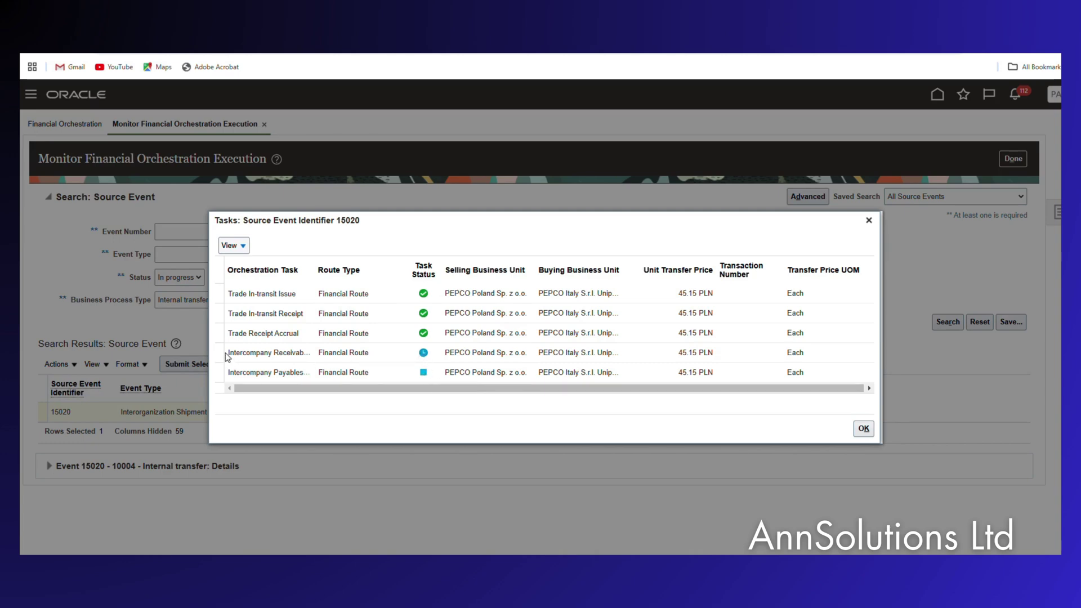
drag(227, 354, 409, 359)
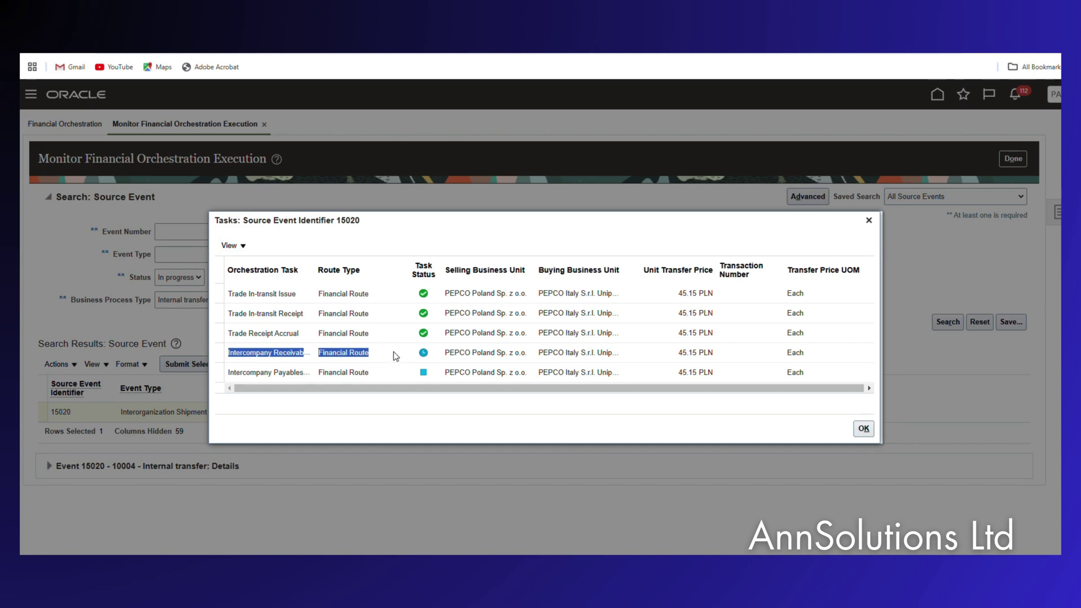
click(381, 355)
drag(373, 352, 208, 358)
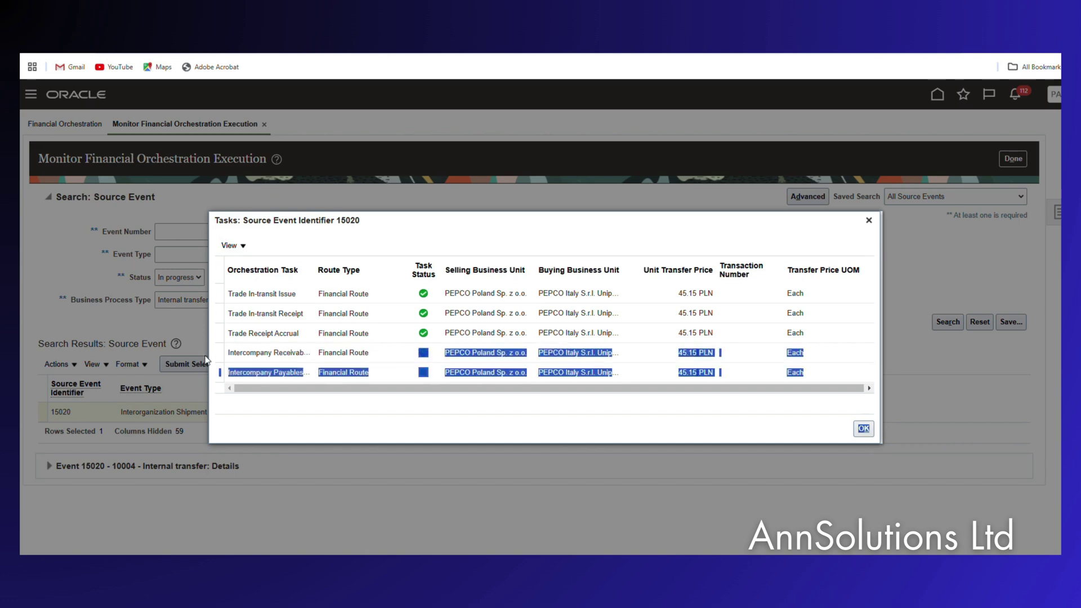
click(376, 356)
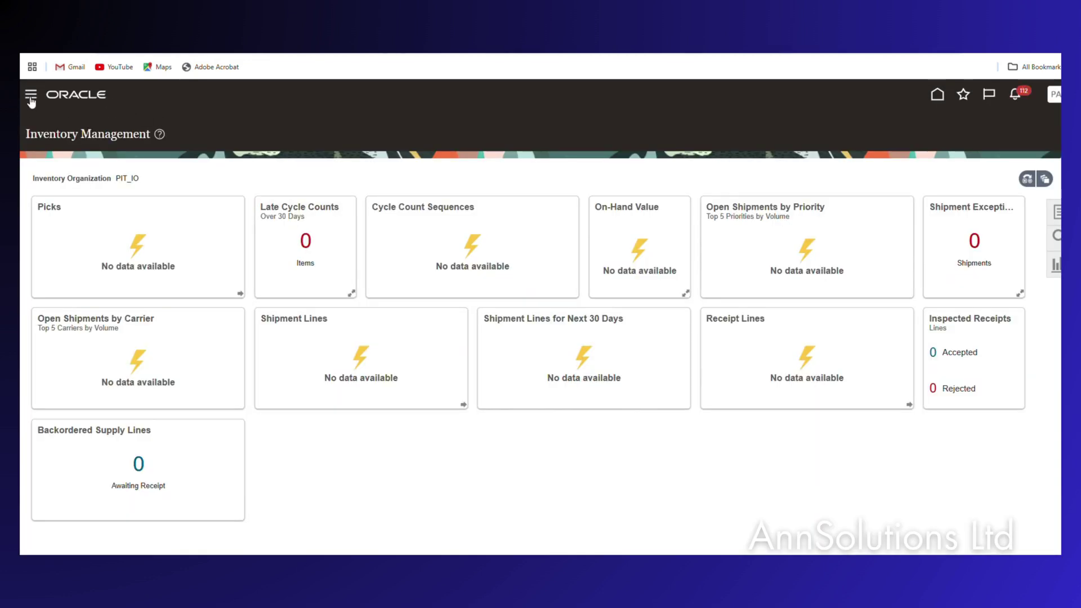
From Inventory Management, open the Scheduled Processes work area.
click(31, 101)
scroll(217, 492, down, 5)
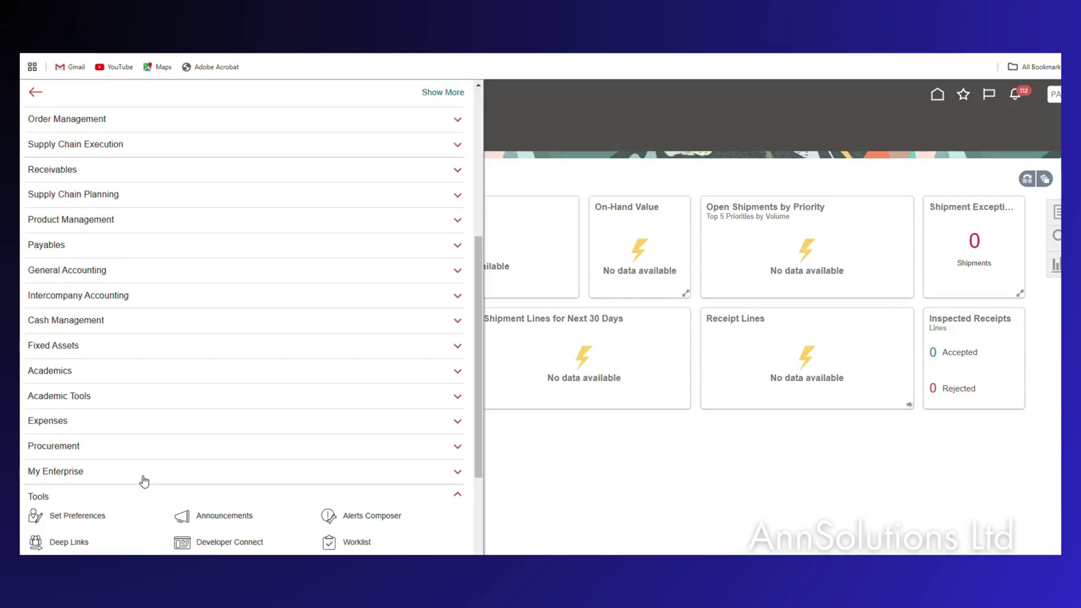
scroll(144, 481, down, 2)
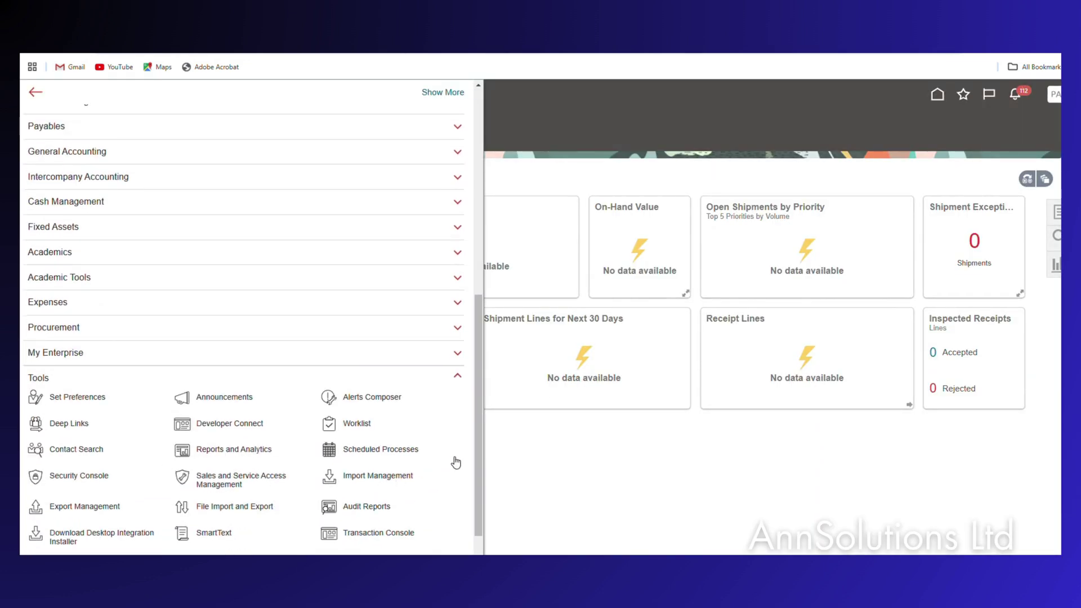
click(361, 450)
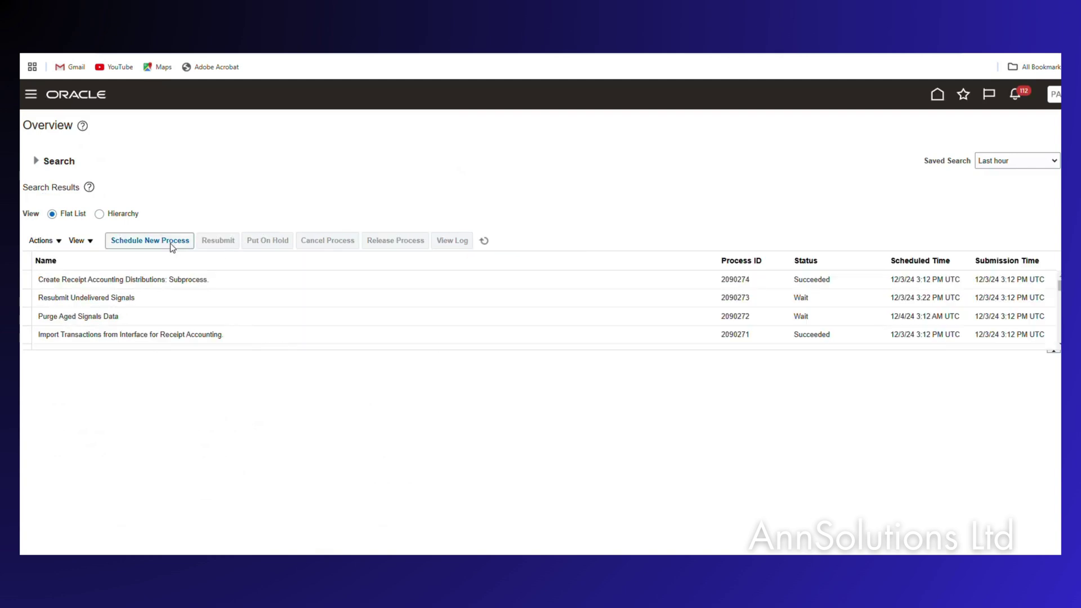
Start scheduling a new process of type Job using the Import AutoInvoice job.
click(170, 243)
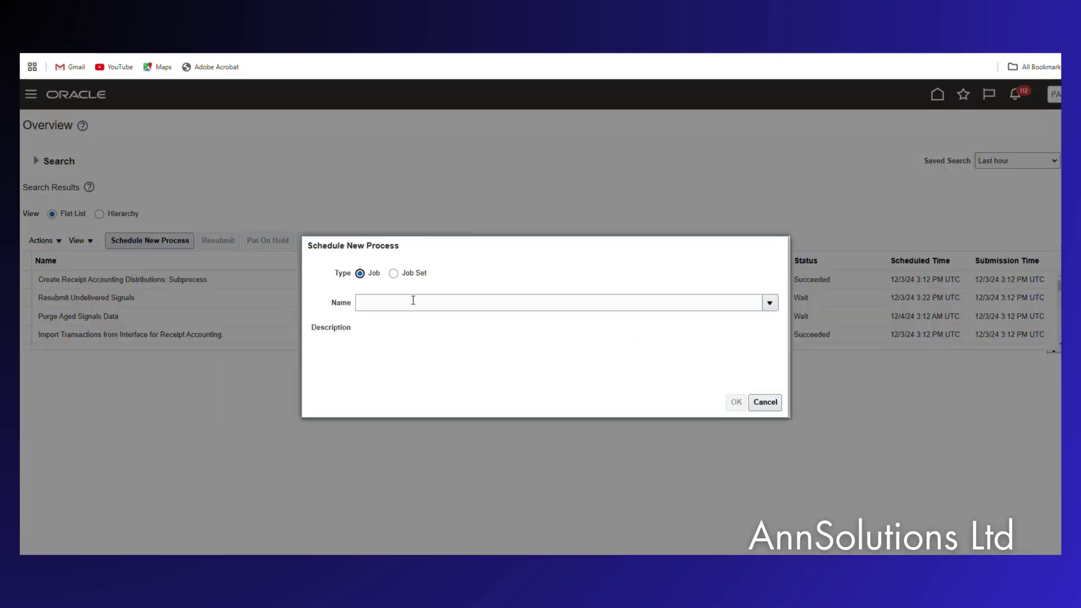
click(414, 302)
text(import aut)
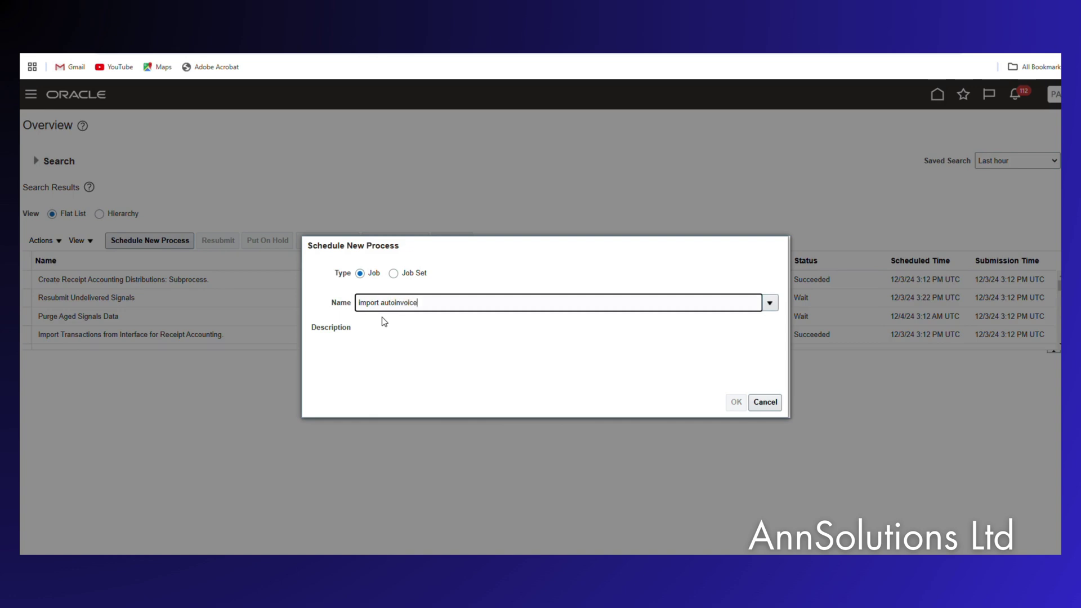
text(oinvoice)
click(384, 322)
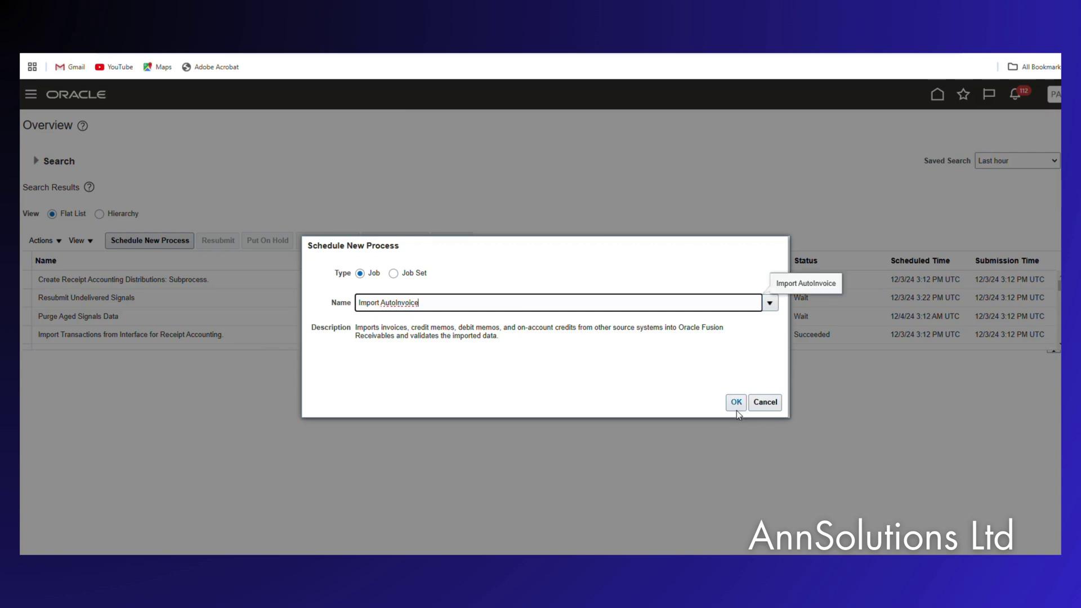
click(737, 402)
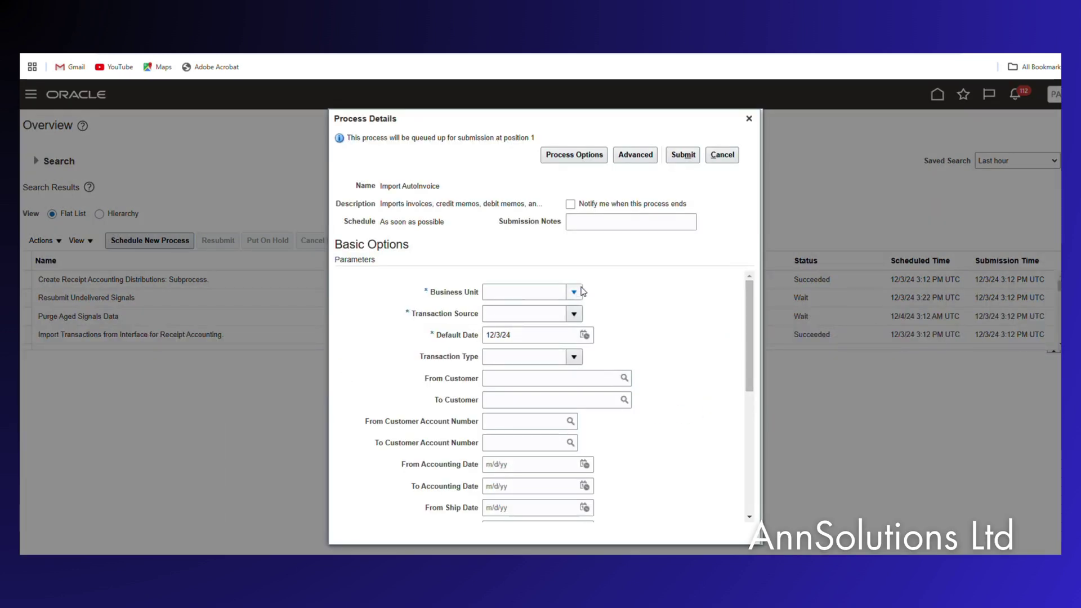
Submit Import AutoInvoice for business unit PEPCO Poland Sp. z o.o. with the ORA_Supply Chain Financial Orchestration transaction source, and acknowledge the confirmation.
click(580, 291)
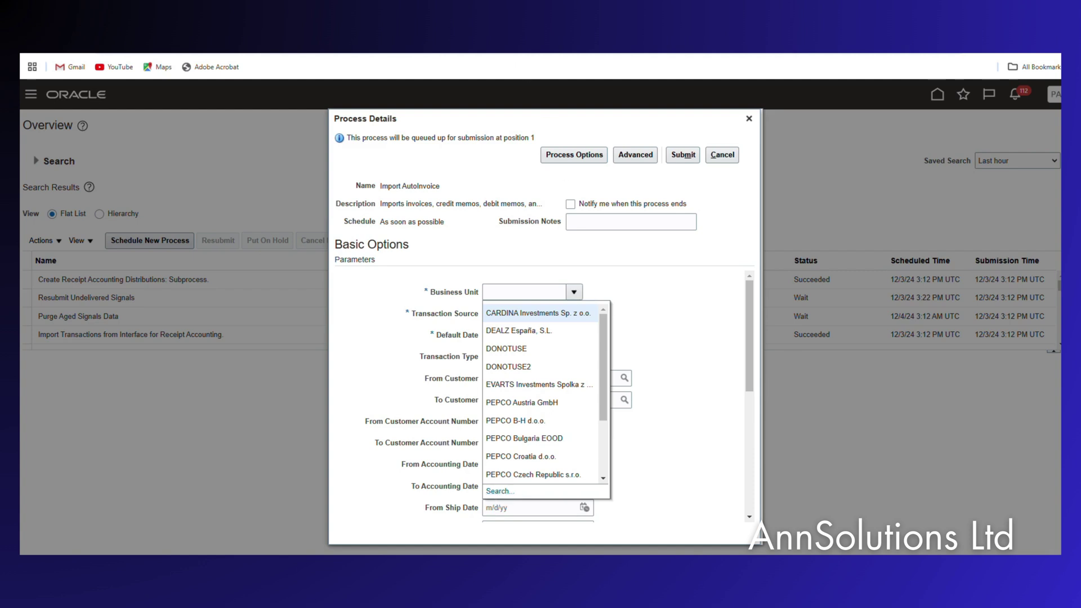
click(510, 292)
text(PEPCO Poland Sp. z o.)
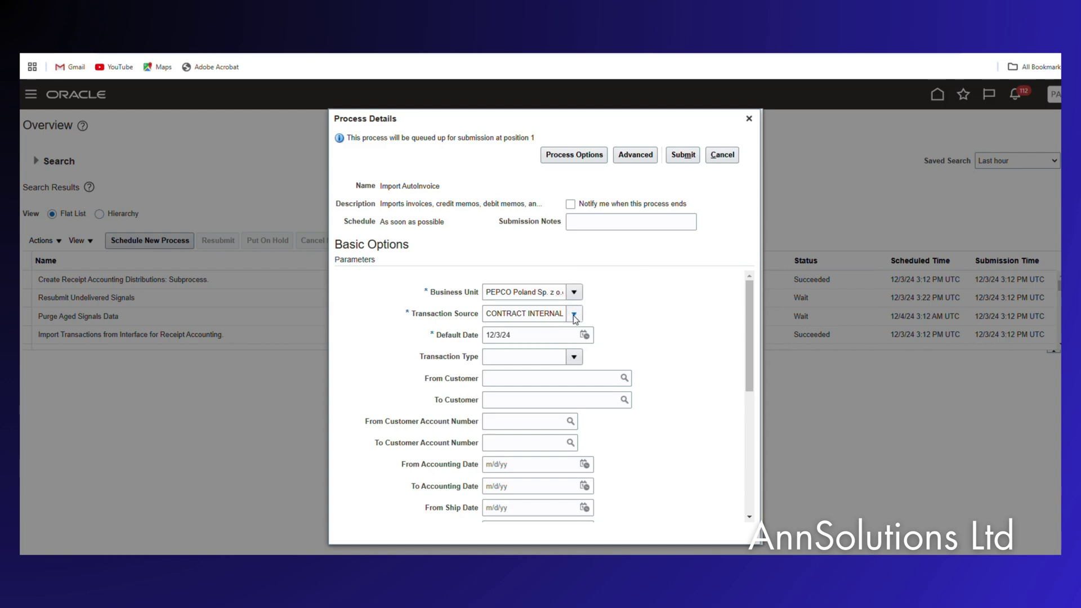
click(574, 315)
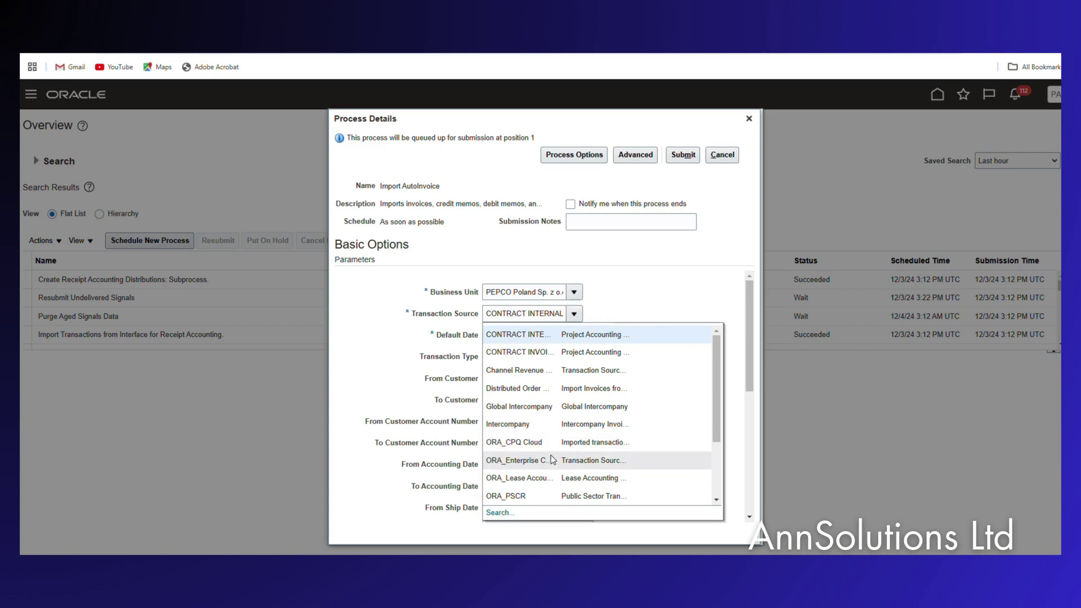
scroll(529, 492, down, 2)
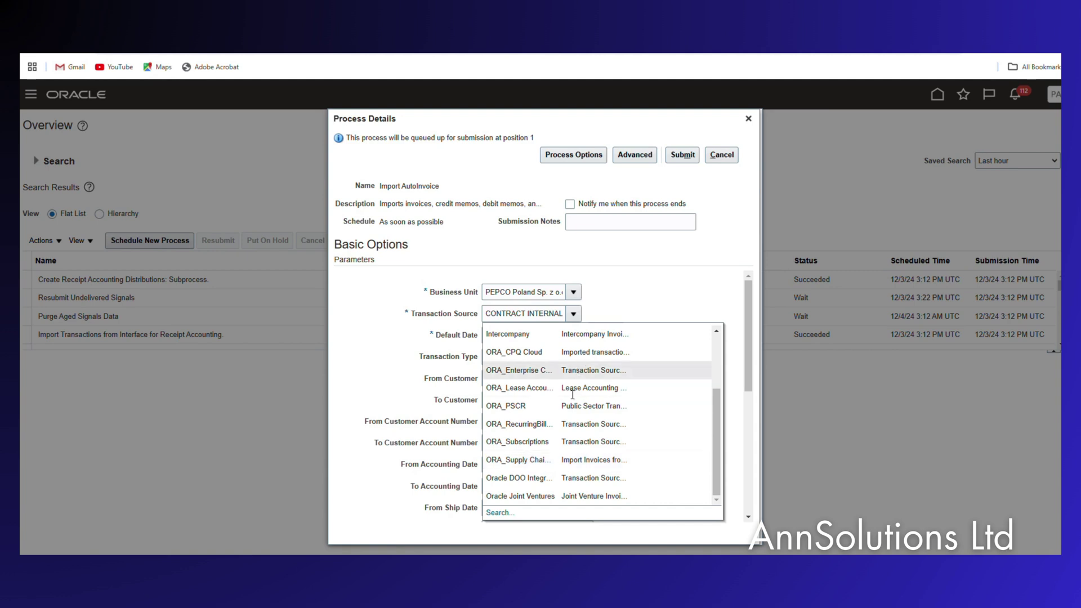
click(518, 459)
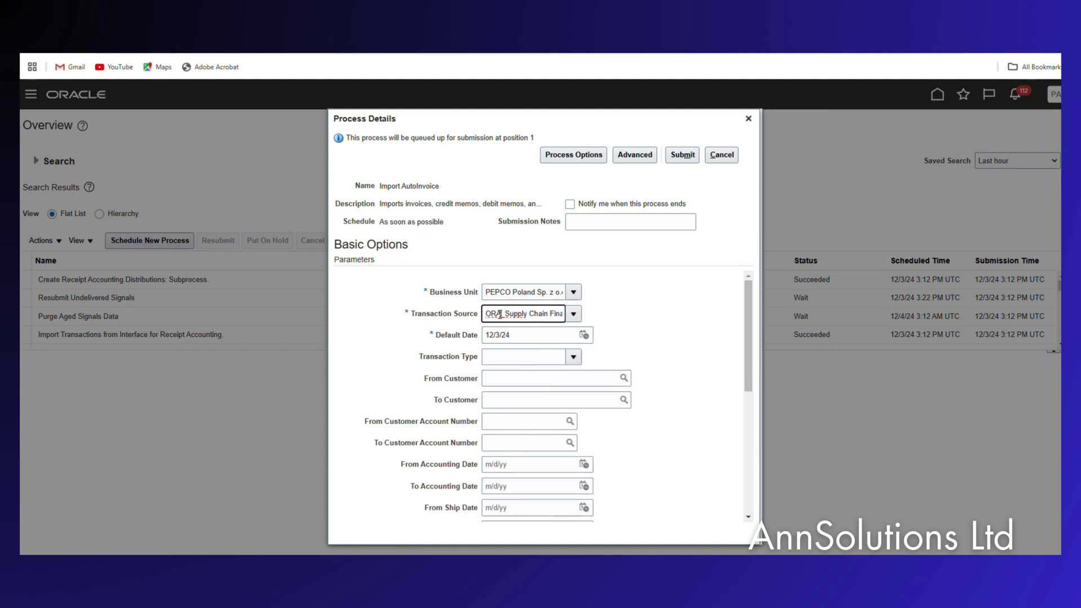
drag(500, 314, 582, 317)
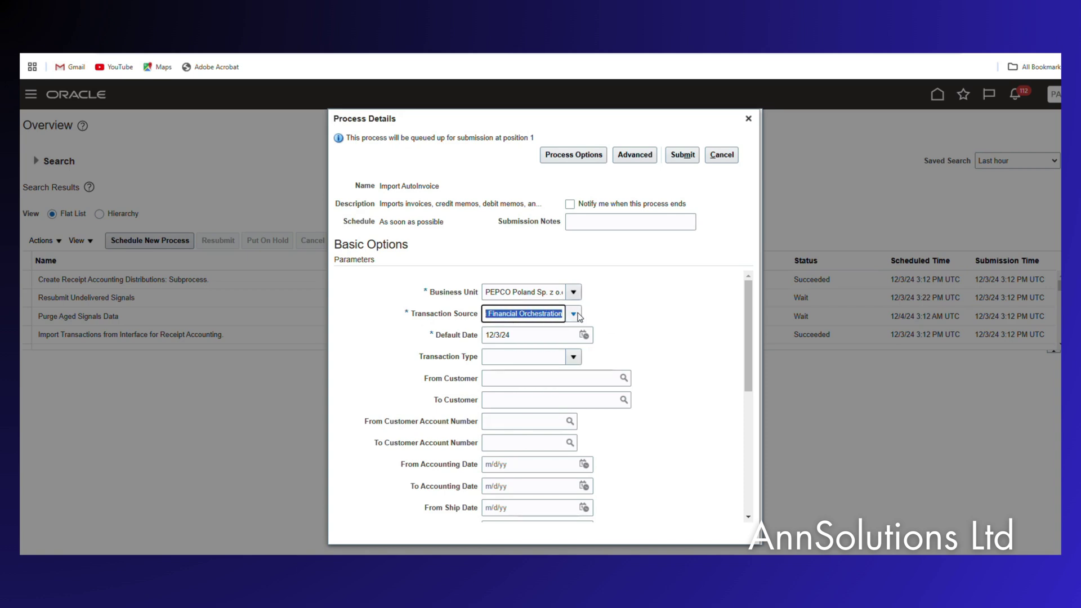
click(685, 155)
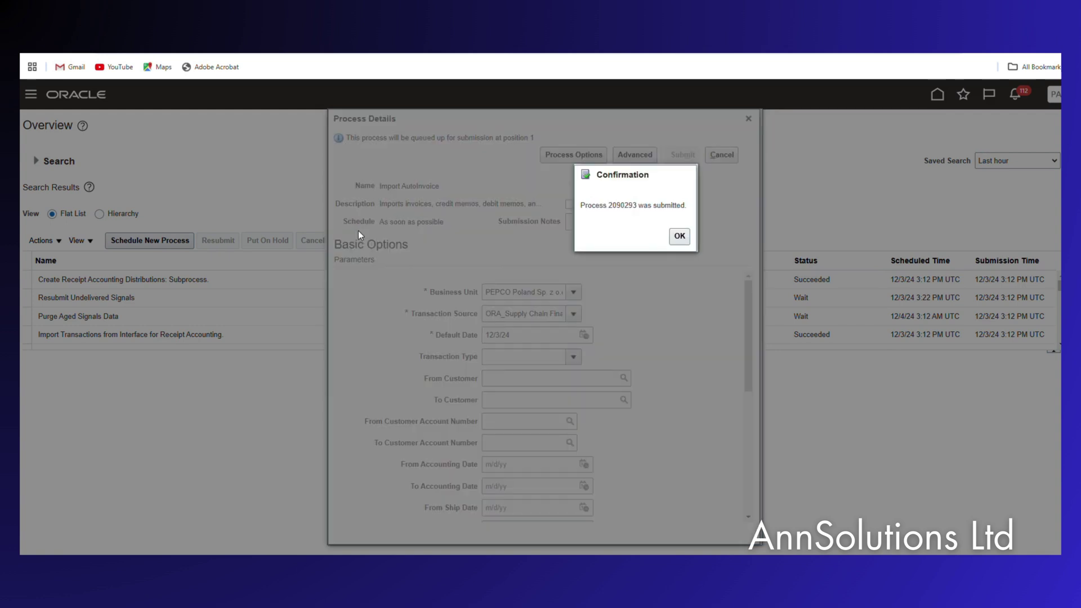
click(679, 236)
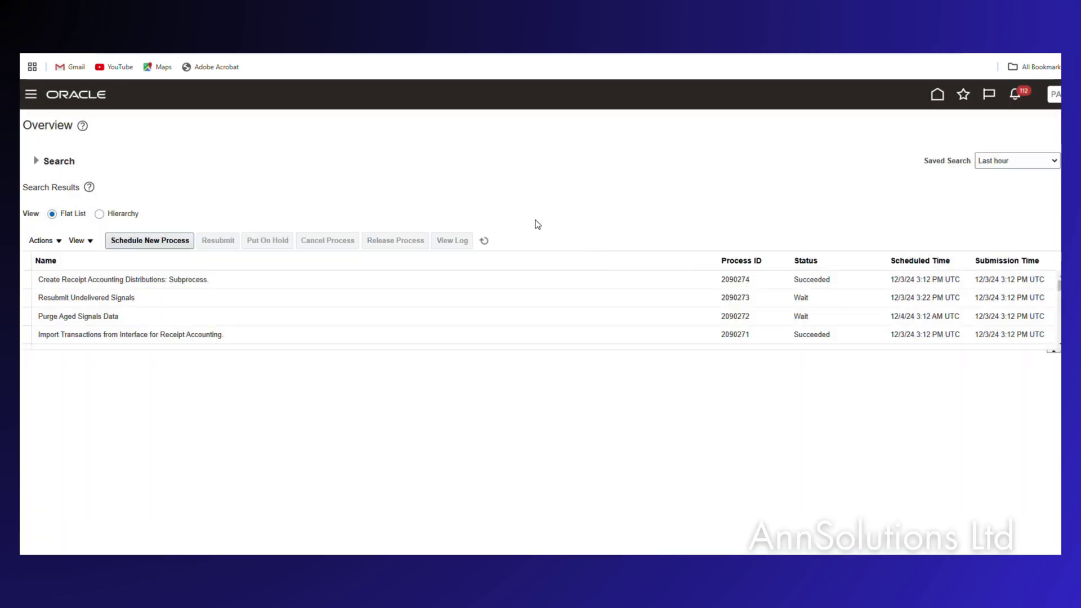
Refresh the scheduled process list to track the progress of the Import AutoInvoice run.
click(484, 241)
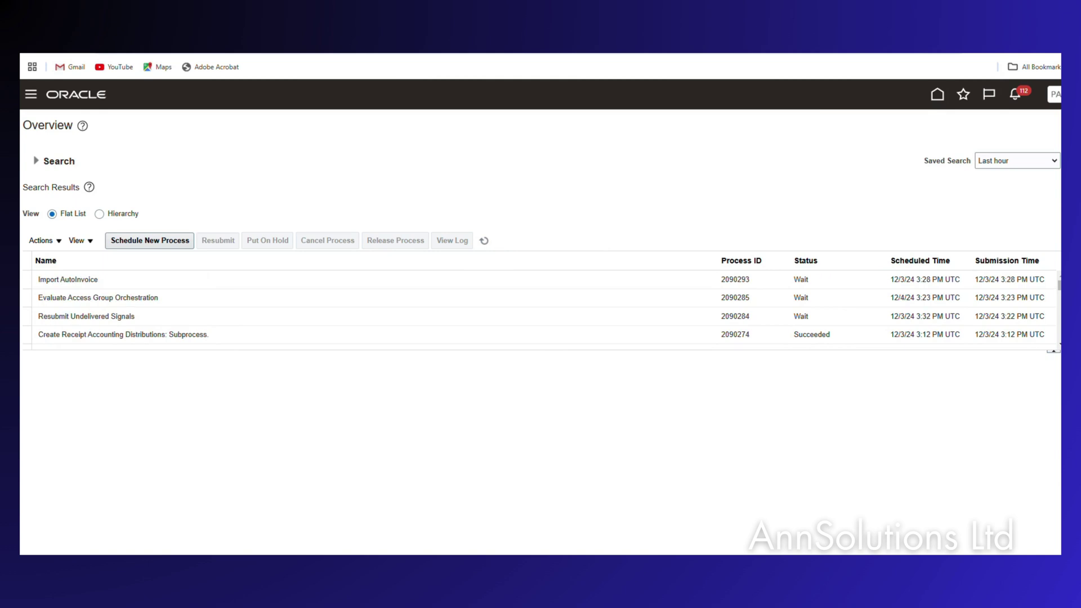
click(484, 241)
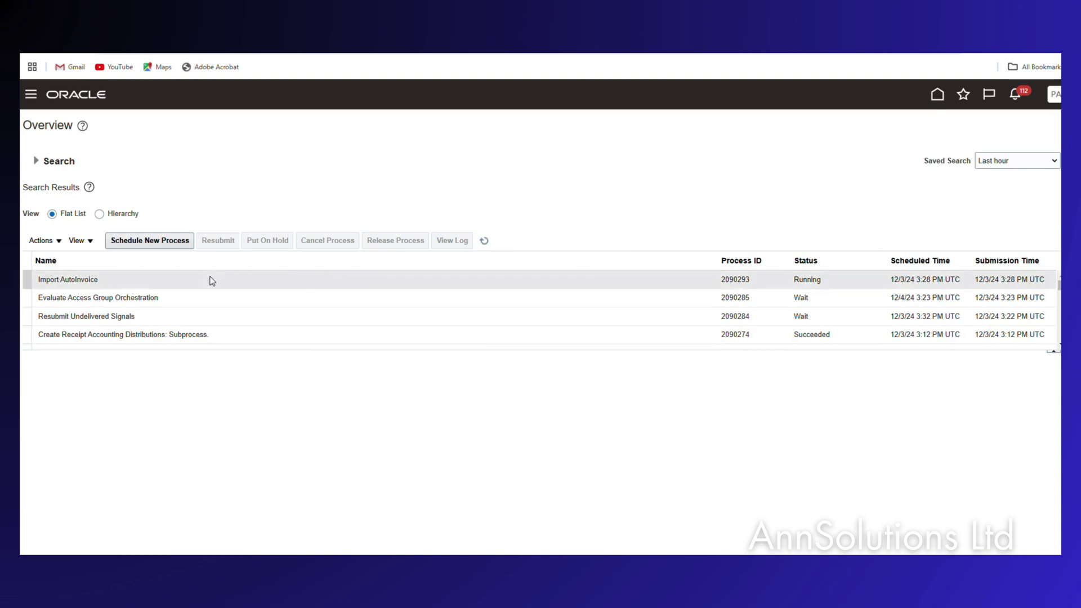
click(486, 242)
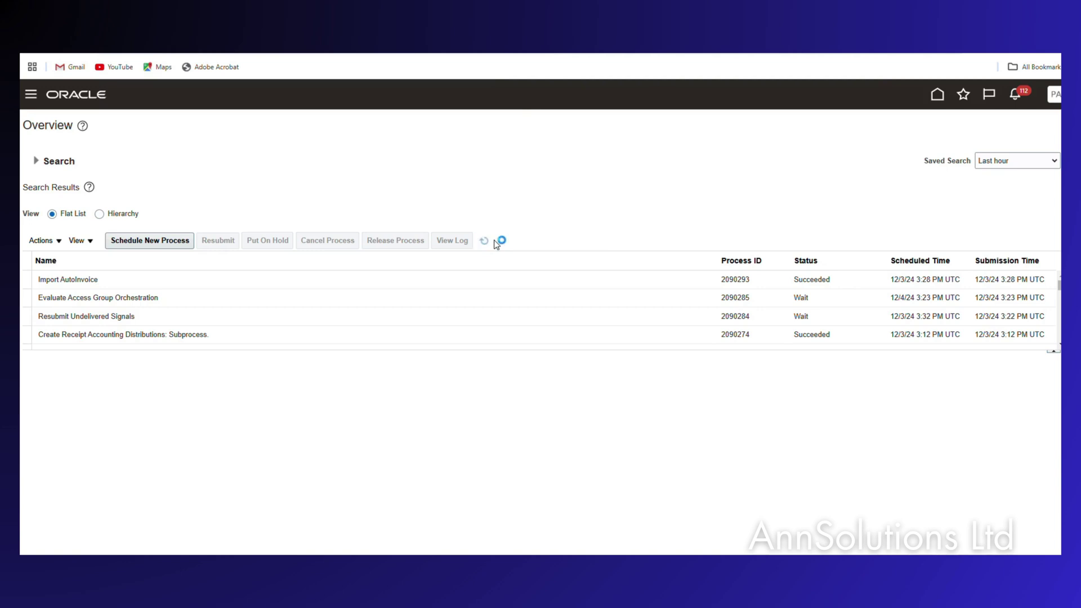
Check the AutoInvoice follow-up processes, and republish the output of Import AutoInvoice: Execution Report to view it.
click(180, 282)
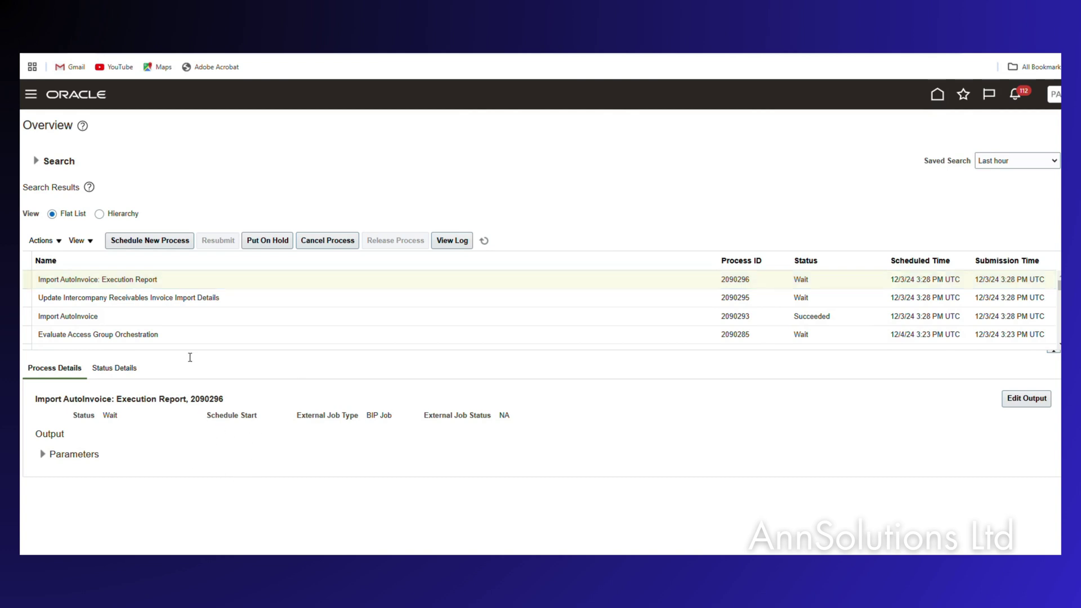
click(170, 300)
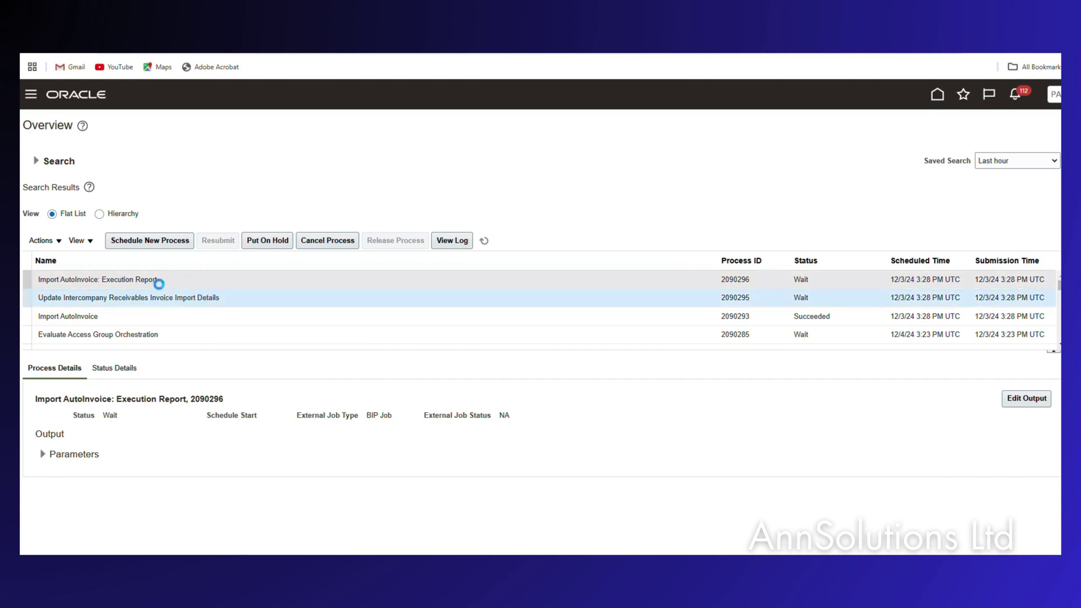
click(191, 285)
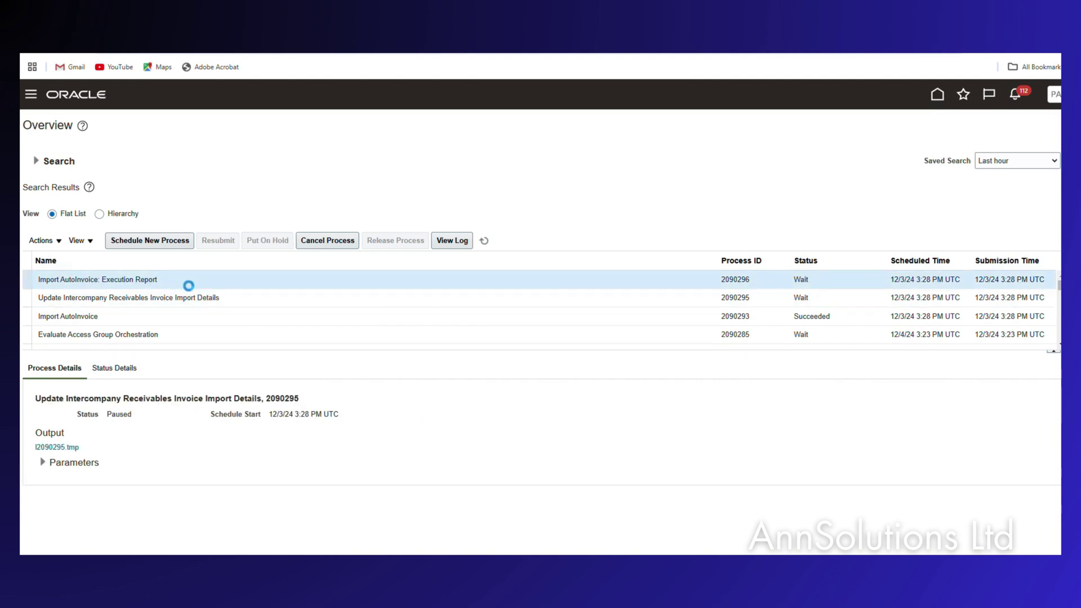
scroll(294, 449, down, 1)
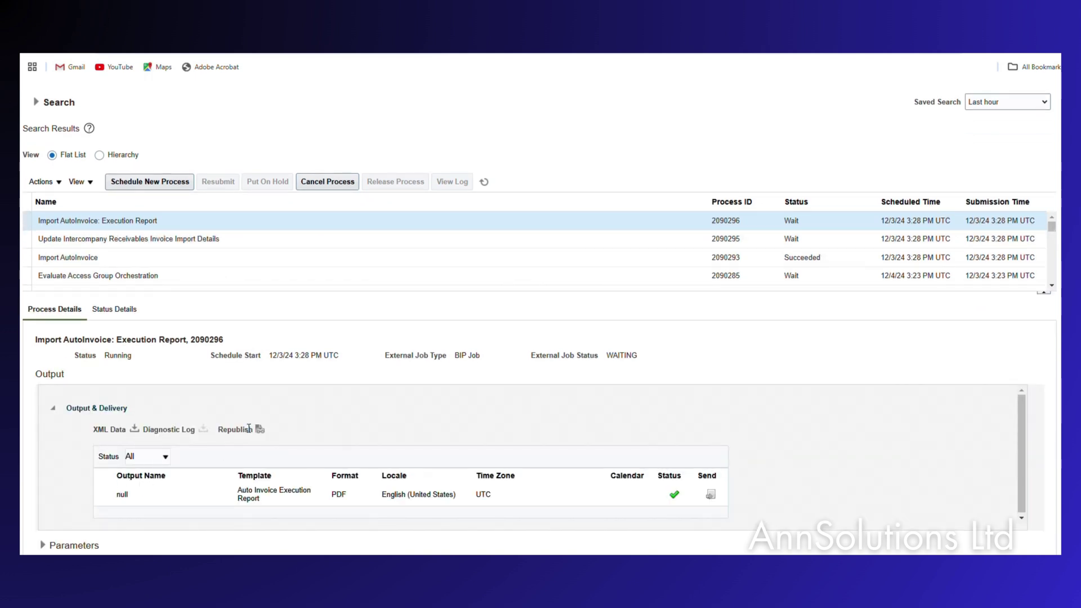
click(259, 429)
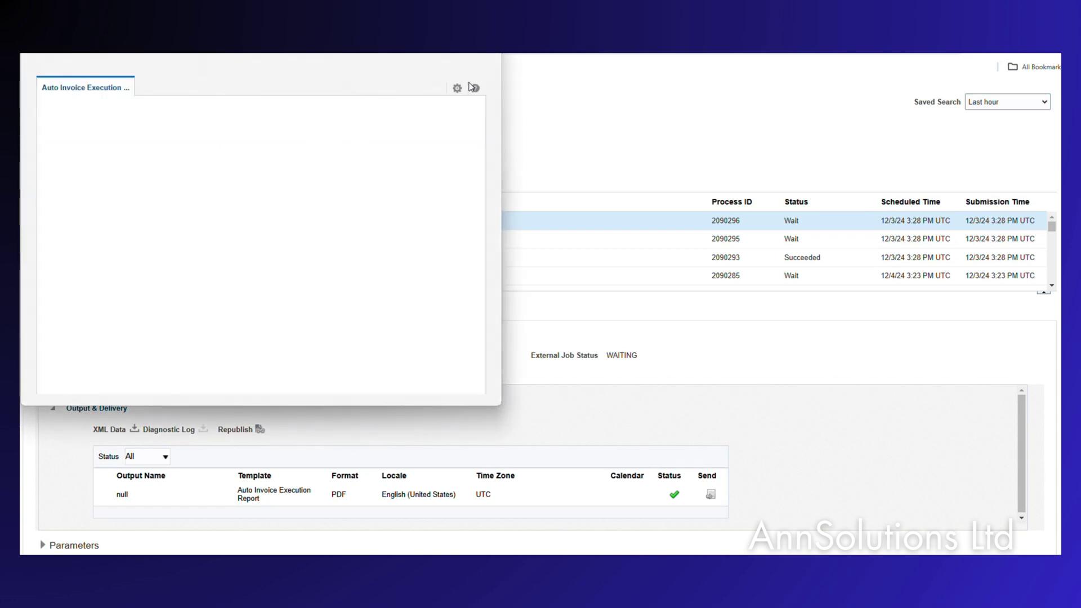
Export the Auto Invoice Execution Report as a PDF and open the downloaded file.
click(457, 88)
mouse_move(431, 106)
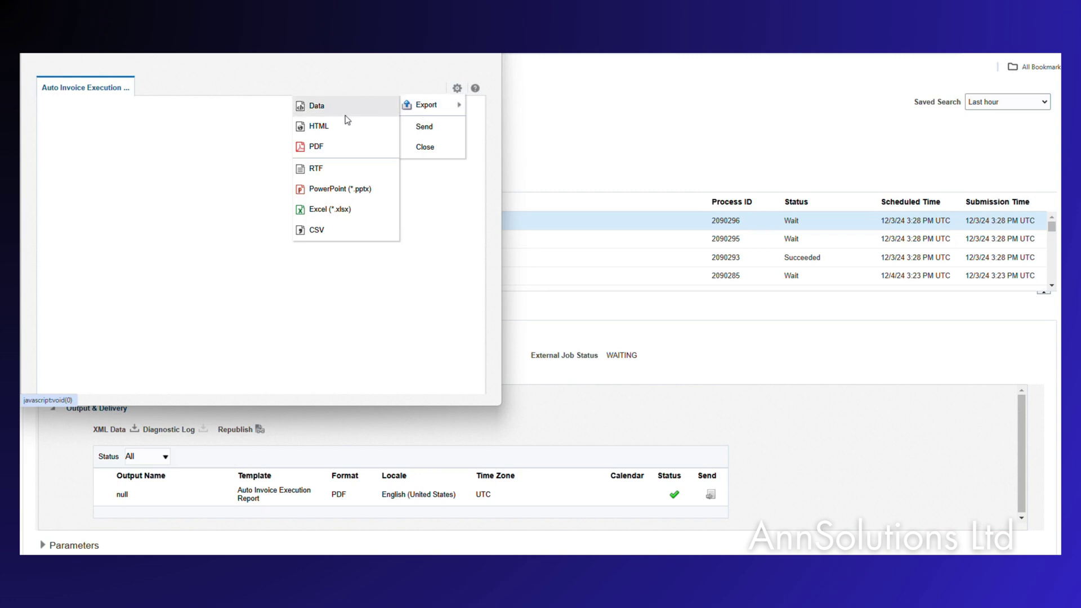
click(315, 147)
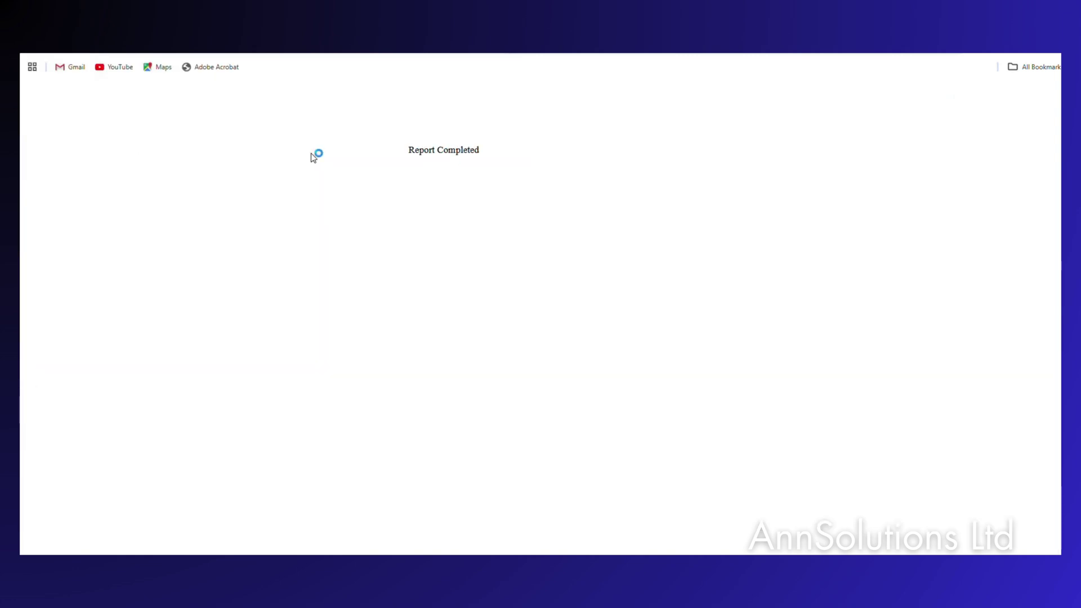
click(1015, 47)
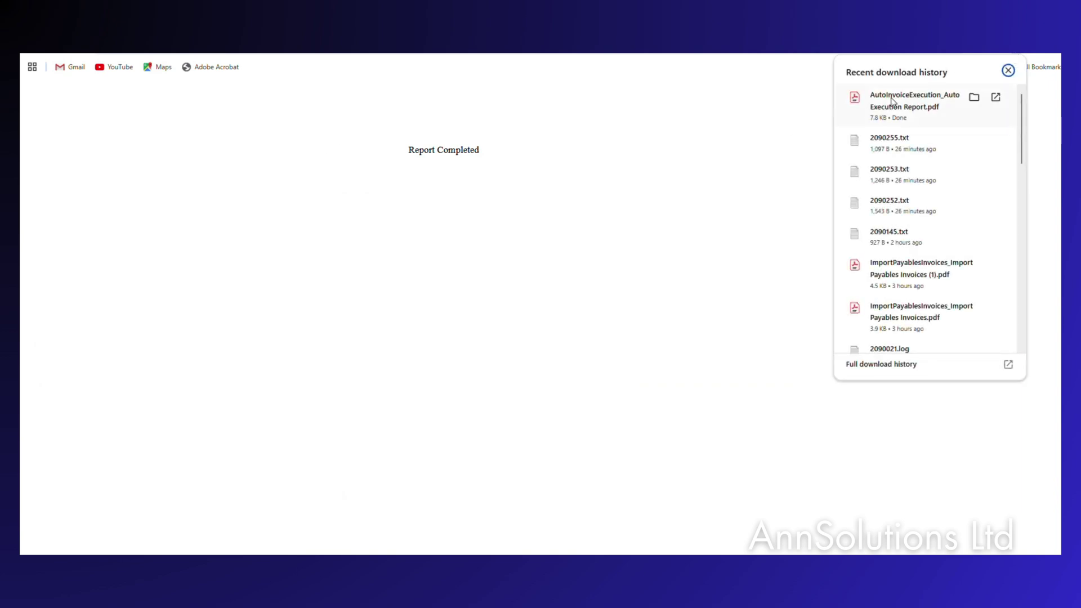
click(912, 101)
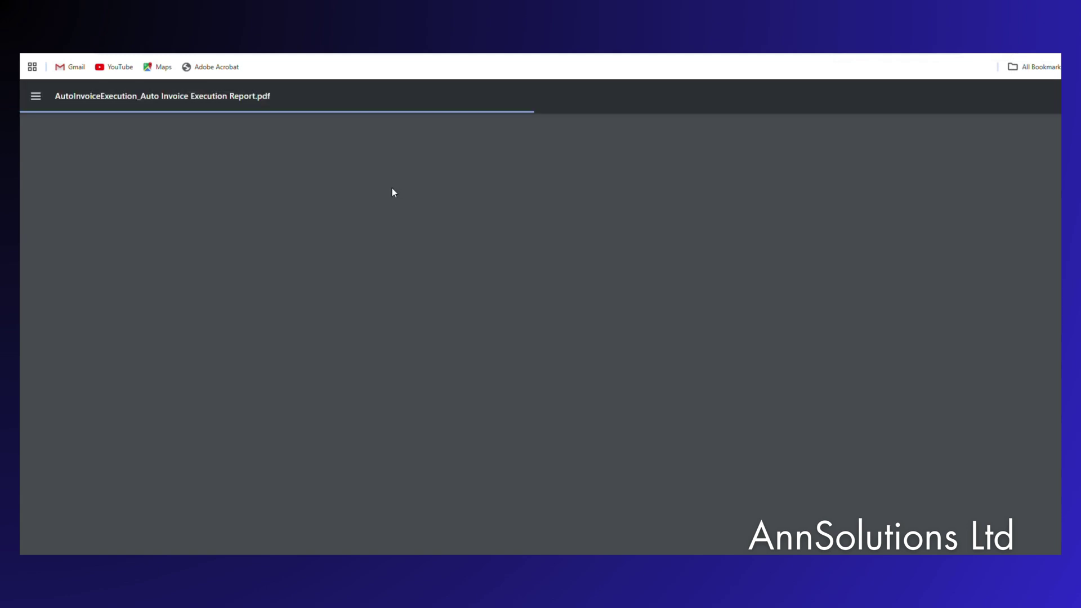
Examine the interface line results, created transactions by currency, and rejected or error lines in the Auto Invoice execution report.
scroll(604, 438, down, 5)
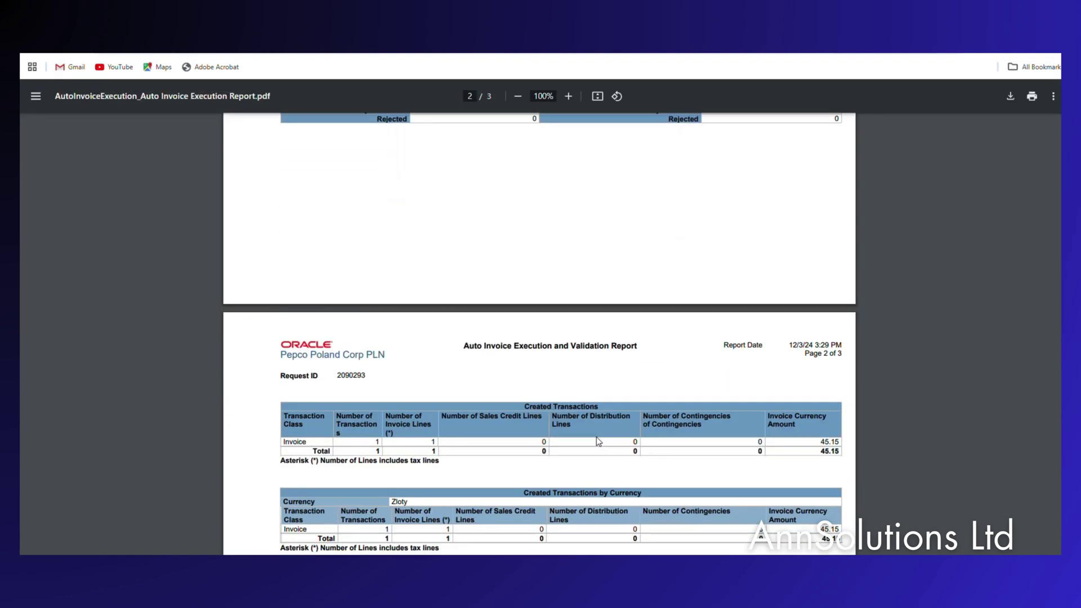
scroll(519, 450, down, 1)
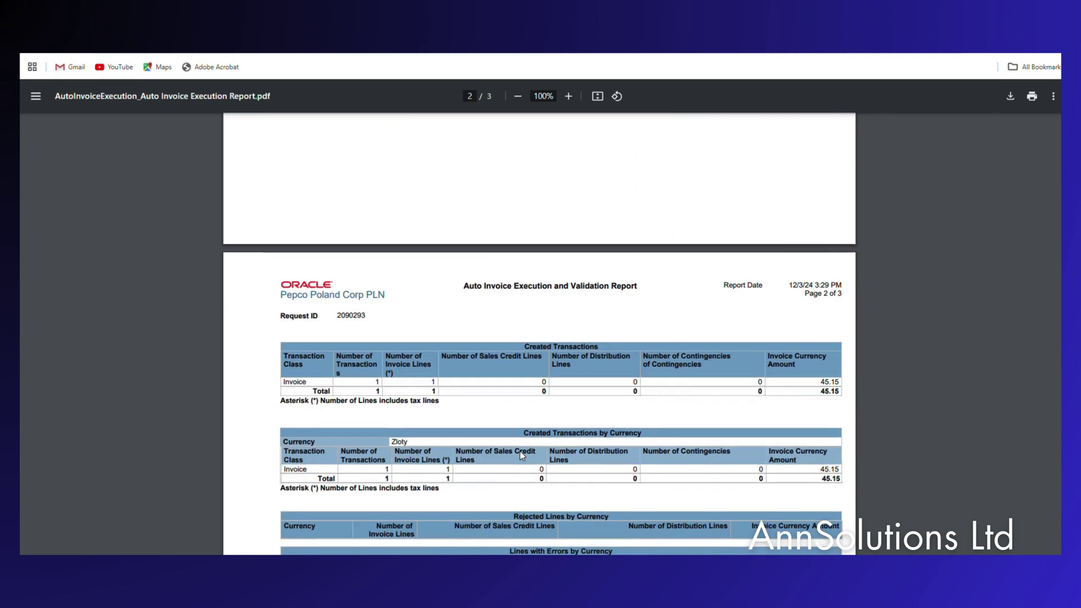
scroll(516, 443, down, 1)
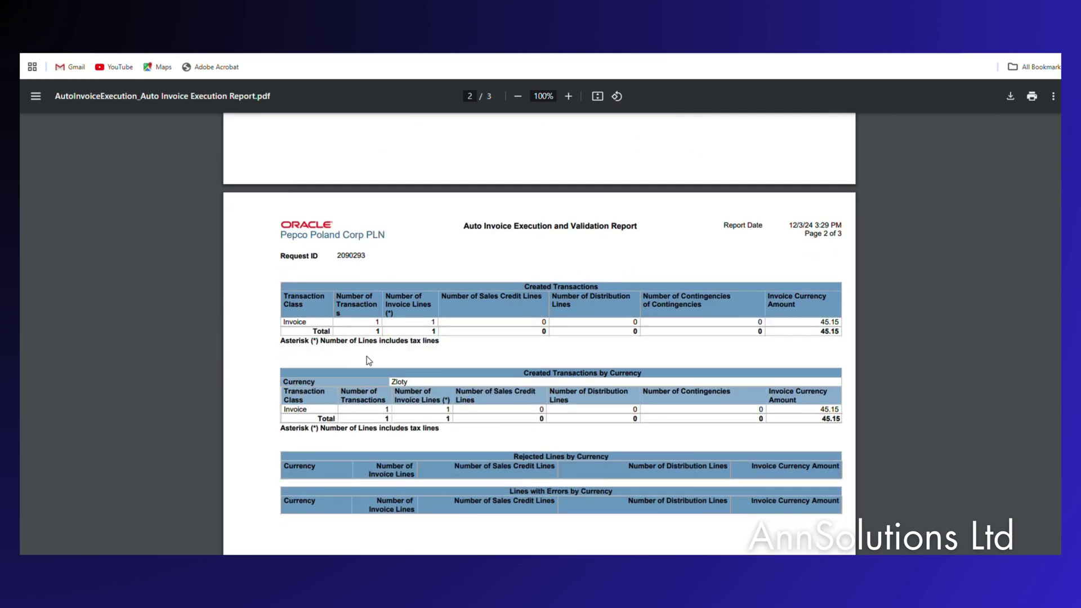
scroll(367, 361, down, 2)
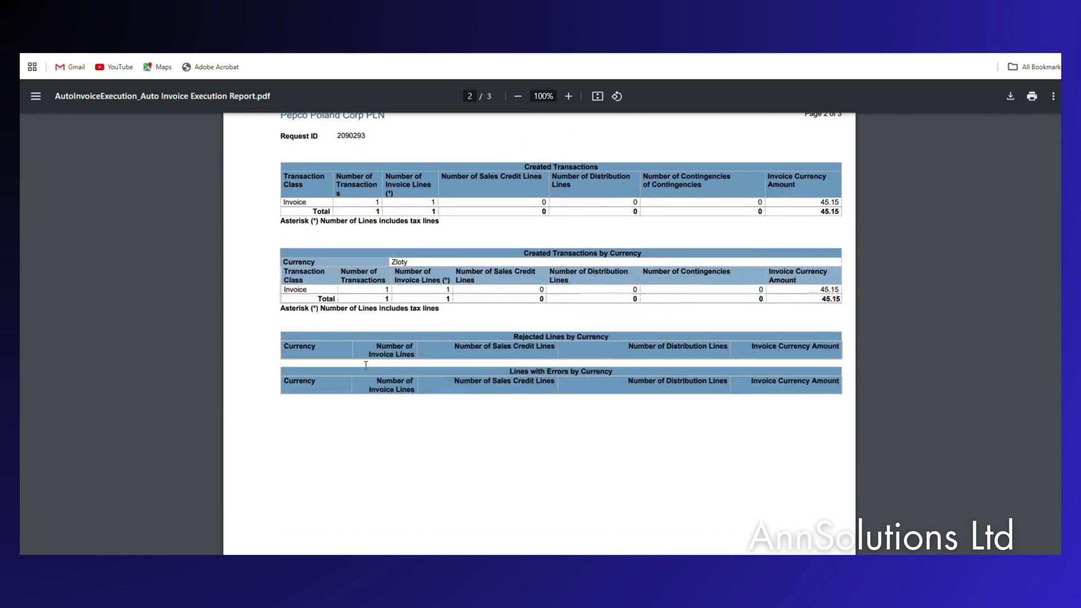
scroll(366, 365, down, 6)
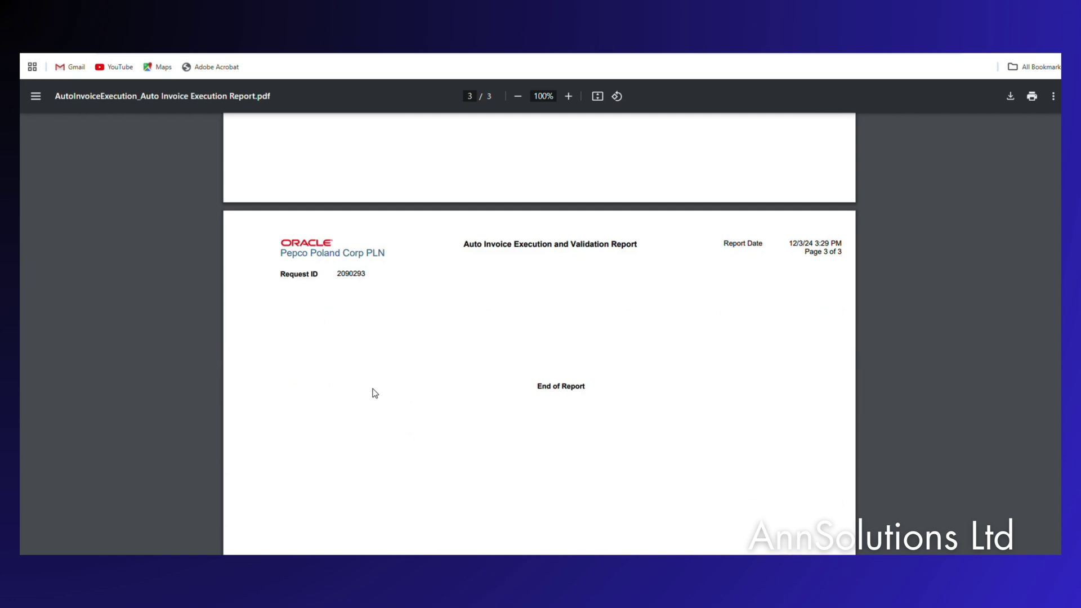
scroll(379, 395, up, 6)
scroll(381, 397, up, 9)
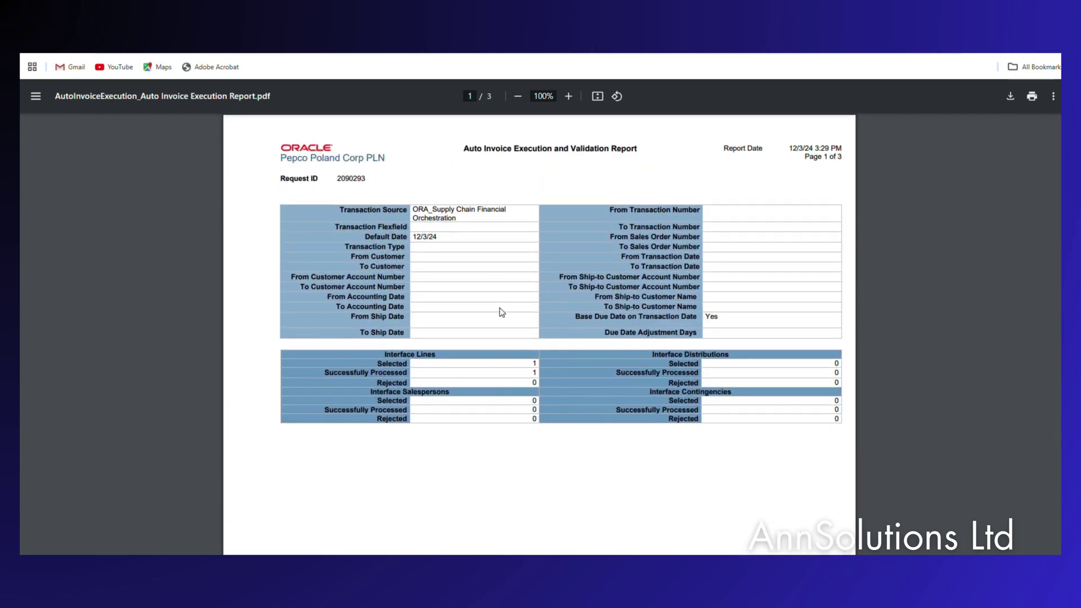
scroll(448, 415, down, 4)
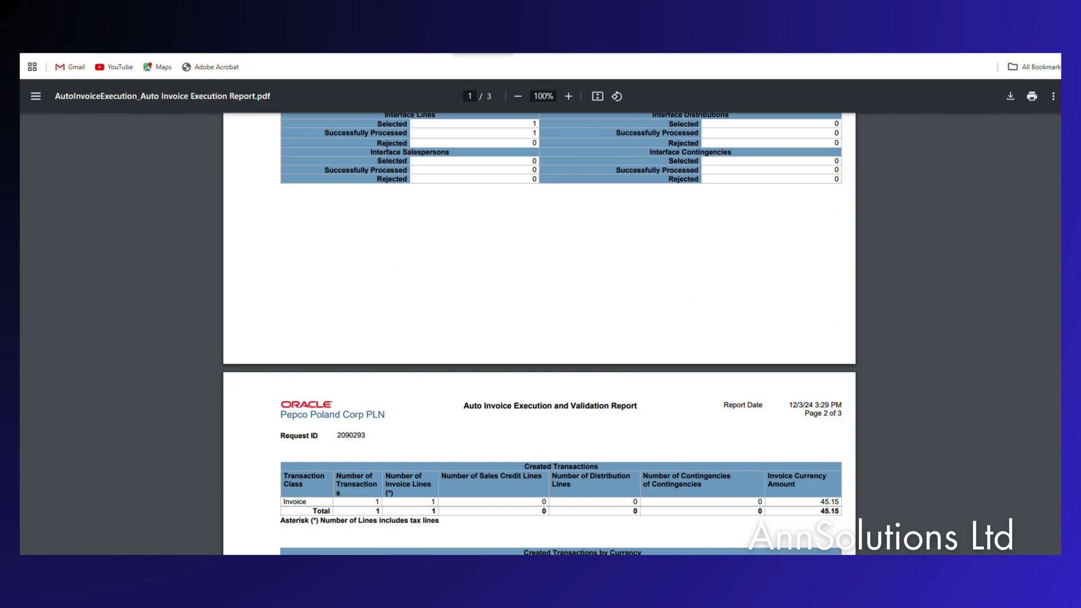
Return to Monitor Financial Orchestration Execution and reopen the tasks of source event 15020 to find the intercompany receivables transaction number.
mouse_move(629, 554)
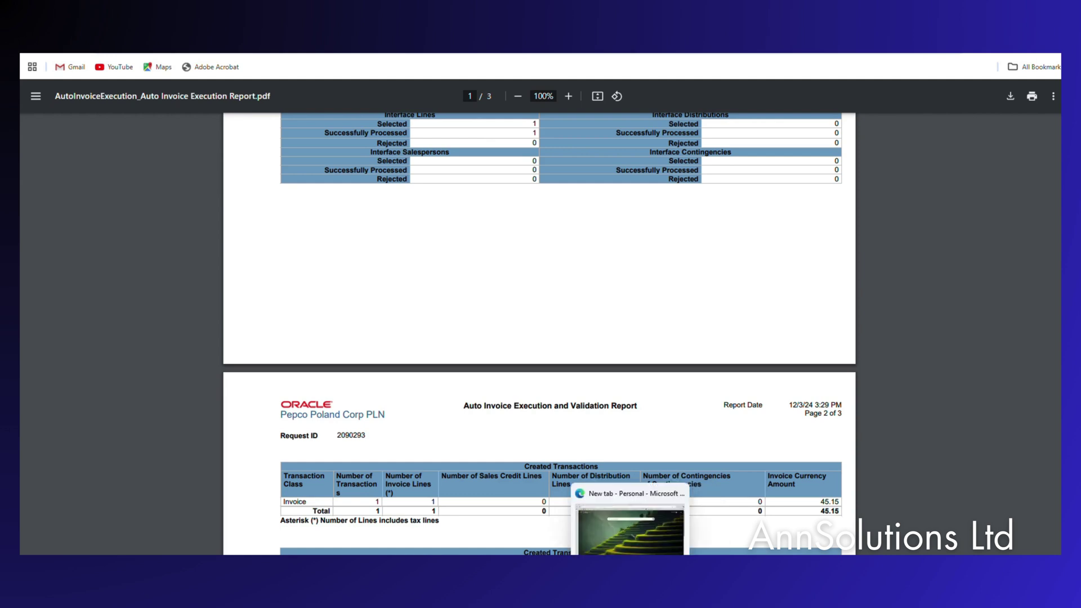
mouse_move(775, 554)
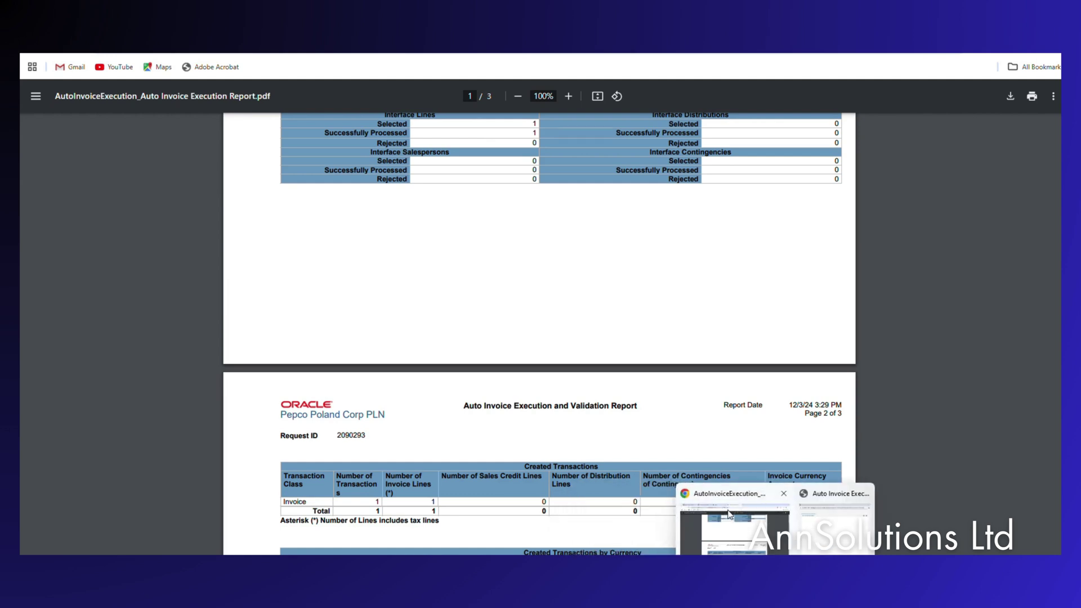
click(714, 525)
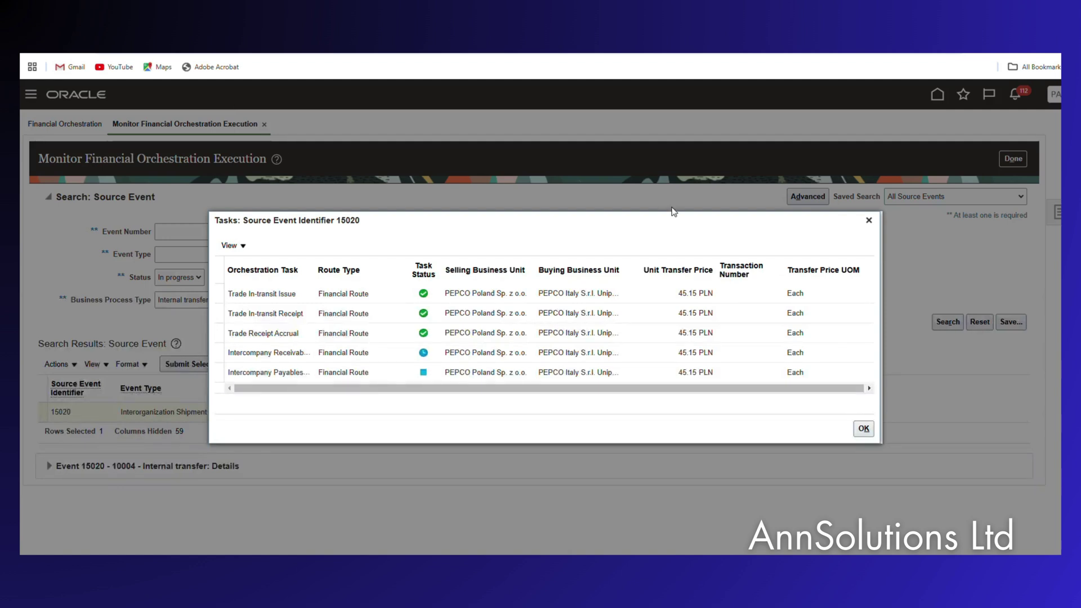
click(868, 221)
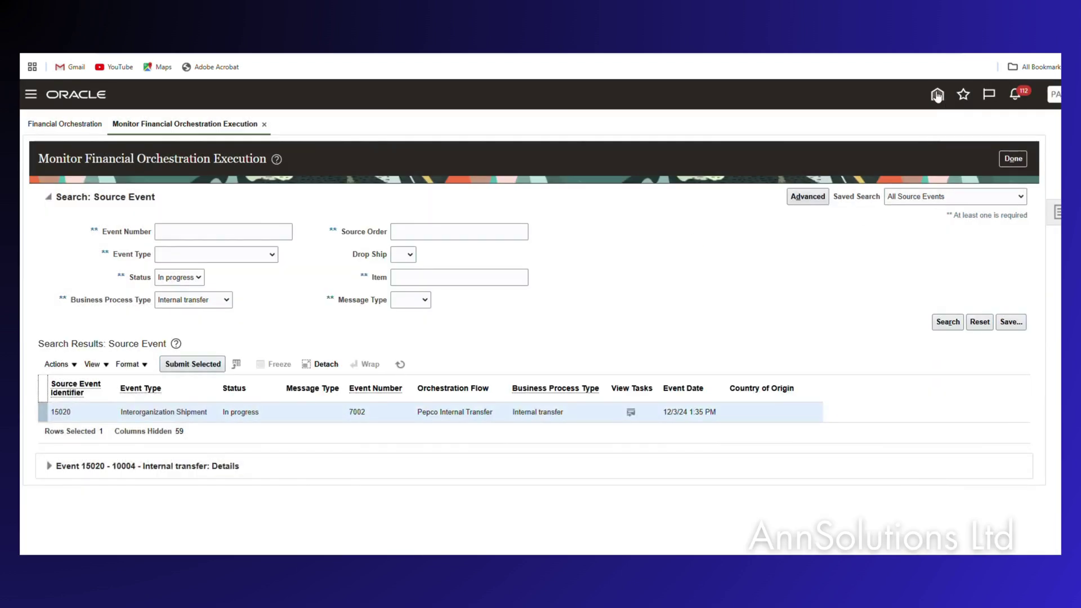
click(937, 94)
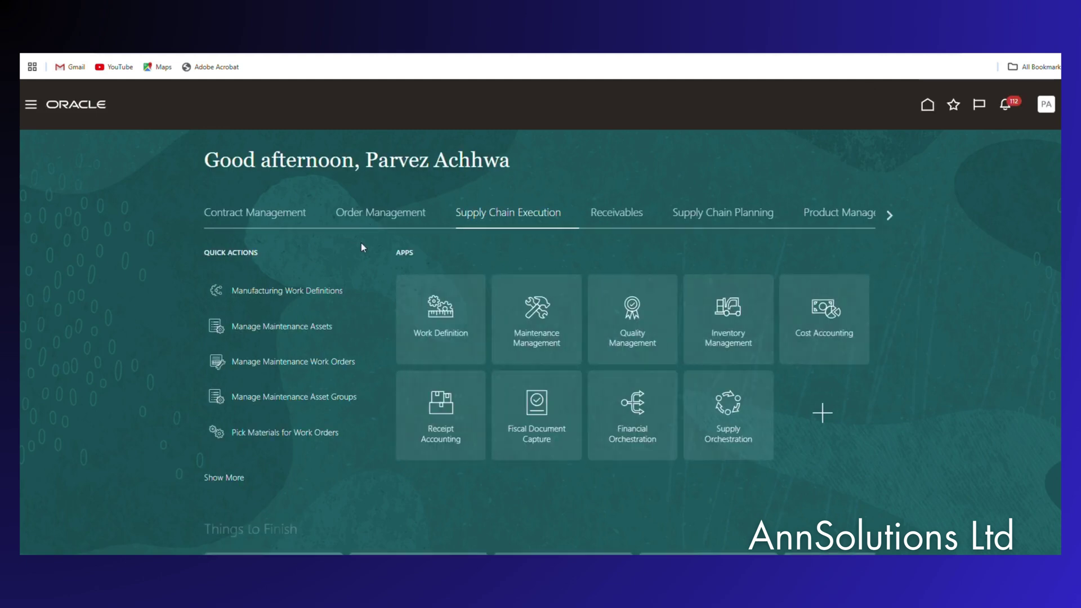
click(637, 414)
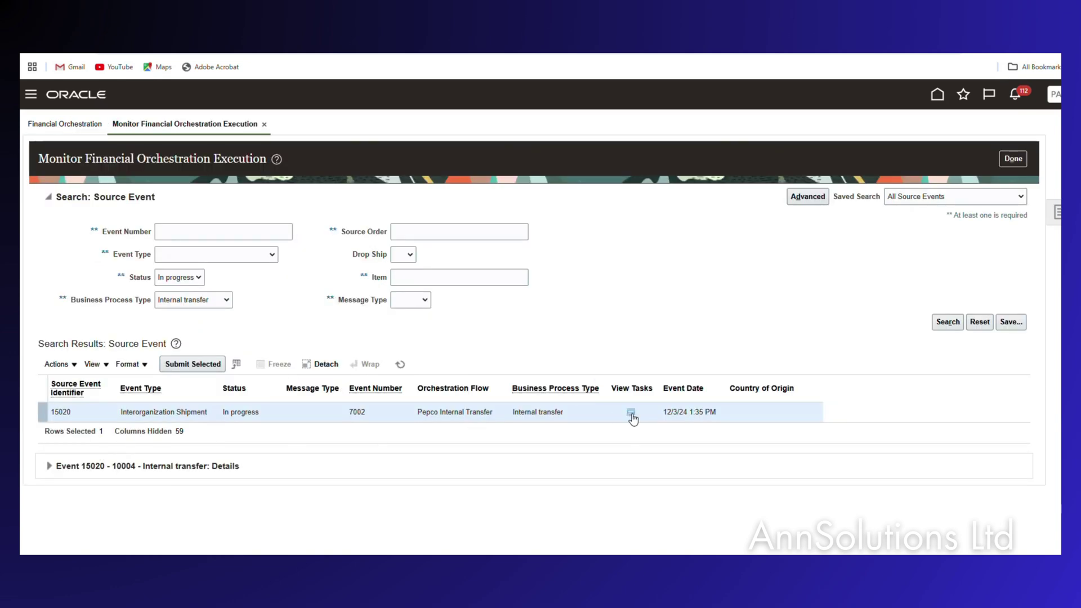
click(631, 412)
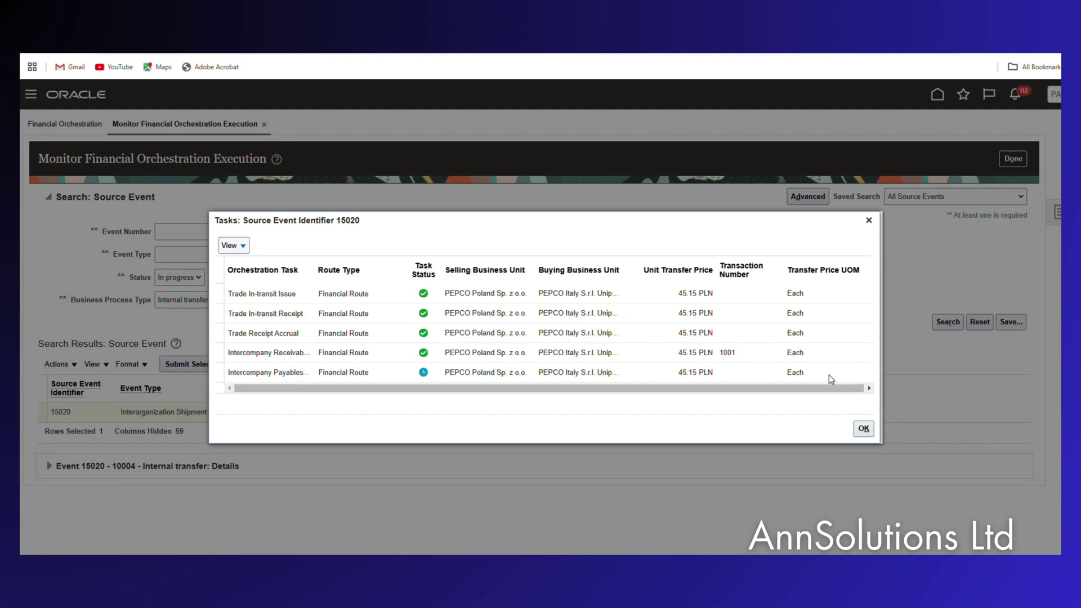
drag(755, 356, 718, 358)
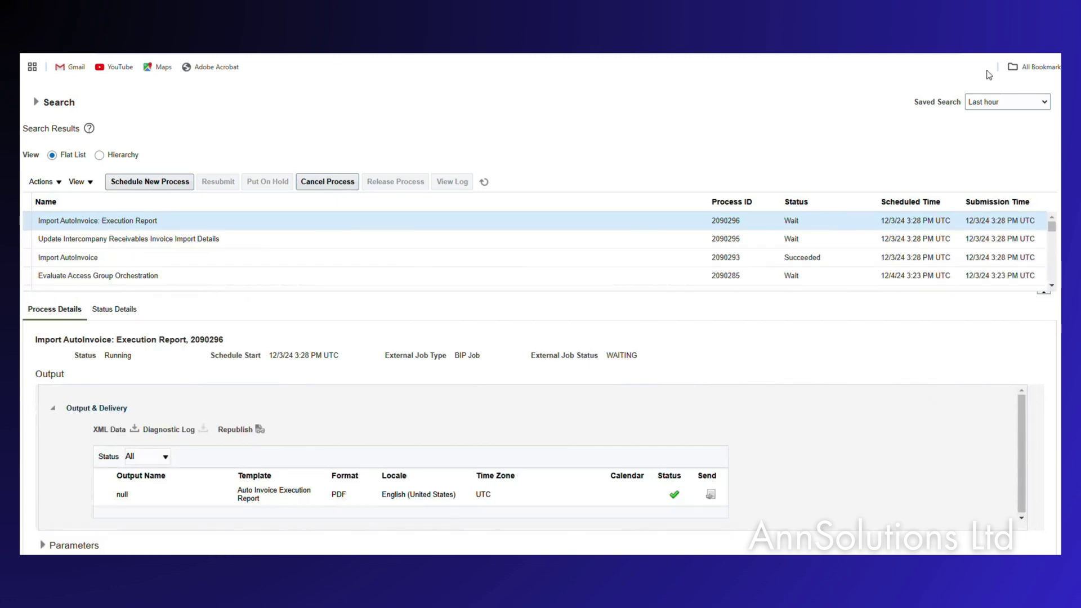
Open the receivables Billing work area and search for transaction number 1001.
scroll(811, 135, up, 1)
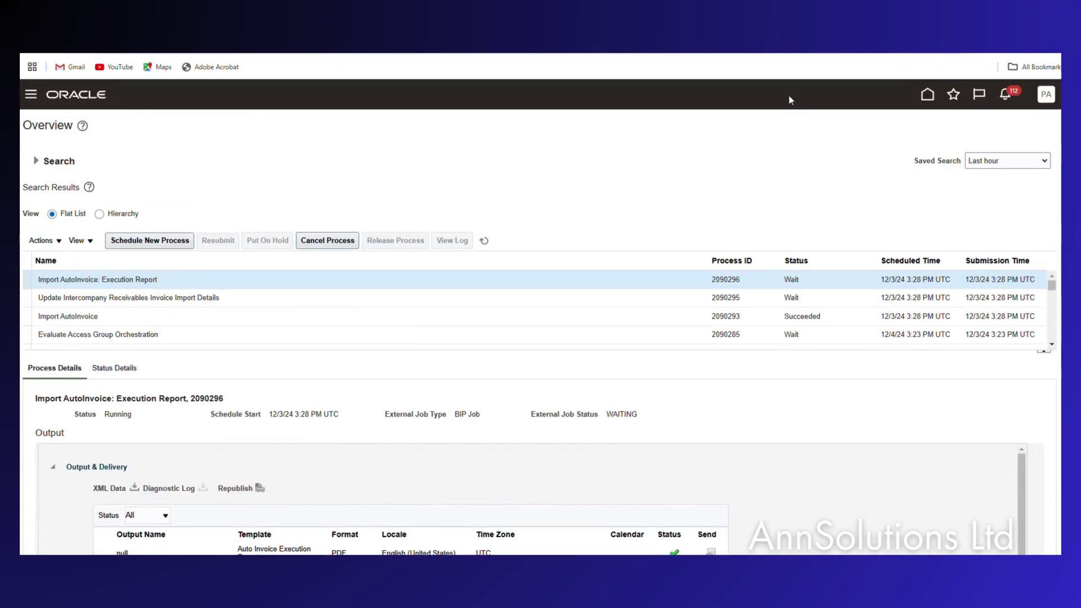
click(926, 95)
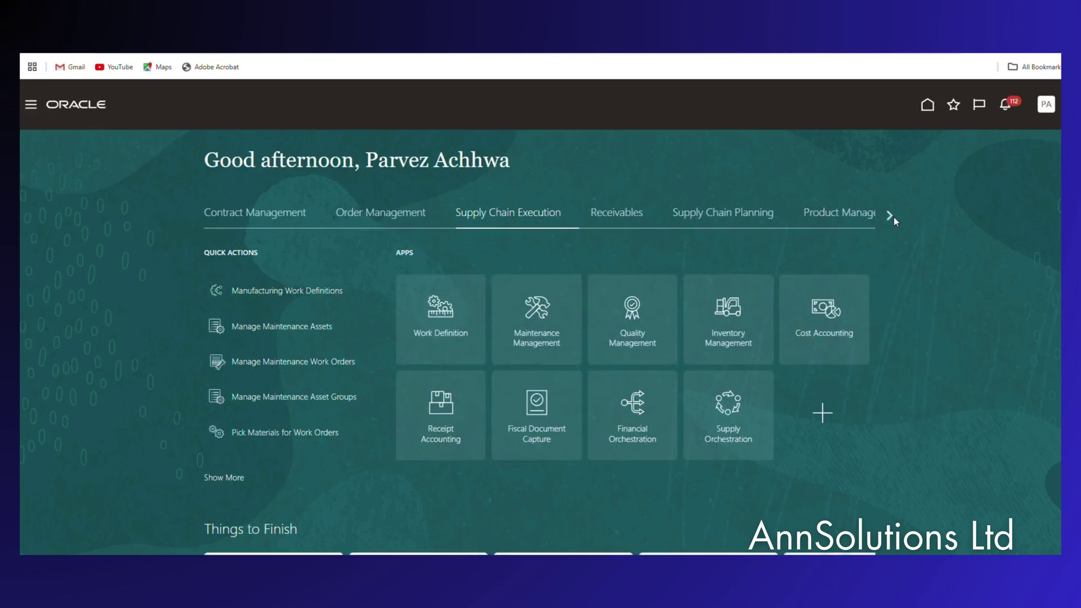
click(622, 217)
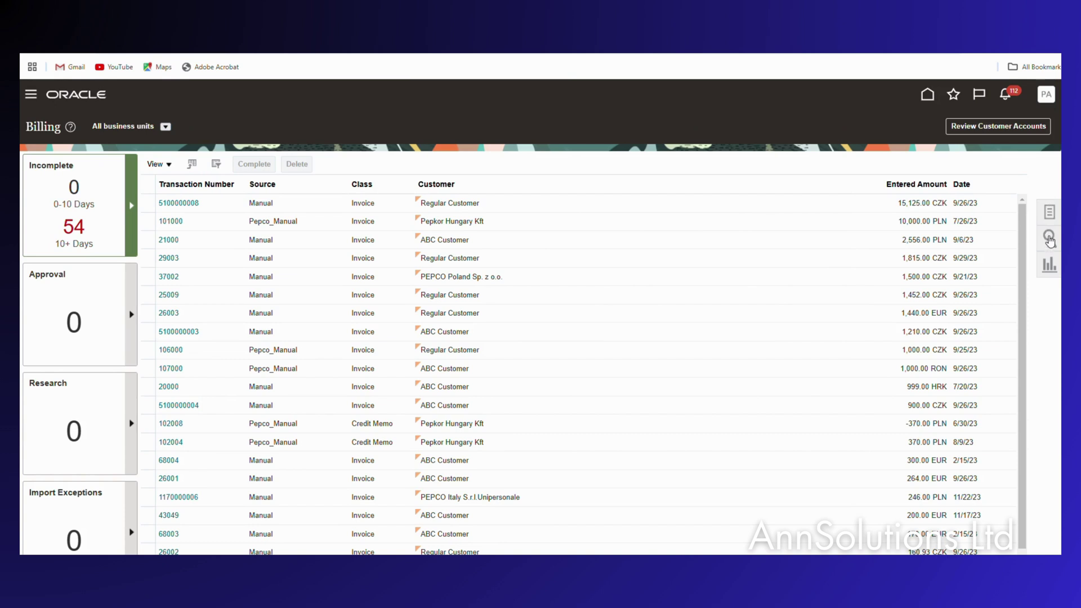
click(1049, 240)
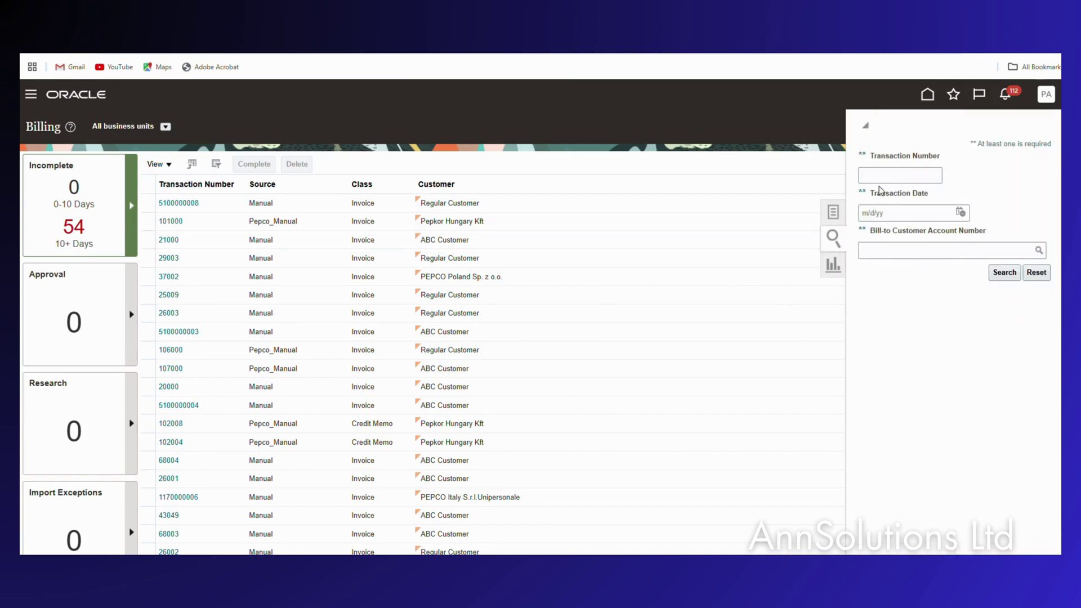
click(881, 176)
text(1001)
click(1003, 274)
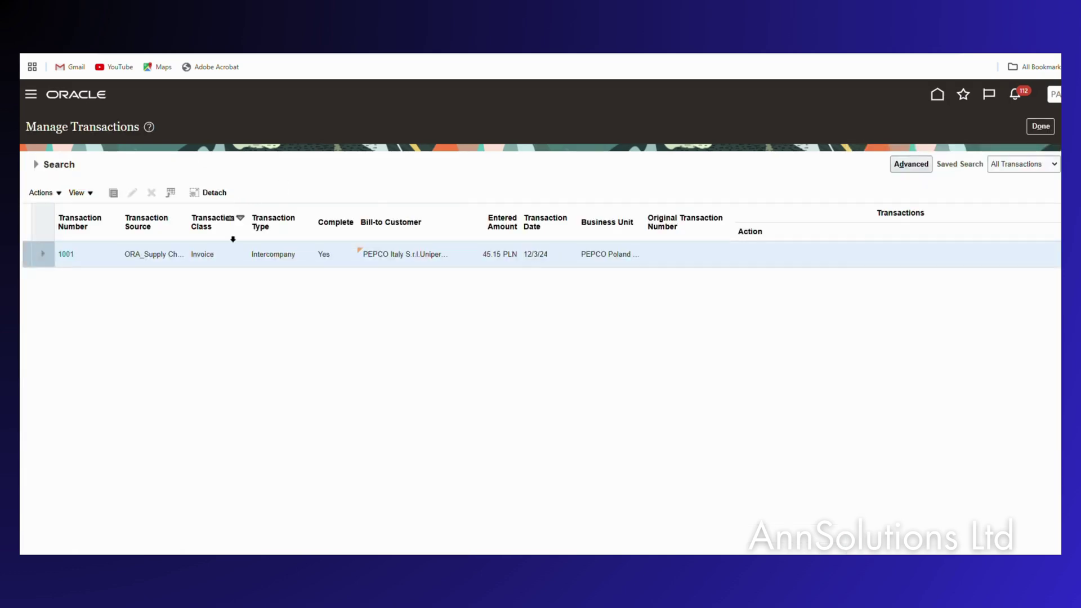
Open invoice 1001 to review its header and Till Rolls line, recheck the orchestration tasks, and leave the invoice without saving.
click(65, 254)
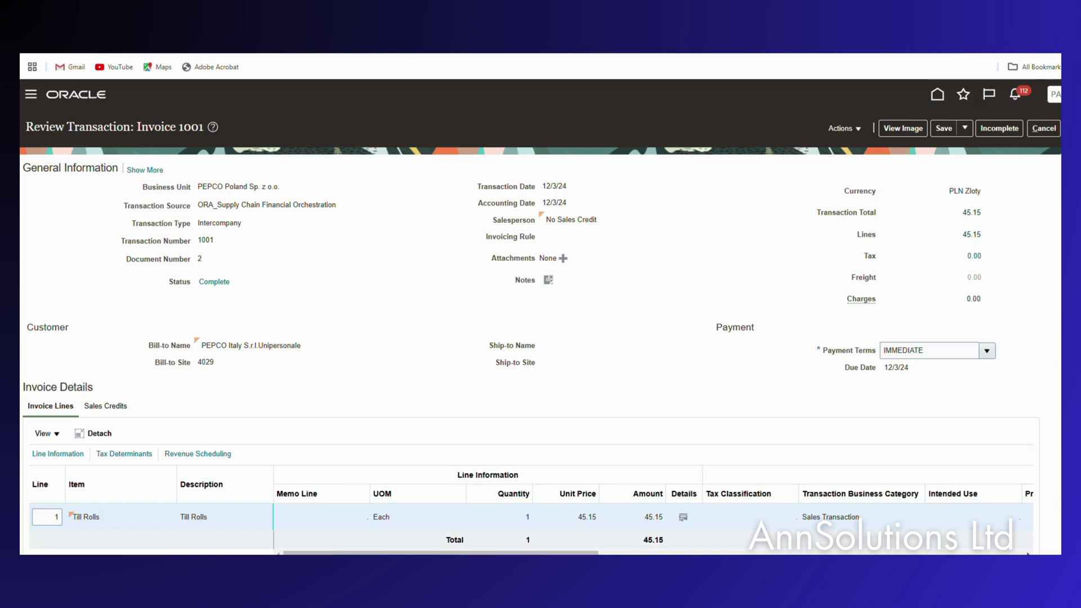
drag(586, 553, 128, 552)
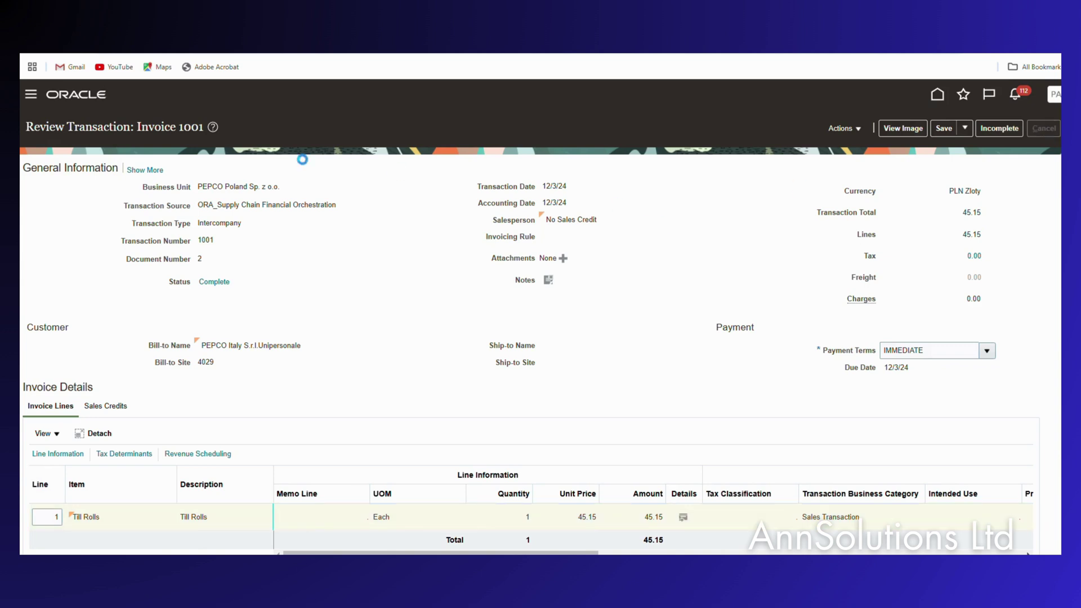
click(1043, 129)
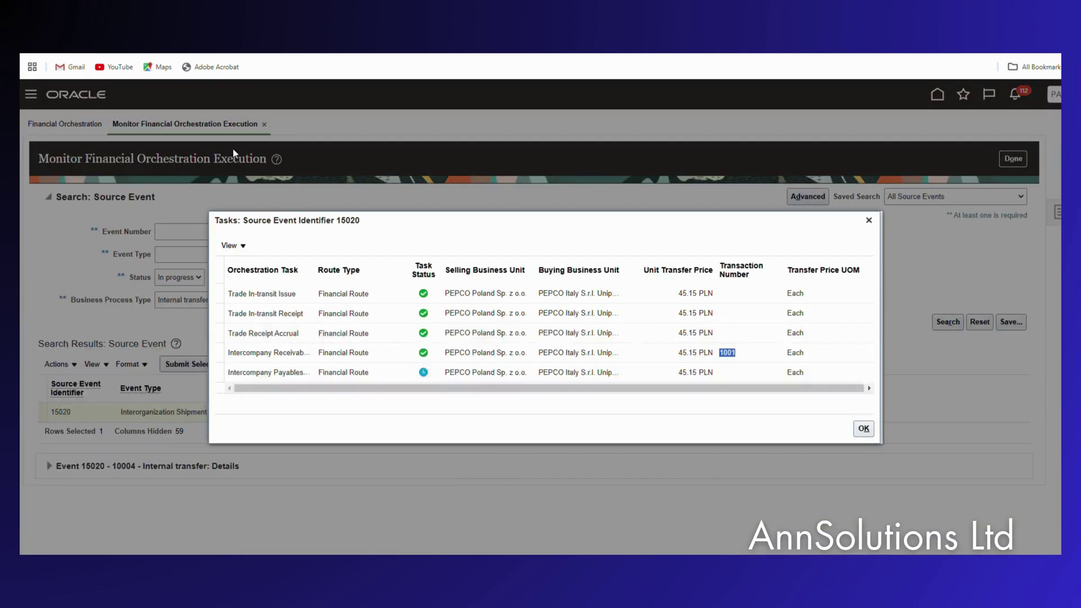
mouse_move(423, 373)
click(864, 429)
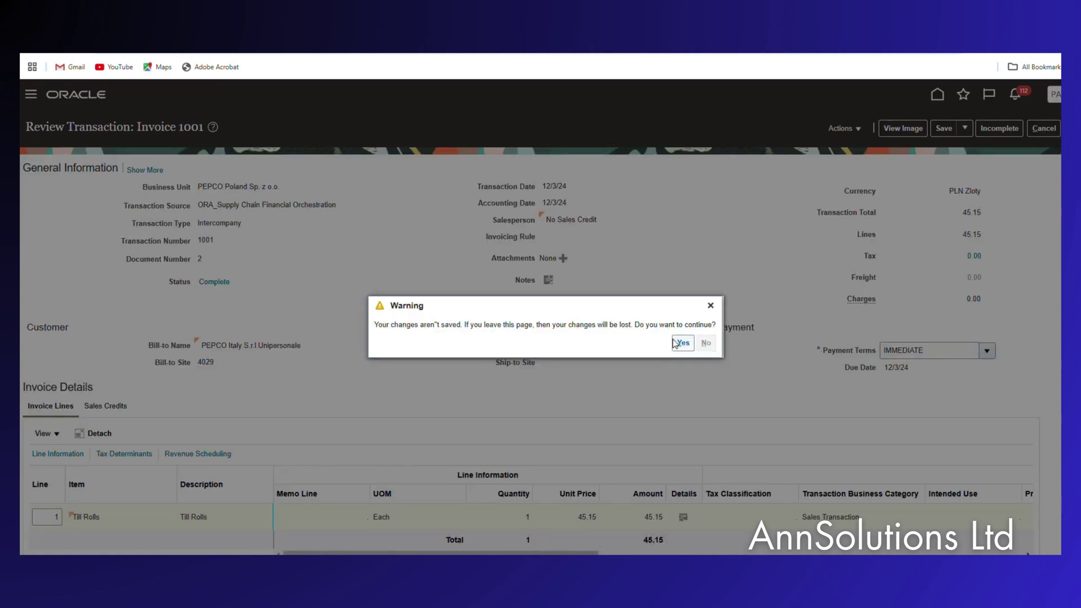
click(680, 342)
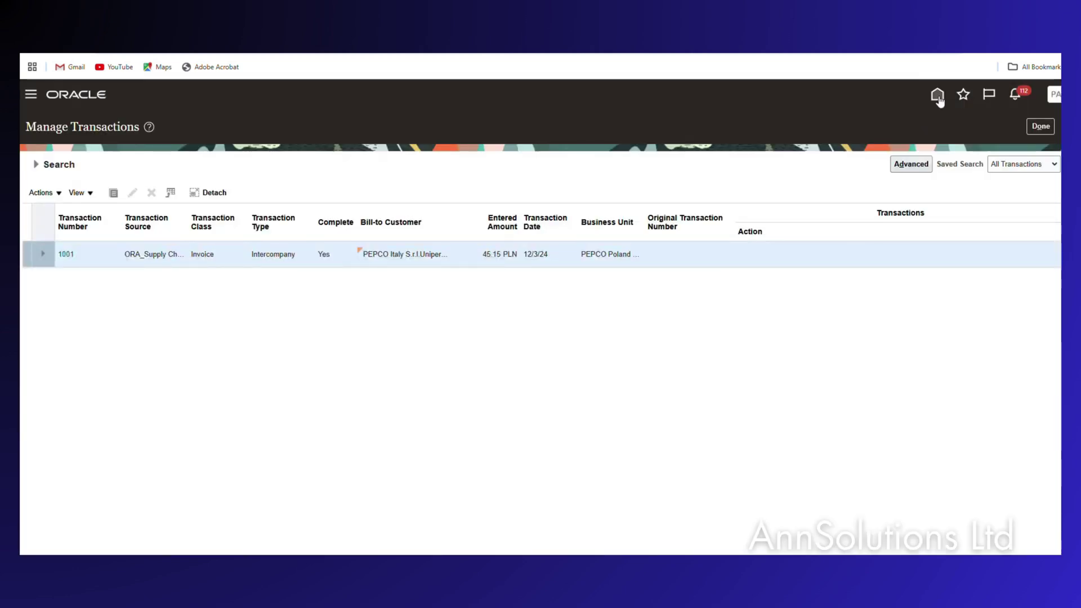
Go back to the home page and open the Scheduled Processes work area.
click(937, 95)
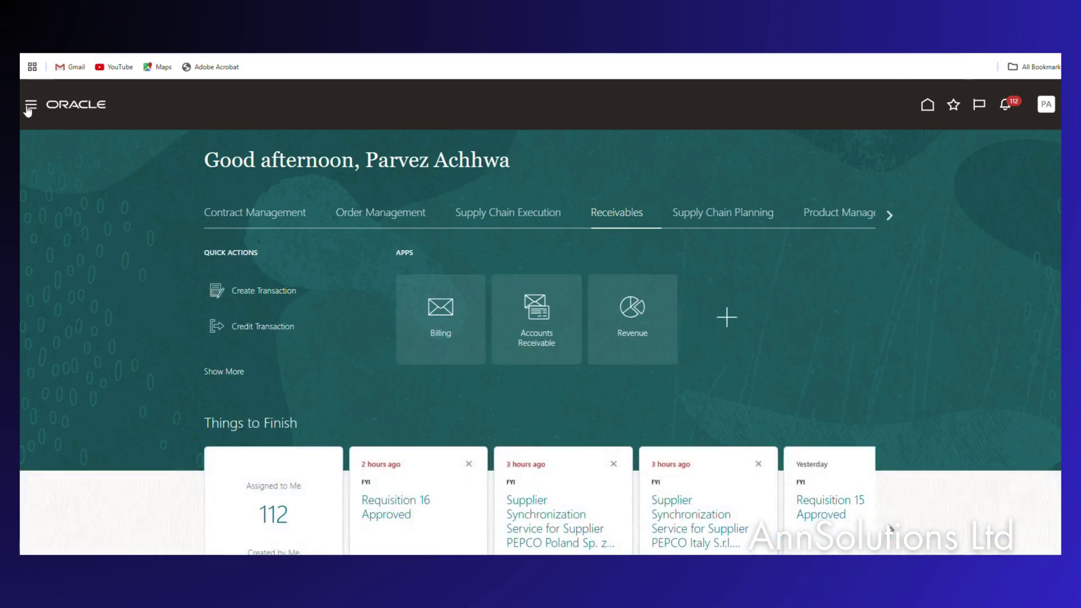
click(29, 105)
scroll(133, 495, down, 6)
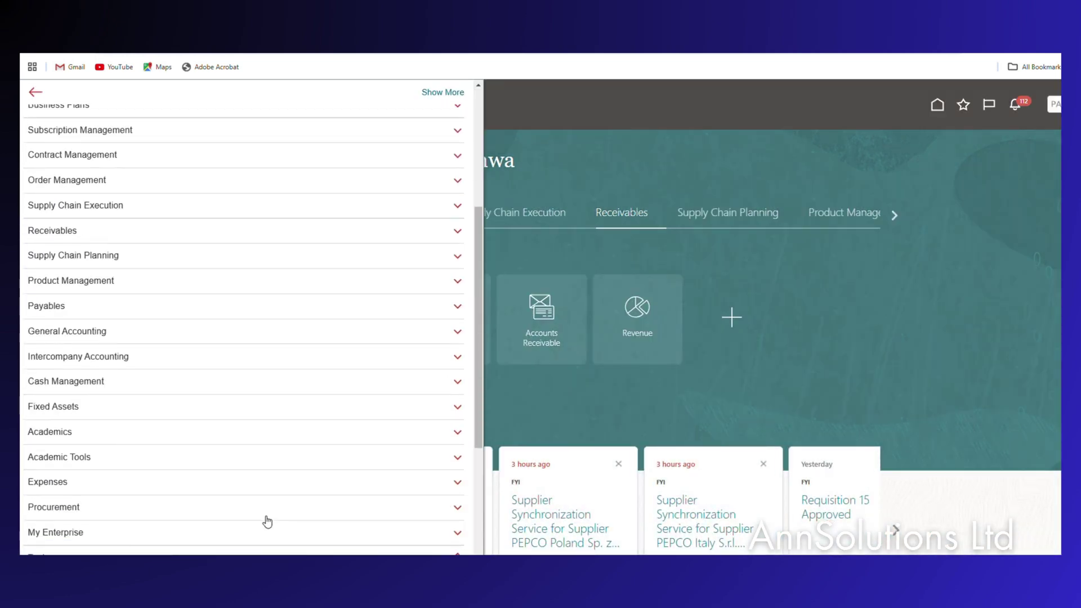
scroll(266, 522, down, 3)
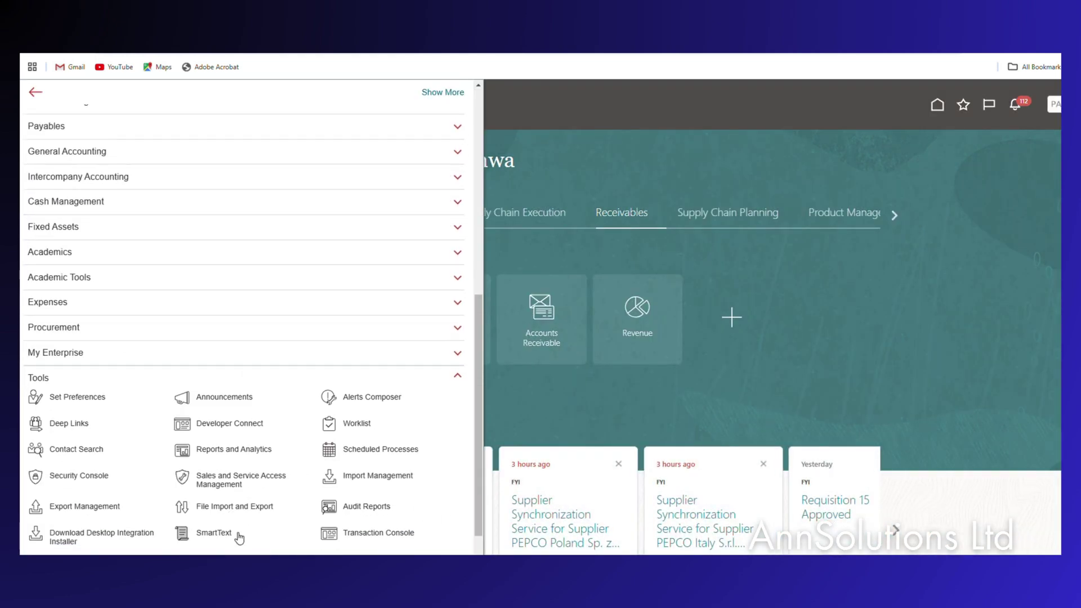
click(364, 449)
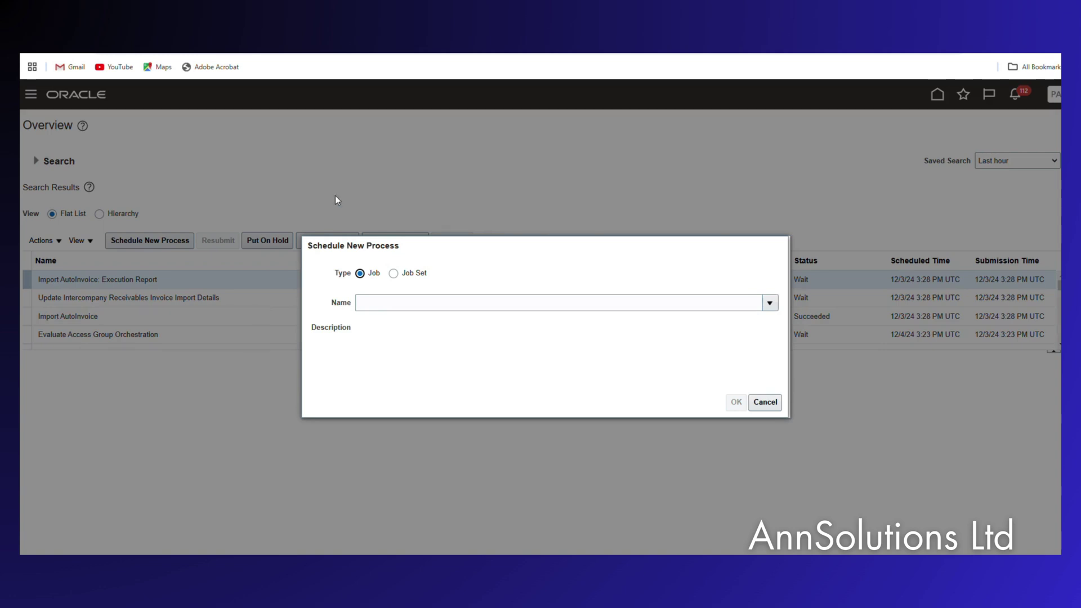
Choose the Import Payables Invoices job as the new process to schedule and open its details.
click(380, 301)
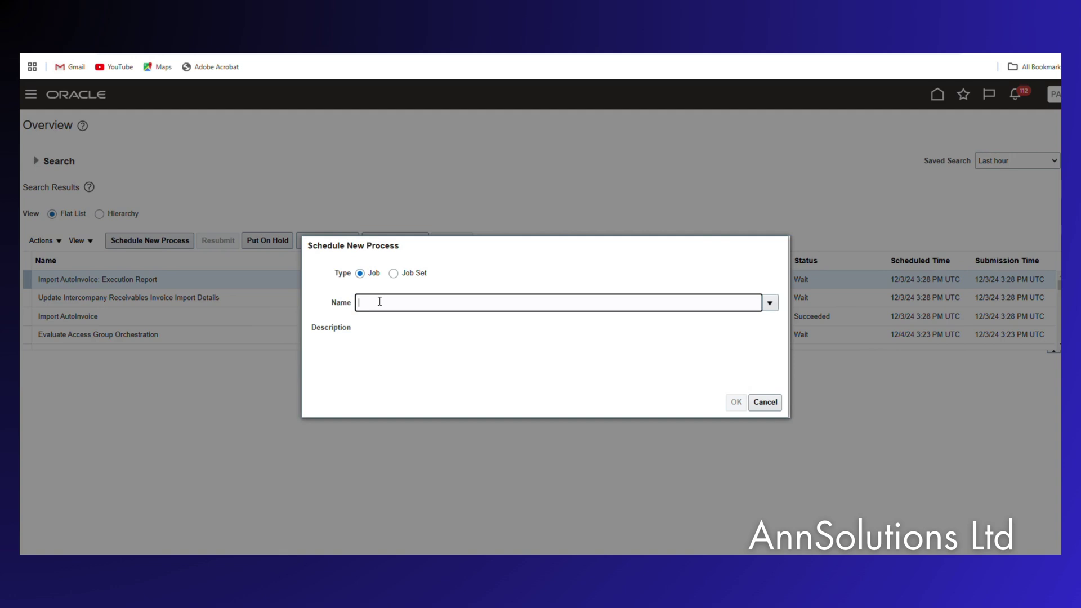
text(import payable)
key(Tab)
click(340, 341)
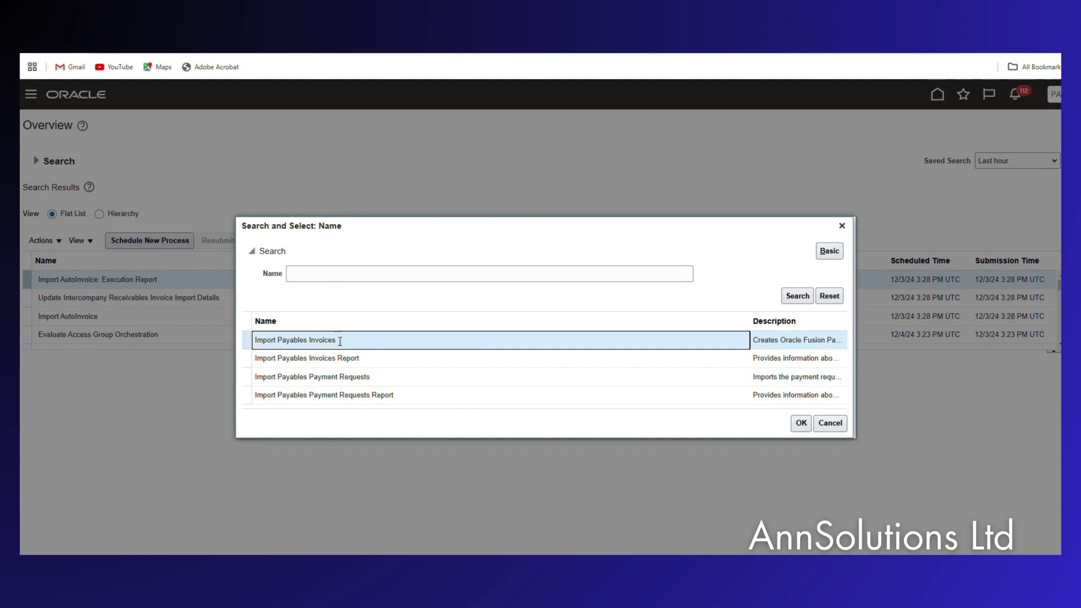
click(801, 423)
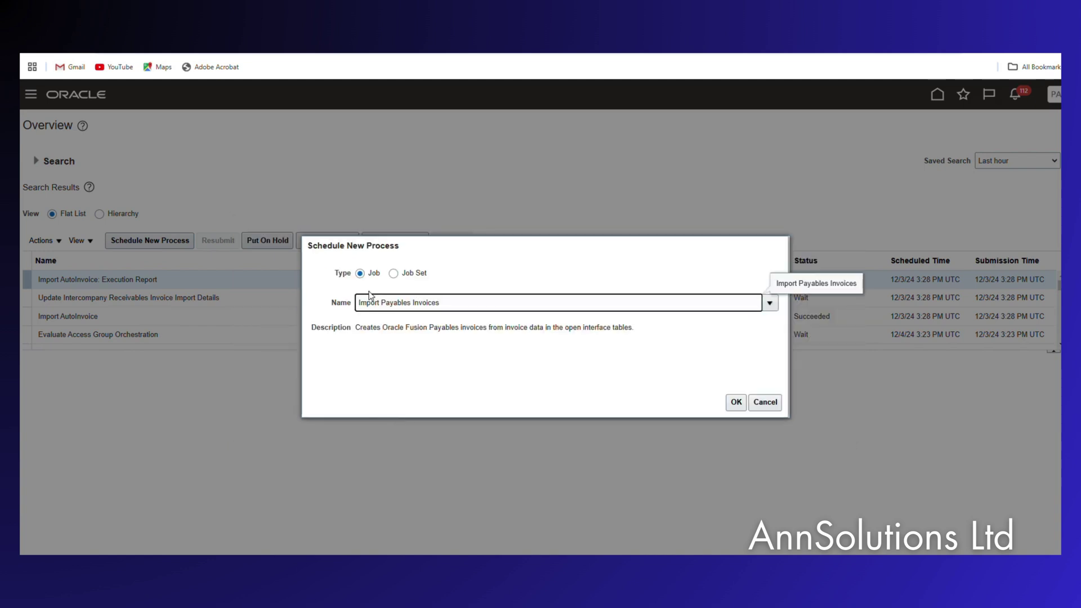
click(736, 402)
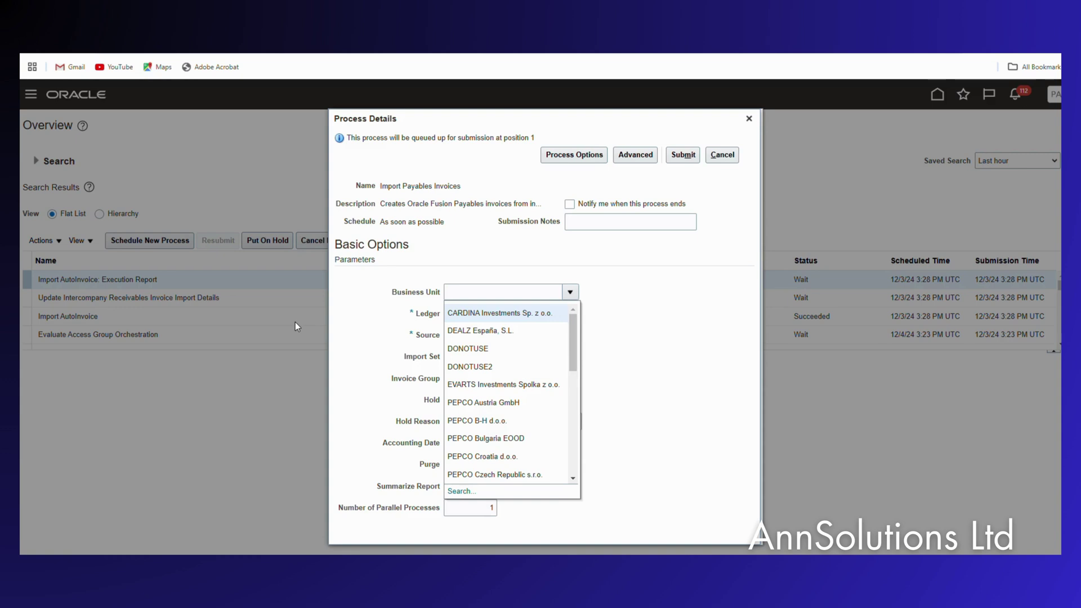
Submit the import for business unit PEPCO Italy S.r.l. Unipersonale with Supply Chain Financial Flow Orchestration as the source.
click(461, 294)
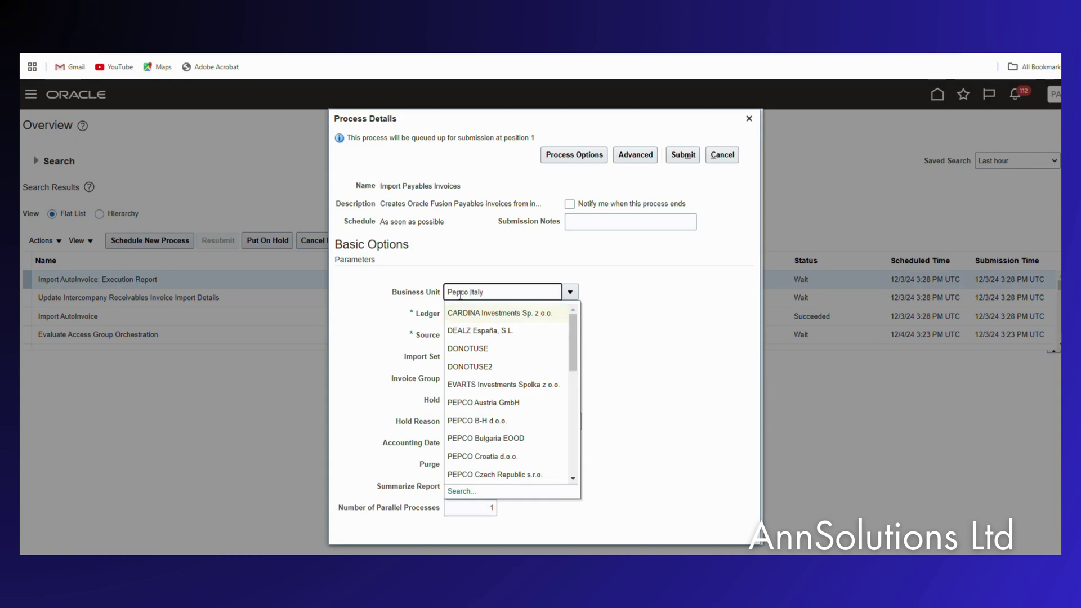
key(Tab)
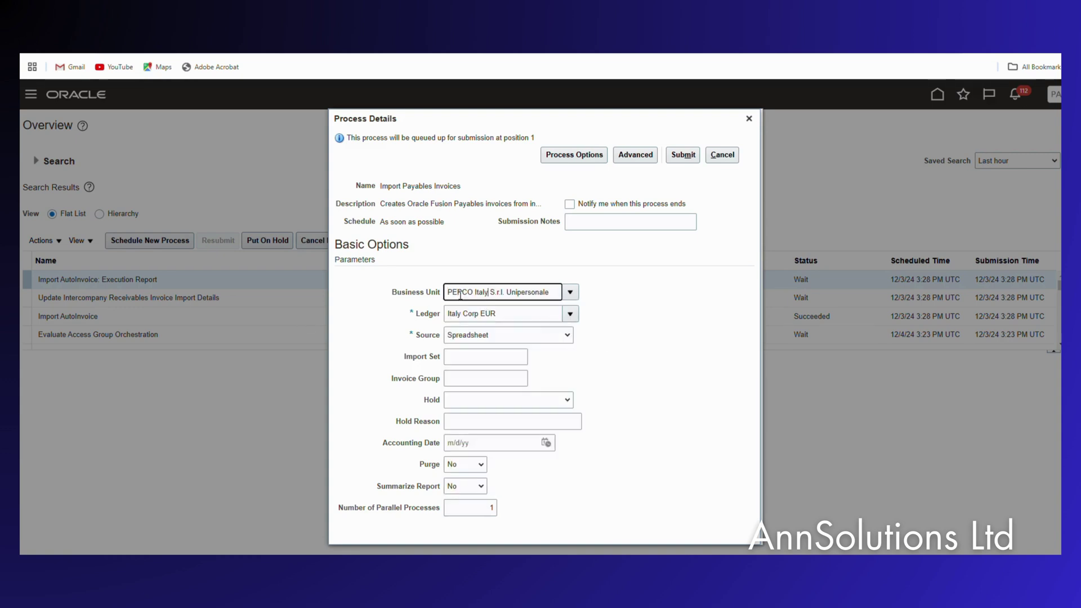
click(564, 336)
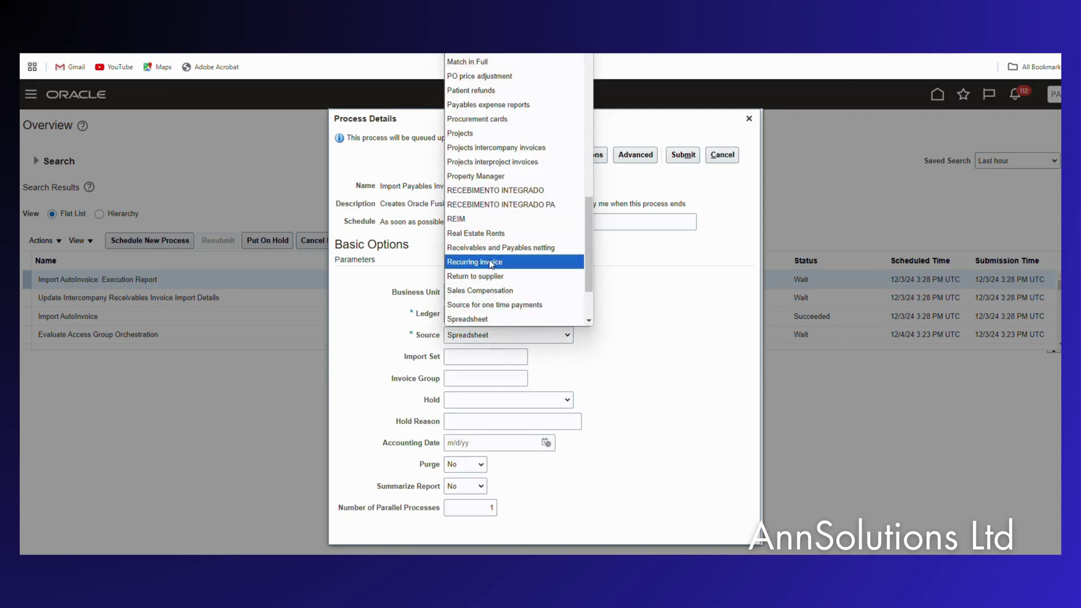
scroll(496, 268, down, 2)
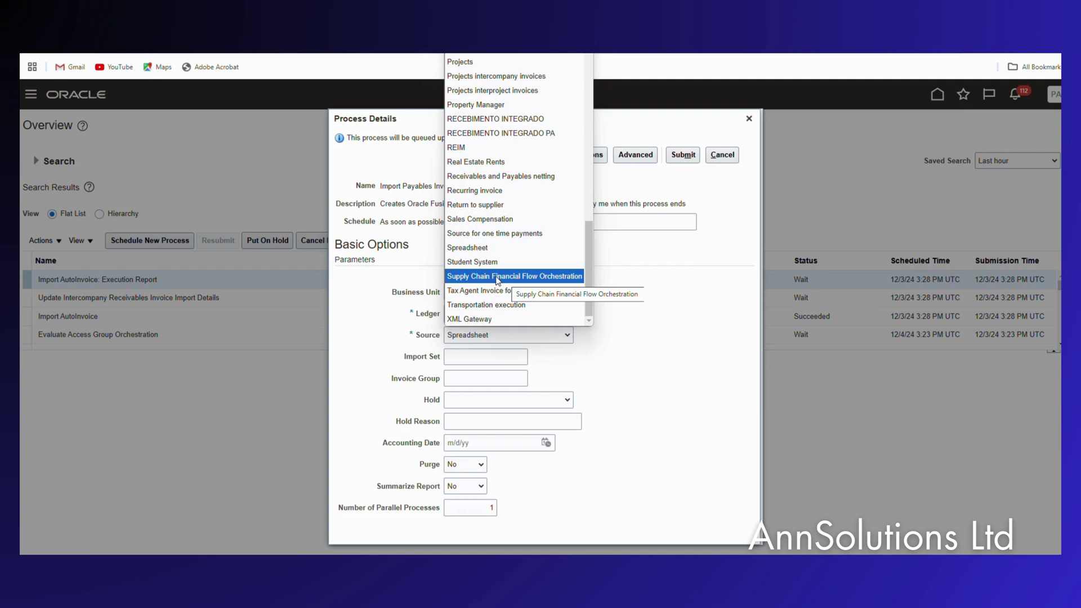
click(478, 277)
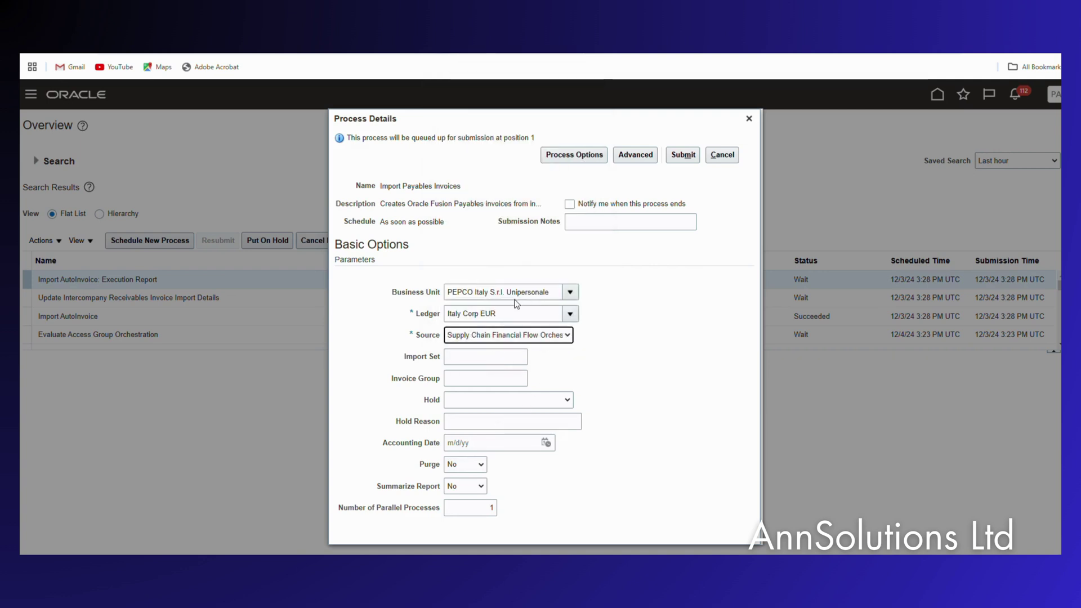
click(683, 155)
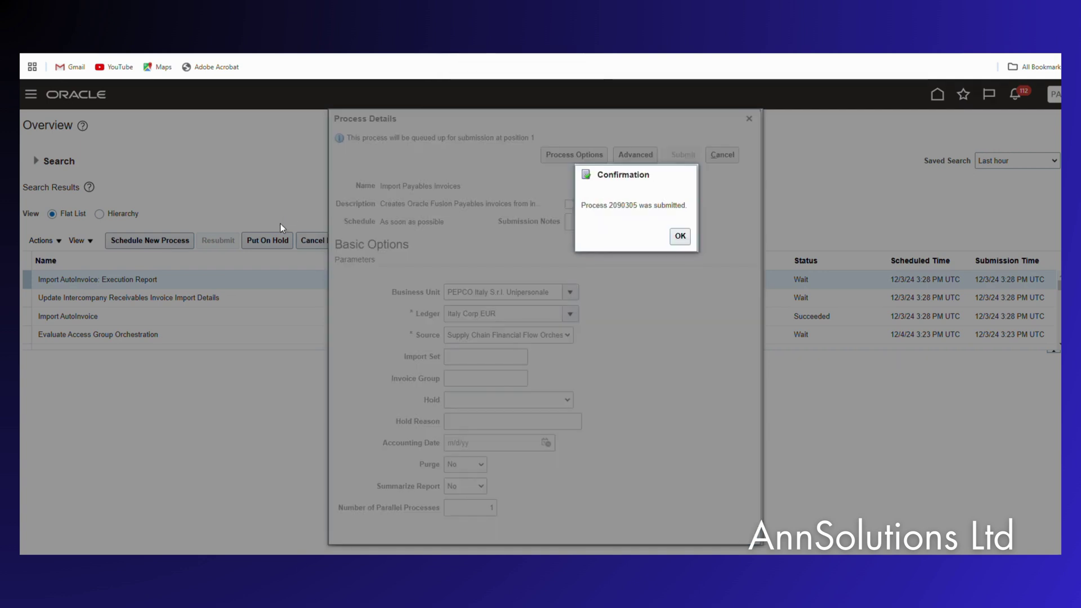
click(680, 236)
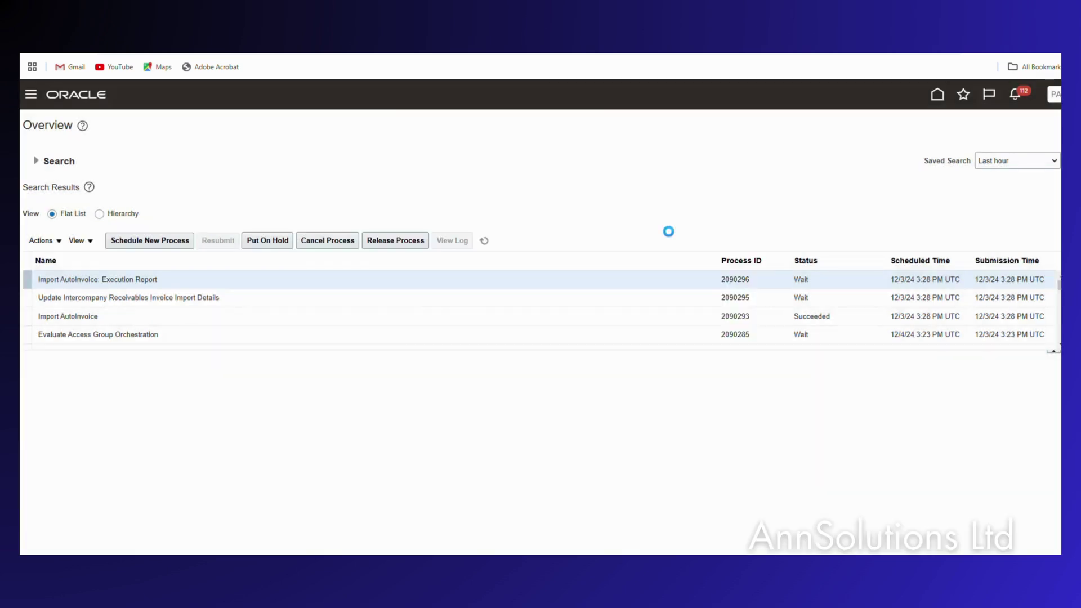
Refresh the process list and check the tasks of source event 15020 for the intercompany payables transaction number.
click(482, 240)
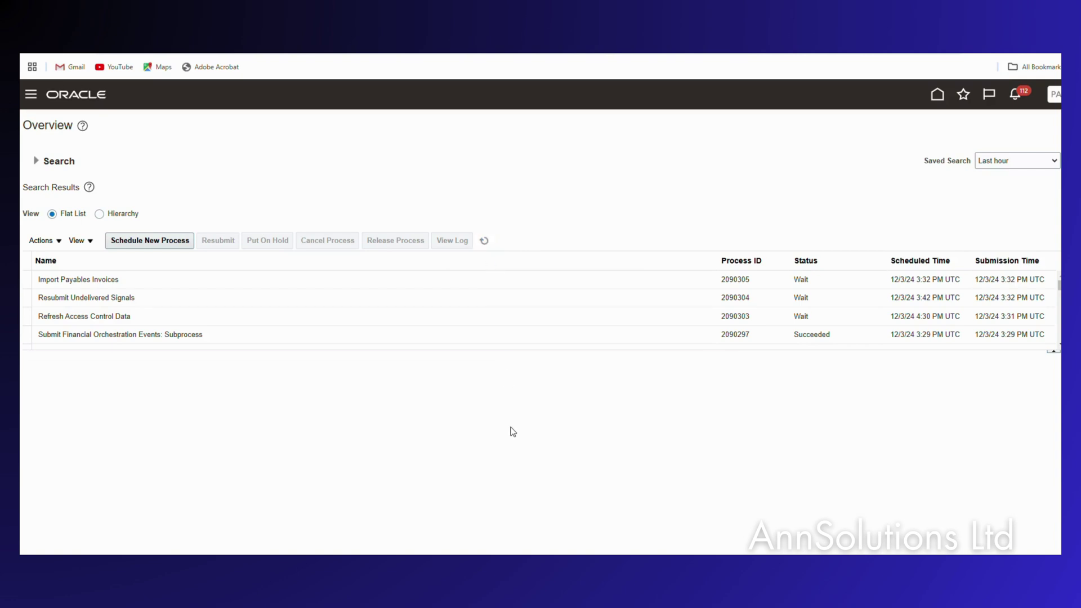
click(483, 242)
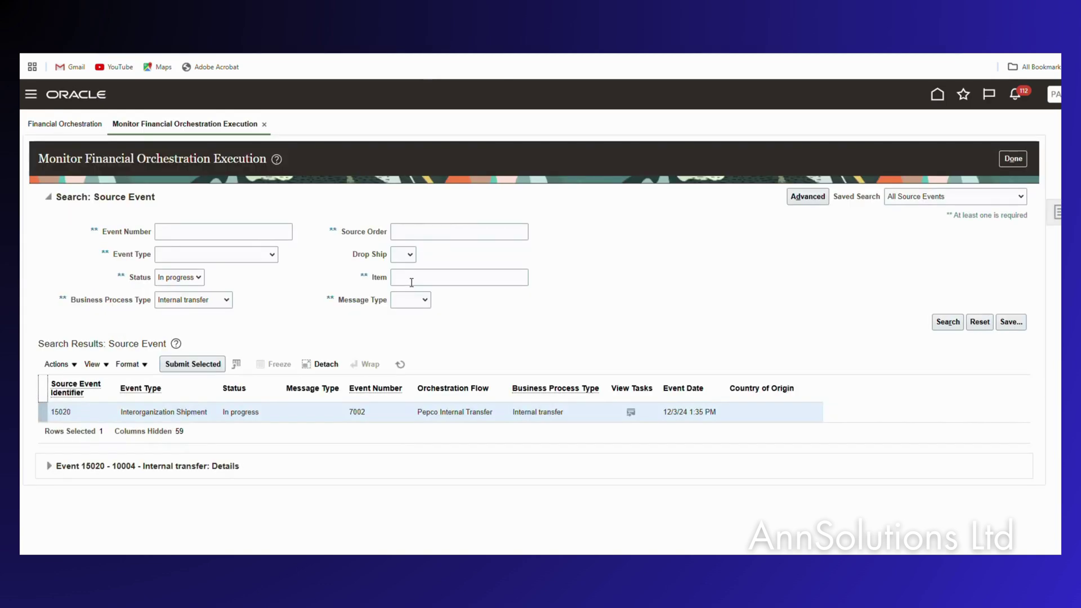
click(632, 412)
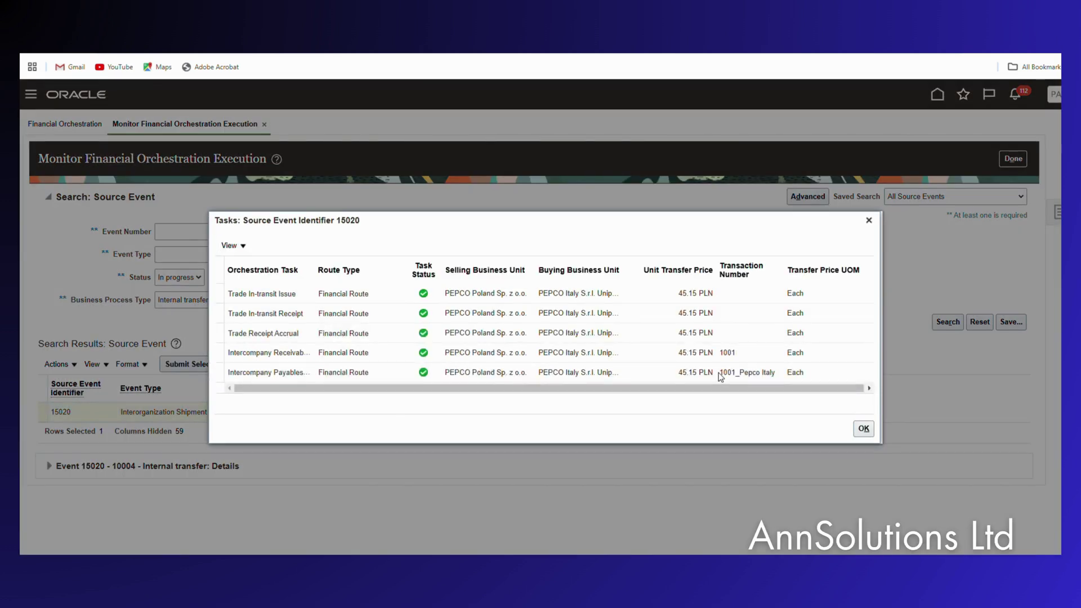
drag(720, 373, 773, 374)
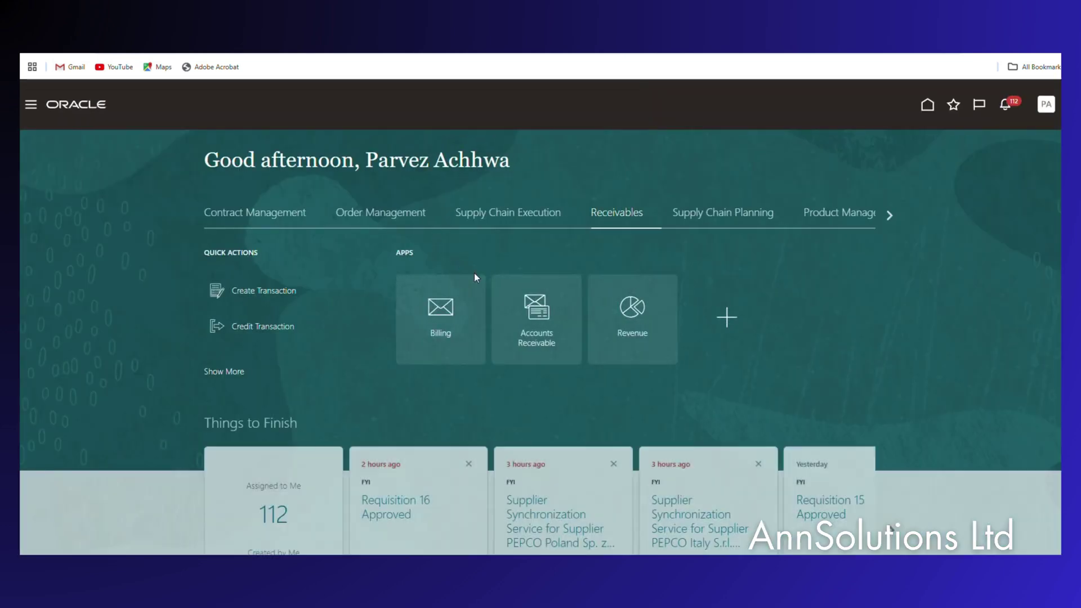
Open the Invoices work area under Payables from the home page.
click(890, 215)
click(373, 223)
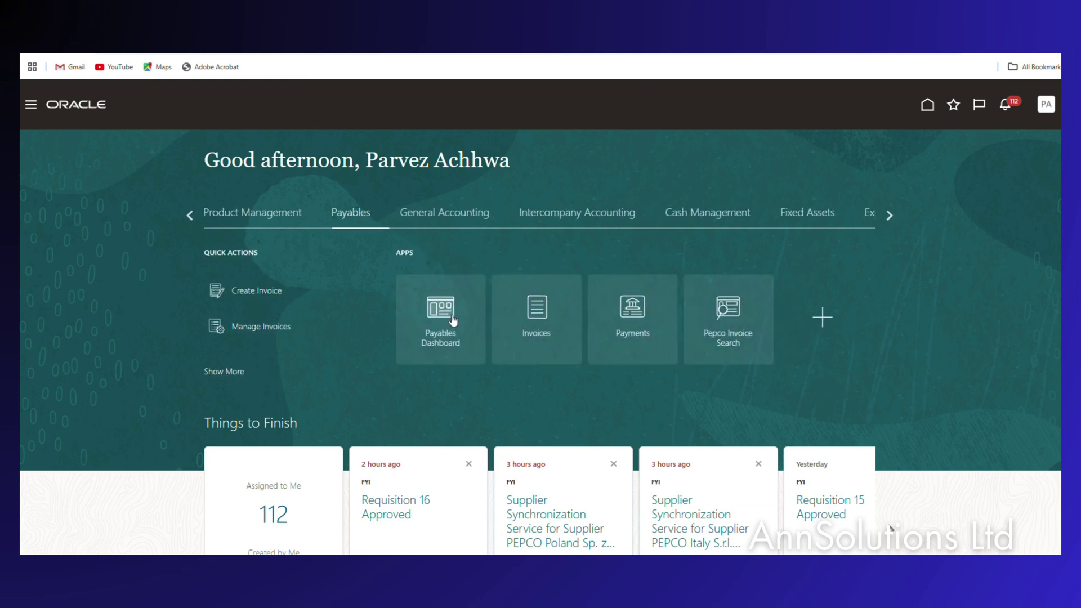
click(547, 305)
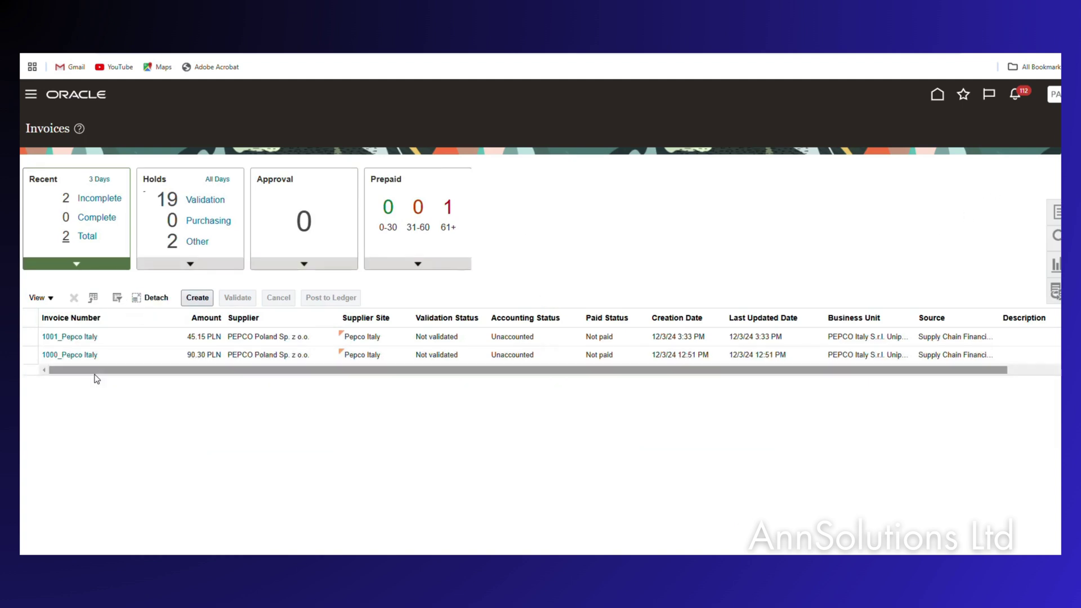
Open payables invoice 1001_Pepco Italy to review its supplier and header details, and leave it without saving.
click(72, 338)
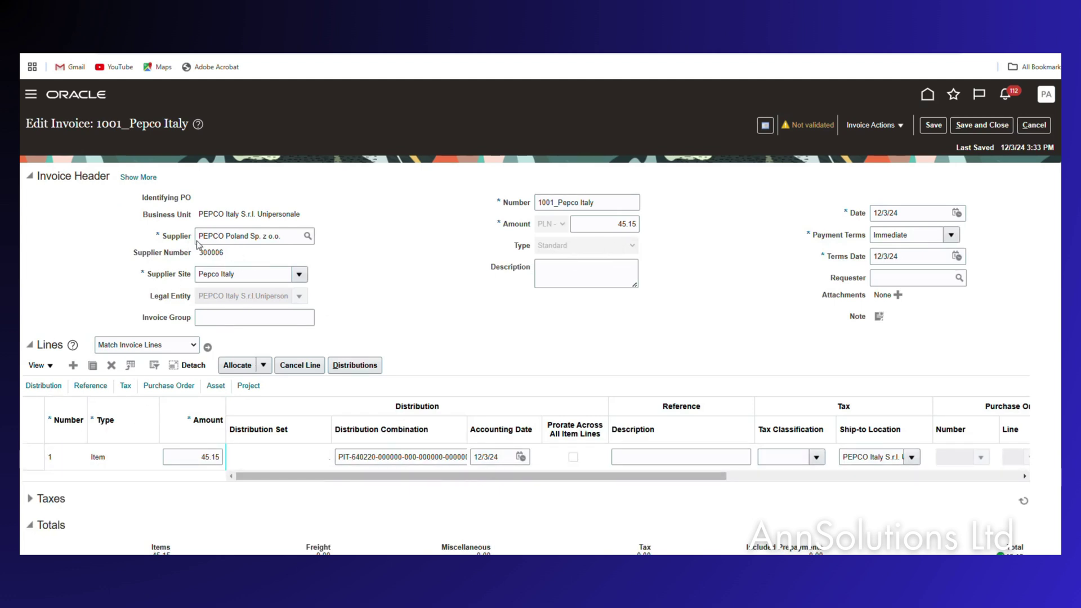
drag(288, 236, 198, 236)
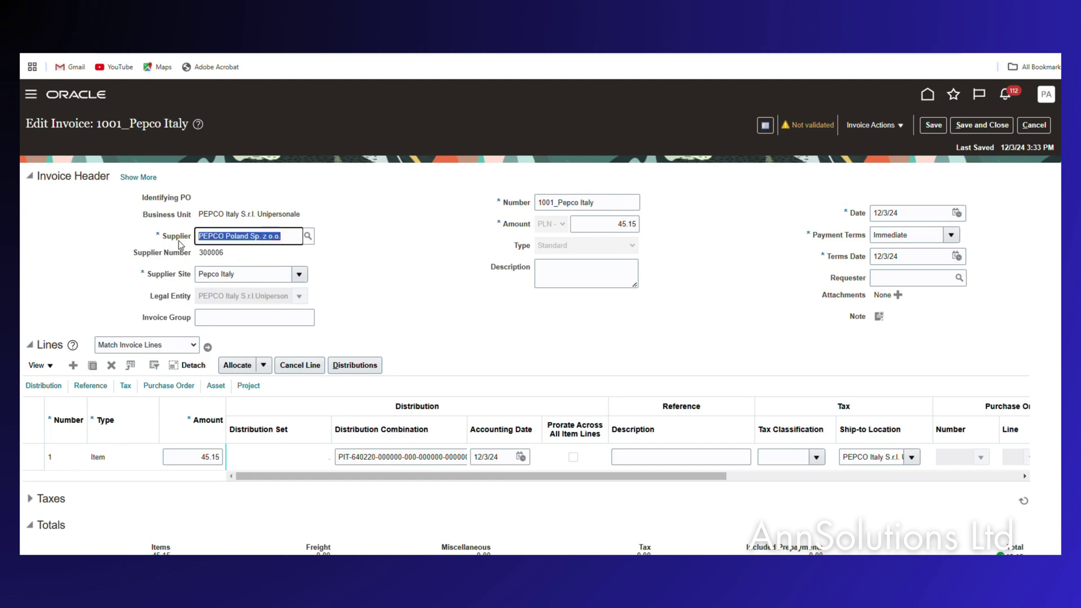
click(376, 272)
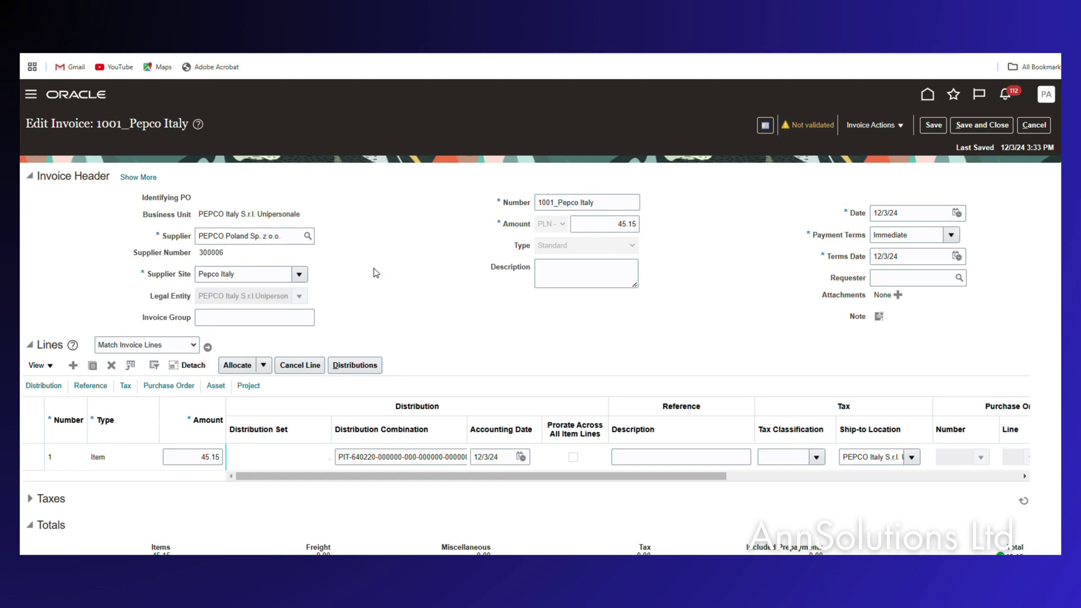
click(1034, 126)
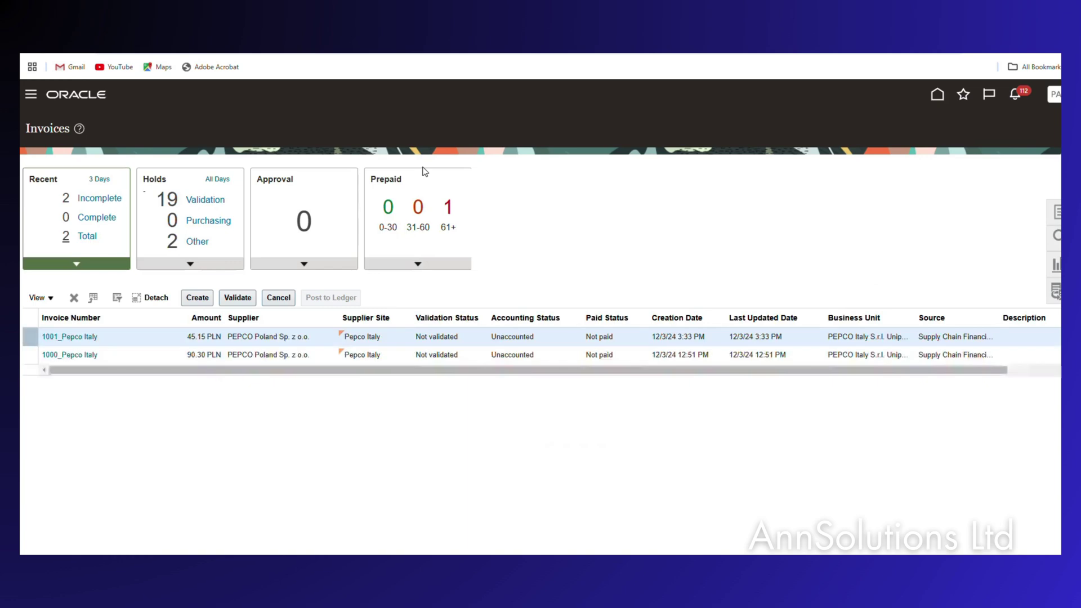